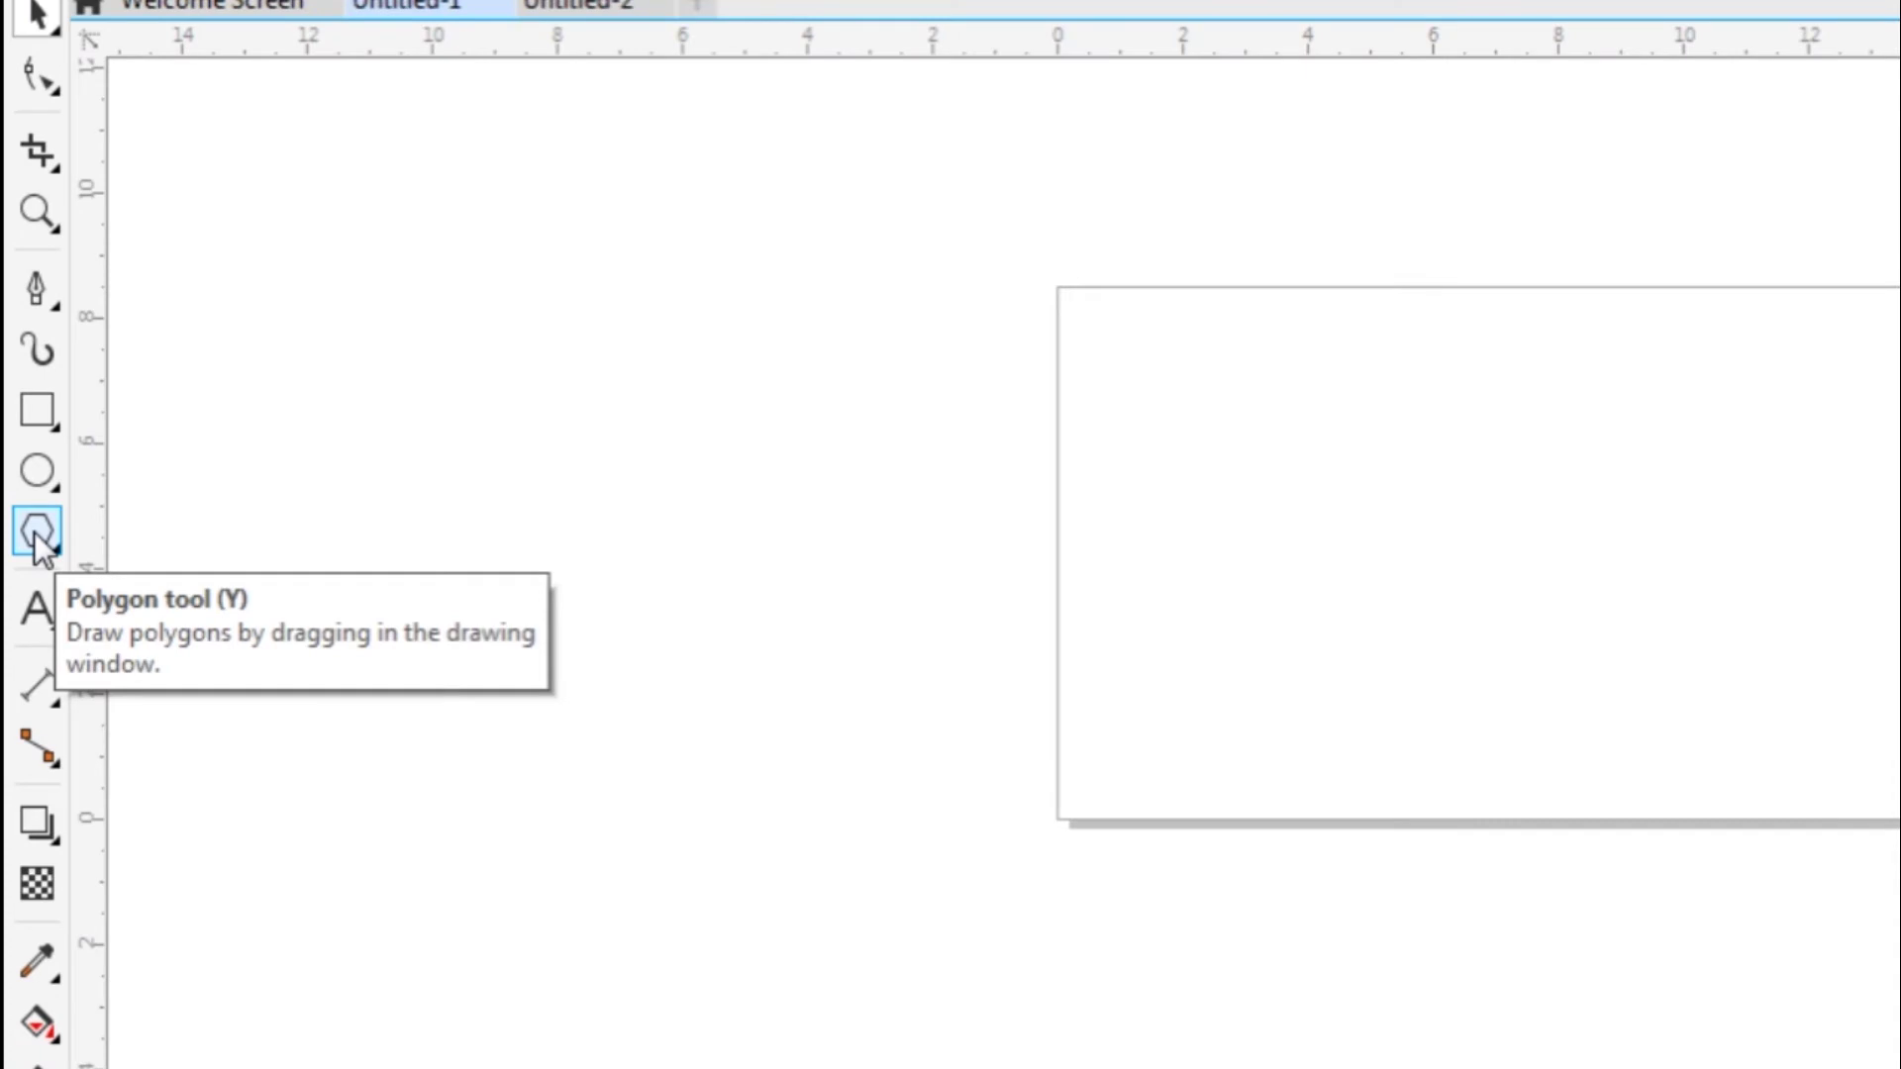
Step: Draw a regular three-sided polygon about 5.3 by 4.6 inches in the middle of the page
{"action": "left_click", "coordinate": [34, 531]}
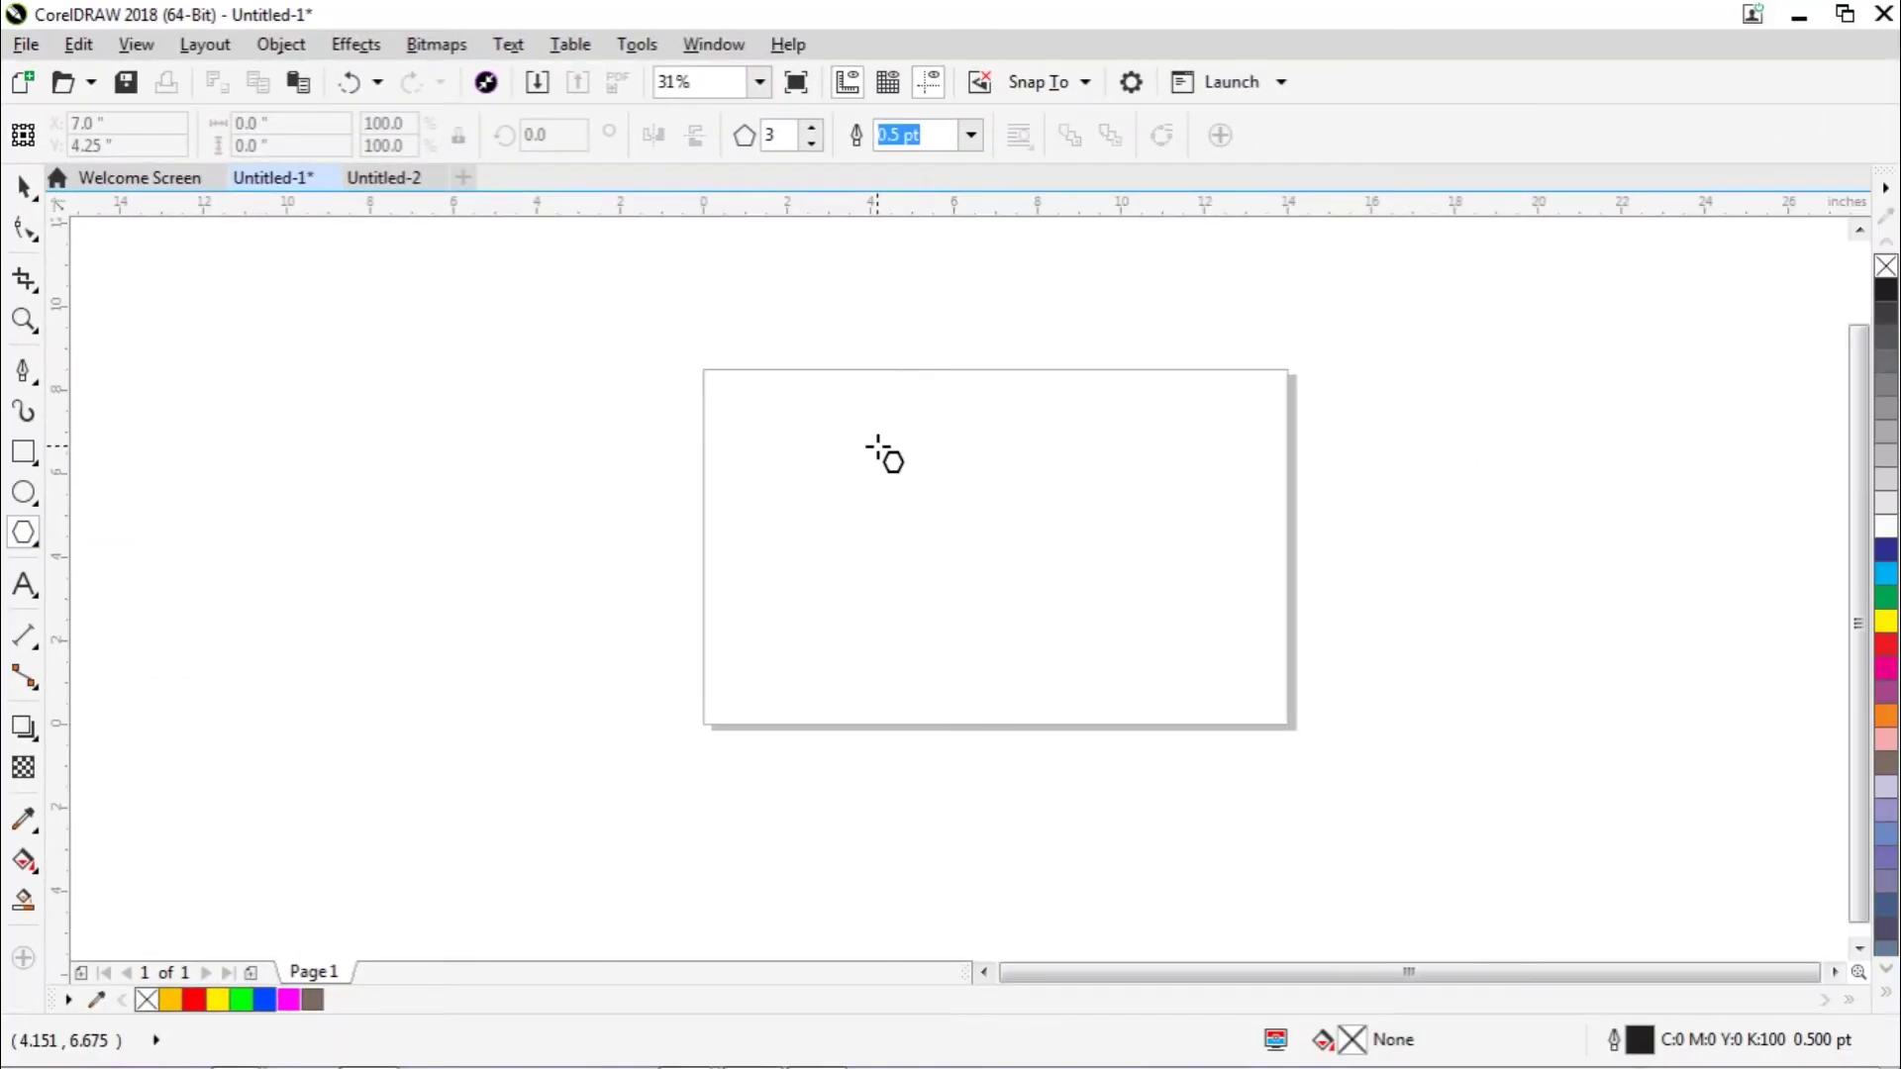
{"action": "key", "text": "ctrl"}
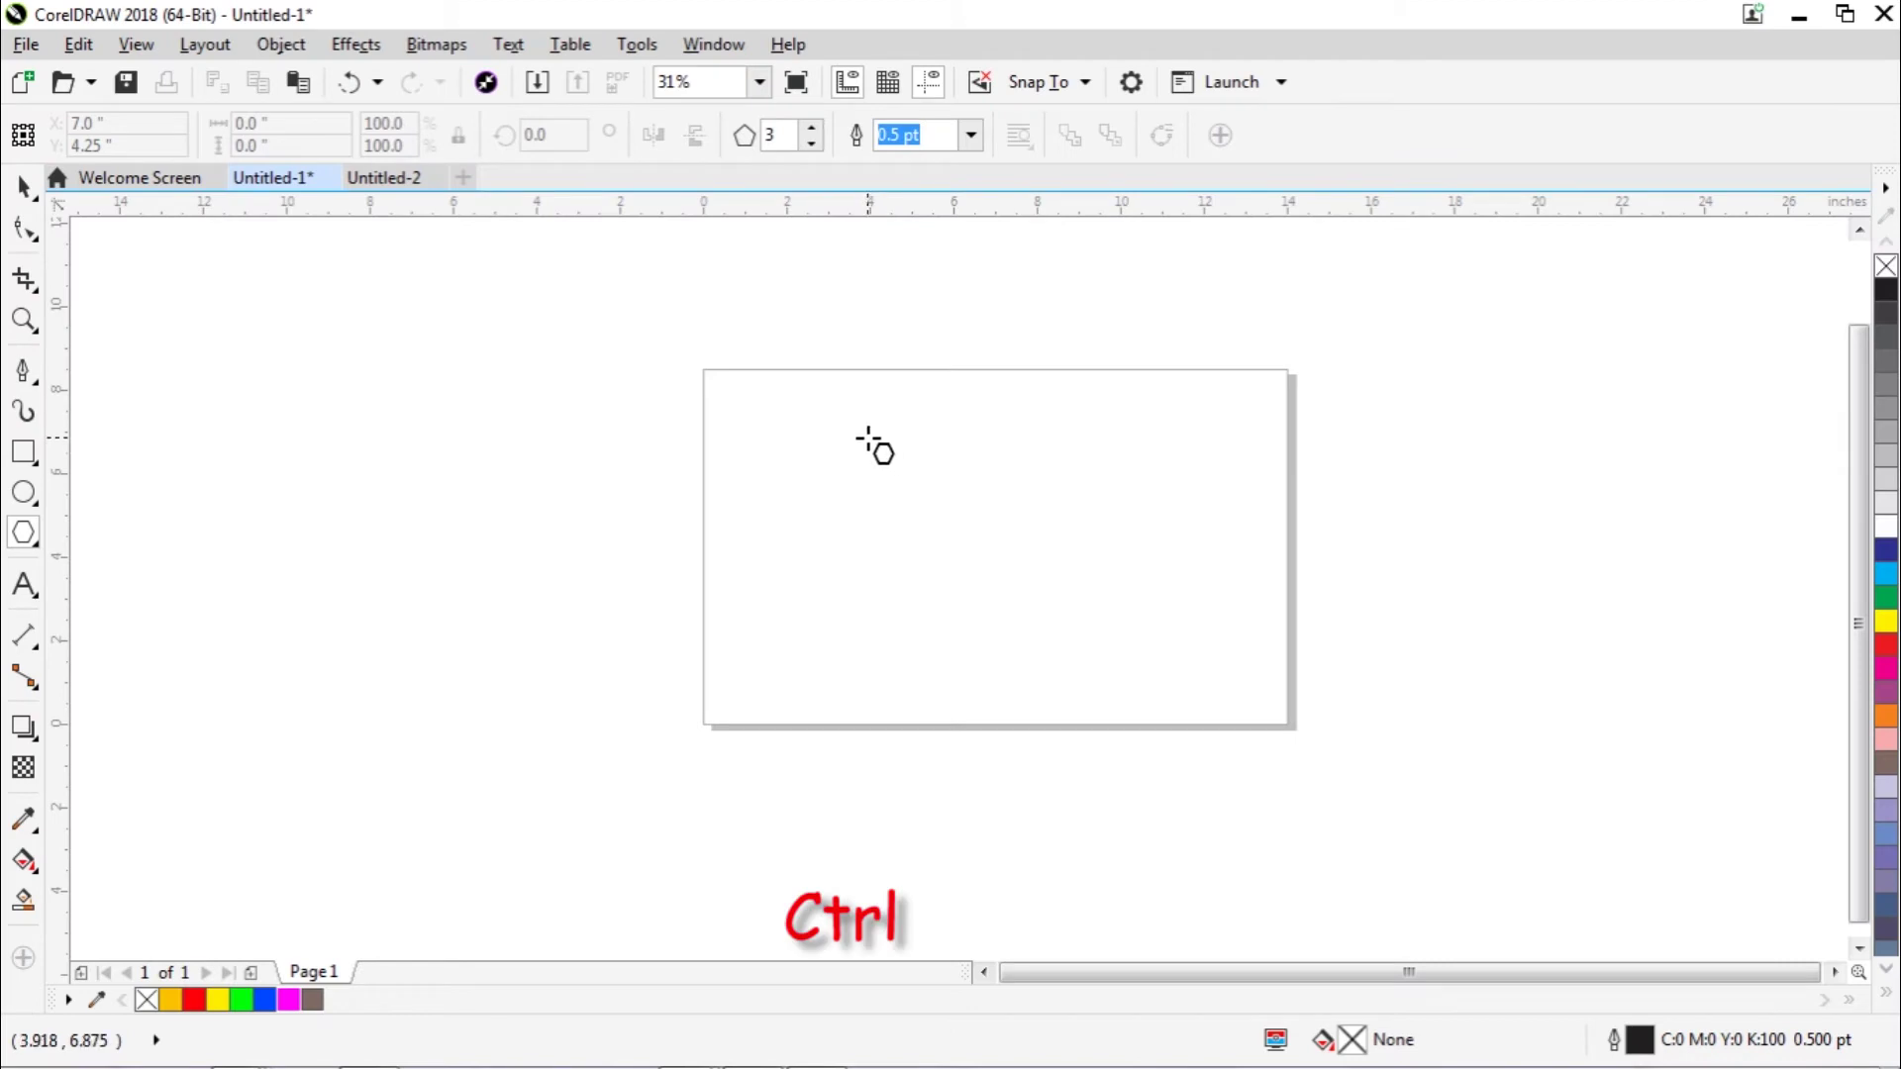
{"action": "left_click_drag", "start_coordinate": [879, 437], "coordinate": [1100, 693]}
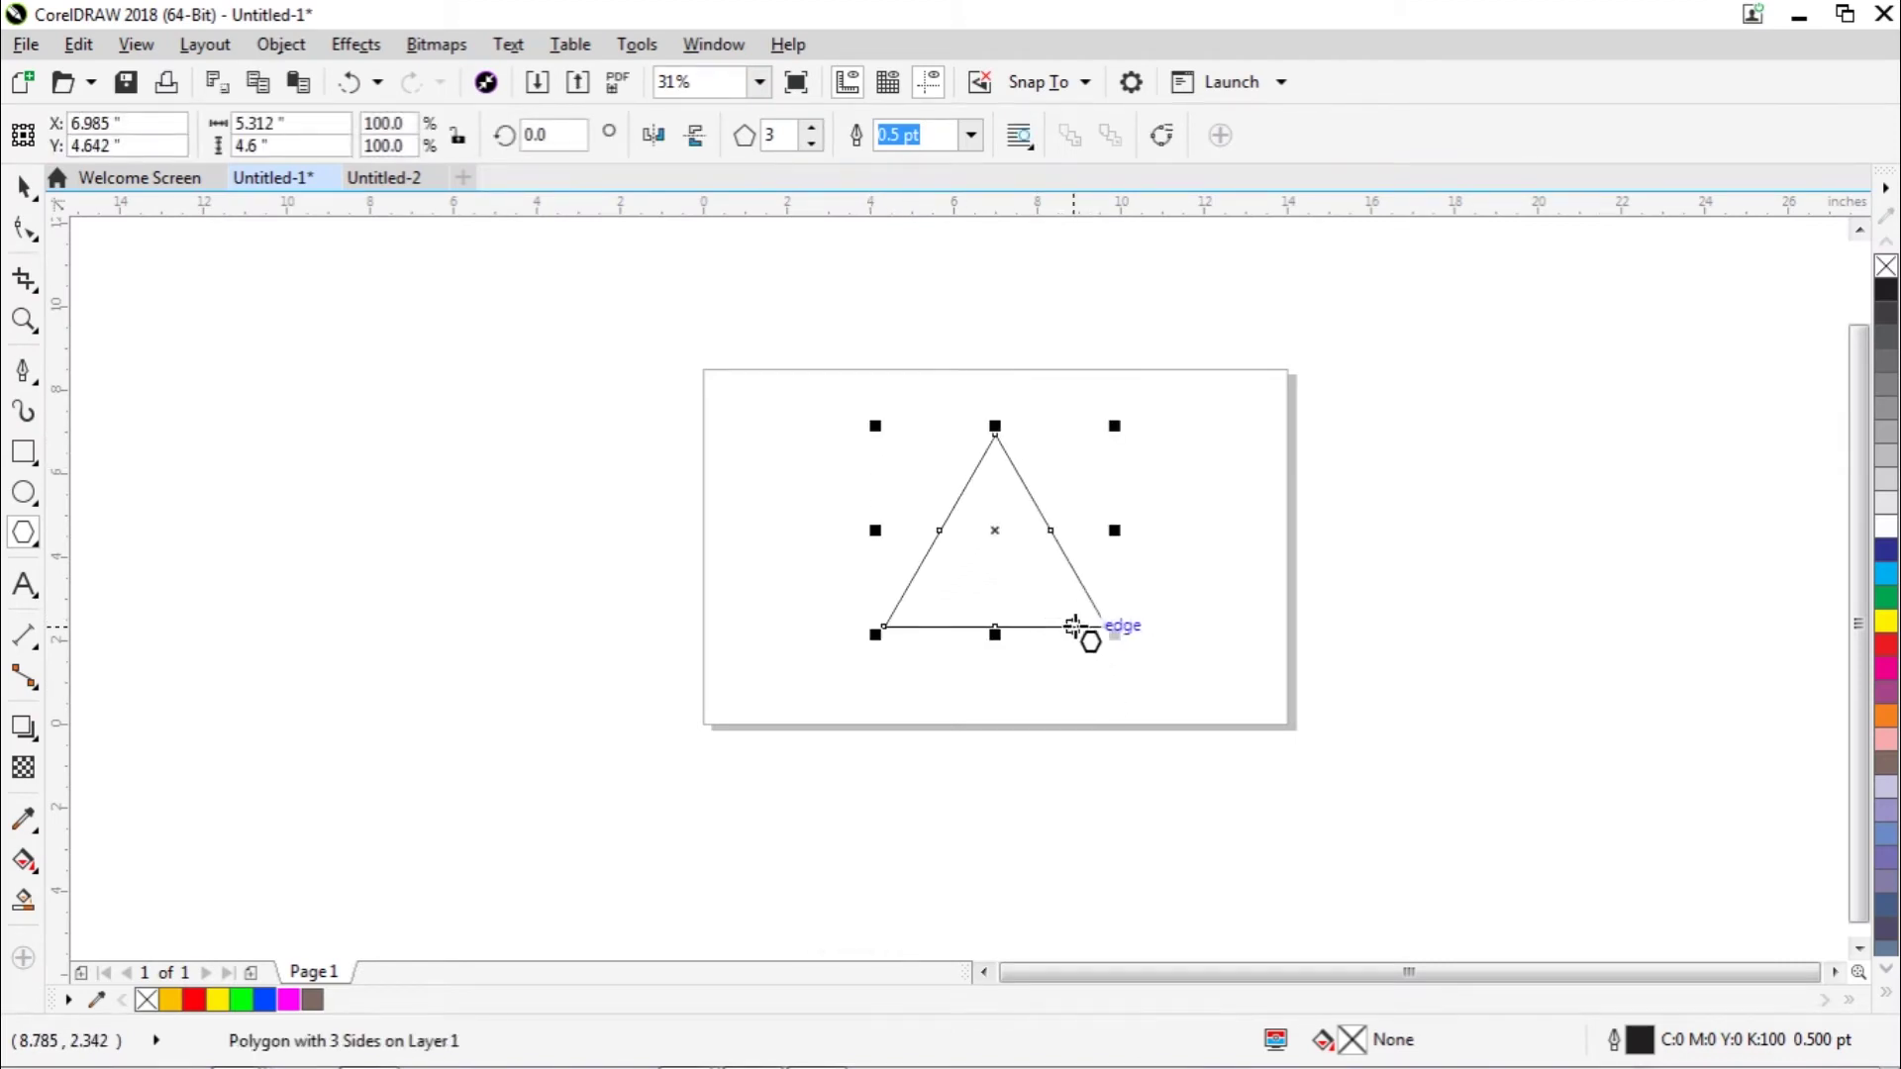
Step: Set the polygon's number of sides to 6 and deselect it
{"action": "left_click", "coordinate": [812, 129]}
{"action": "left_click", "coordinate": [813, 129]}
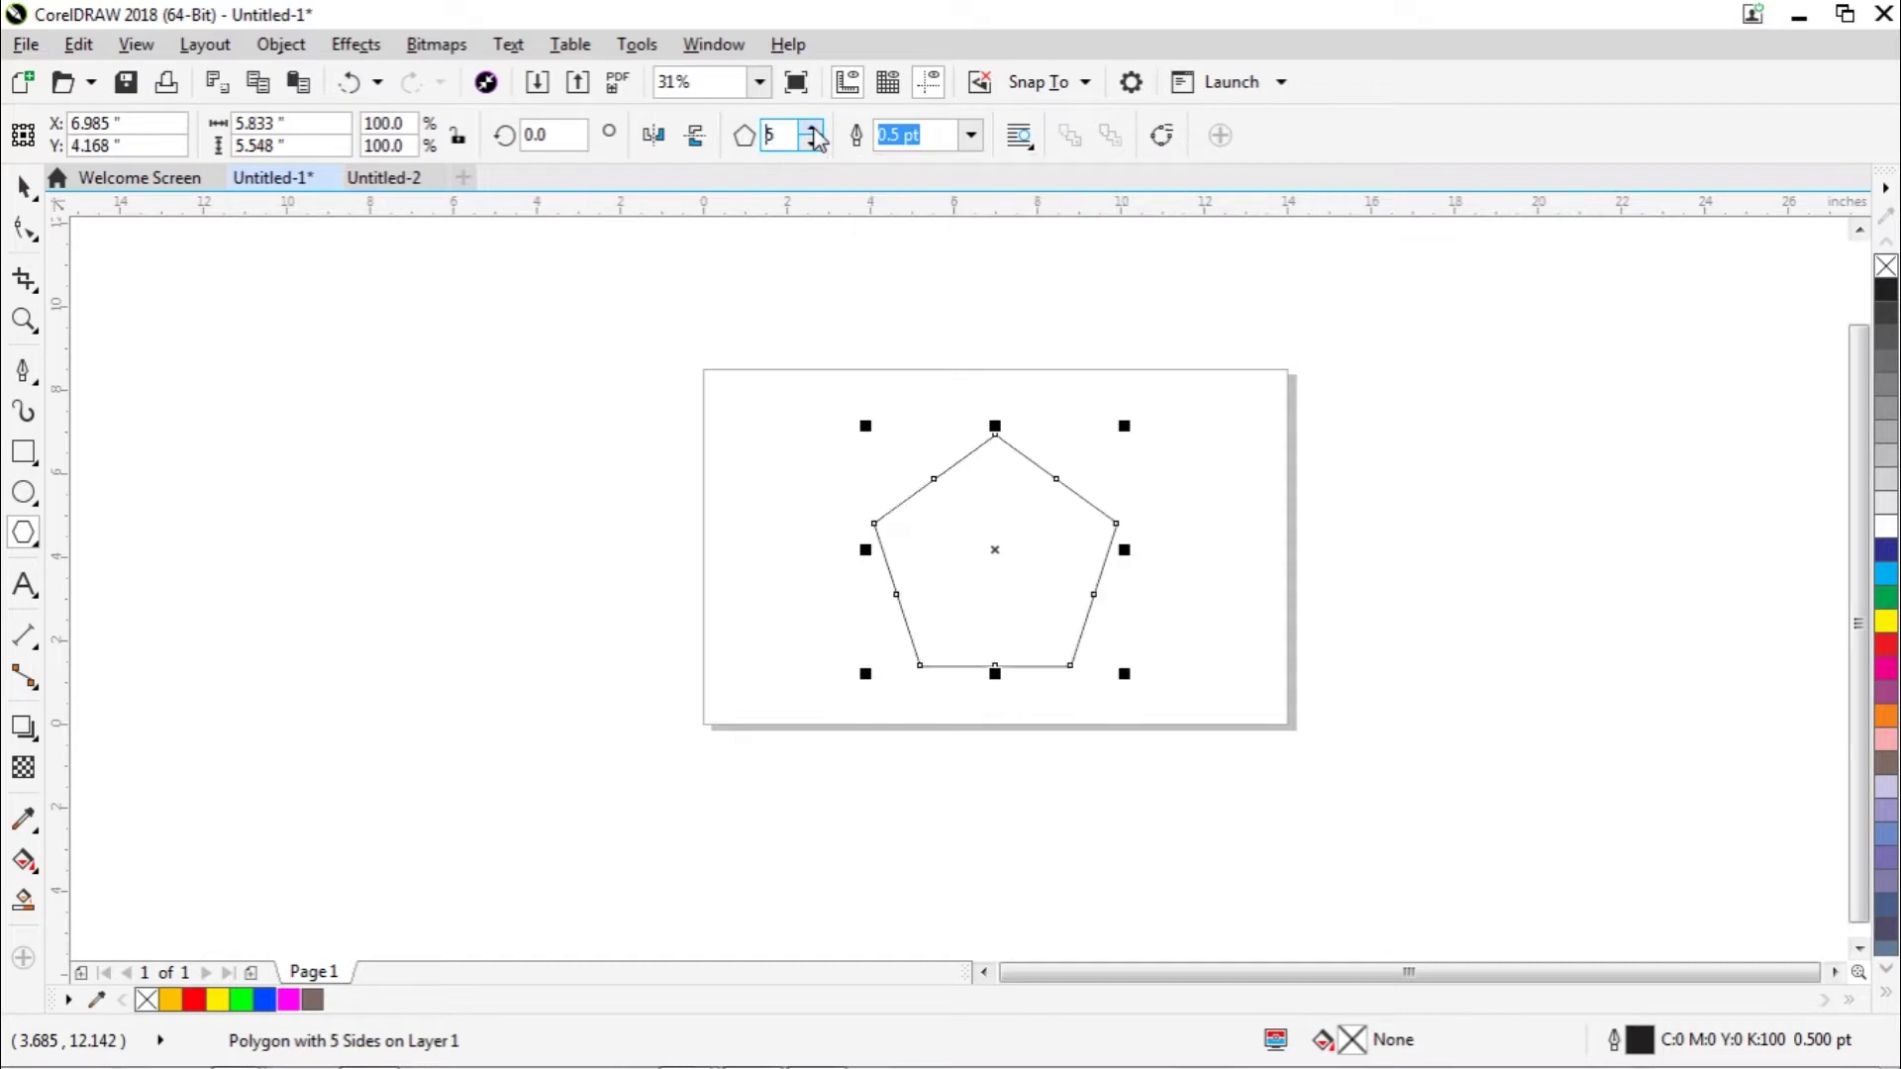
{"action": "left_click", "coordinate": [813, 129]}
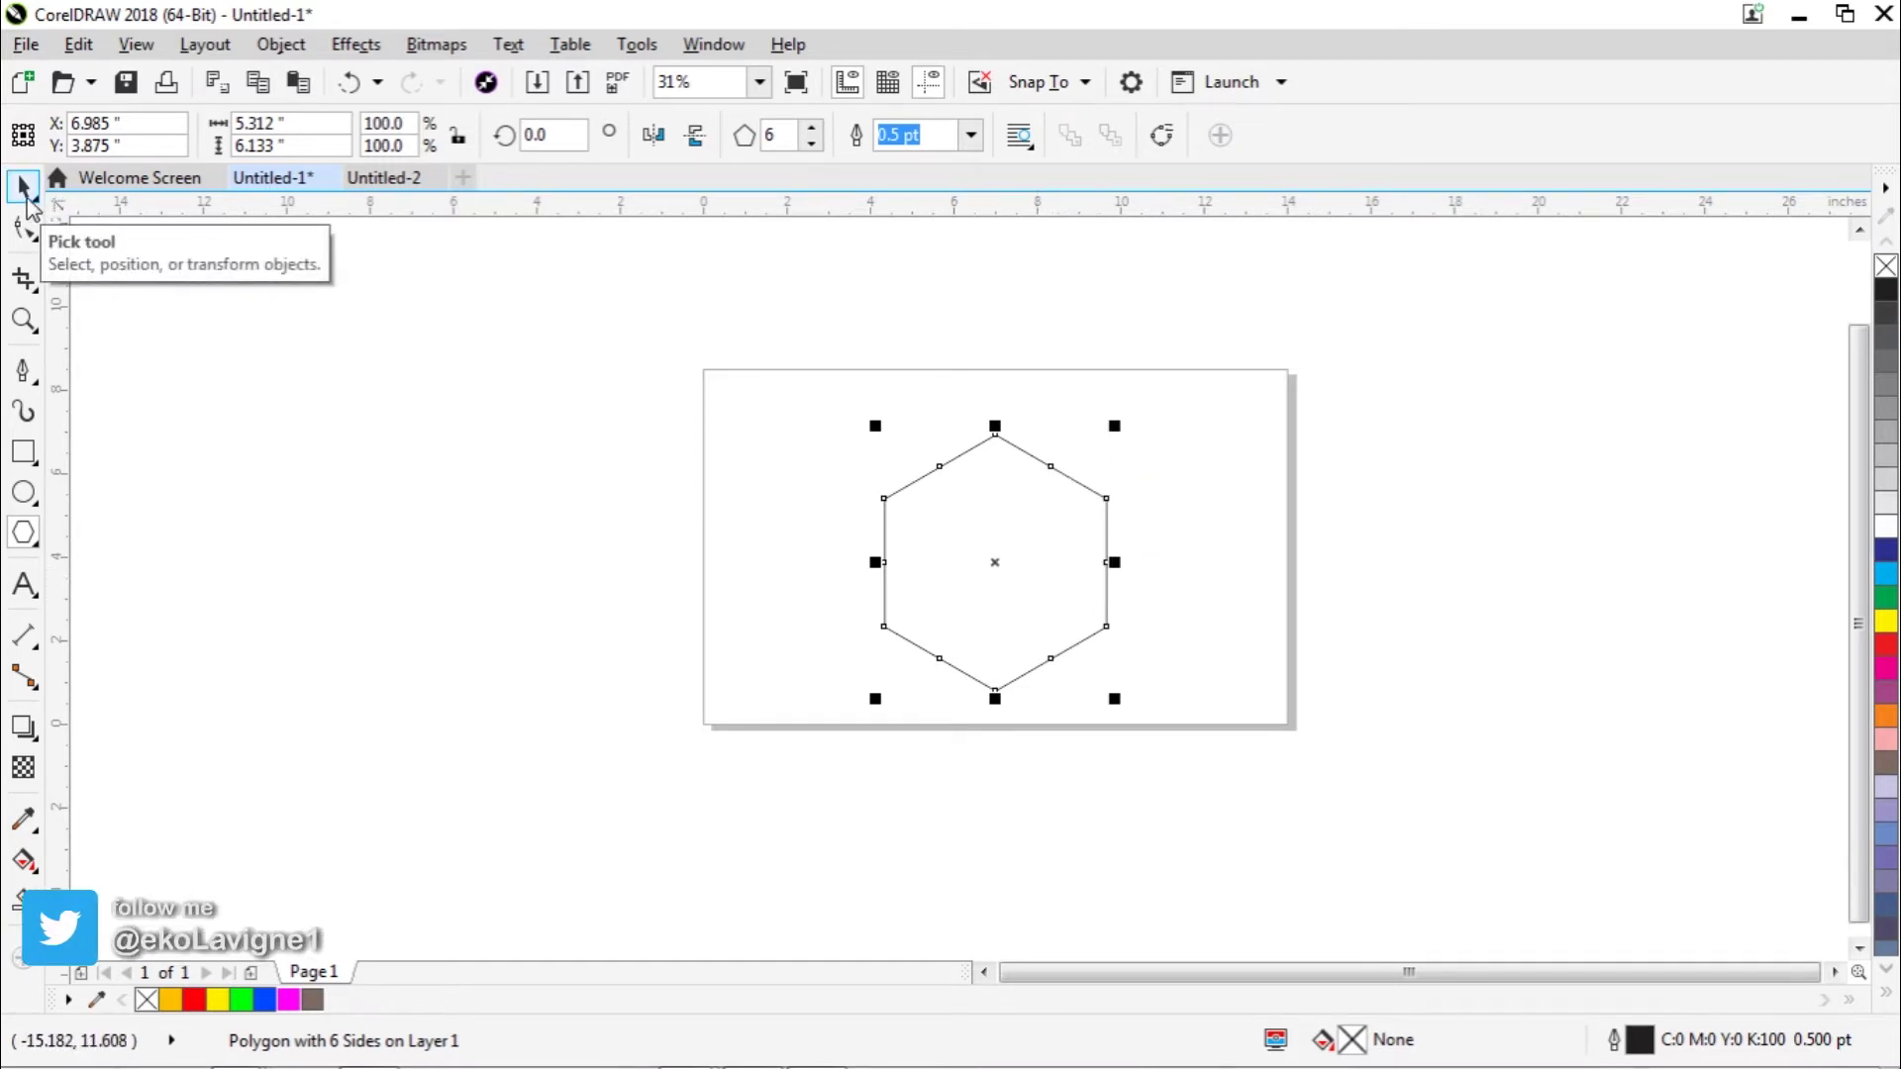
{"action": "left_click", "coordinate": [1227, 520]}
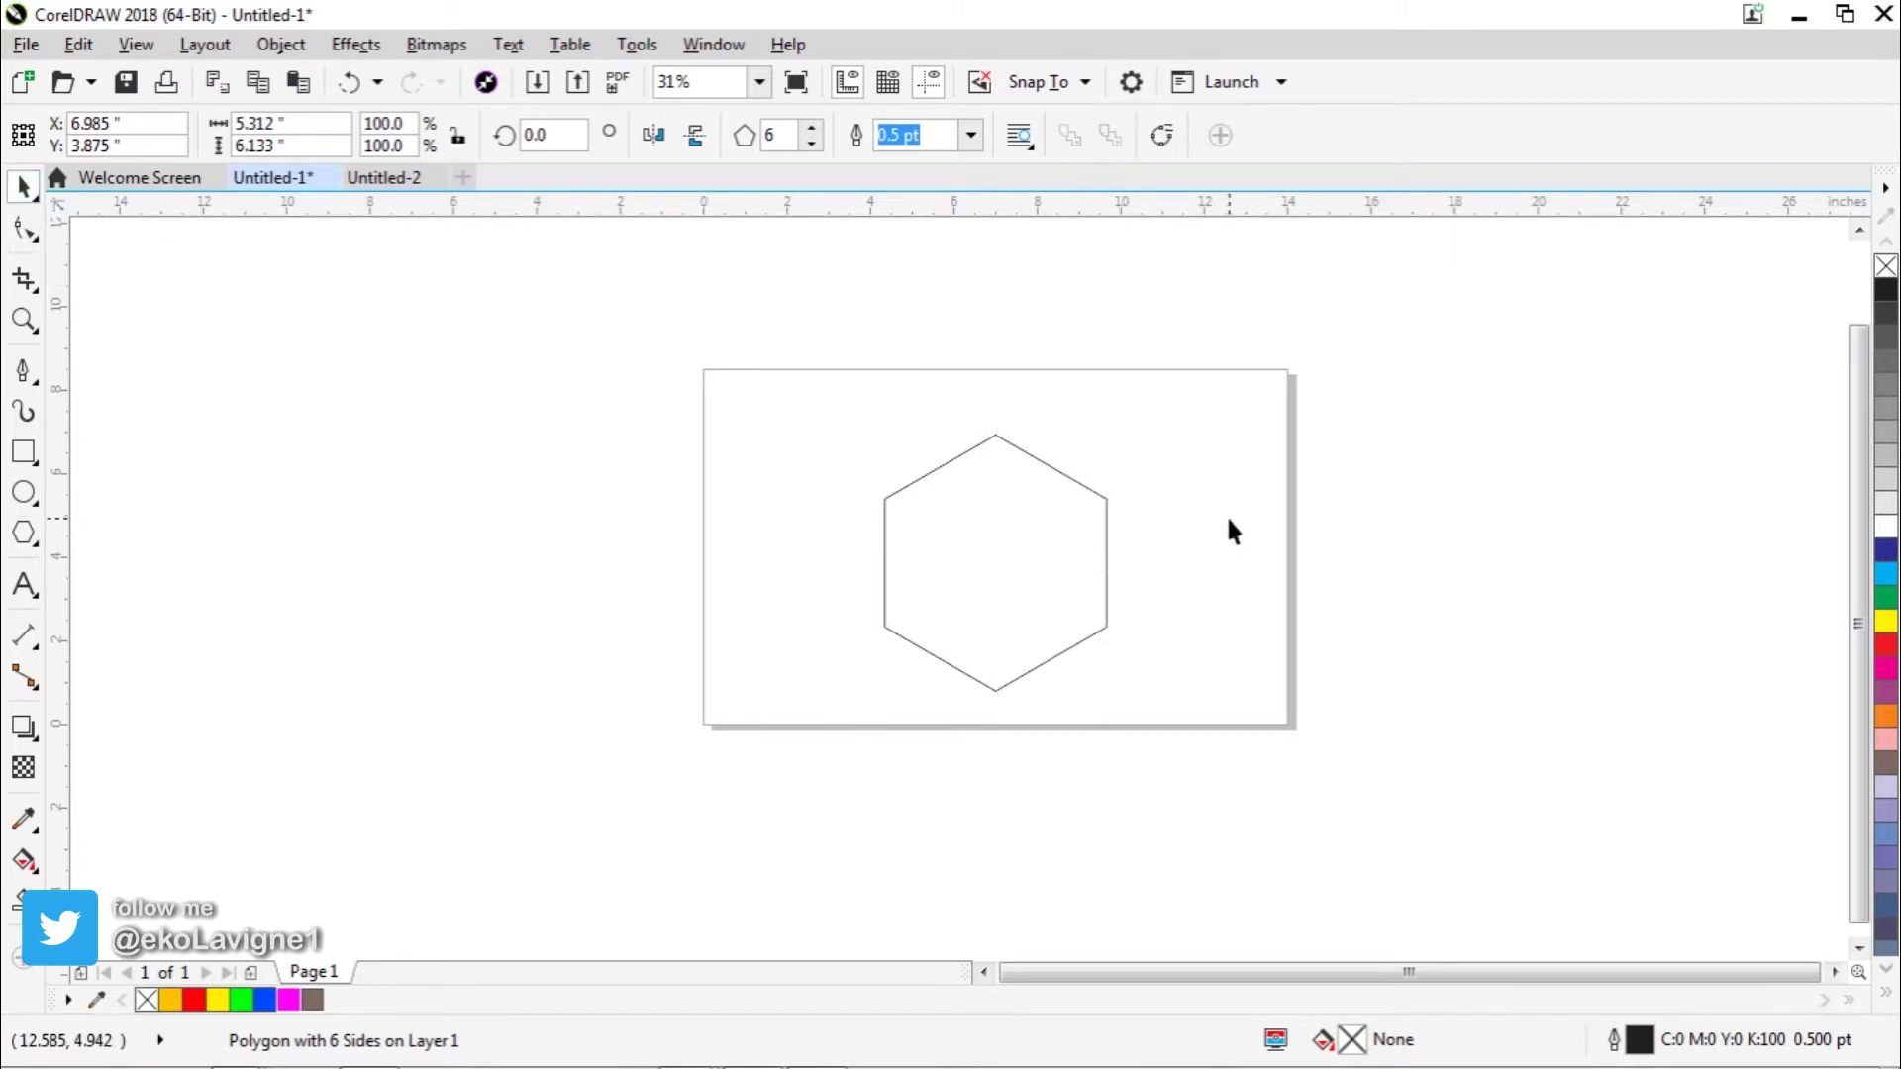
{"action": "left_click", "coordinate": [1106, 540]}
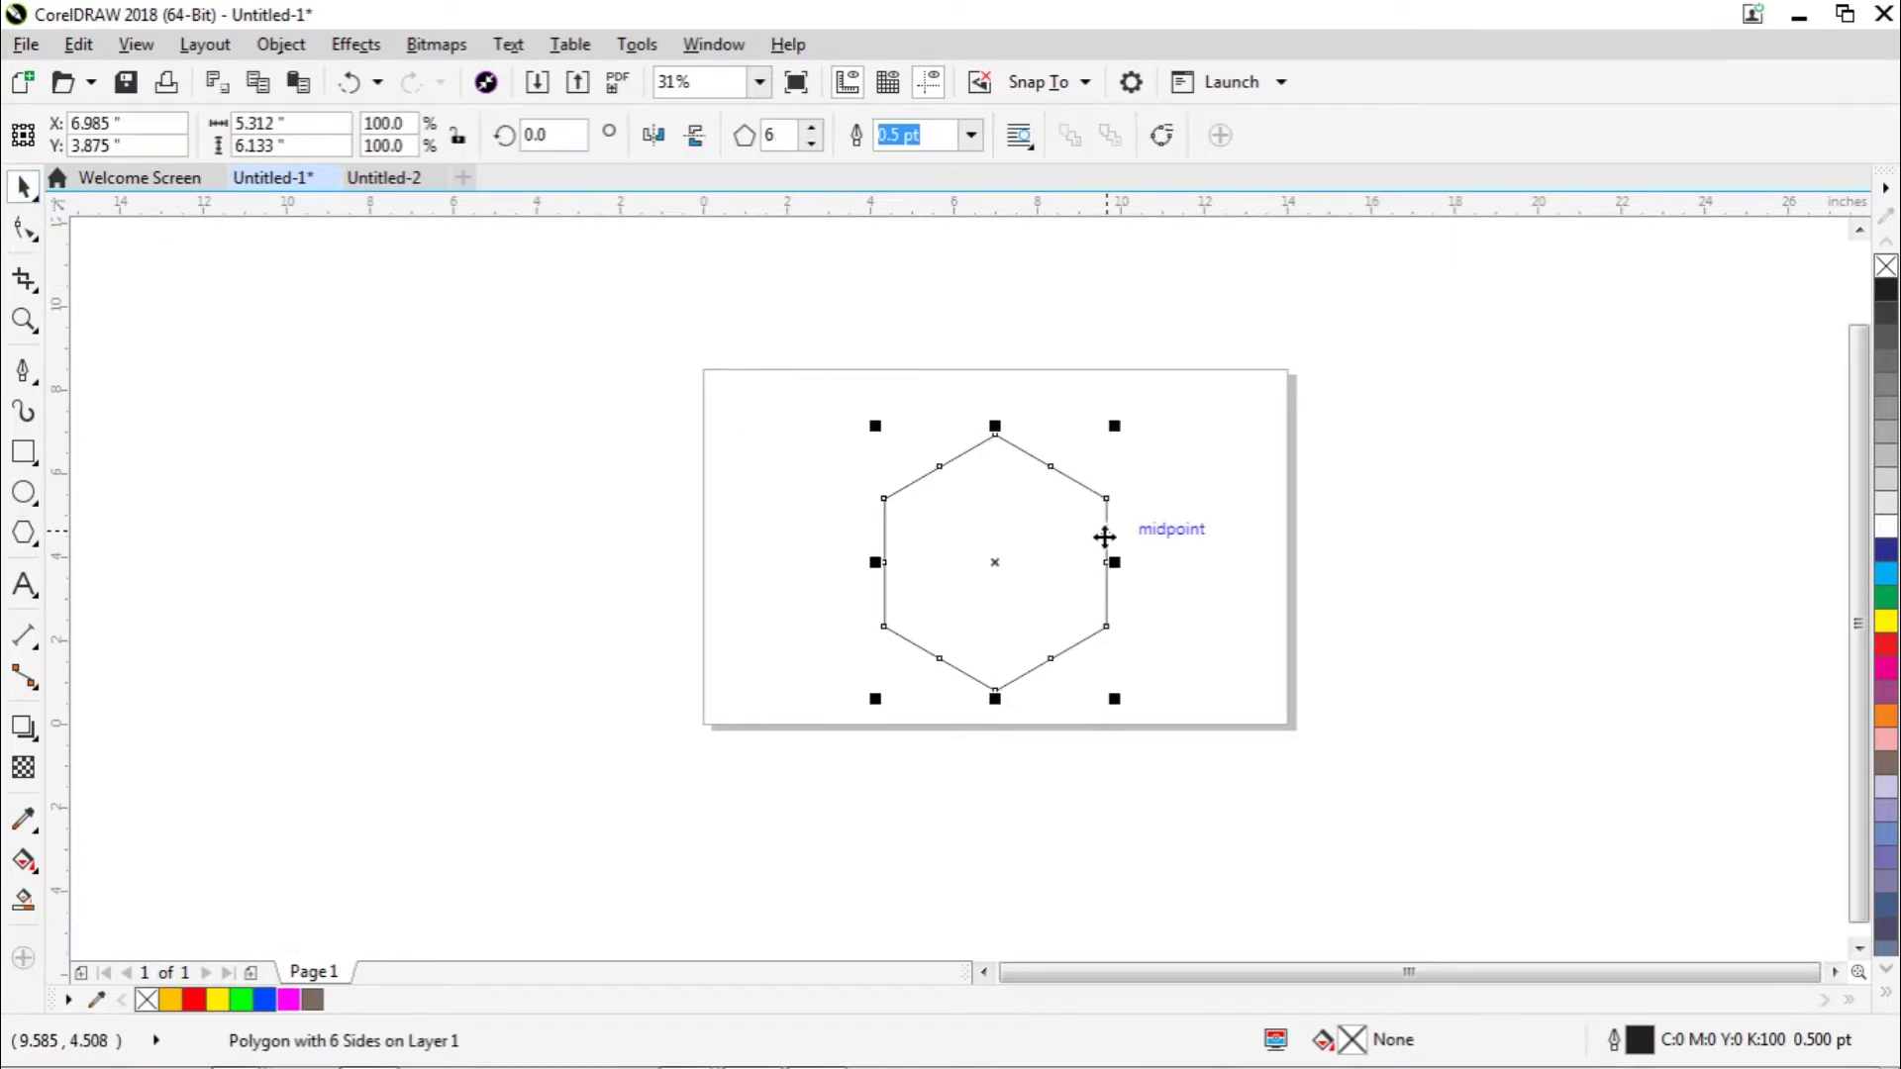
{"action": "left_click", "coordinate": [1213, 537]}
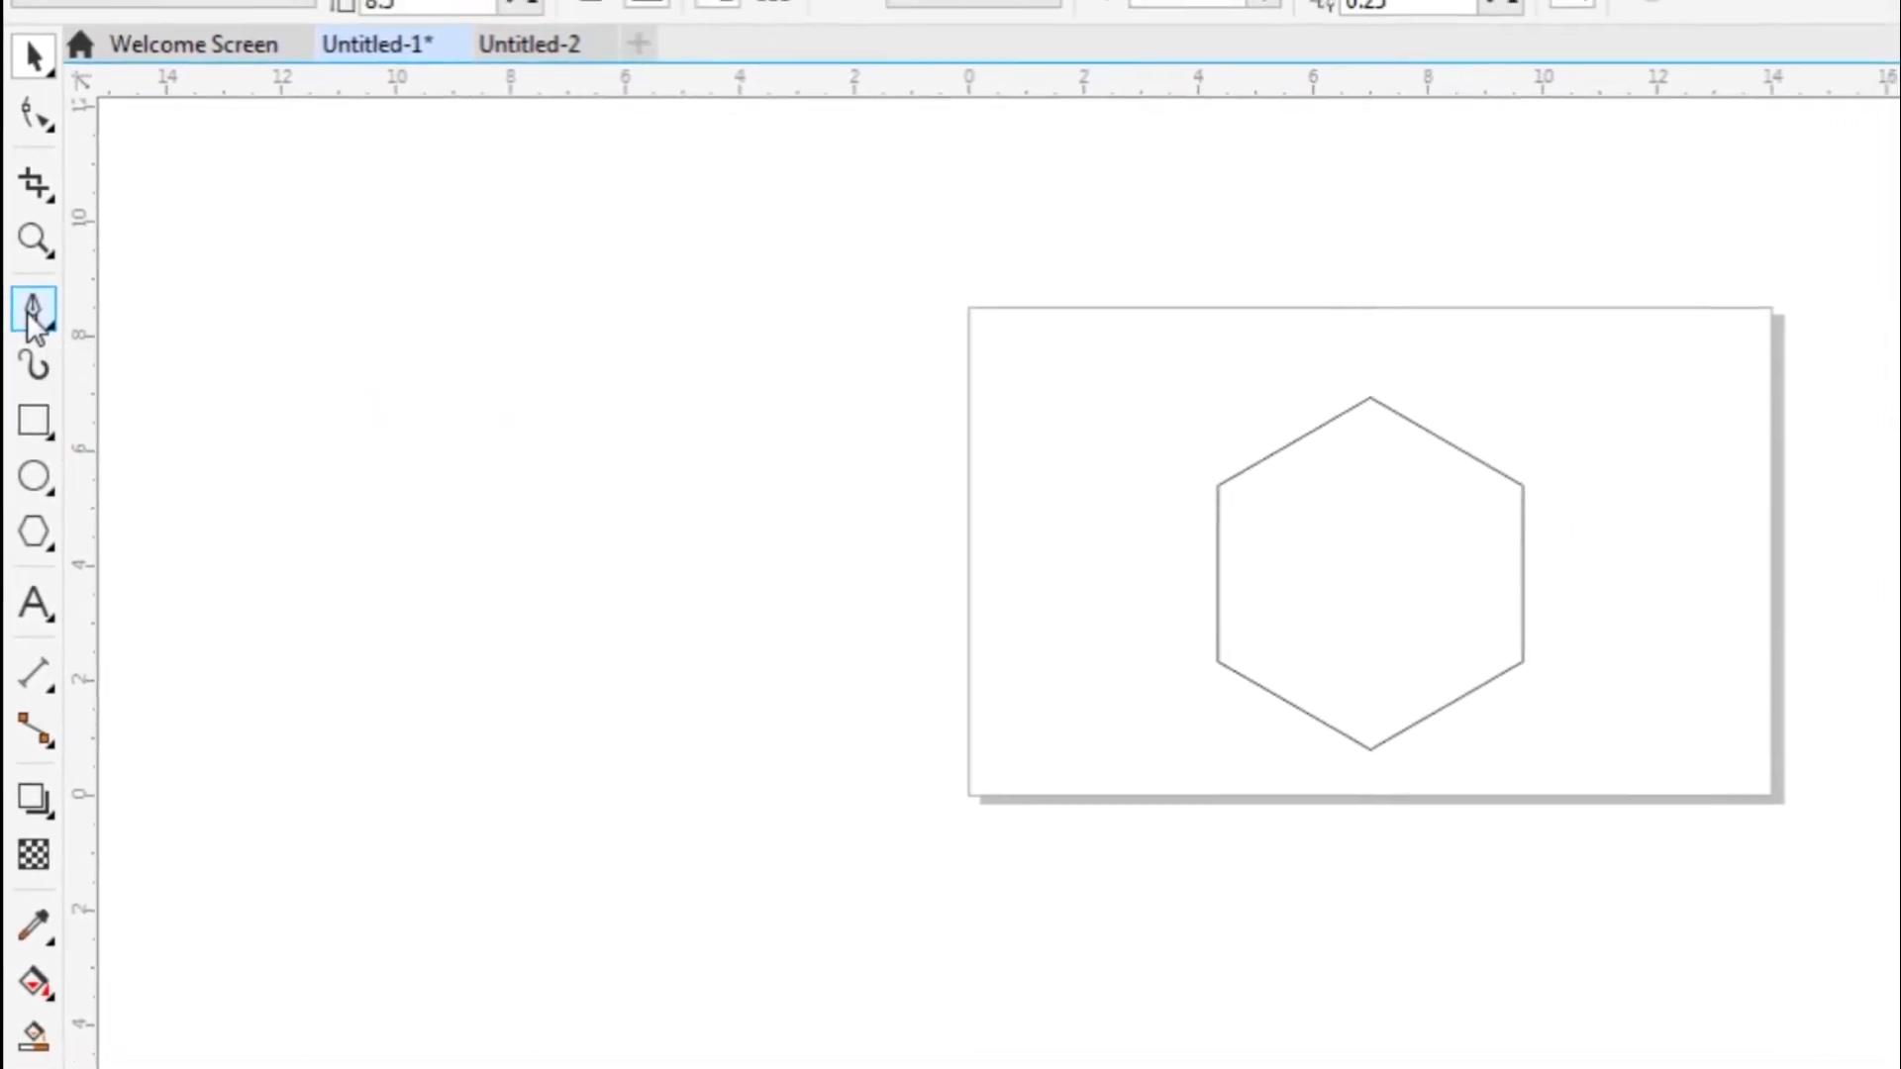
Step: With the Pen tool, draw a straight vertical line about 12 inches long beside the hexagon's left side
{"action": "left_click", "coordinate": [31, 313]}
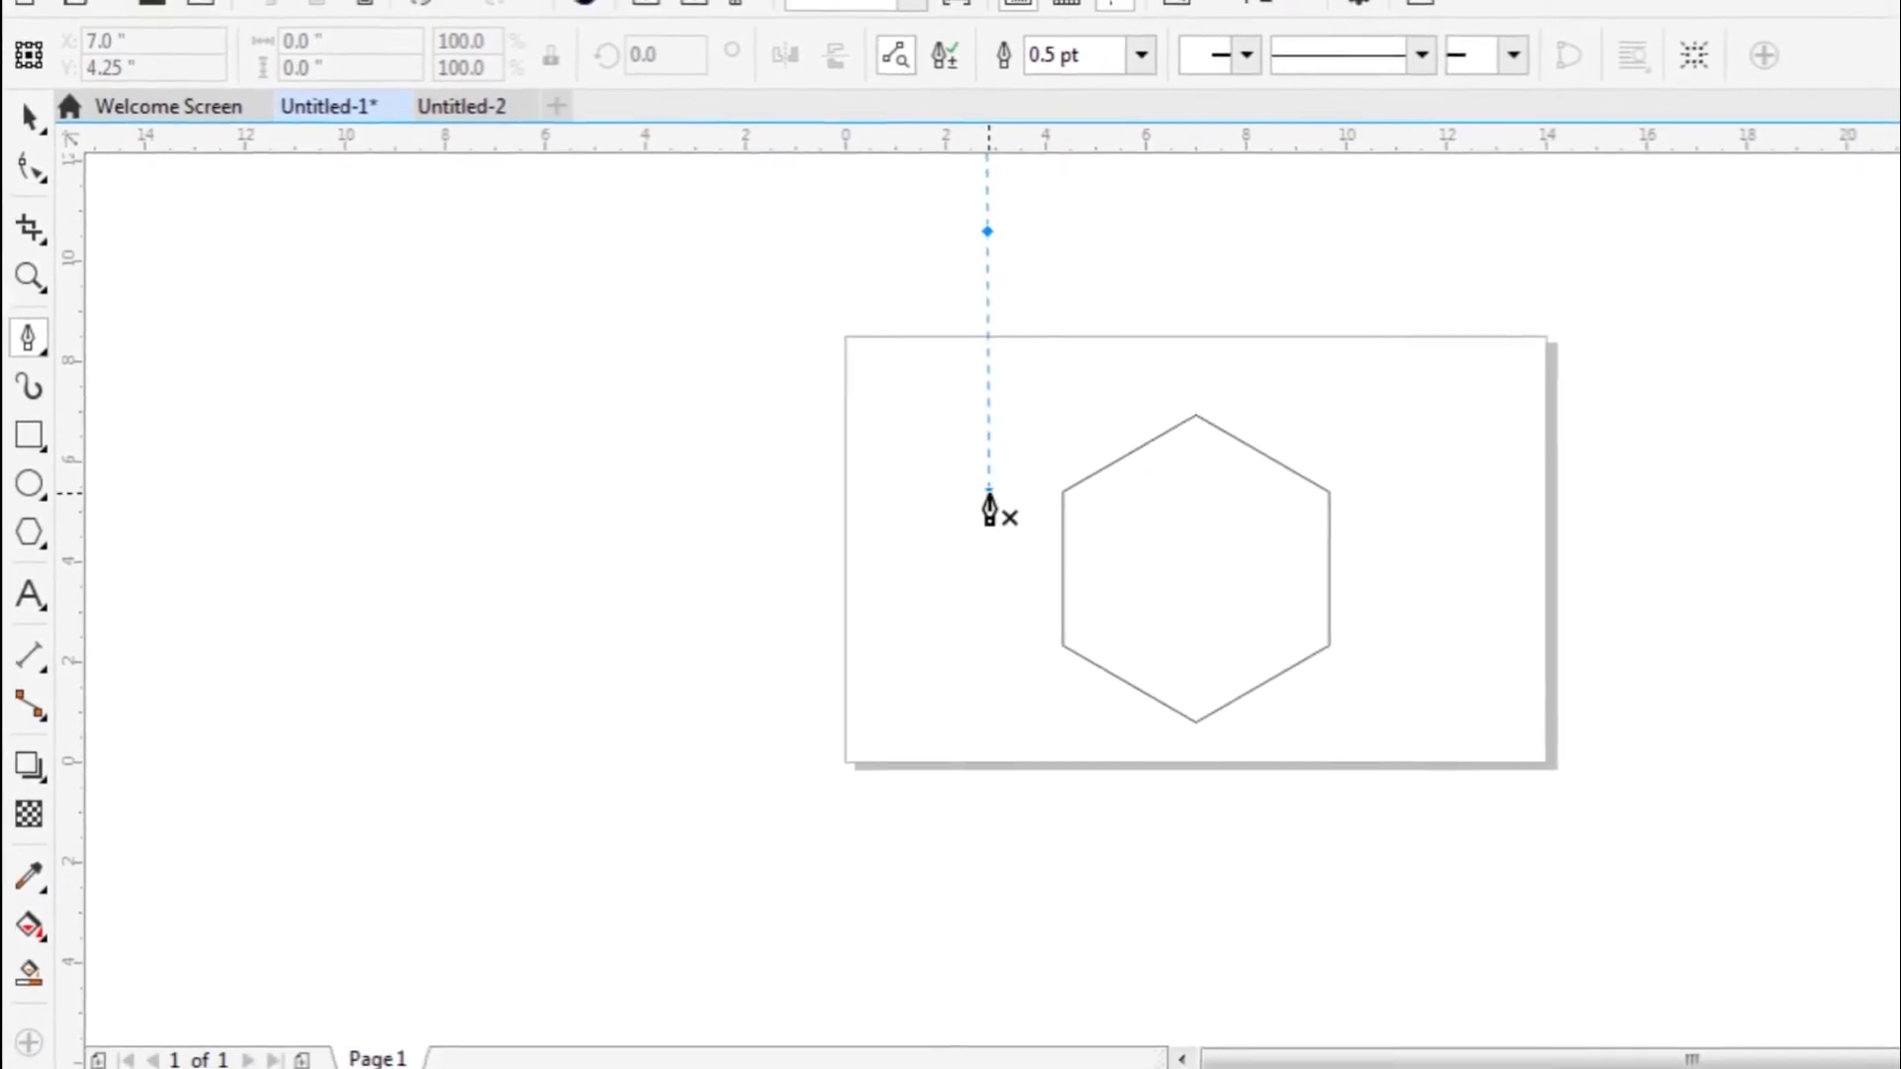
{"action": "double_click", "coordinate": [1002, 503]}
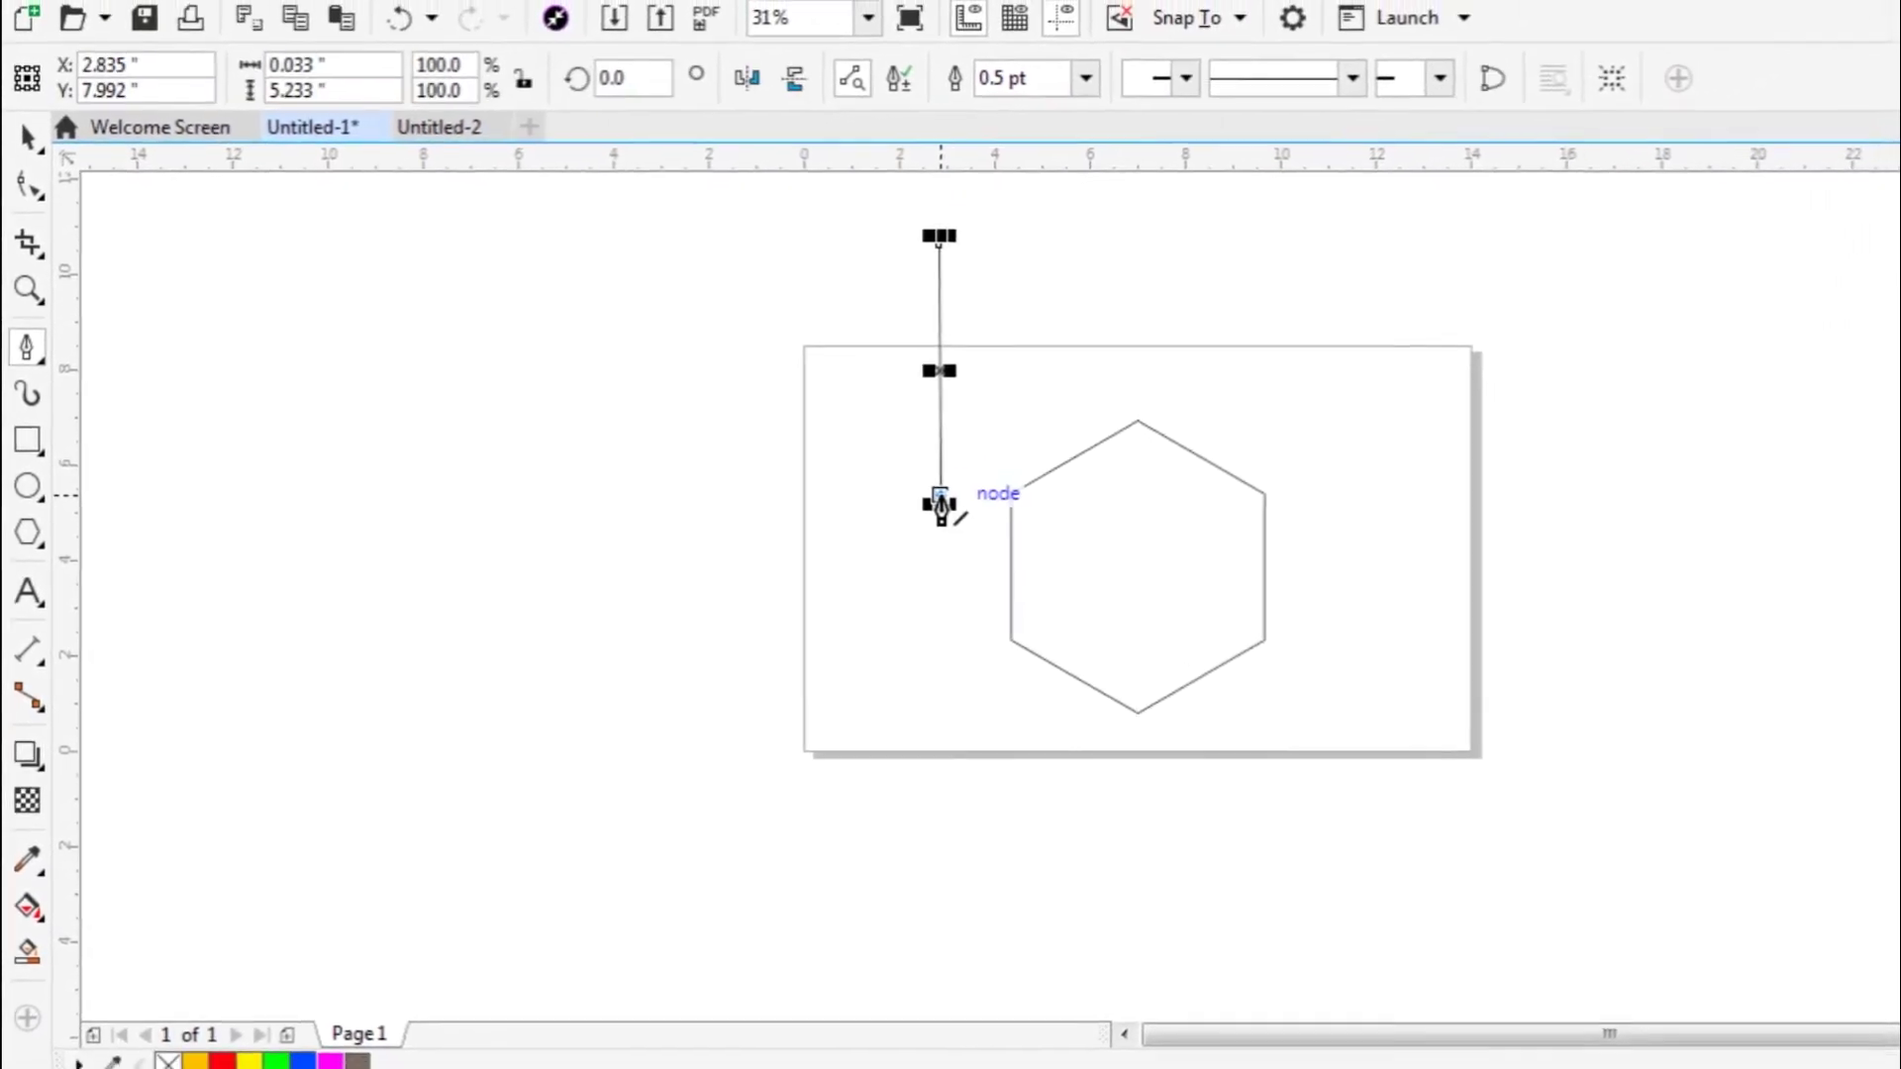
{"action": "key", "text": "Delete"}
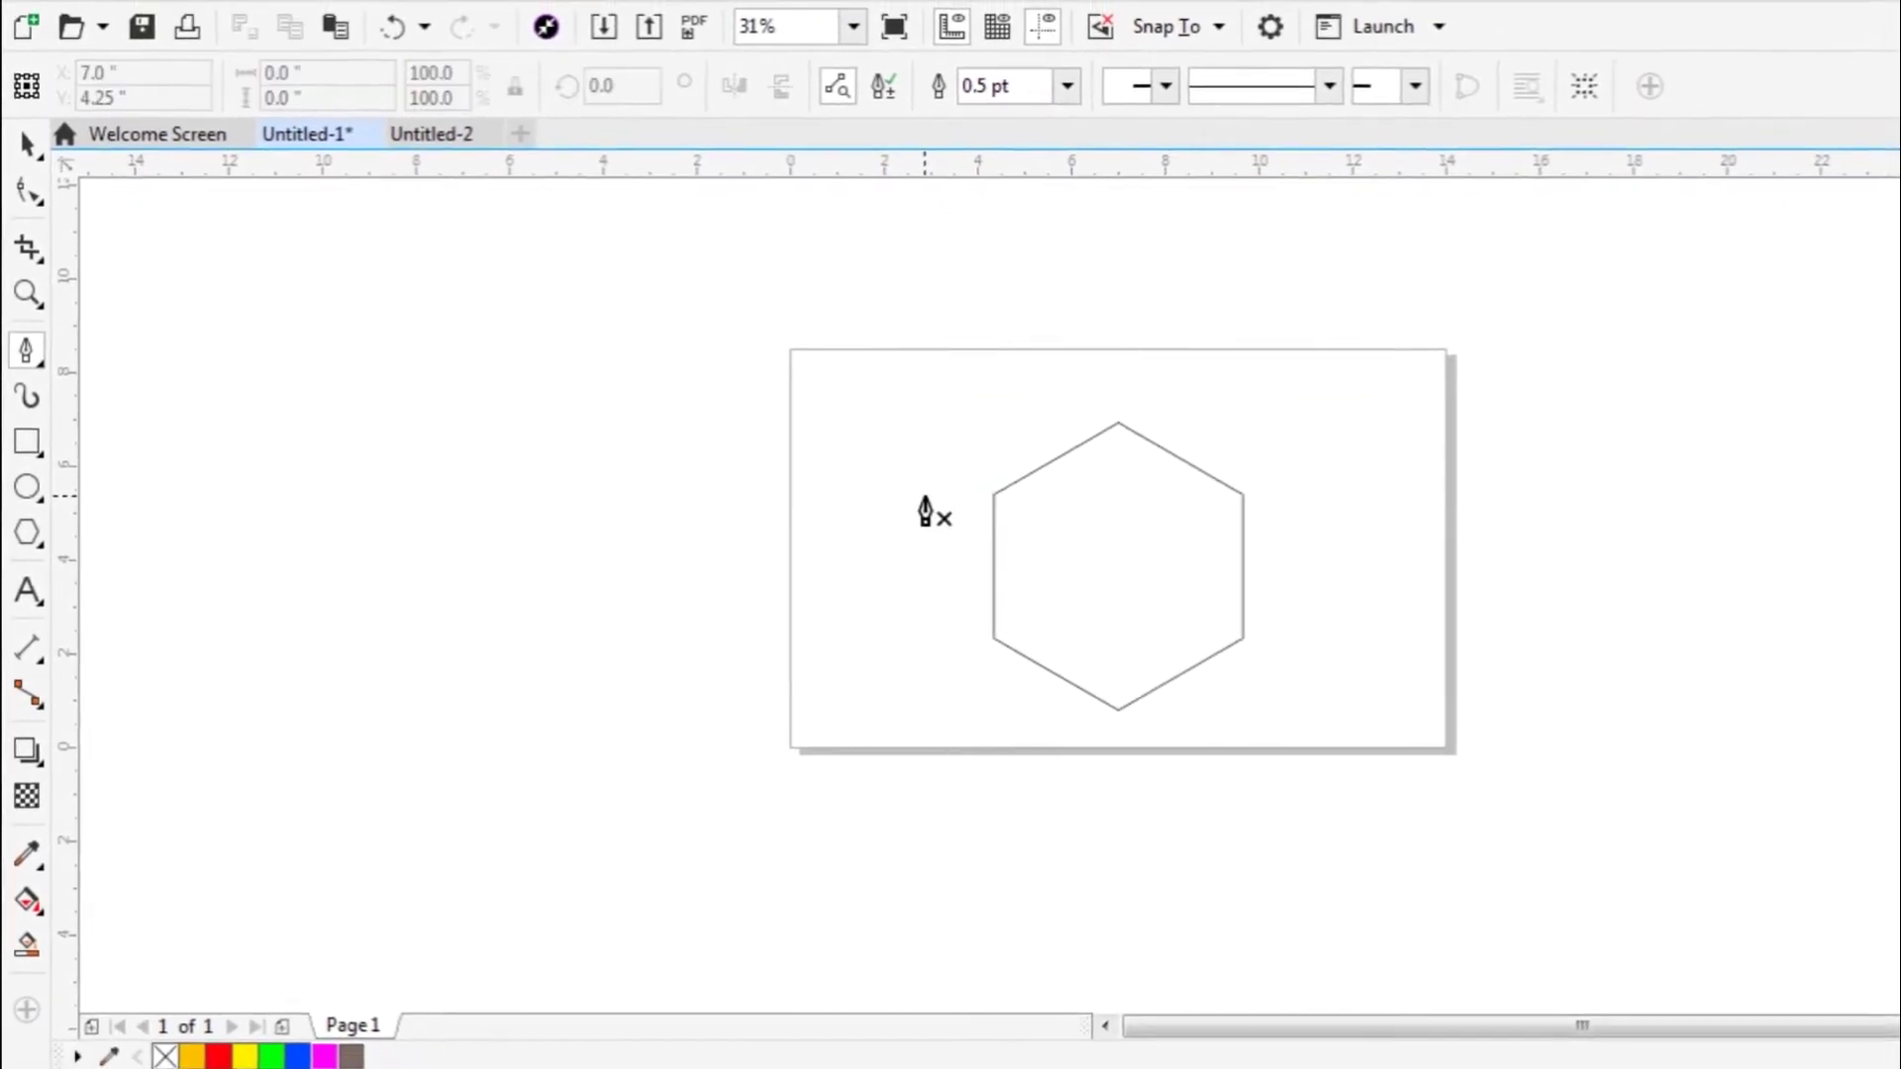
{"action": "left_click", "coordinate": [941, 262]}
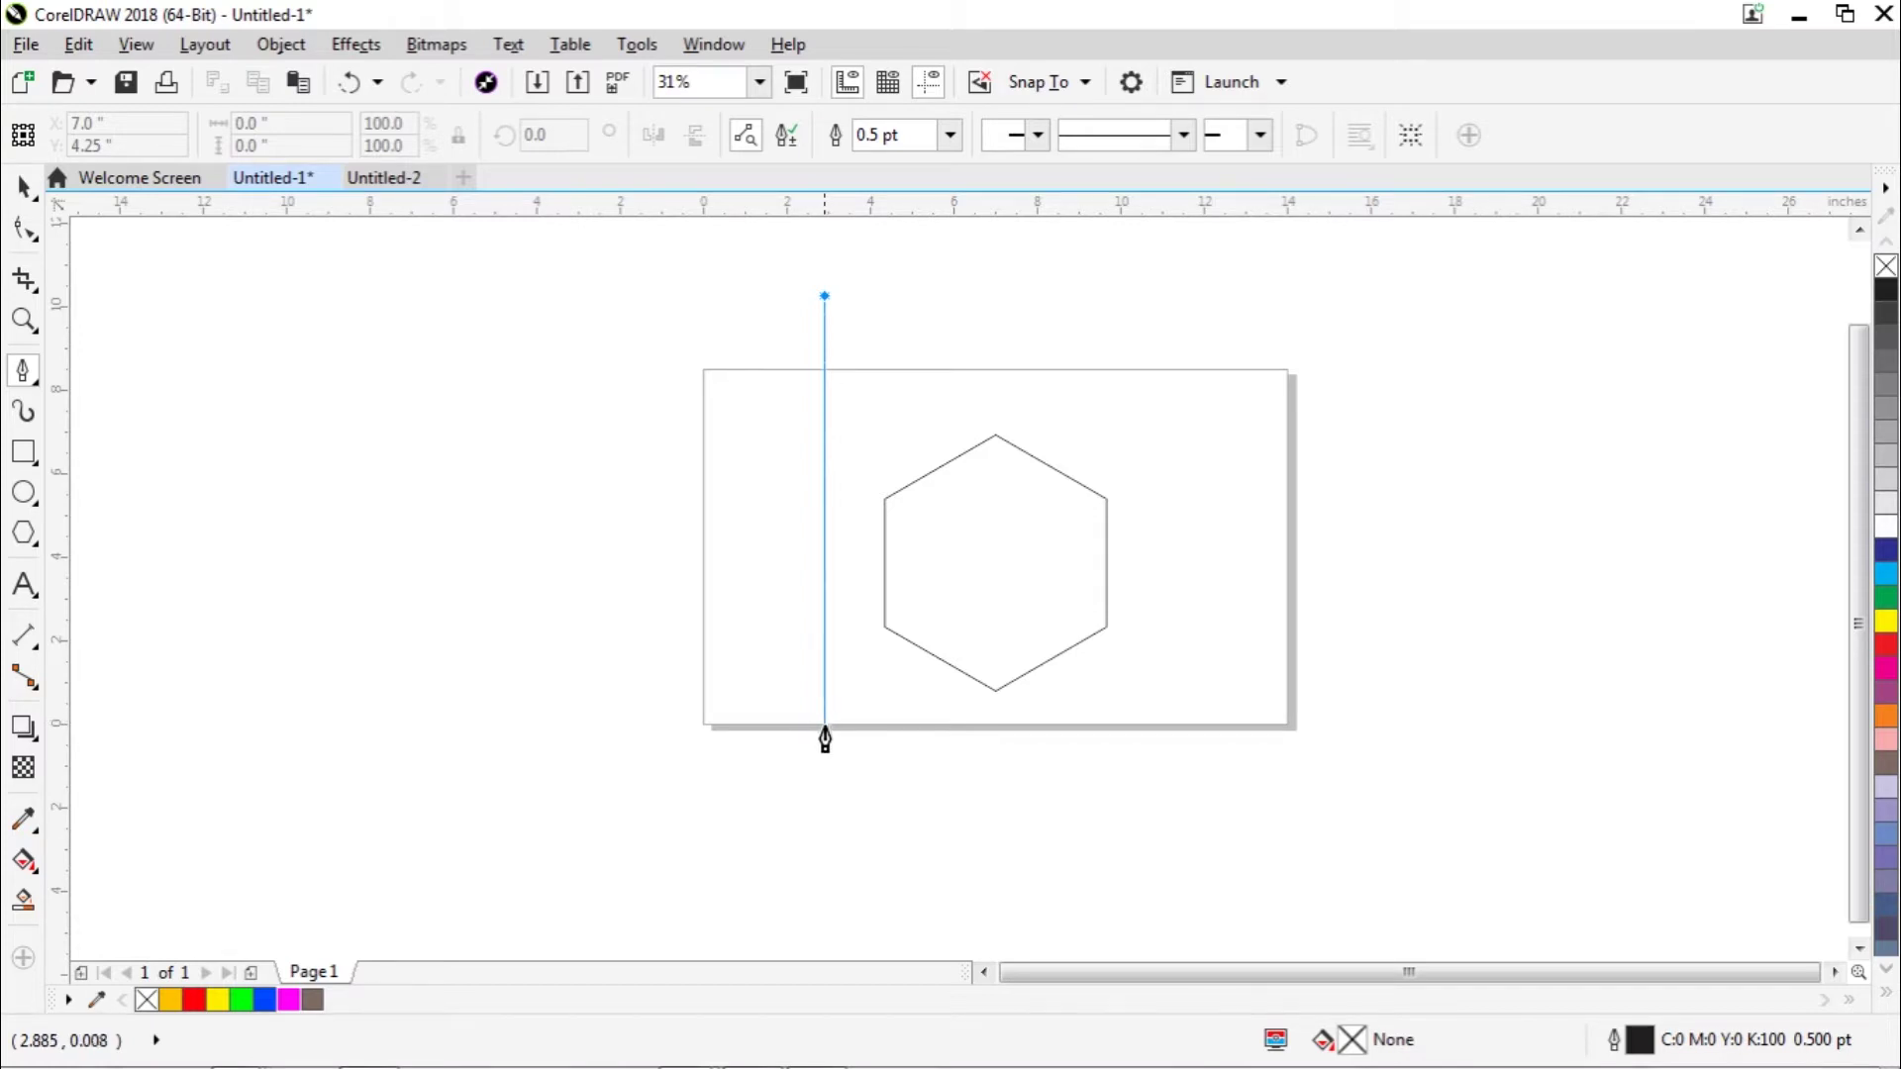
{"action": "double_click", "coordinate": [825, 811]}
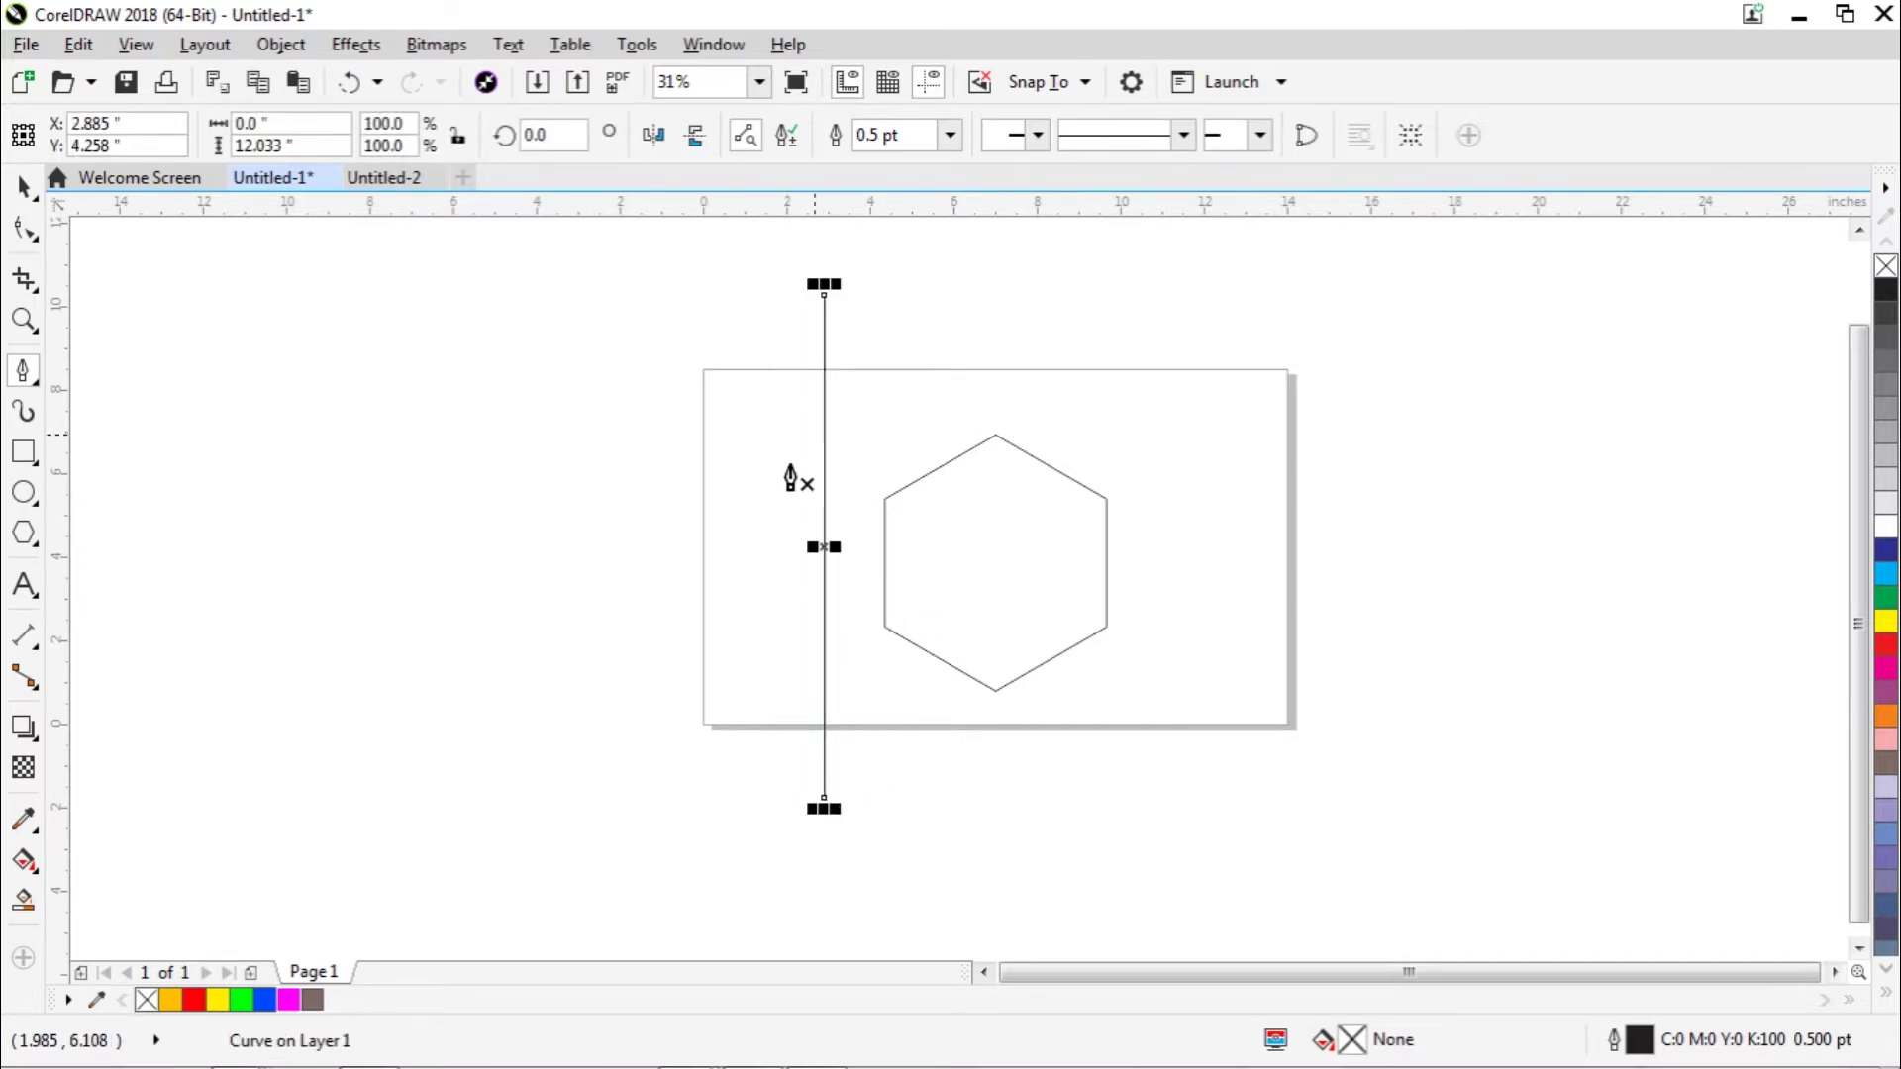
Step: Set the vertical line's outline width to 24 pt and convert its outline to an object
{"action": "left_click", "coordinate": [948, 136]}
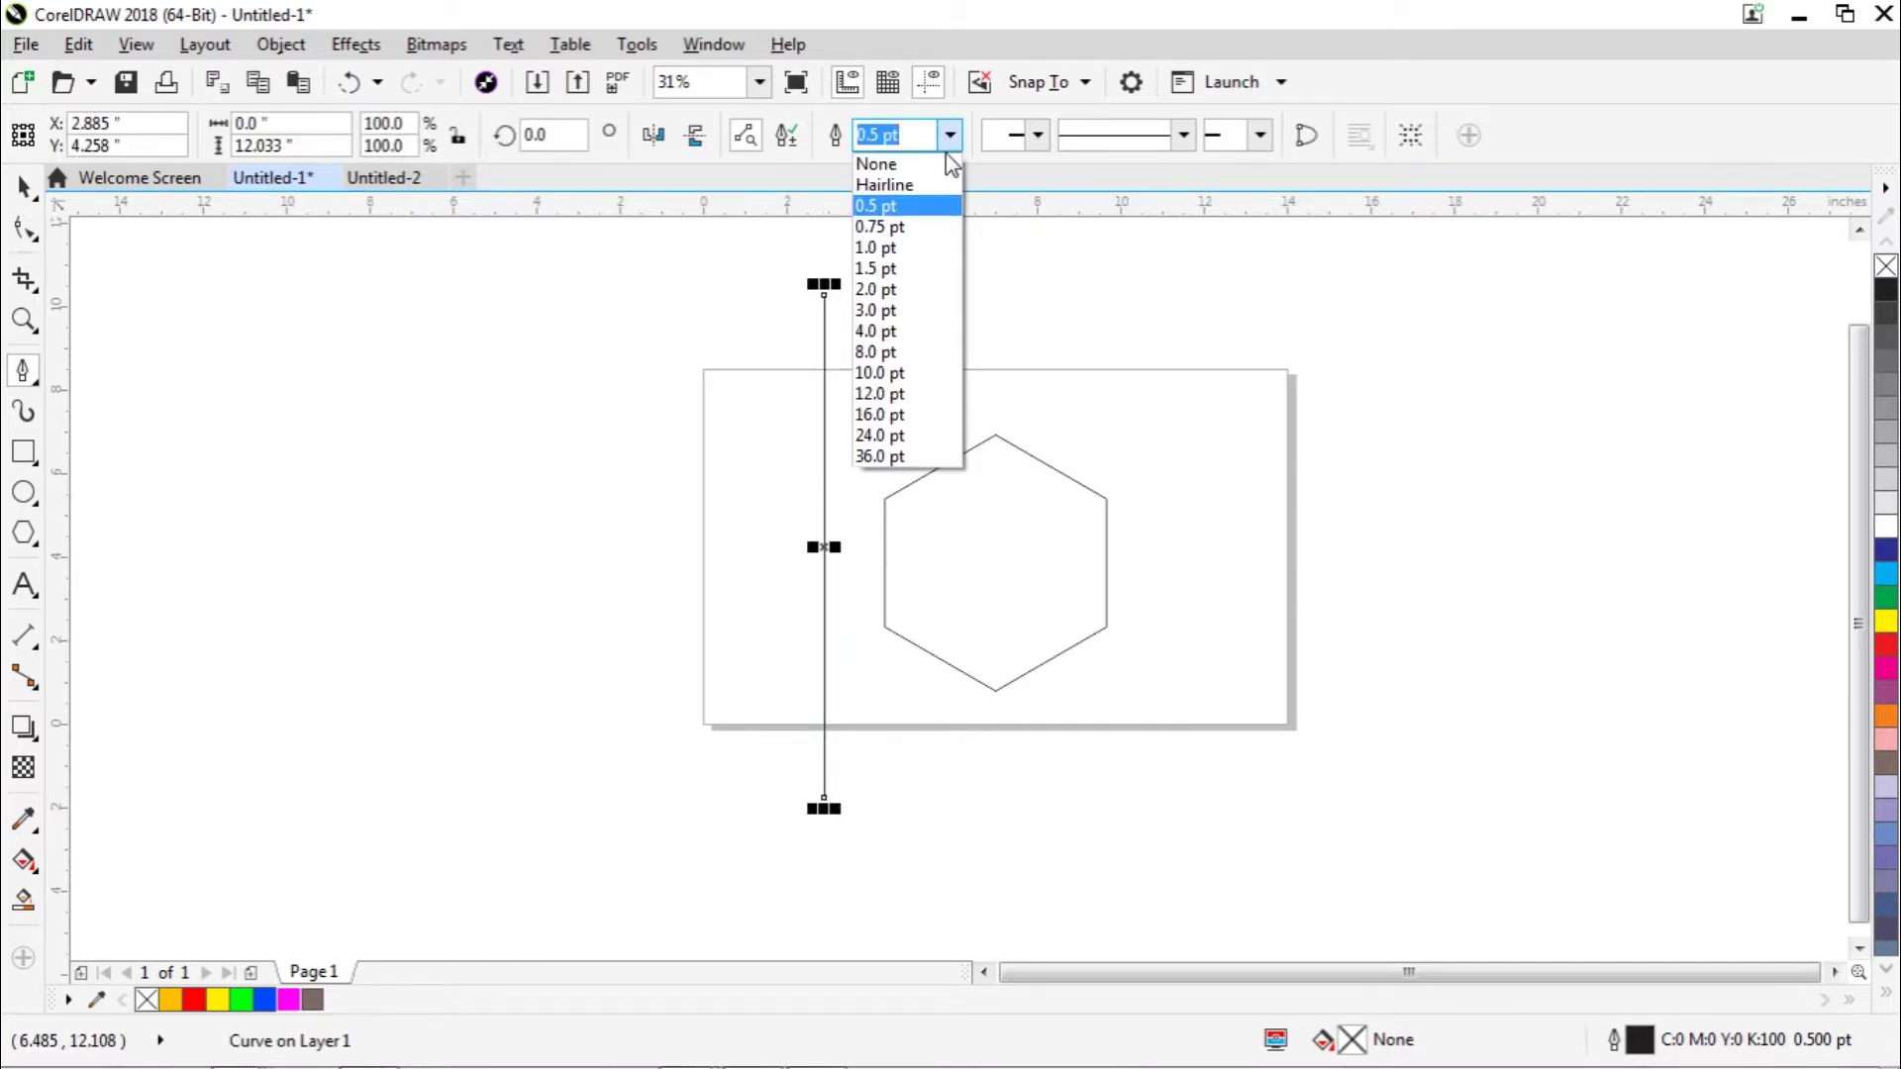
{"action": "left_click", "coordinate": [924, 446]}
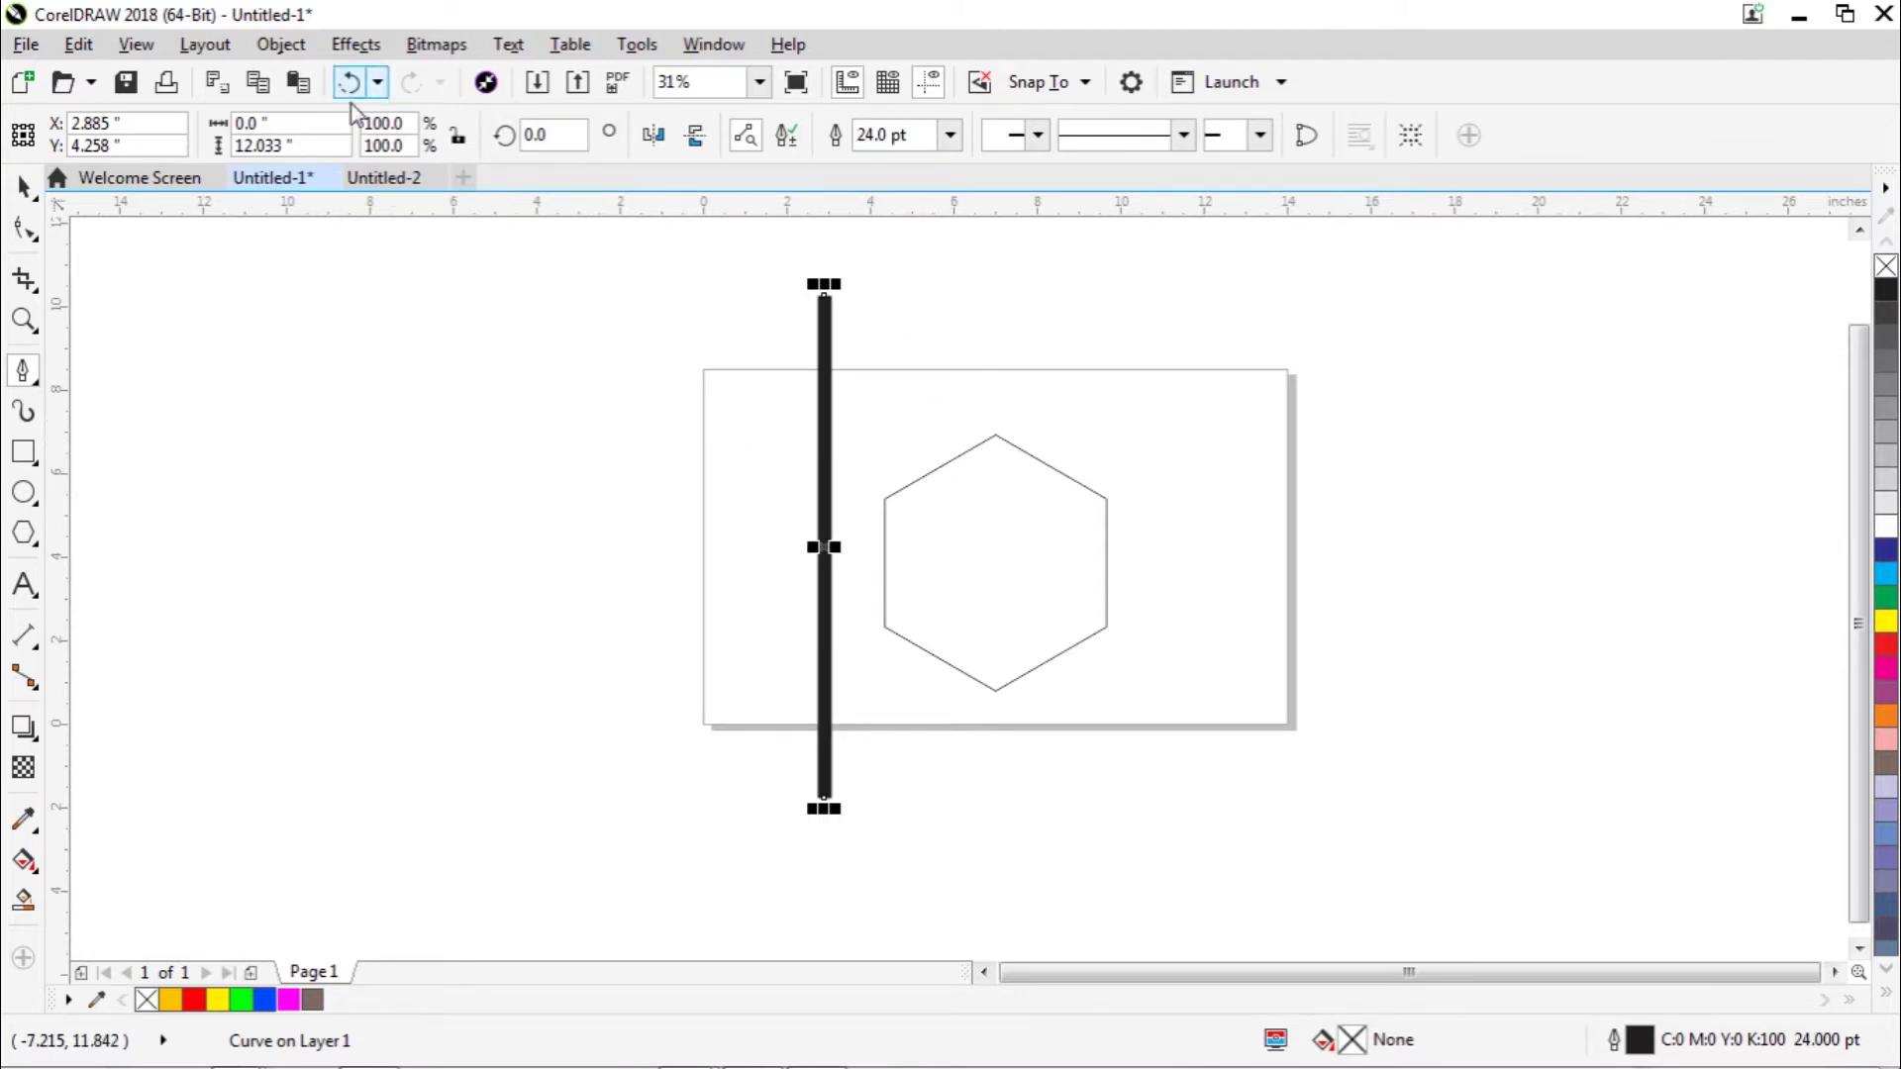
{"action": "left_click", "coordinate": [293, 51]}
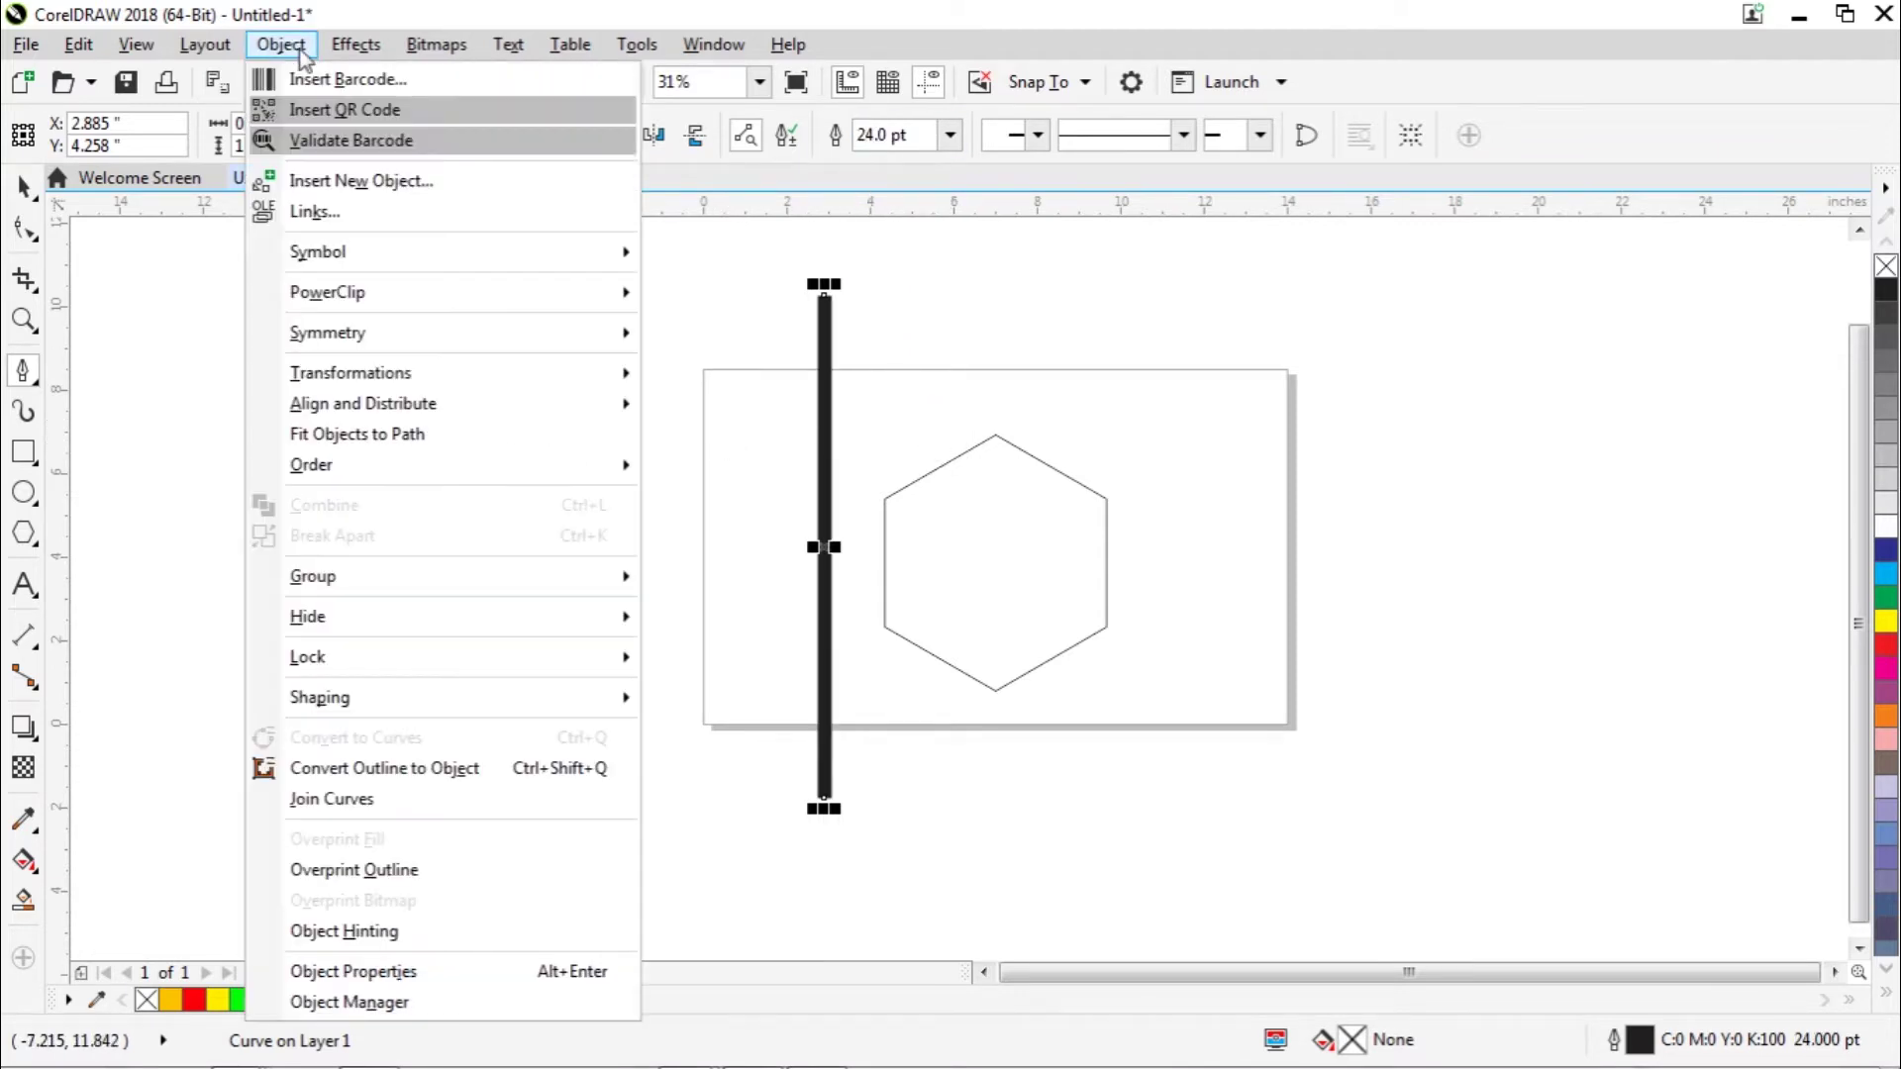
{"action": "left_click", "coordinate": [436, 776]}
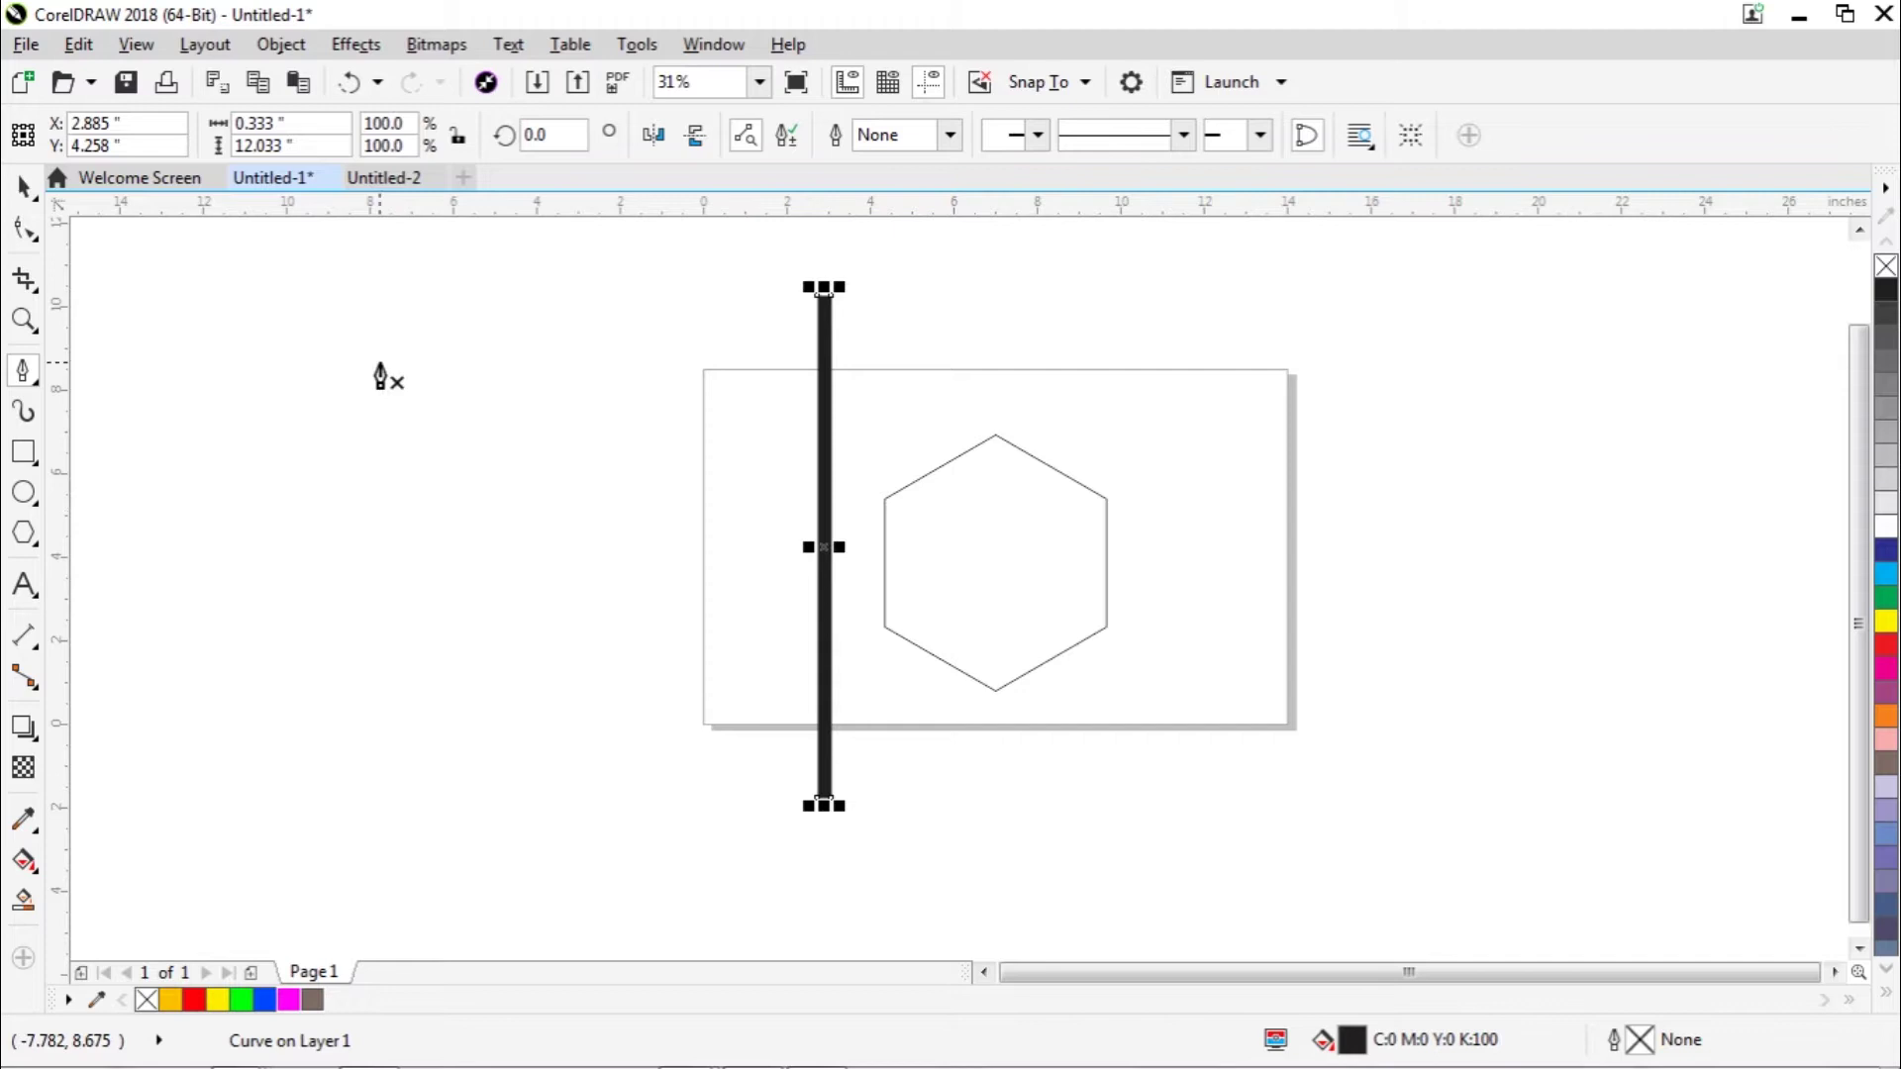
Step: Move the black bar up alongside the hexagon's left side and nudge it horizontally close to that edge
{"action": "left_click", "coordinate": [24, 186]}
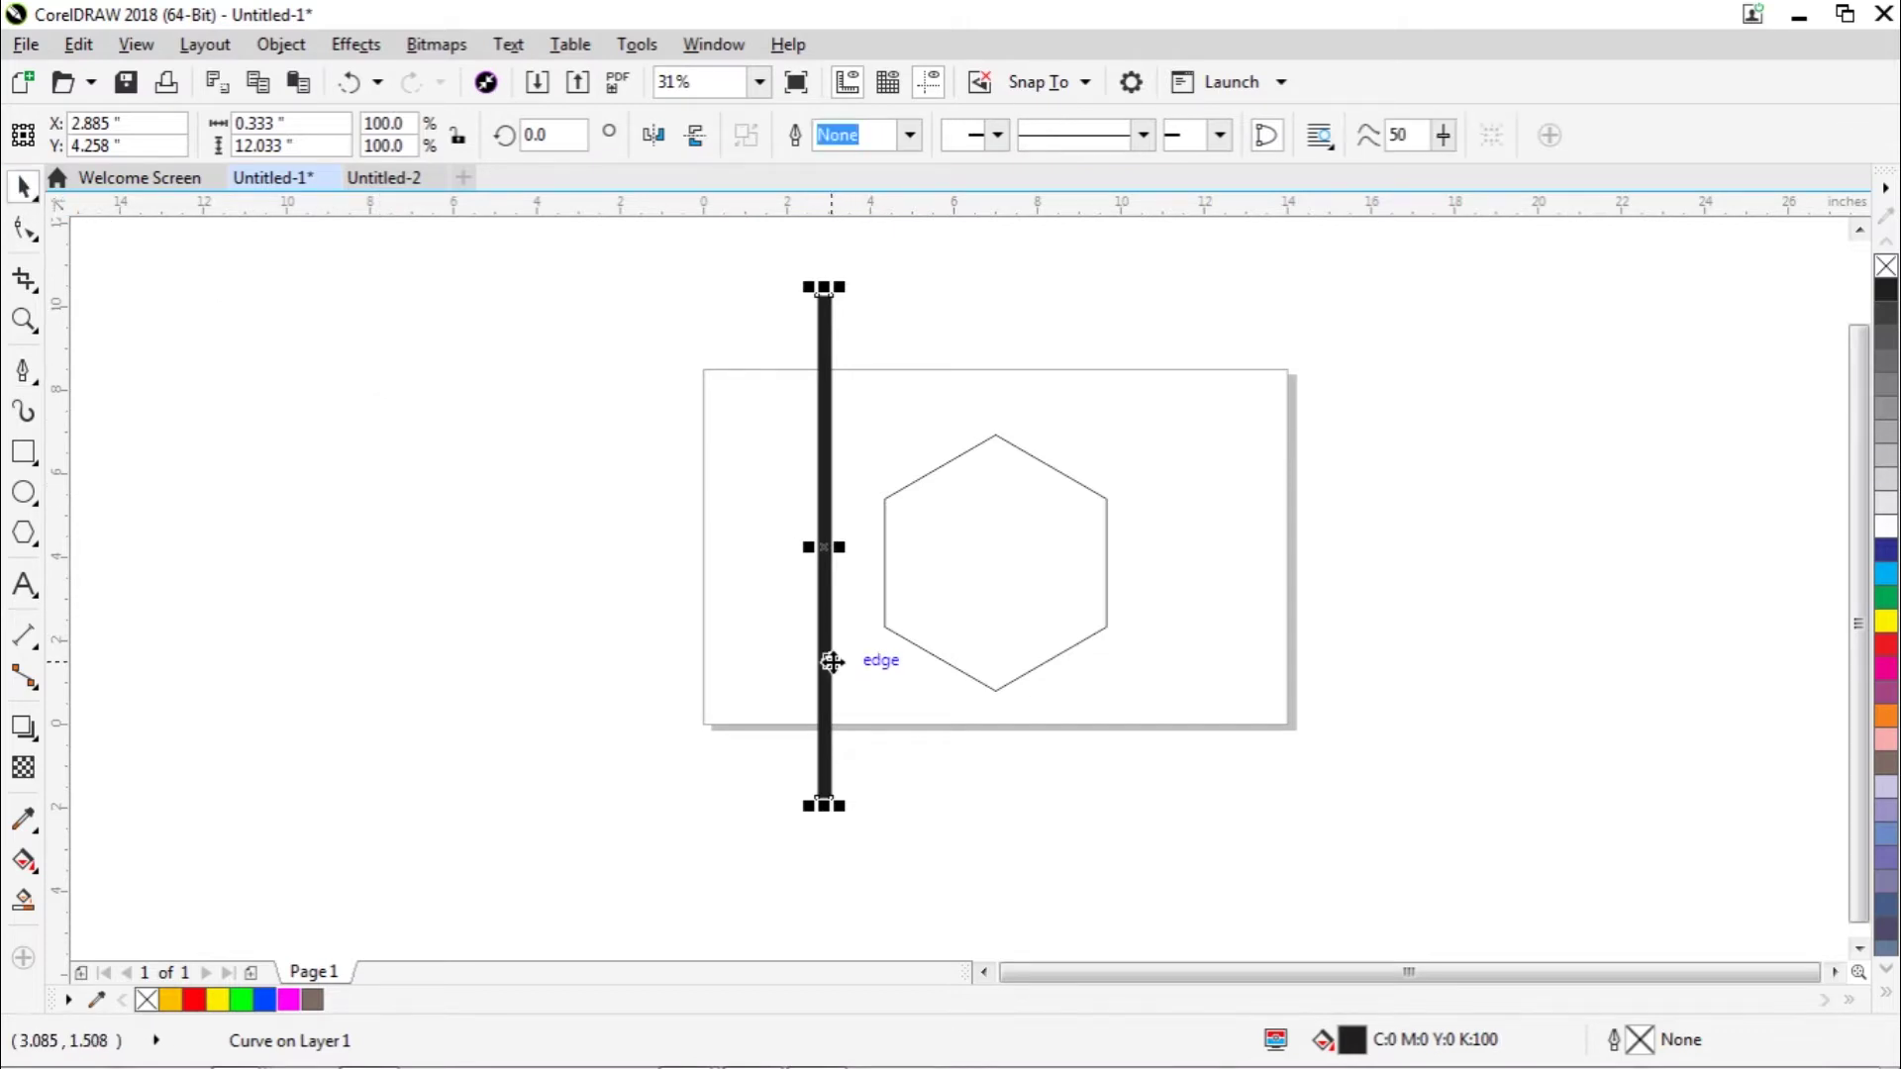
{"action": "left_click_drag", "start_coordinate": [830, 661], "coordinate": [878, 492]}
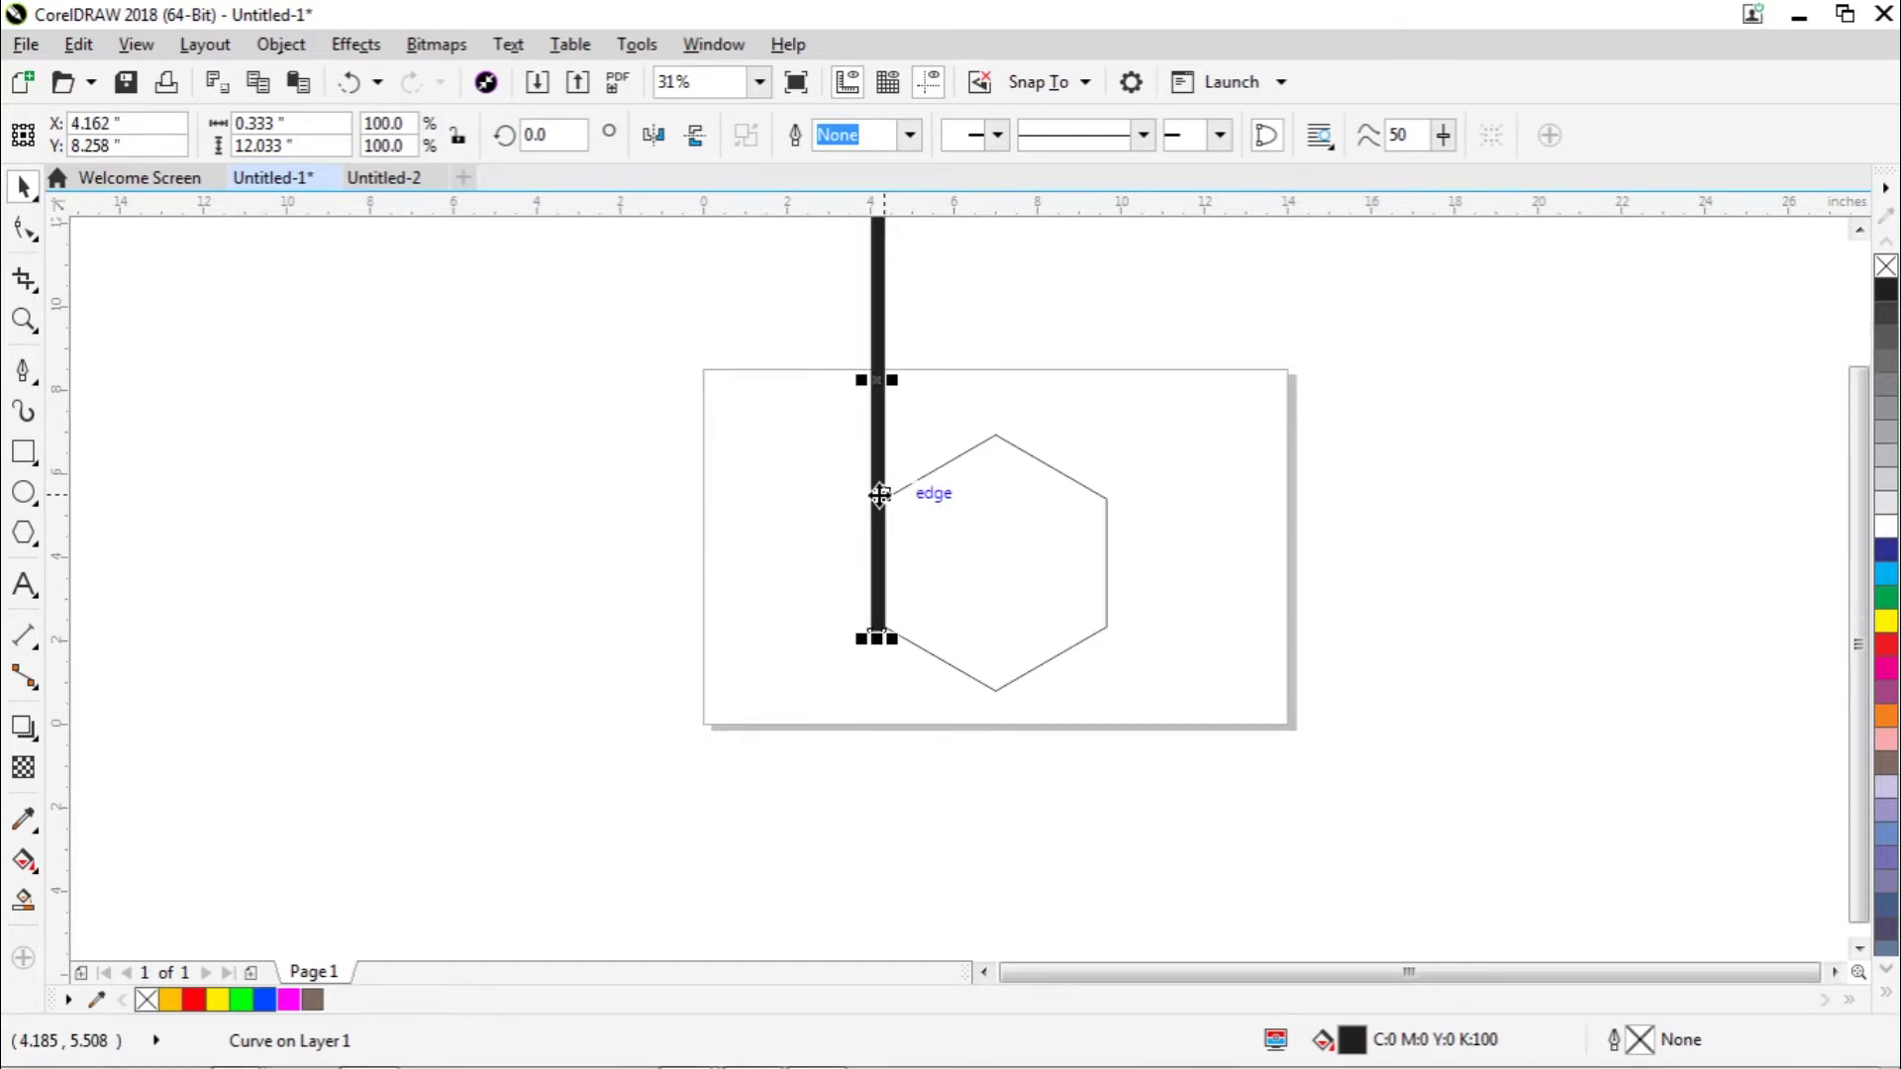
{"action": "scroll", "coordinate": [879, 494], "scroll_direction": "up", "scroll_amount": 2}
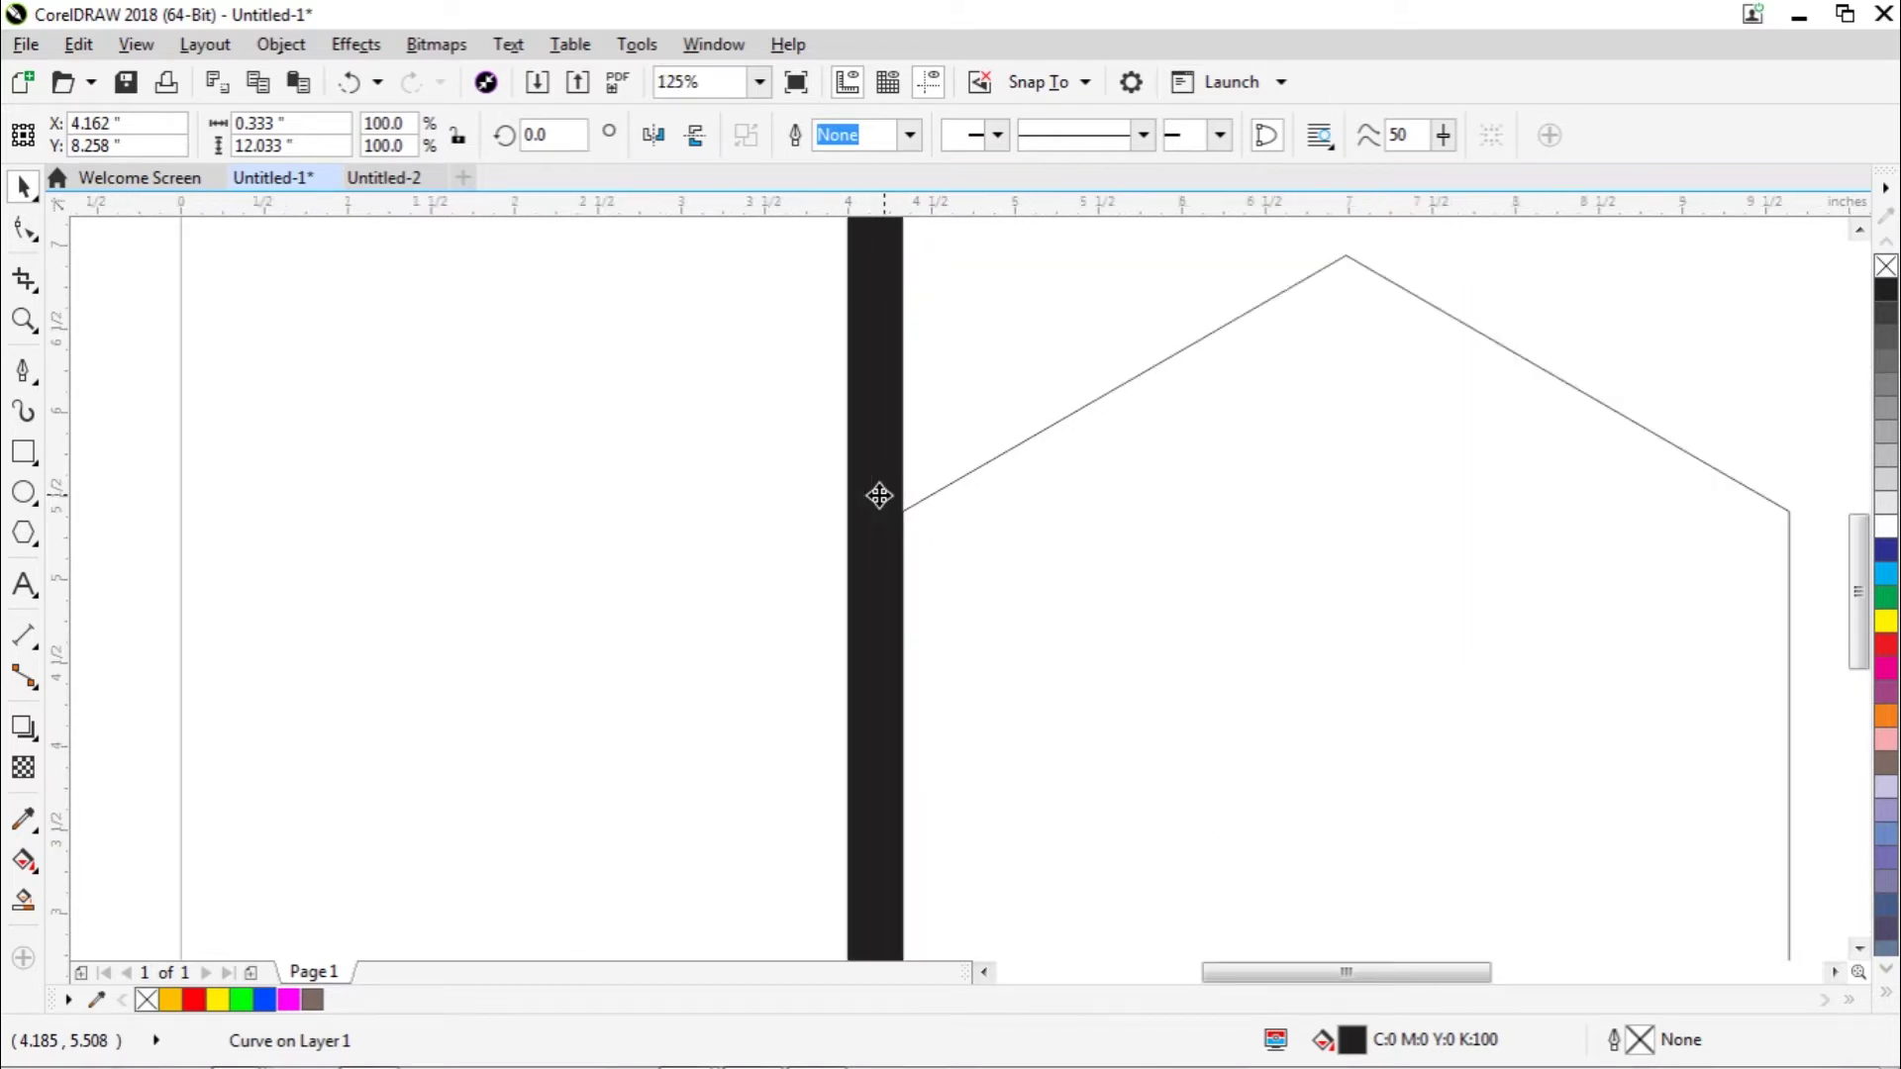
{"action": "left_click_drag", "start_coordinate": [1859, 566], "coordinate": [1861, 611]}
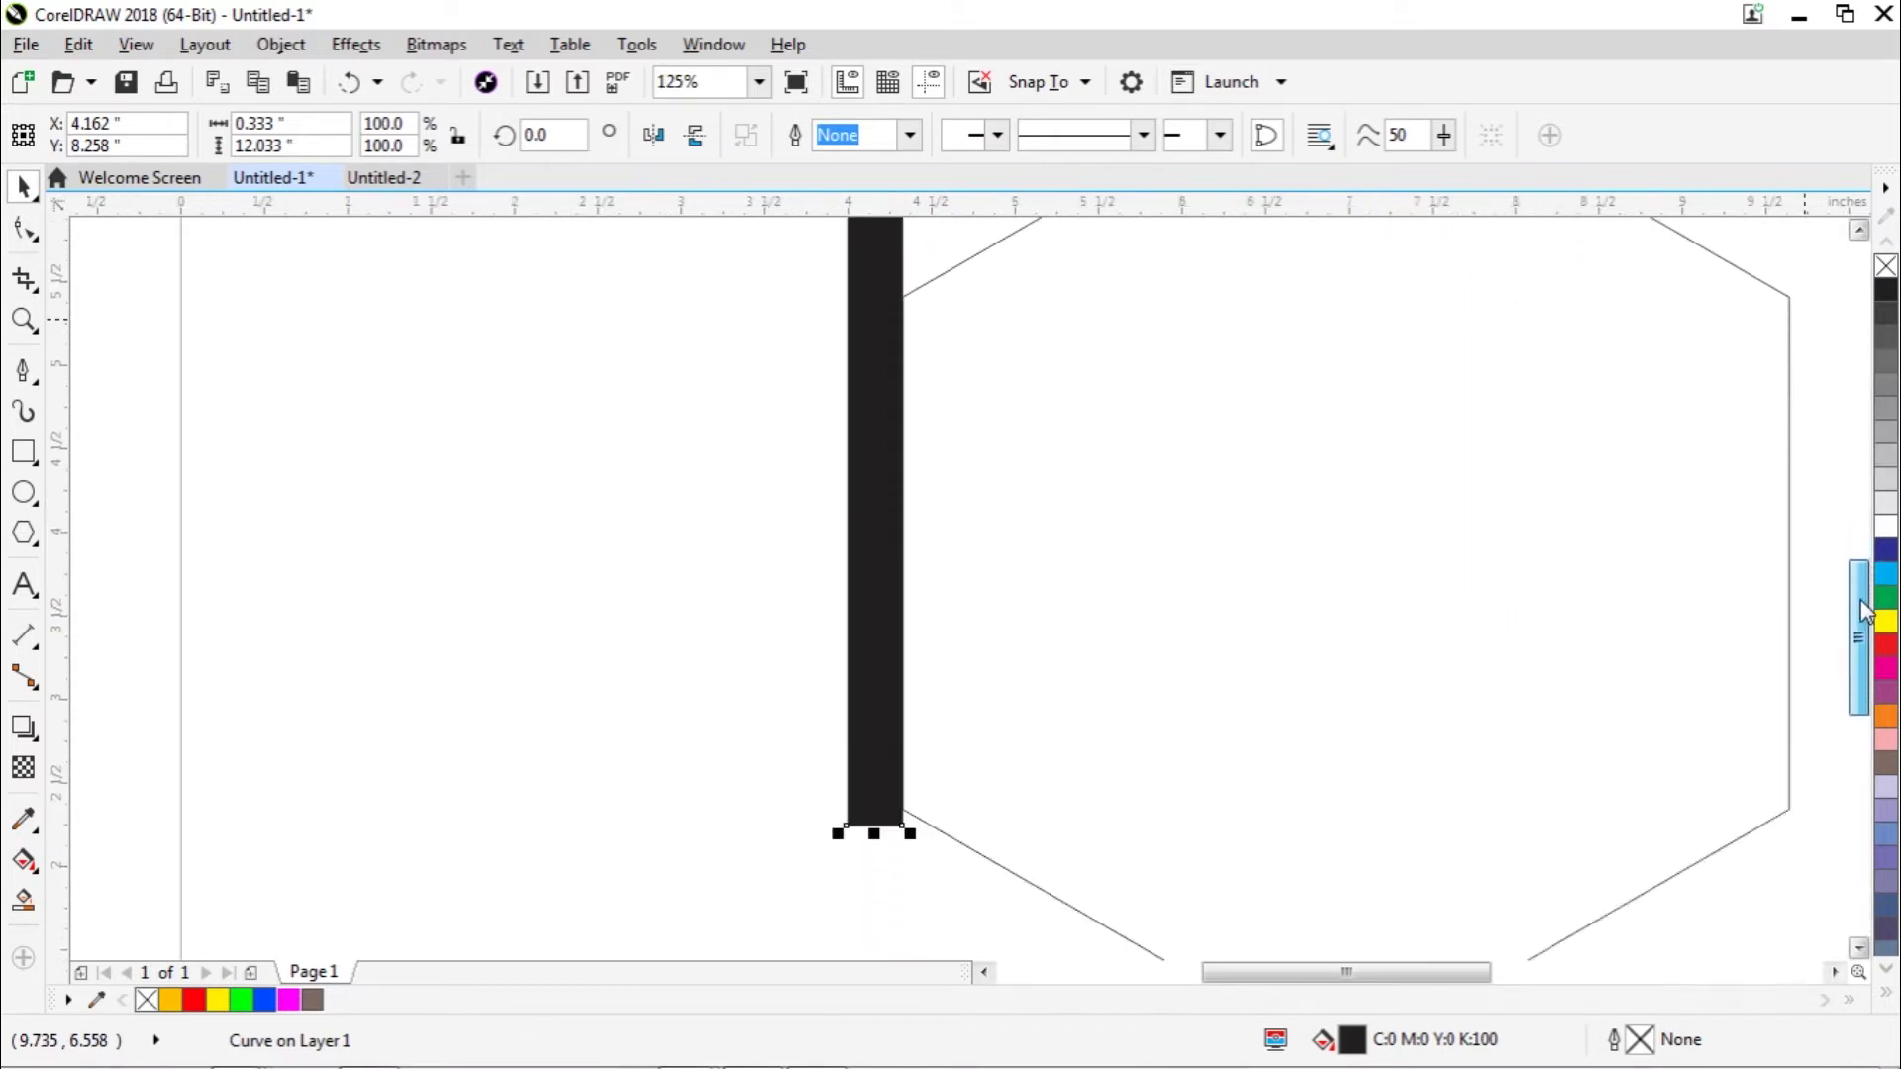
{"action": "left_click", "coordinate": [879, 640]}
{"action": "key", "text": "Left"}
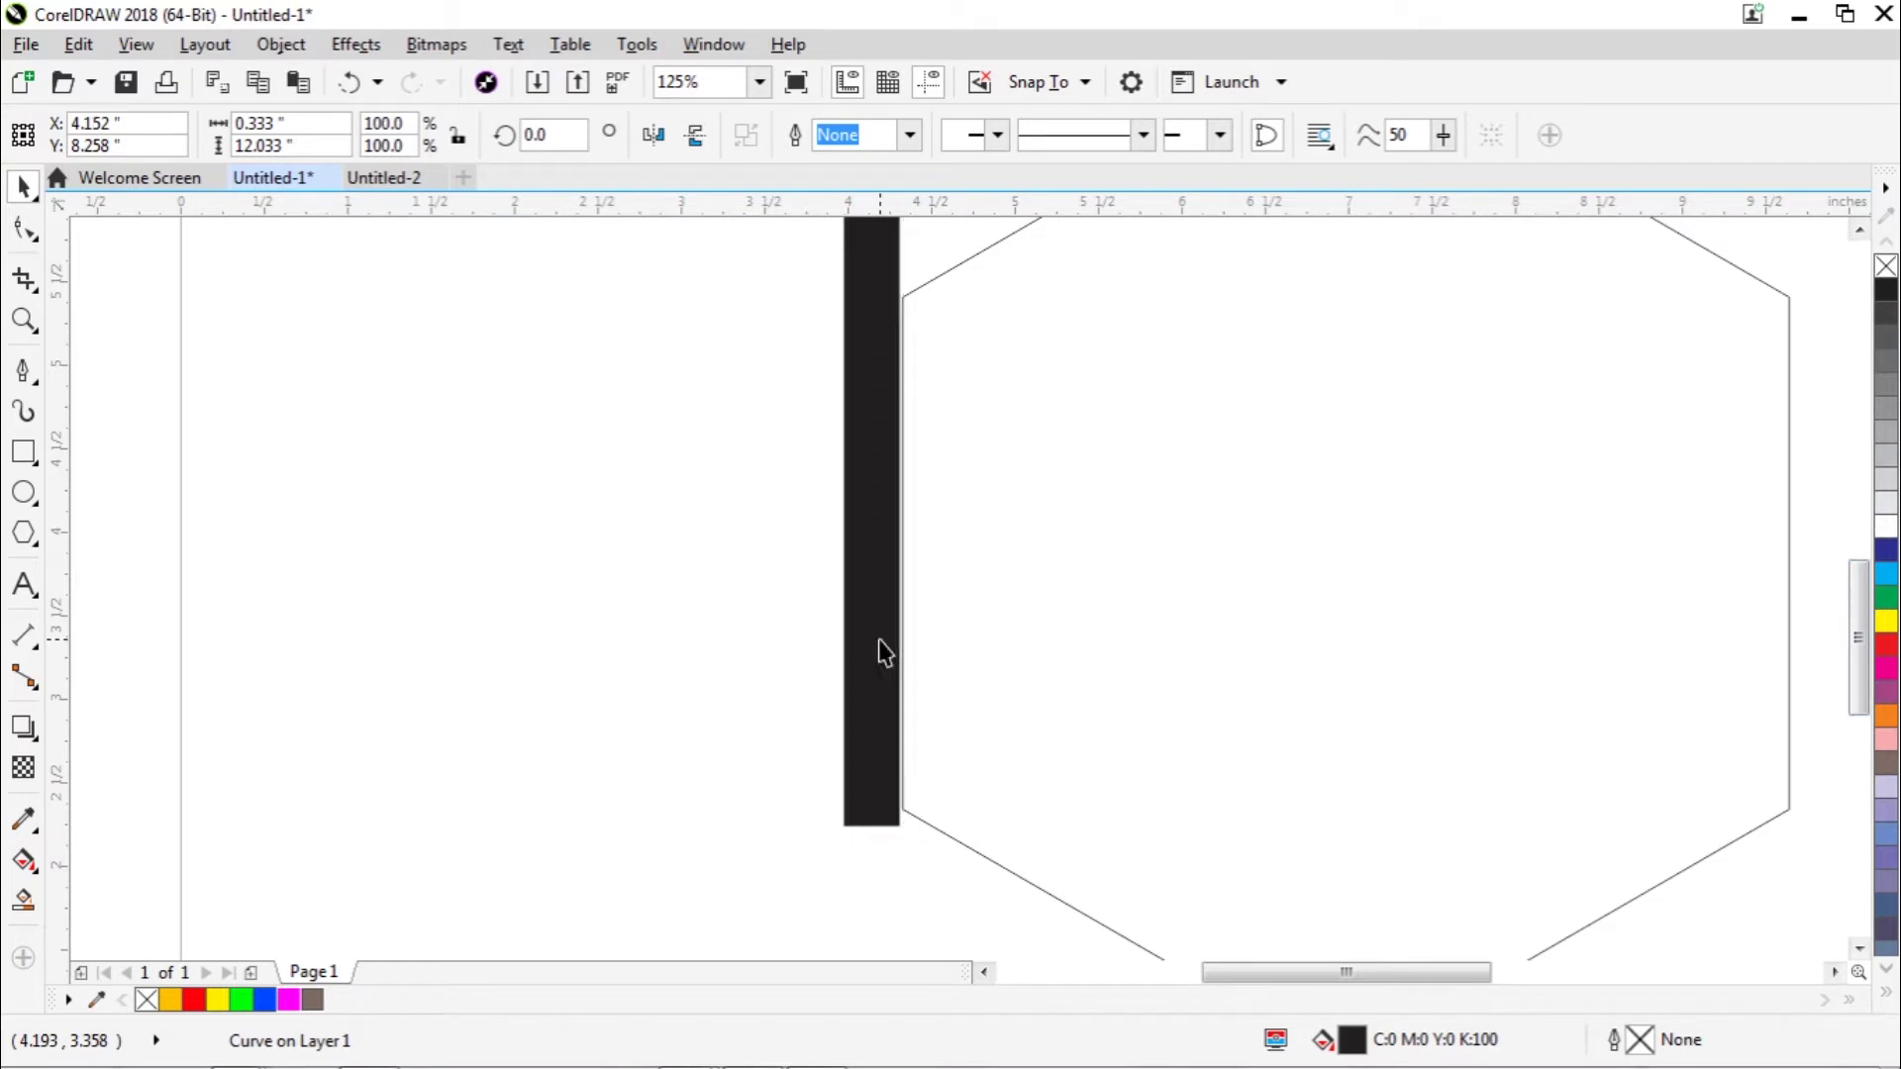
{"action": "key", "text": "Right"}
{"action": "key", "text": "Right"}
{"action": "key", "text": "Right"}
{"action": "key", "text": "Right"}
{"action": "key", "text": "Right"}
{"action": "key", "text": "Right"}
{"action": "key", "text": "Right"}
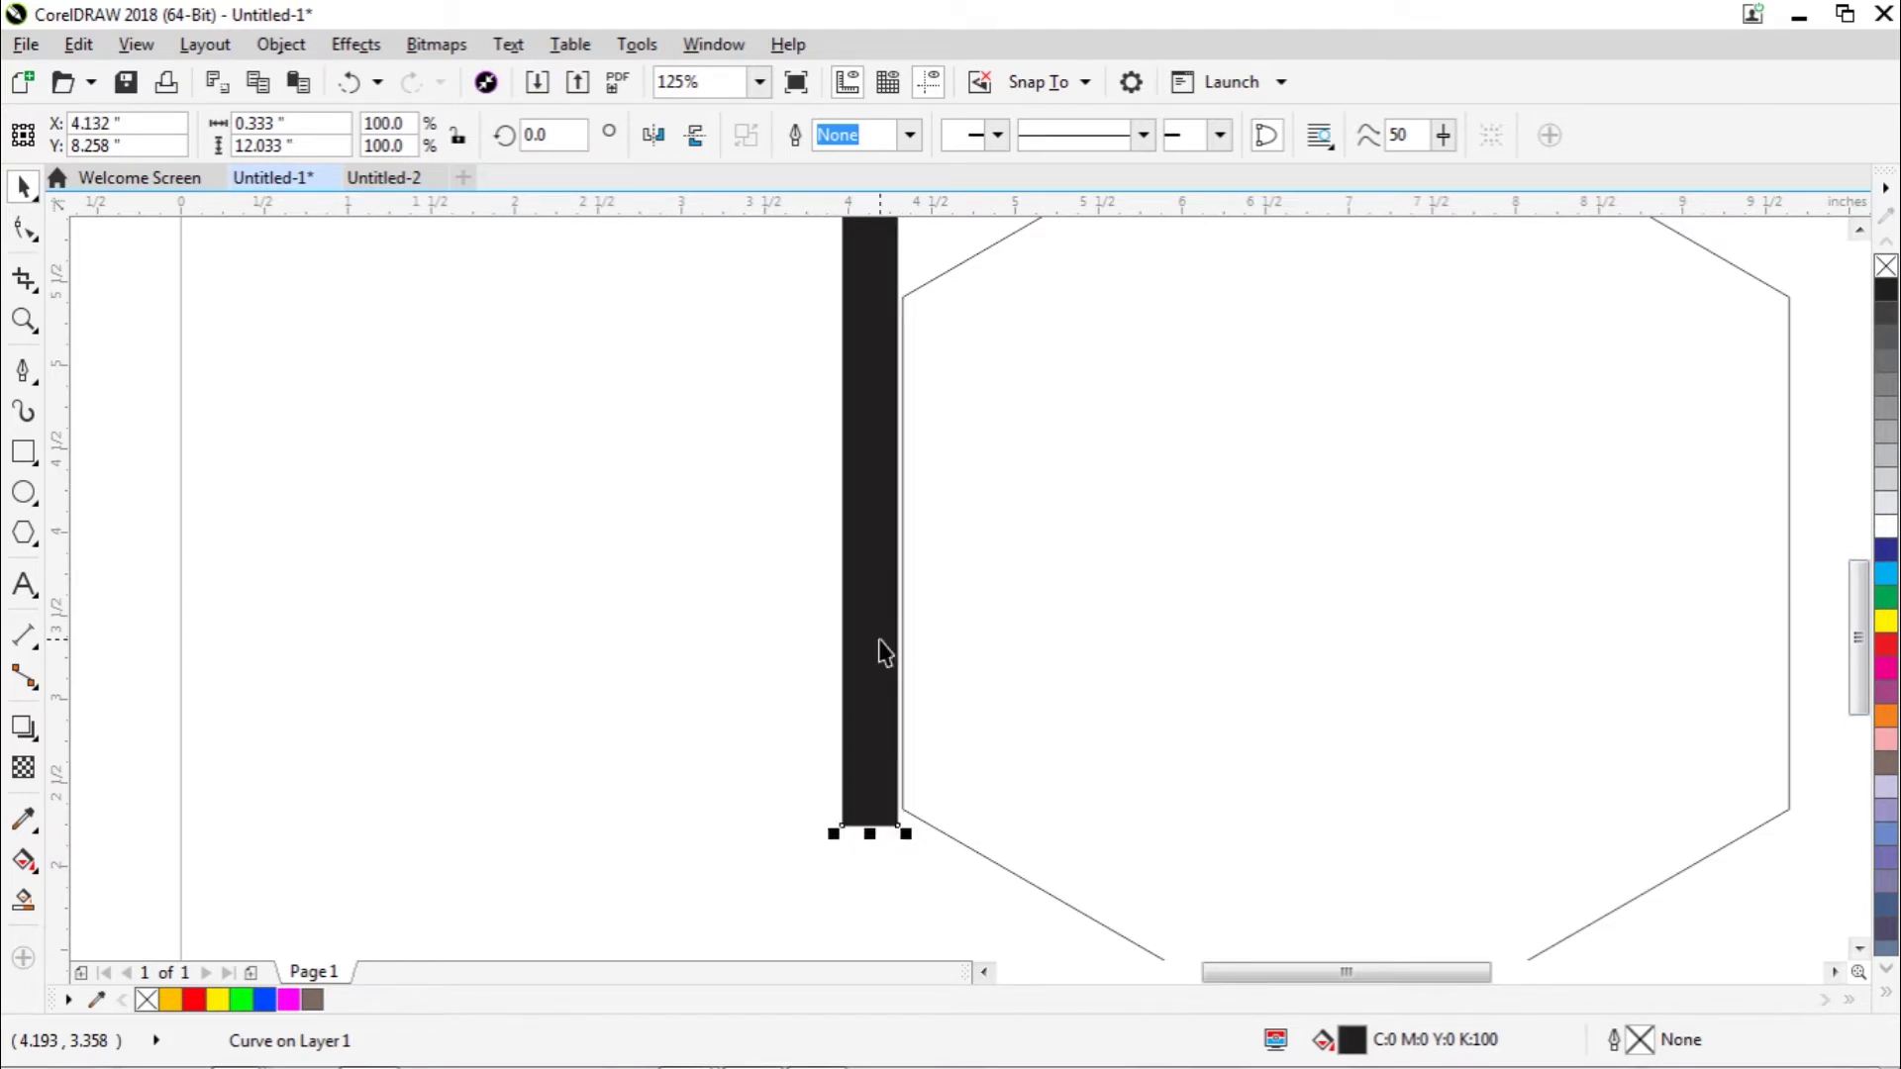
Step: Align the bar's right edge with the hexagon's left side and its bottom end with the lower-left corner
{"action": "left_click_drag", "start_coordinate": [879, 640], "coordinate": [875, 620]}
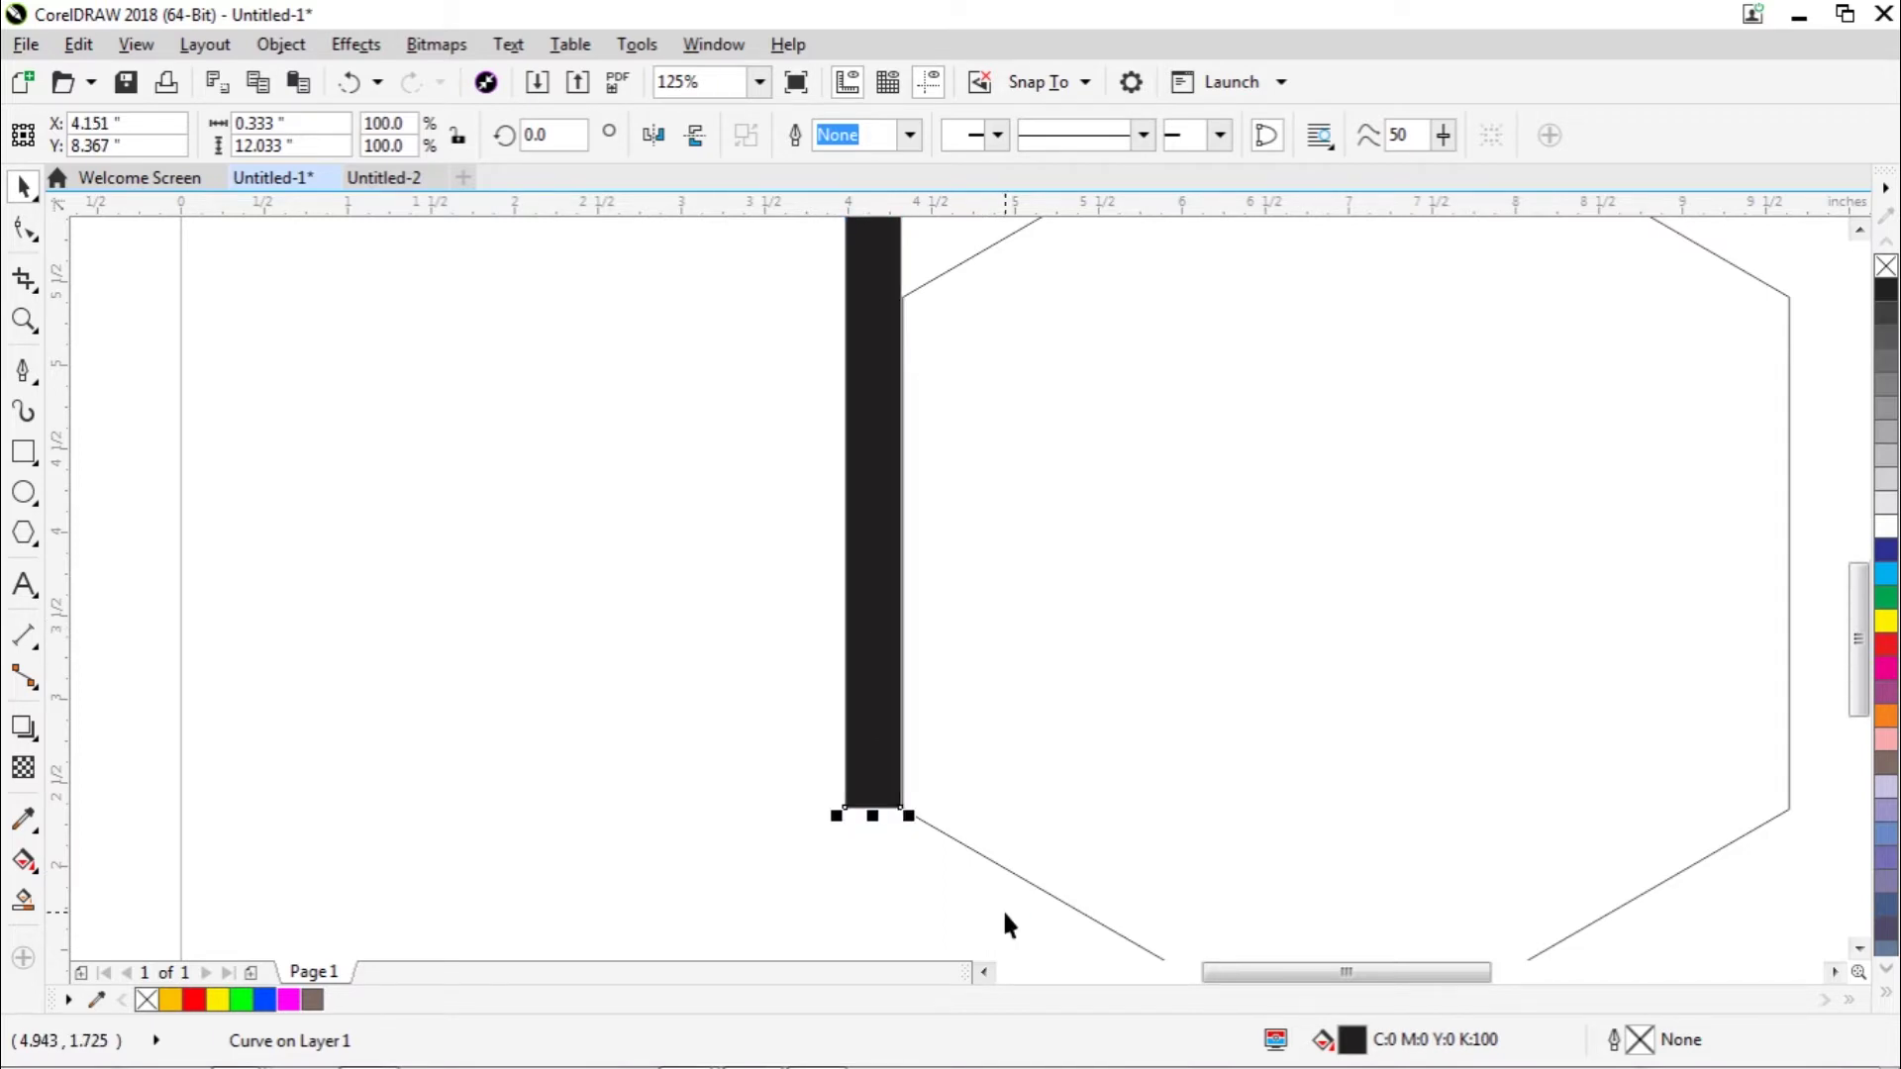
{"action": "key", "text": "Down"}
{"action": "key", "text": "Down"}
{"action": "left_click", "coordinate": [804, 760]}
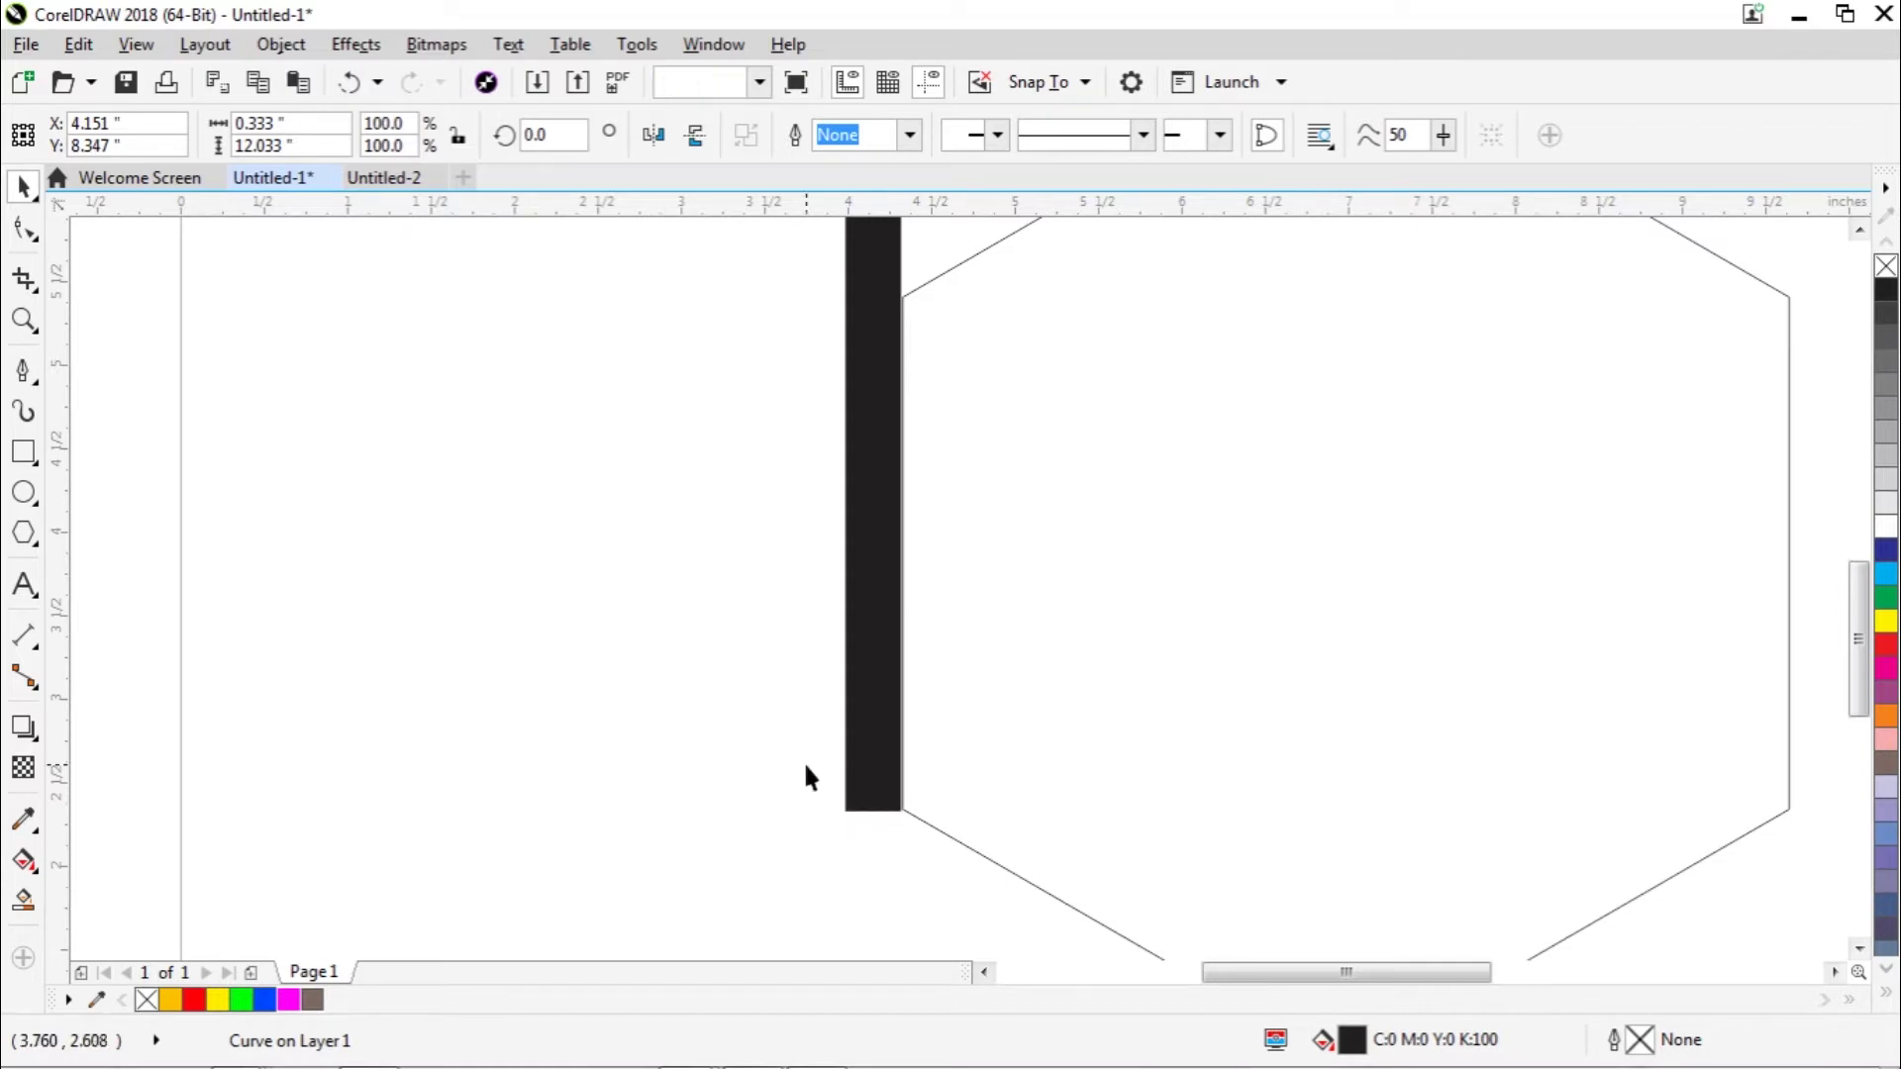
Step: Copy the black bar and paste a duplicate of it in place
{"action": "left_click", "coordinate": [886, 777]}
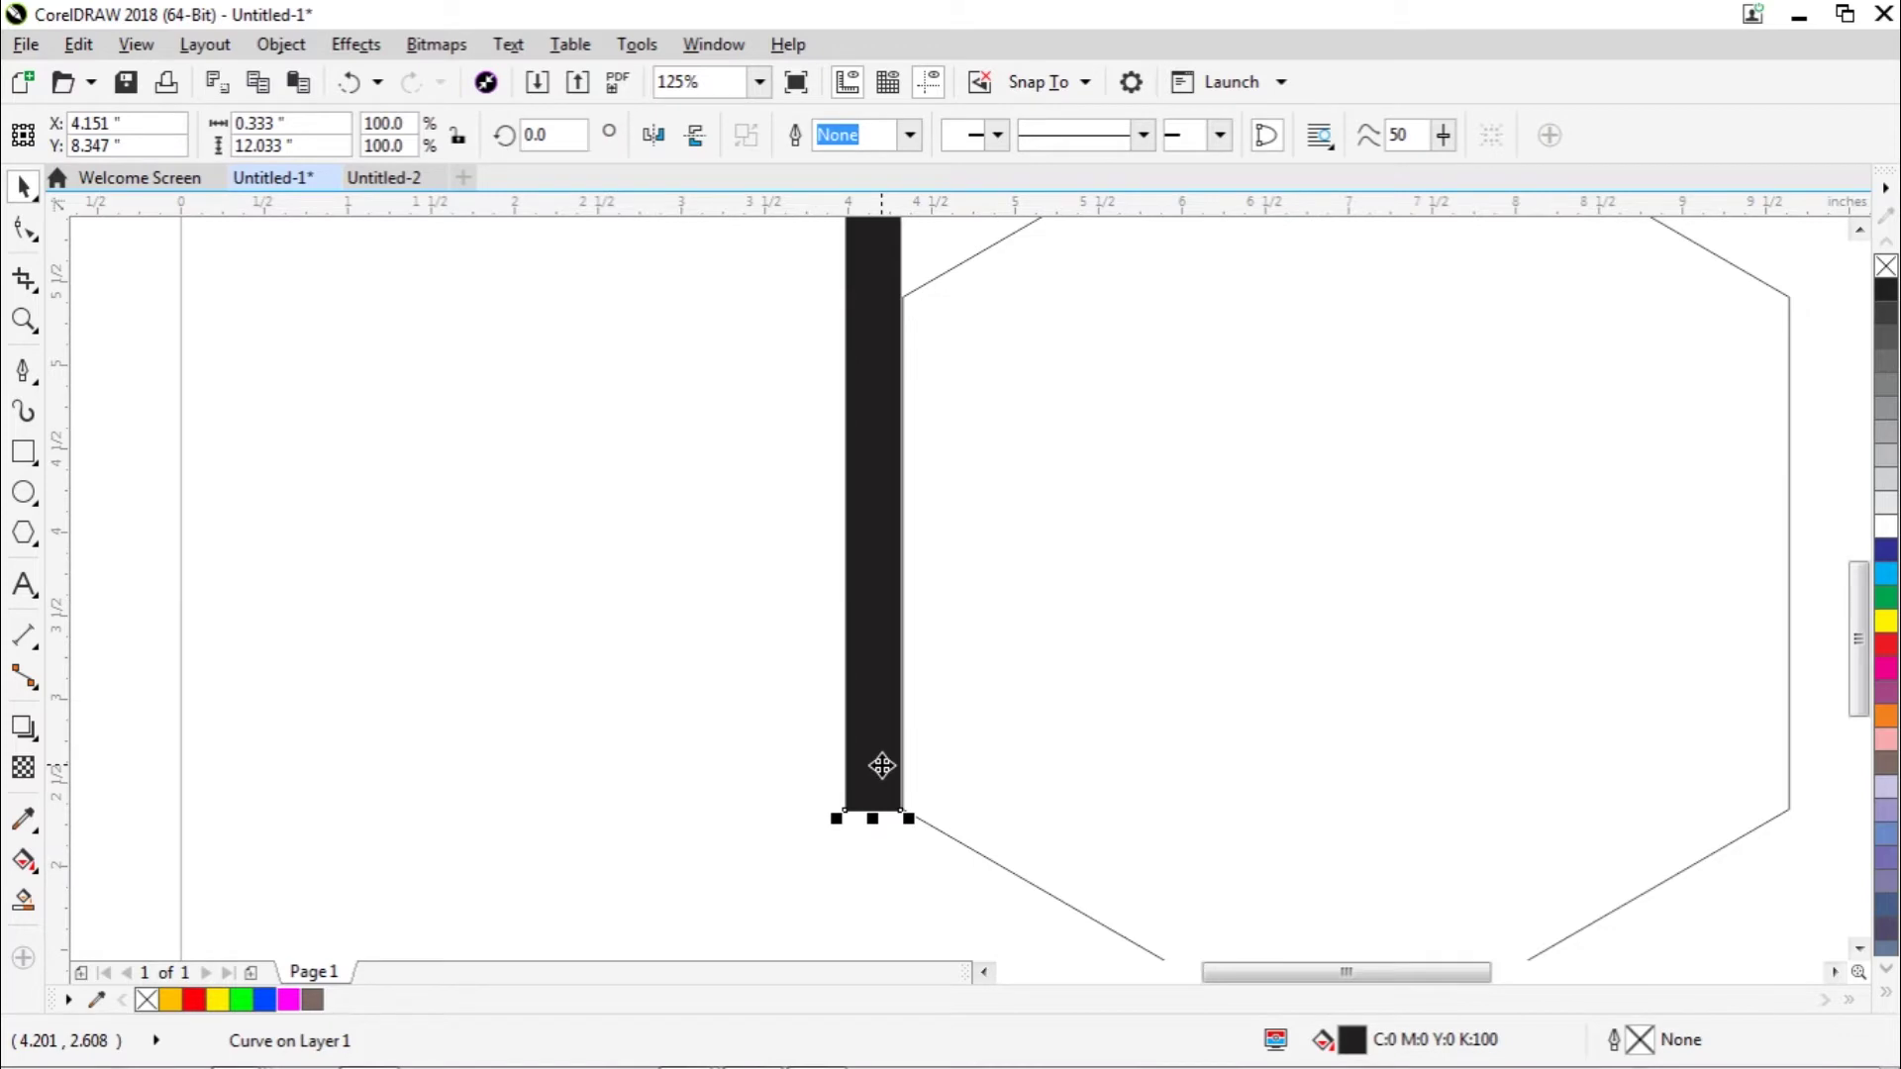
{"action": "scroll", "coordinate": [881, 765], "scroll_direction": "down", "scroll_amount": 5}
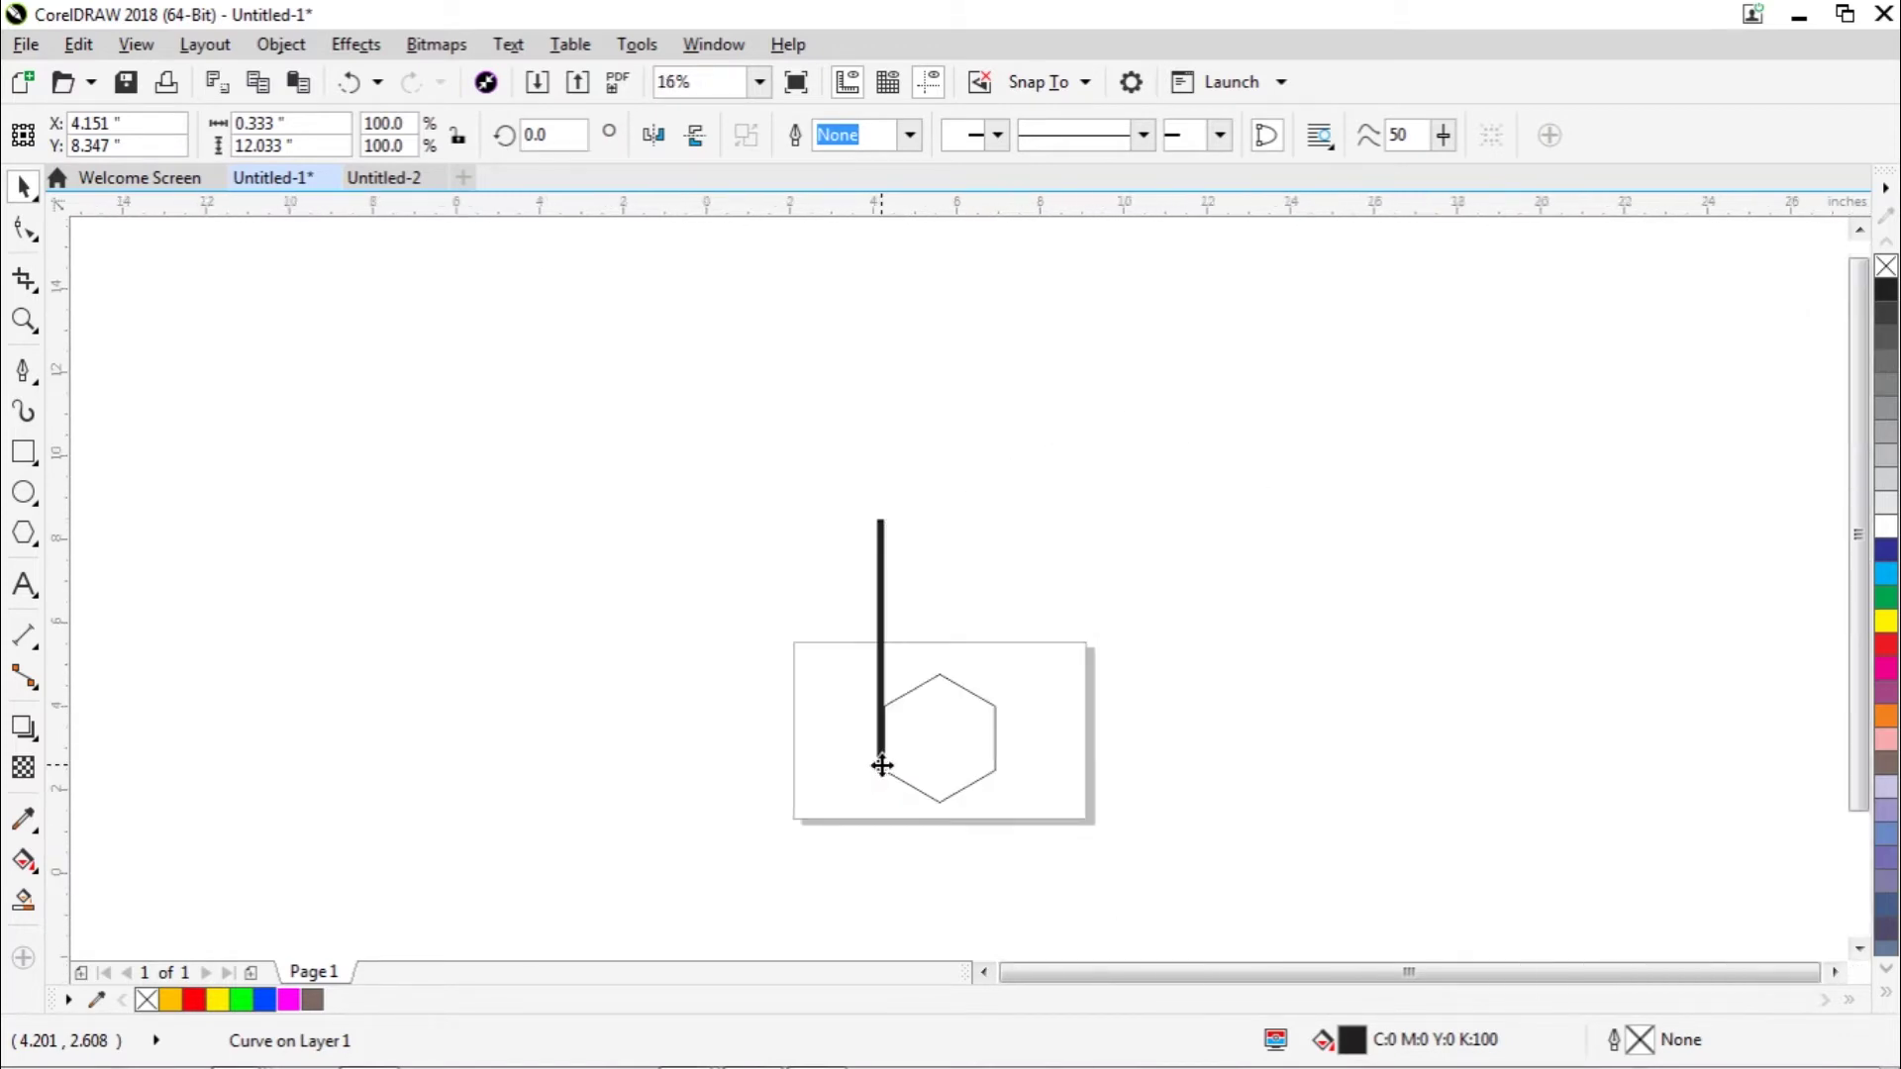
{"action": "scroll", "coordinate": [879, 768], "scroll_direction": "up", "scroll_amount": 2}
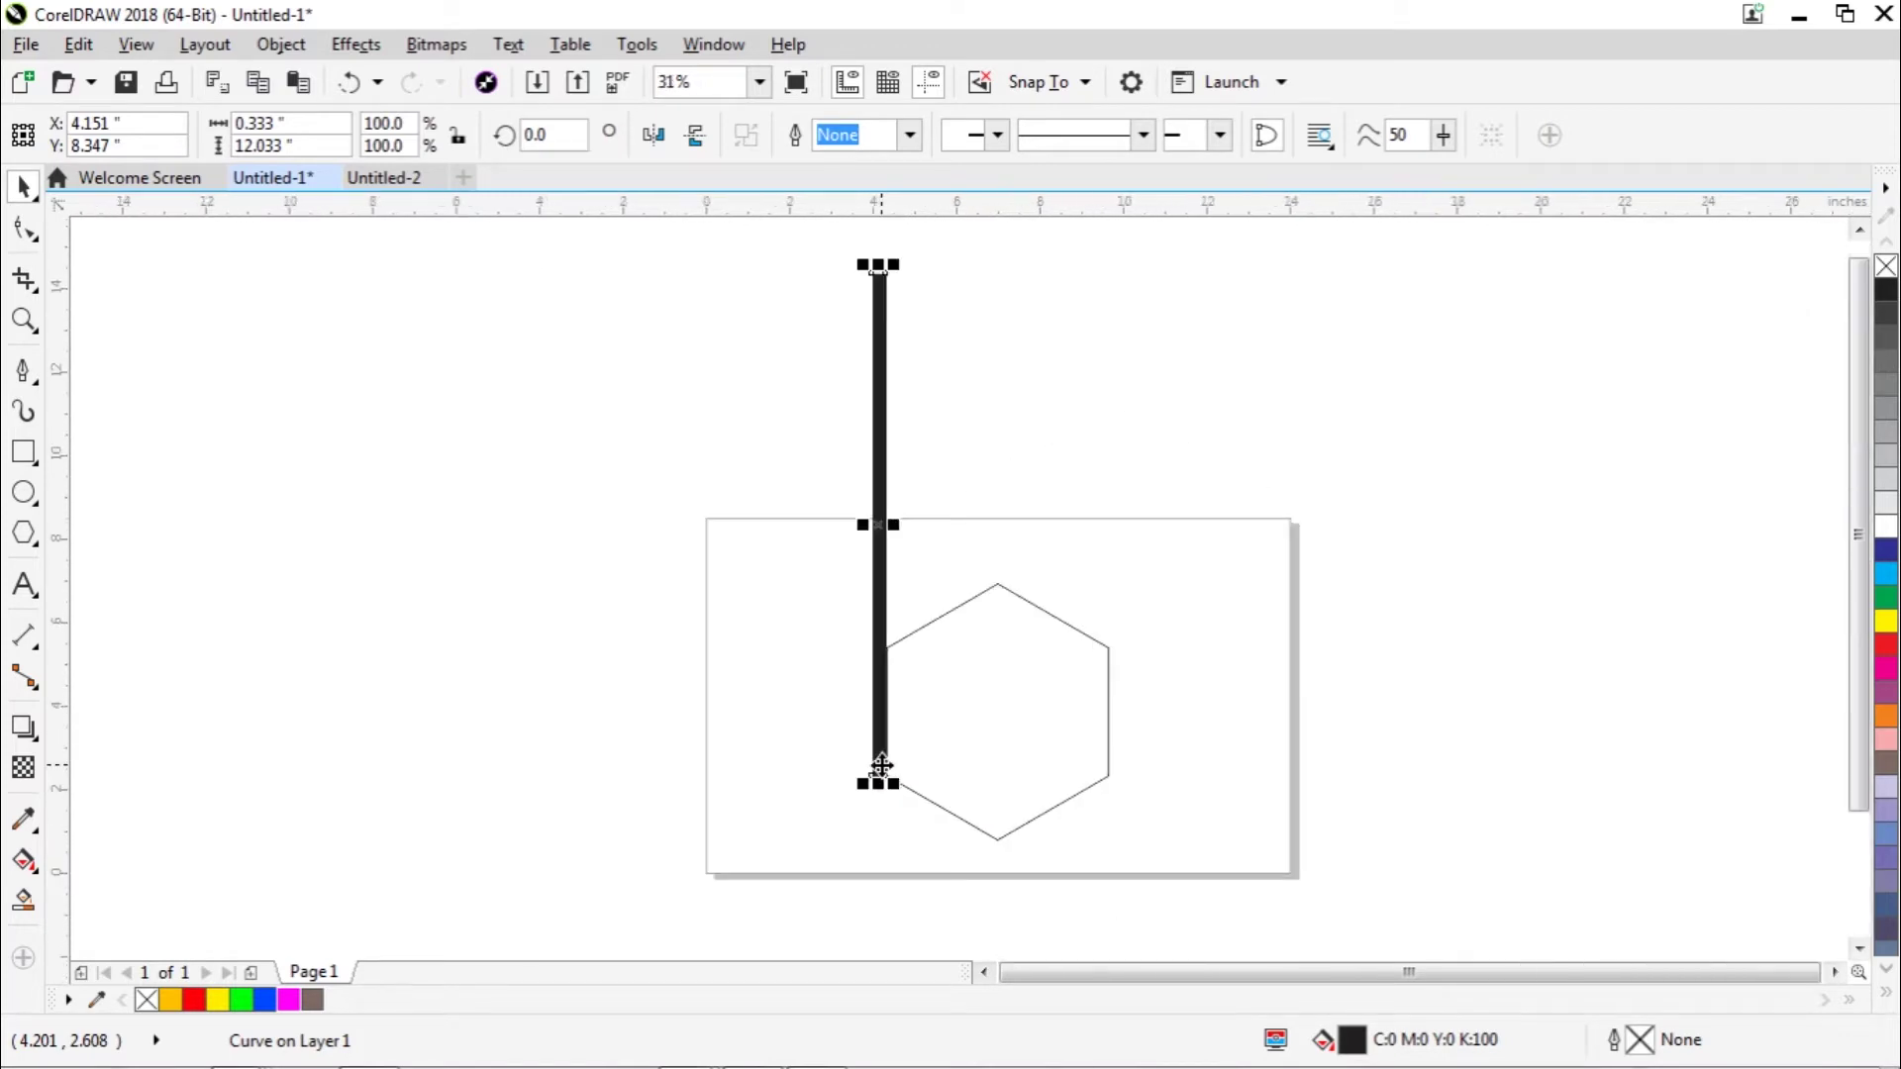
{"action": "right_click", "coordinate": [878, 562]}
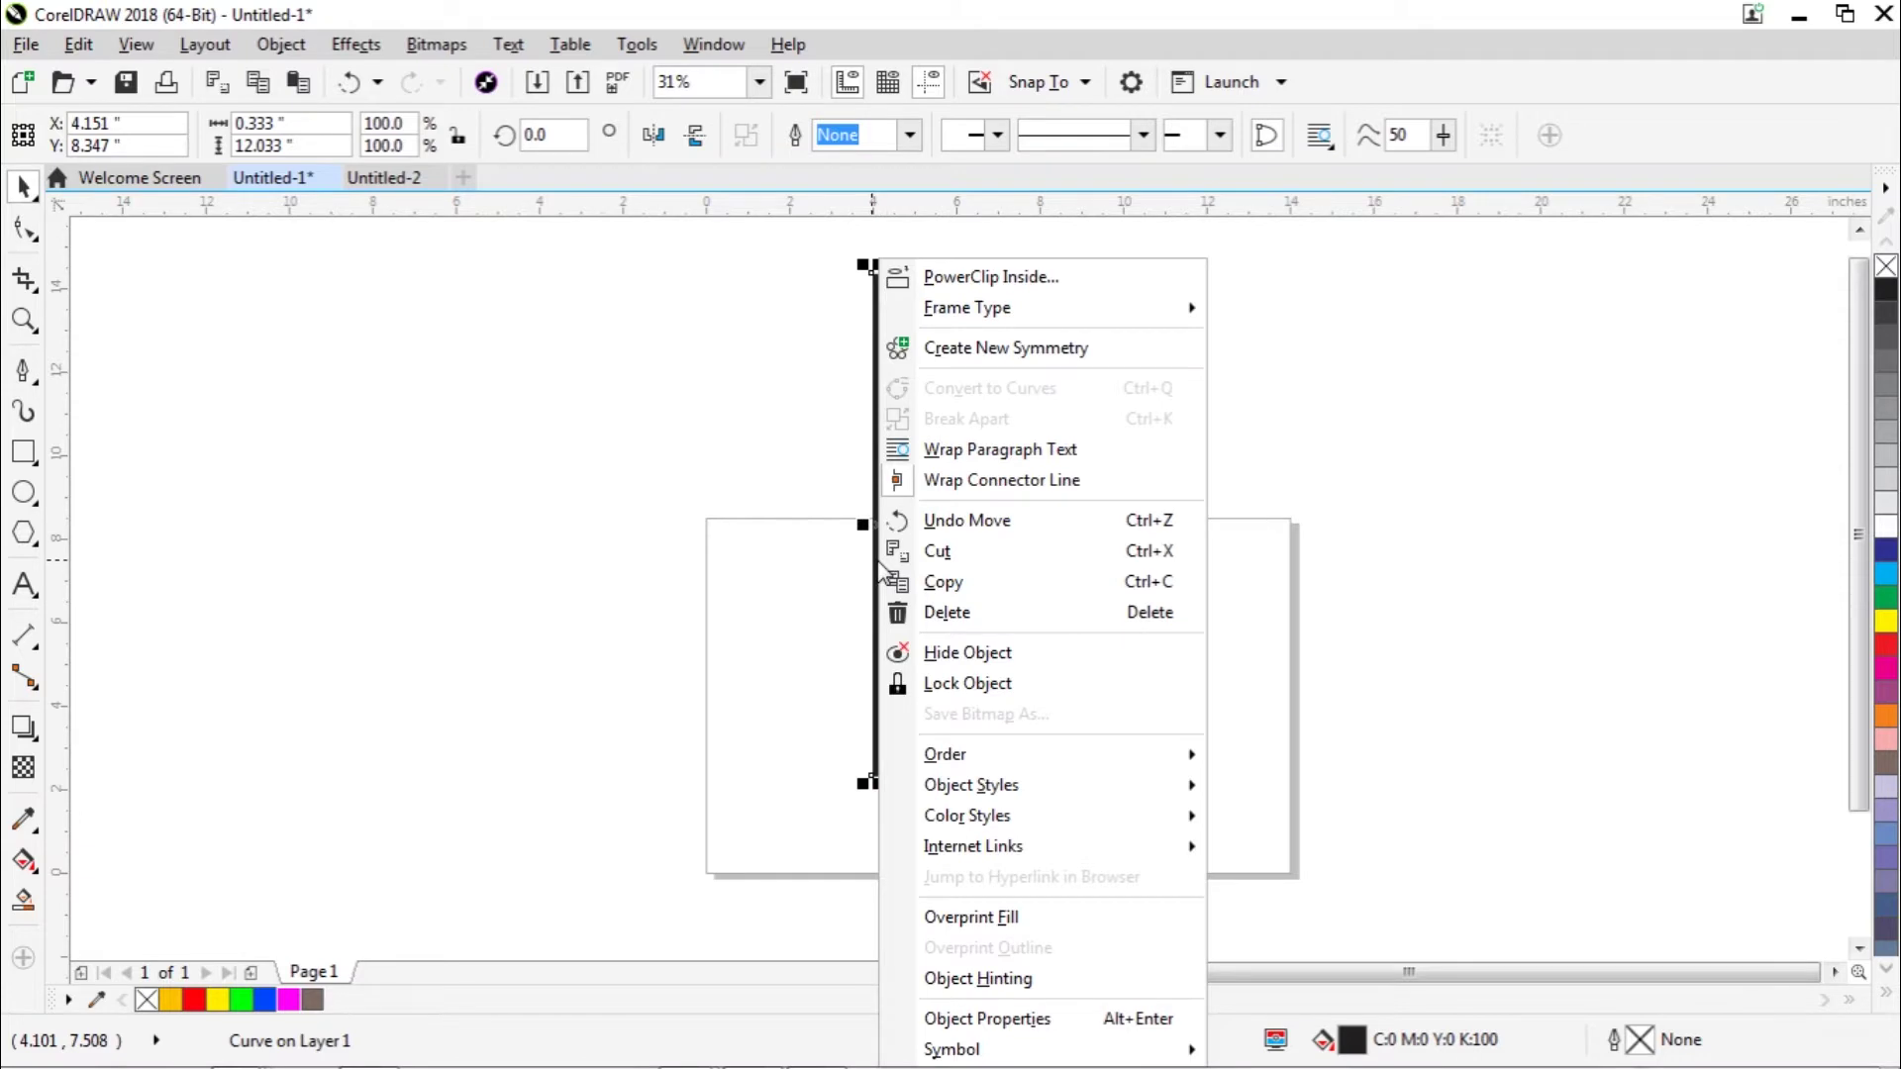
{"action": "left_click", "coordinate": [947, 591]}
{"action": "right_click", "coordinate": [1376, 455]}
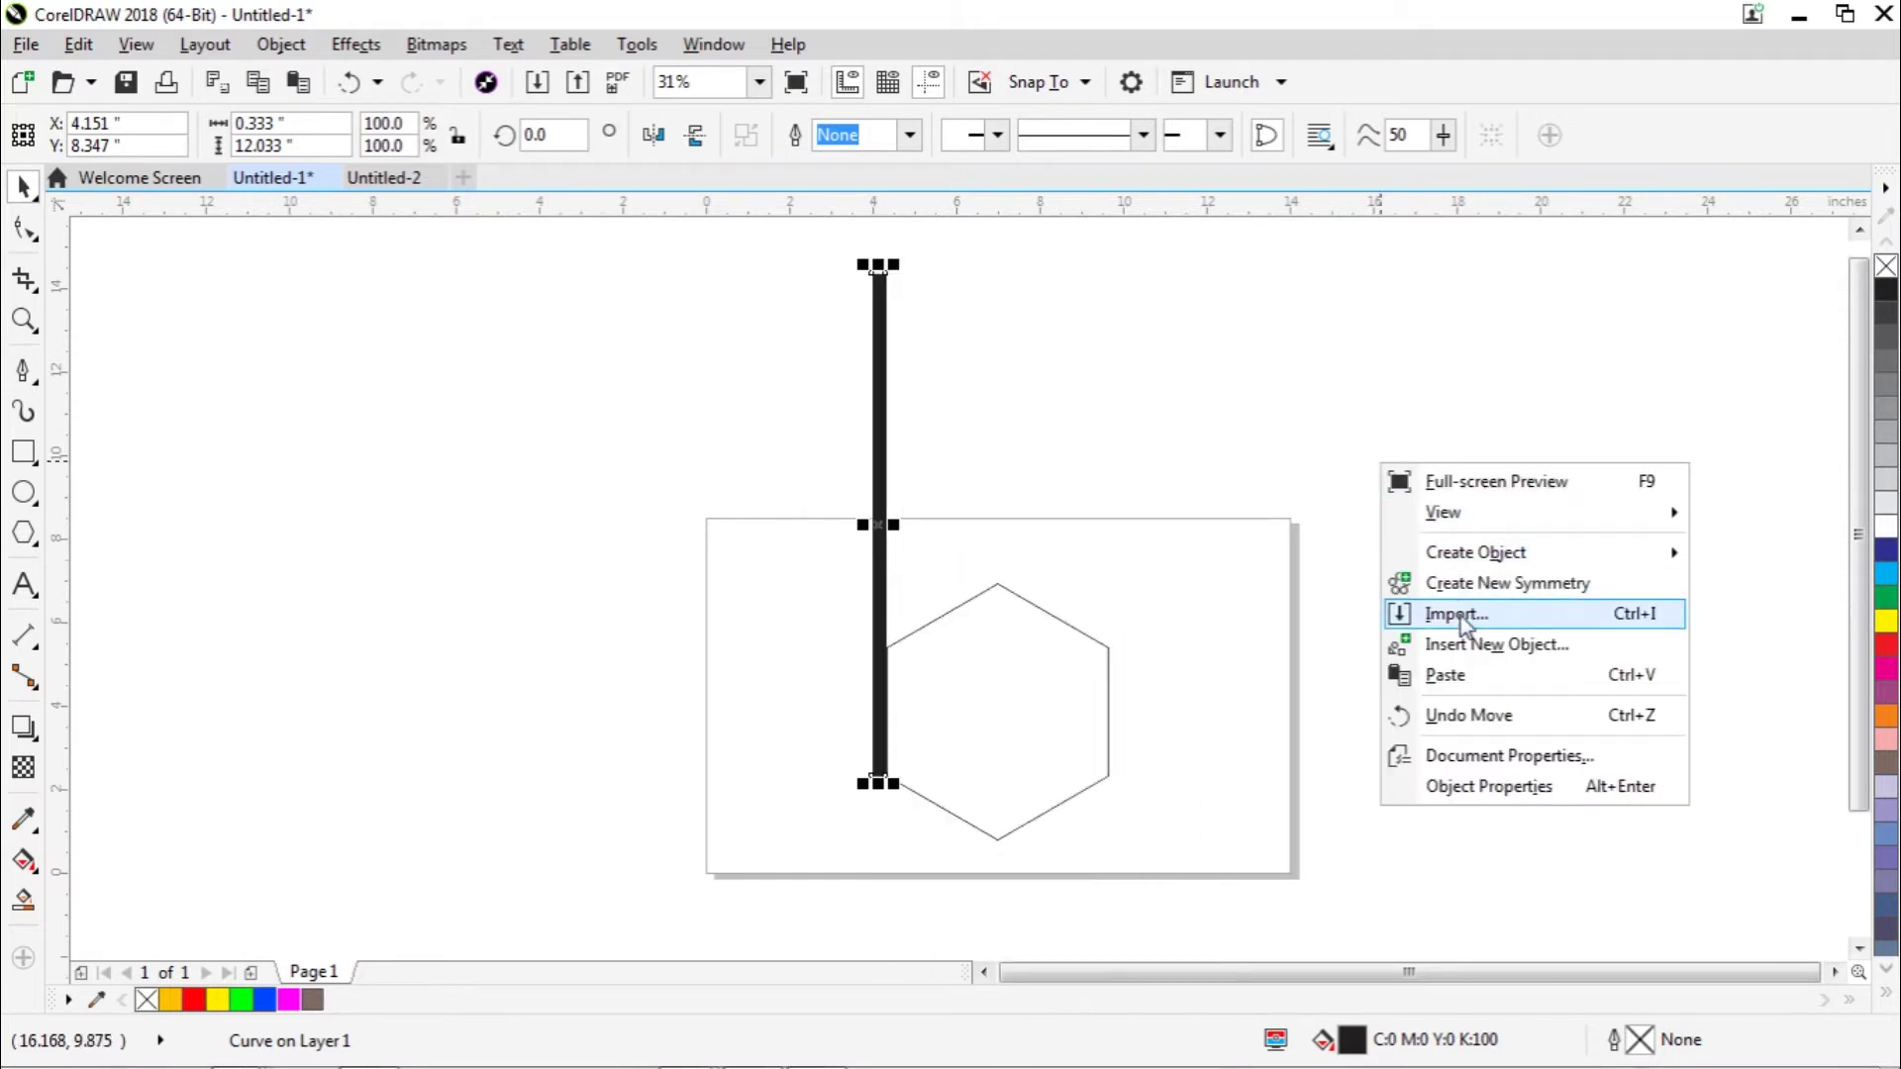
{"action": "left_click", "coordinate": [1447, 674]}
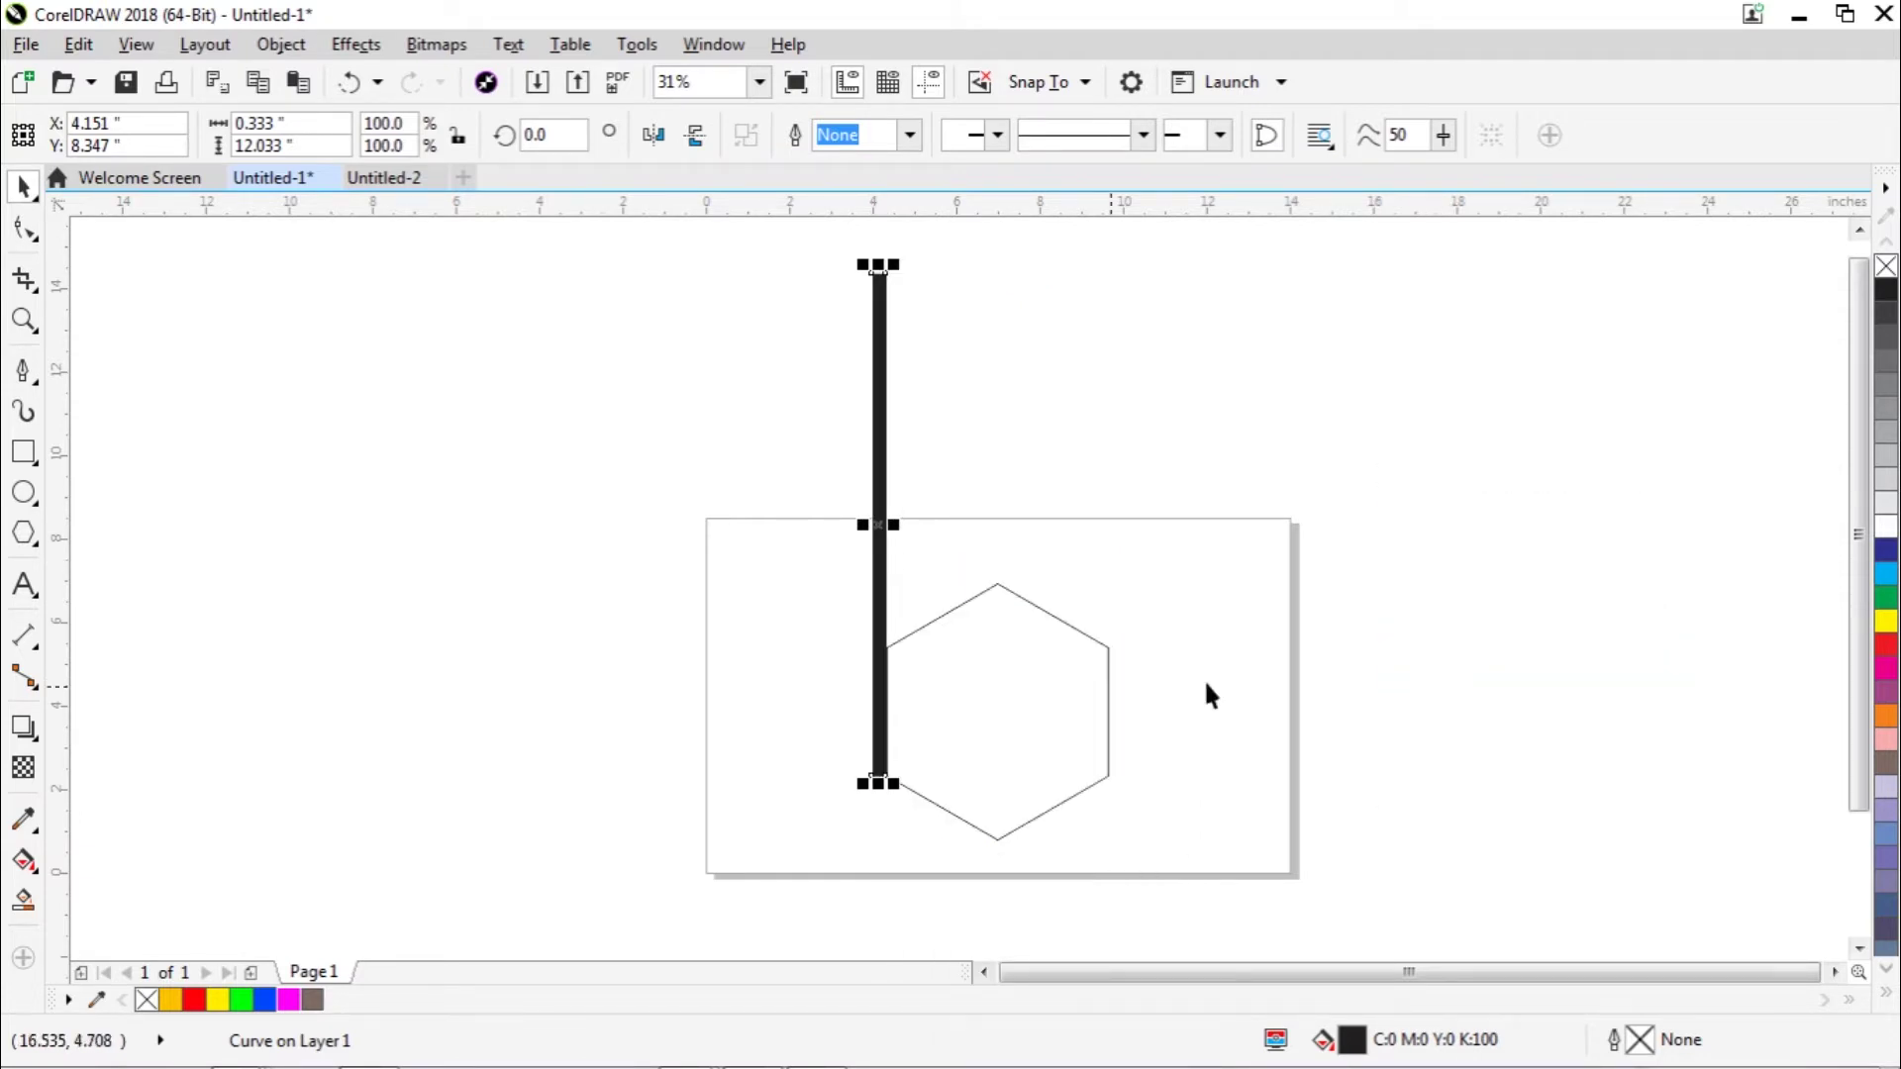
Step: Move one of the two bars to the hexagon's right side, with its top end near the upper-right corner
{"action": "left_click_drag", "start_coordinate": [882, 447], "coordinate": [1137, 749]}
{"action": "left_click_drag", "start_coordinate": [1137, 681], "coordinate": [1131, 726]}
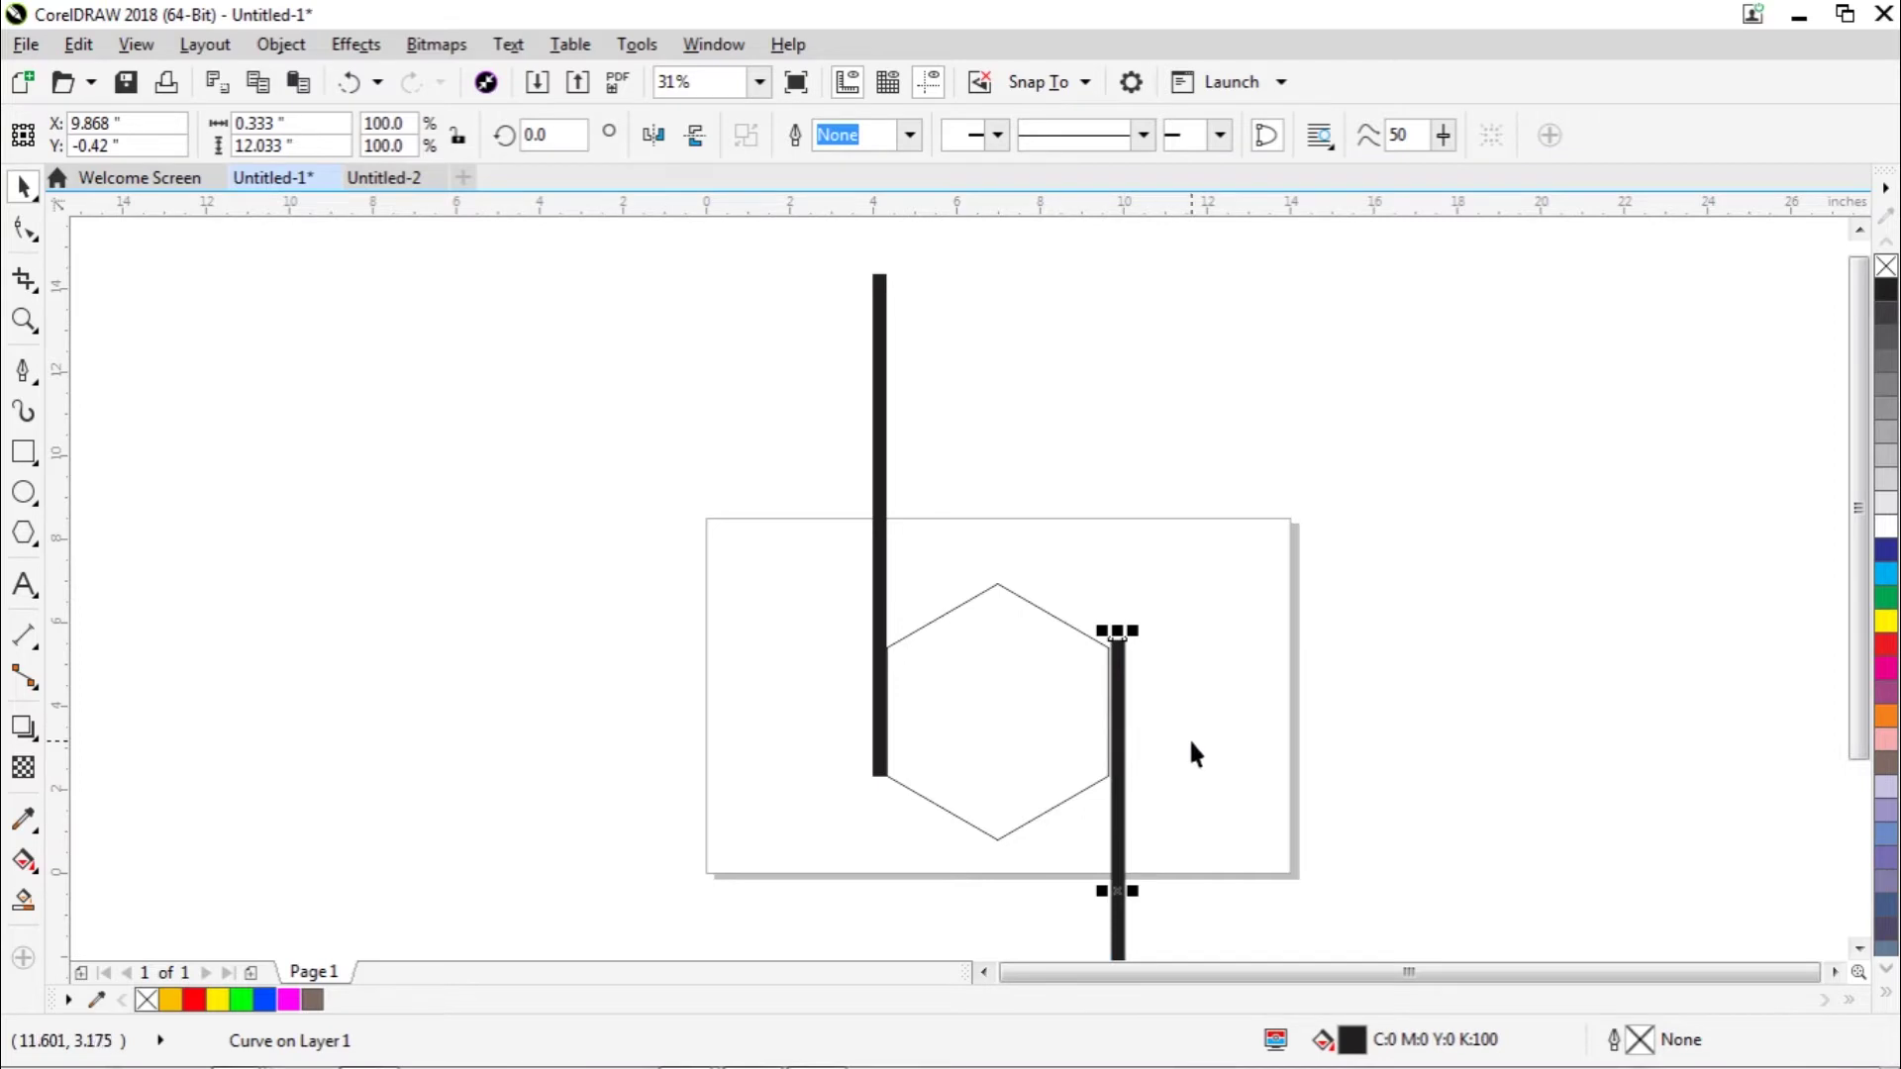
{"action": "key", "text": "Down"}
{"action": "key", "text": "Down"}
{"action": "key", "text": "Down"}
Step: Nudge the second bar down and left until its top end meets the hexagon's upper-right corner, then deselect it
{"action": "scroll", "coordinate": [1192, 745], "scroll_direction": "up", "scroll_amount": 5}
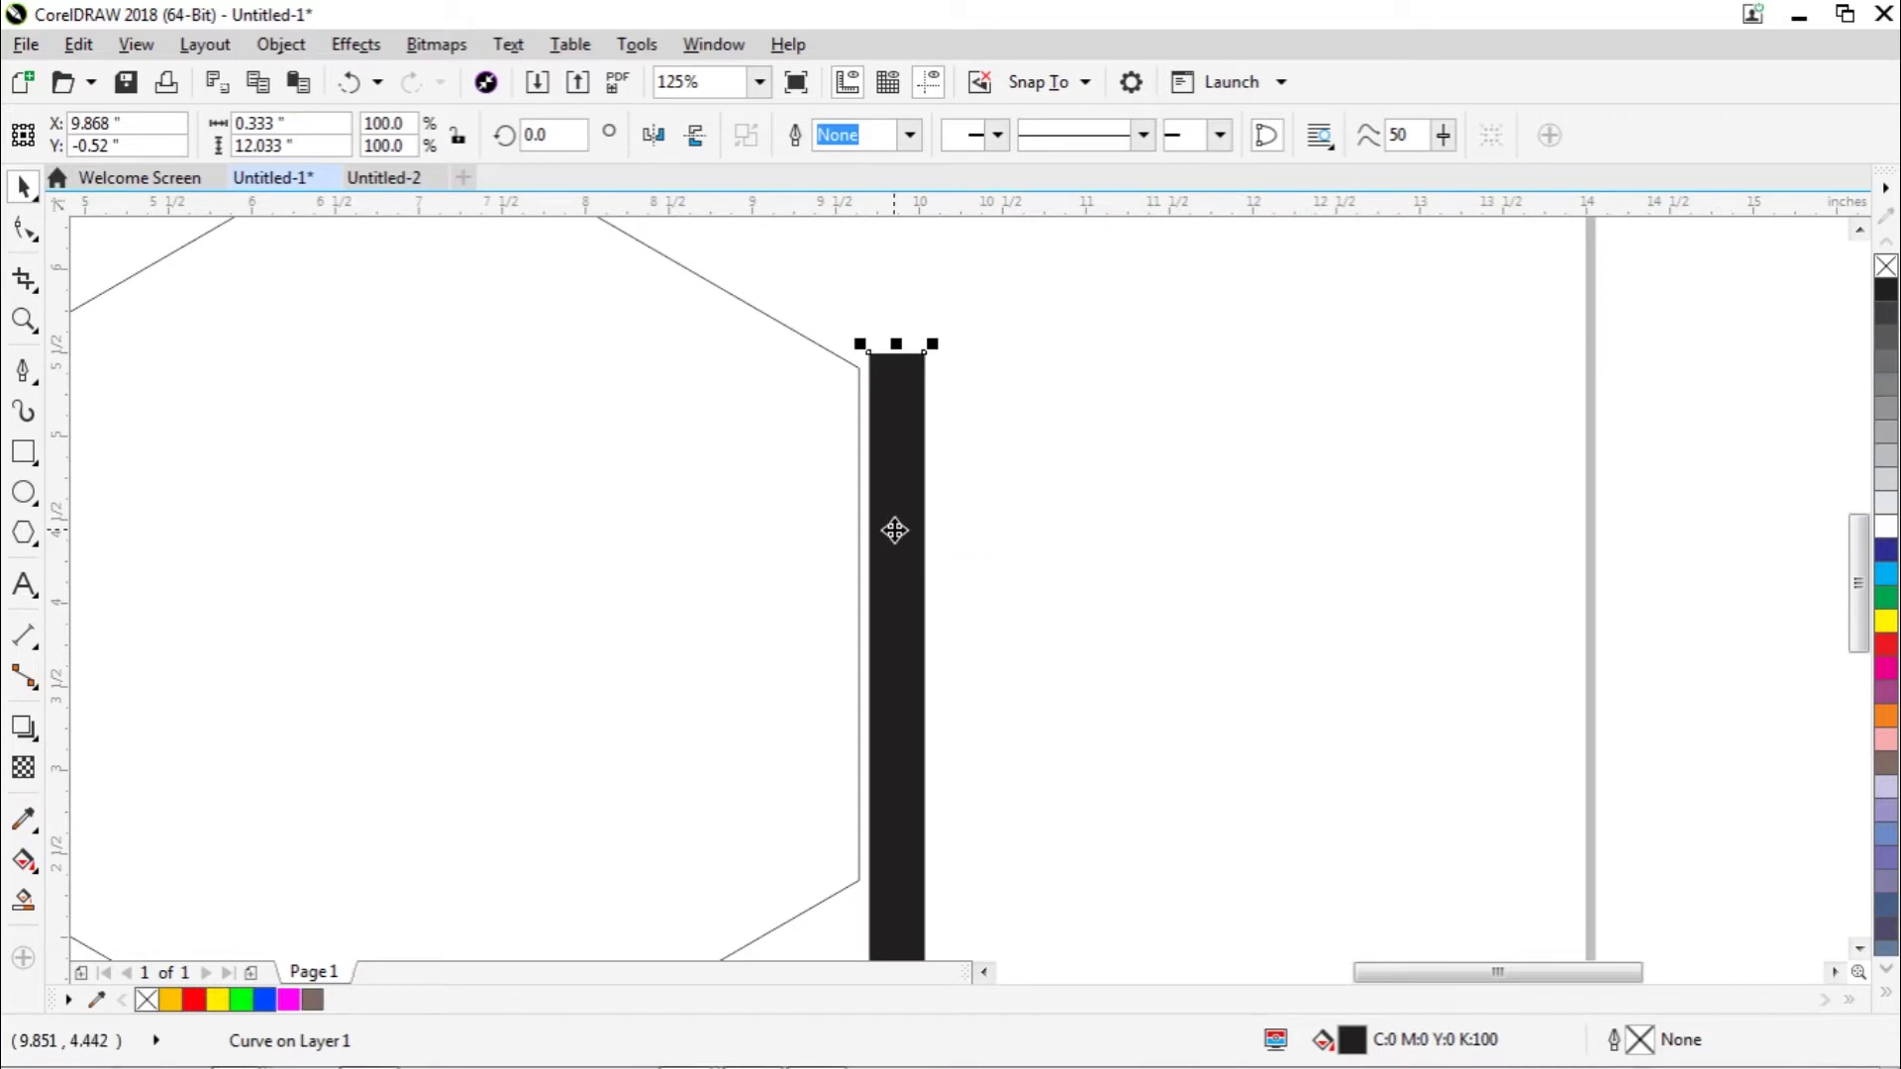
{"action": "key", "text": "Down"}
{"action": "key", "text": "Down"}
{"action": "key", "text": "Down"}
{"action": "key", "text": "Left"}
{"action": "key", "text": "Left"}
{"action": "key", "text": "Left"}
{"action": "key", "text": "Left"}
{"action": "key", "text": "Left"}
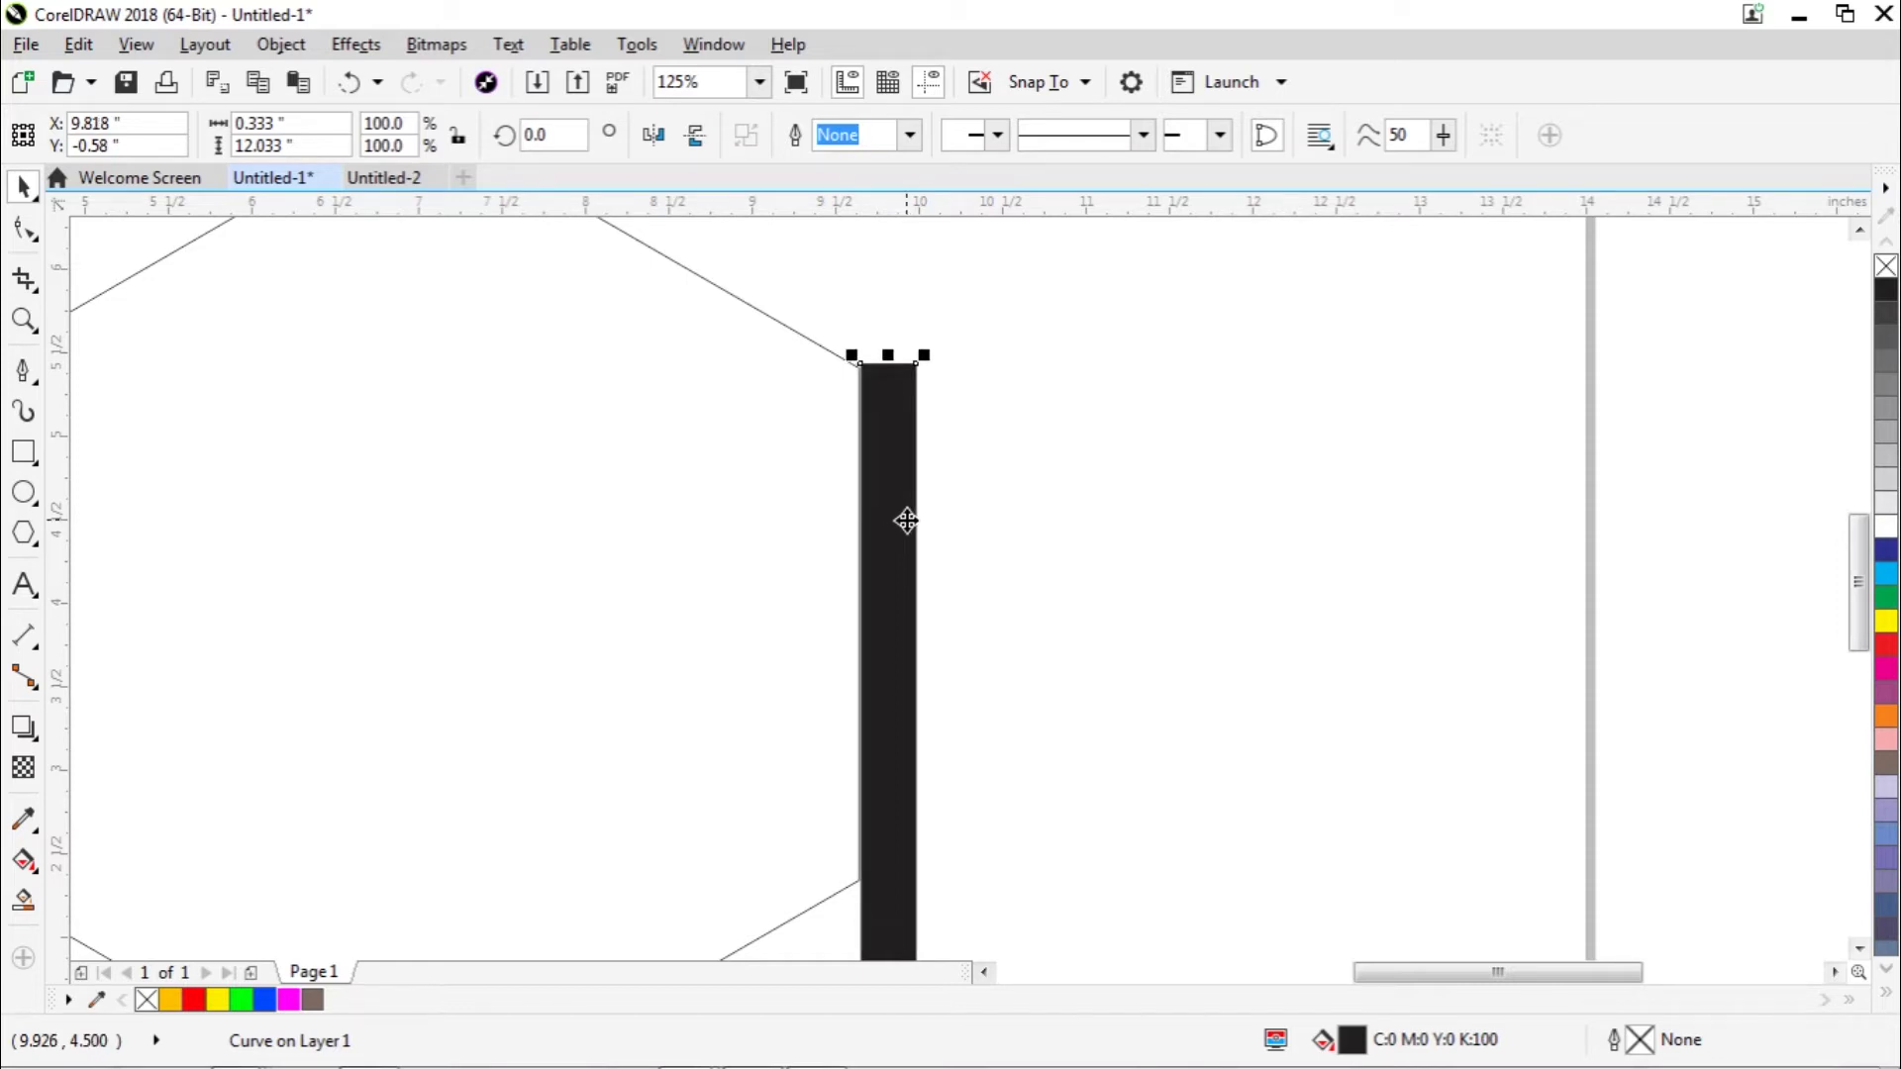
{"action": "left_click", "coordinate": [1042, 524]}
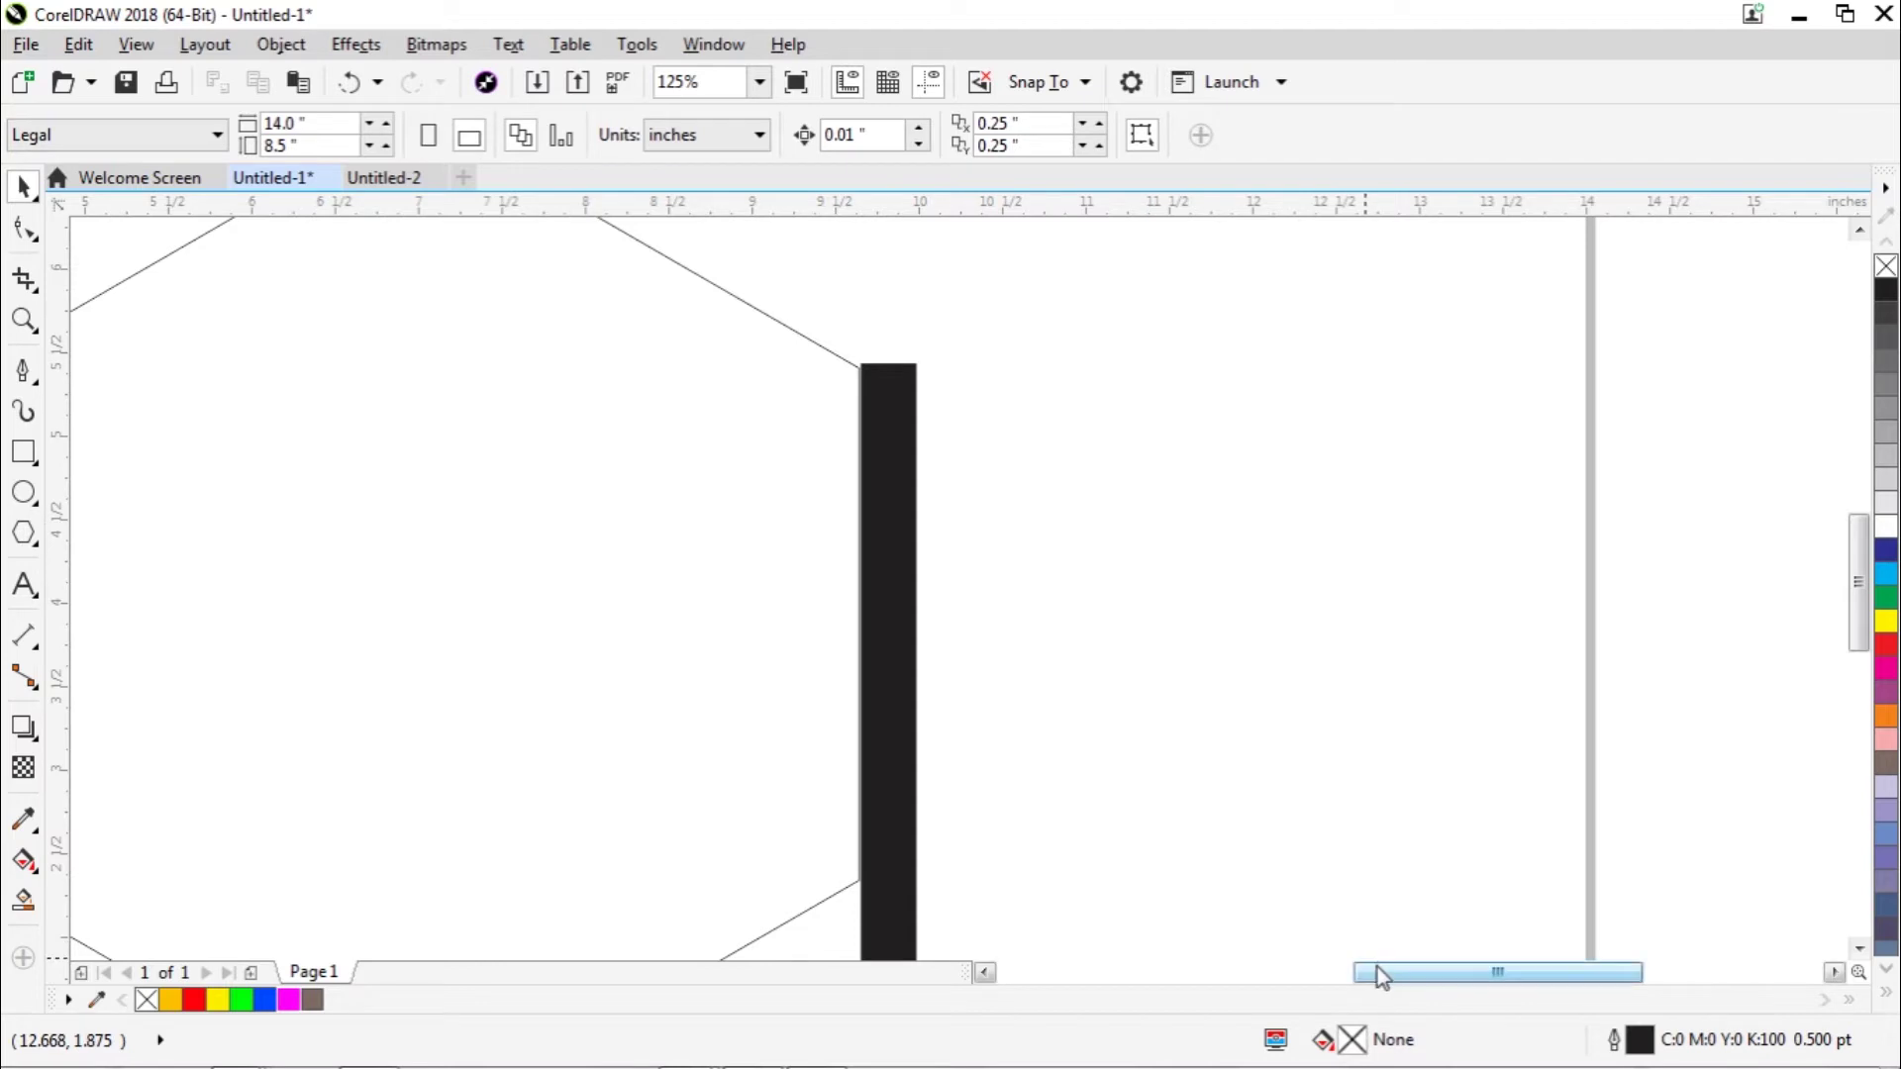
Step: Nudge the left bar down 0.01" to fine-tune its end at the hexagon's lower-left corner, then deselect it
{"action": "left_click_drag", "start_coordinate": [1376, 971], "coordinate": [1285, 975]}
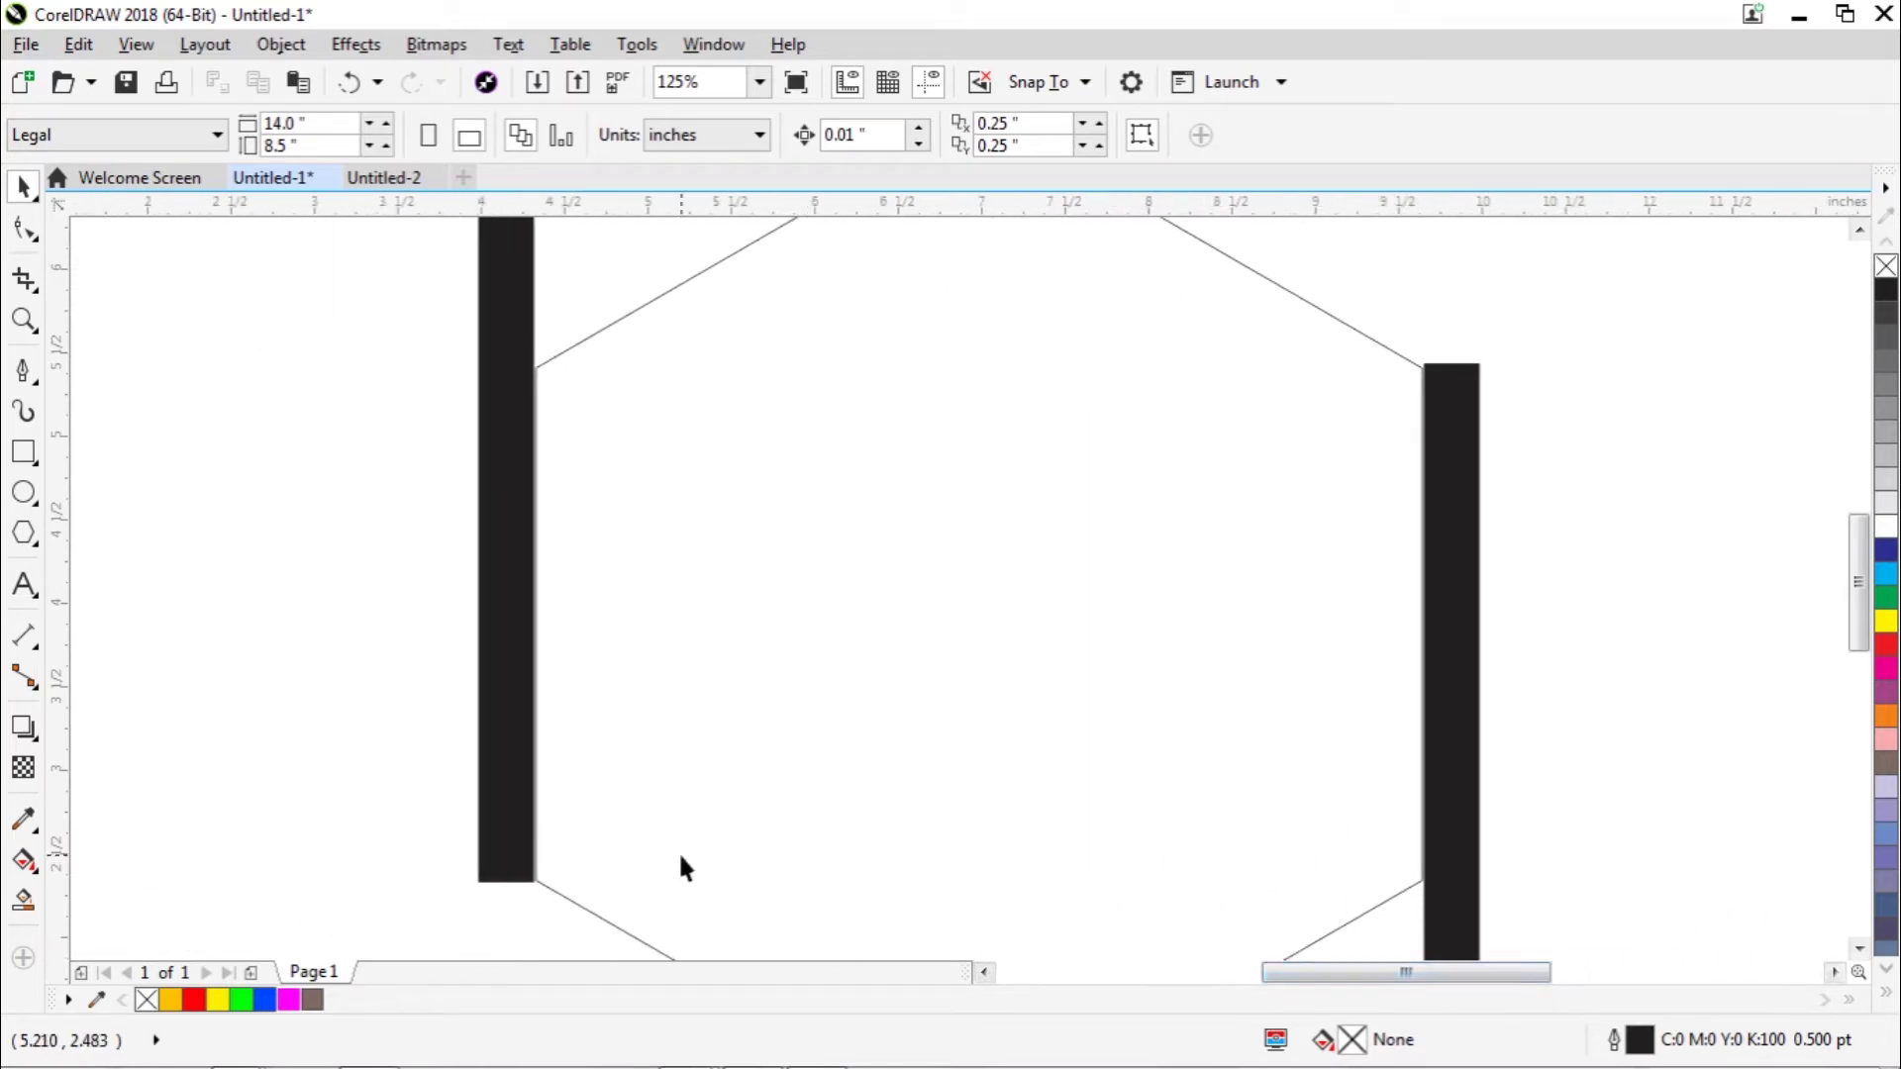
{"action": "left_click", "coordinate": [511, 726]}
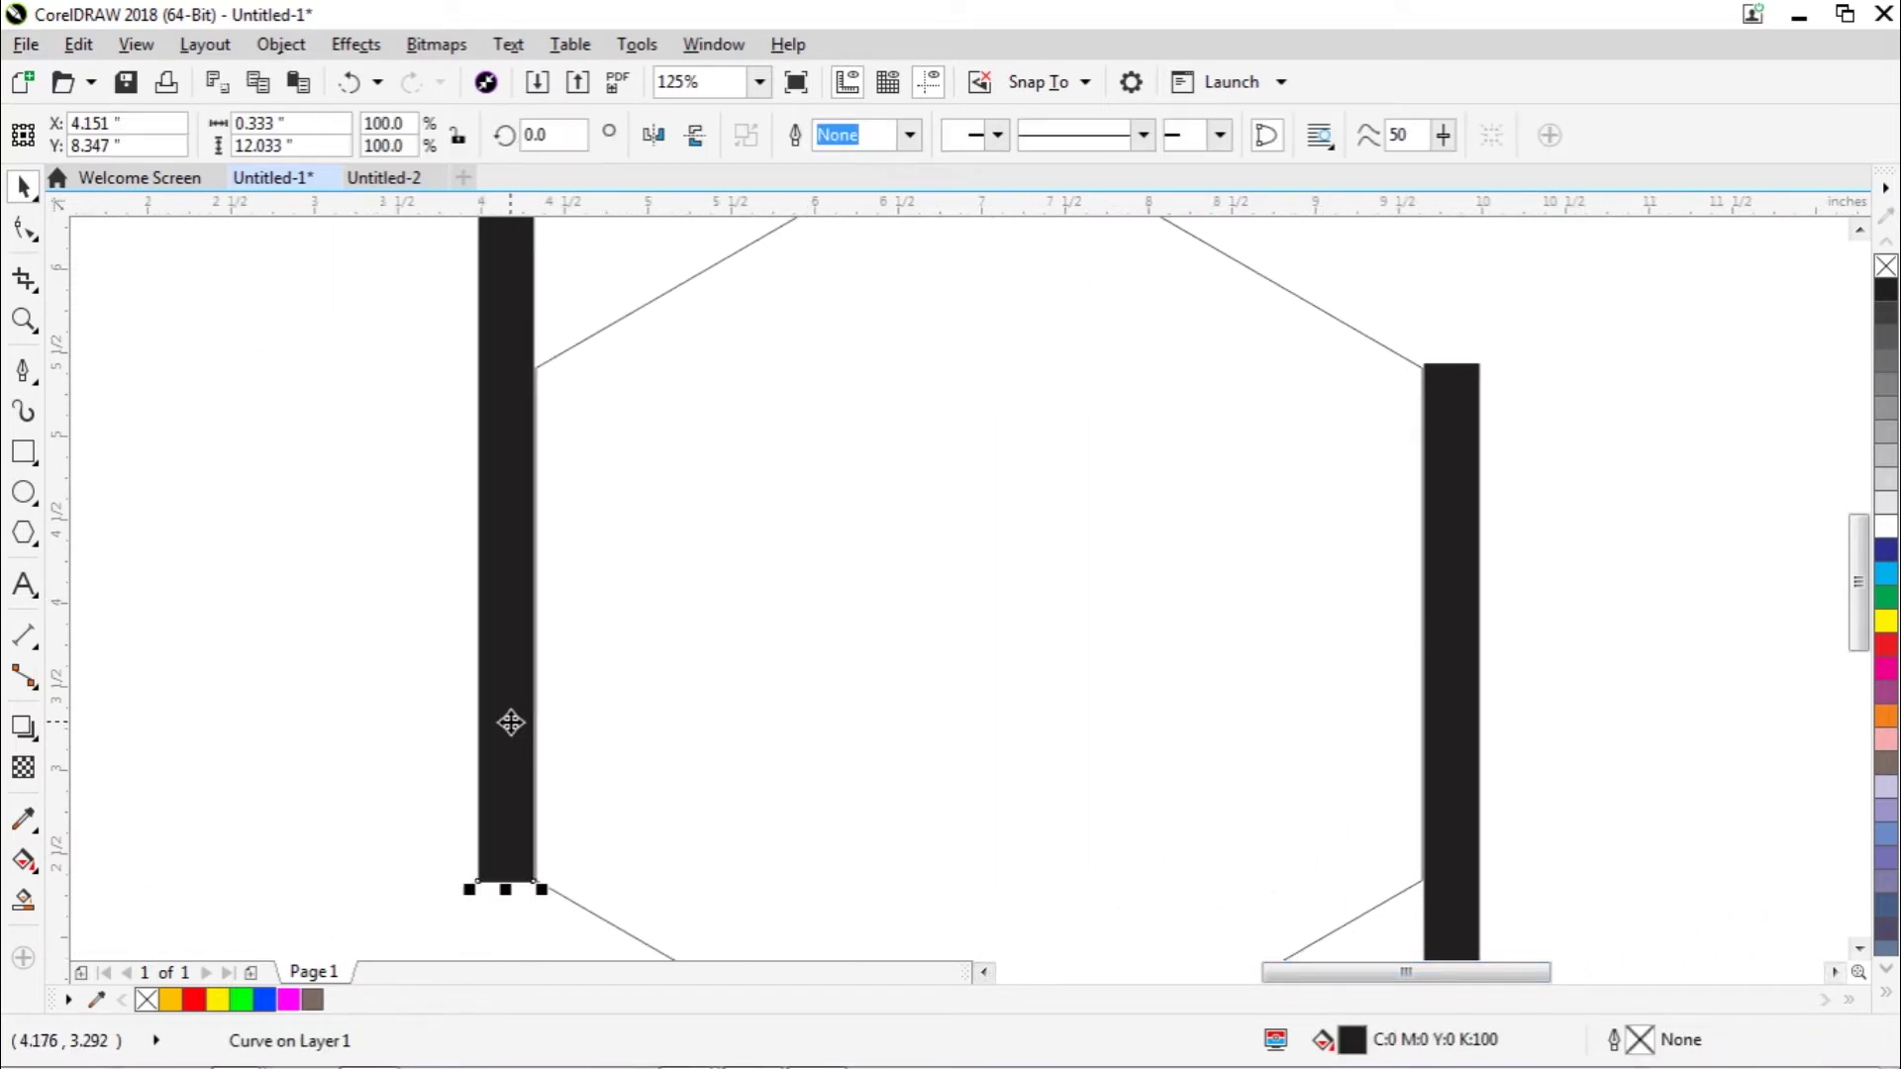
{"action": "left_click", "coordinate": [1590, 770]}
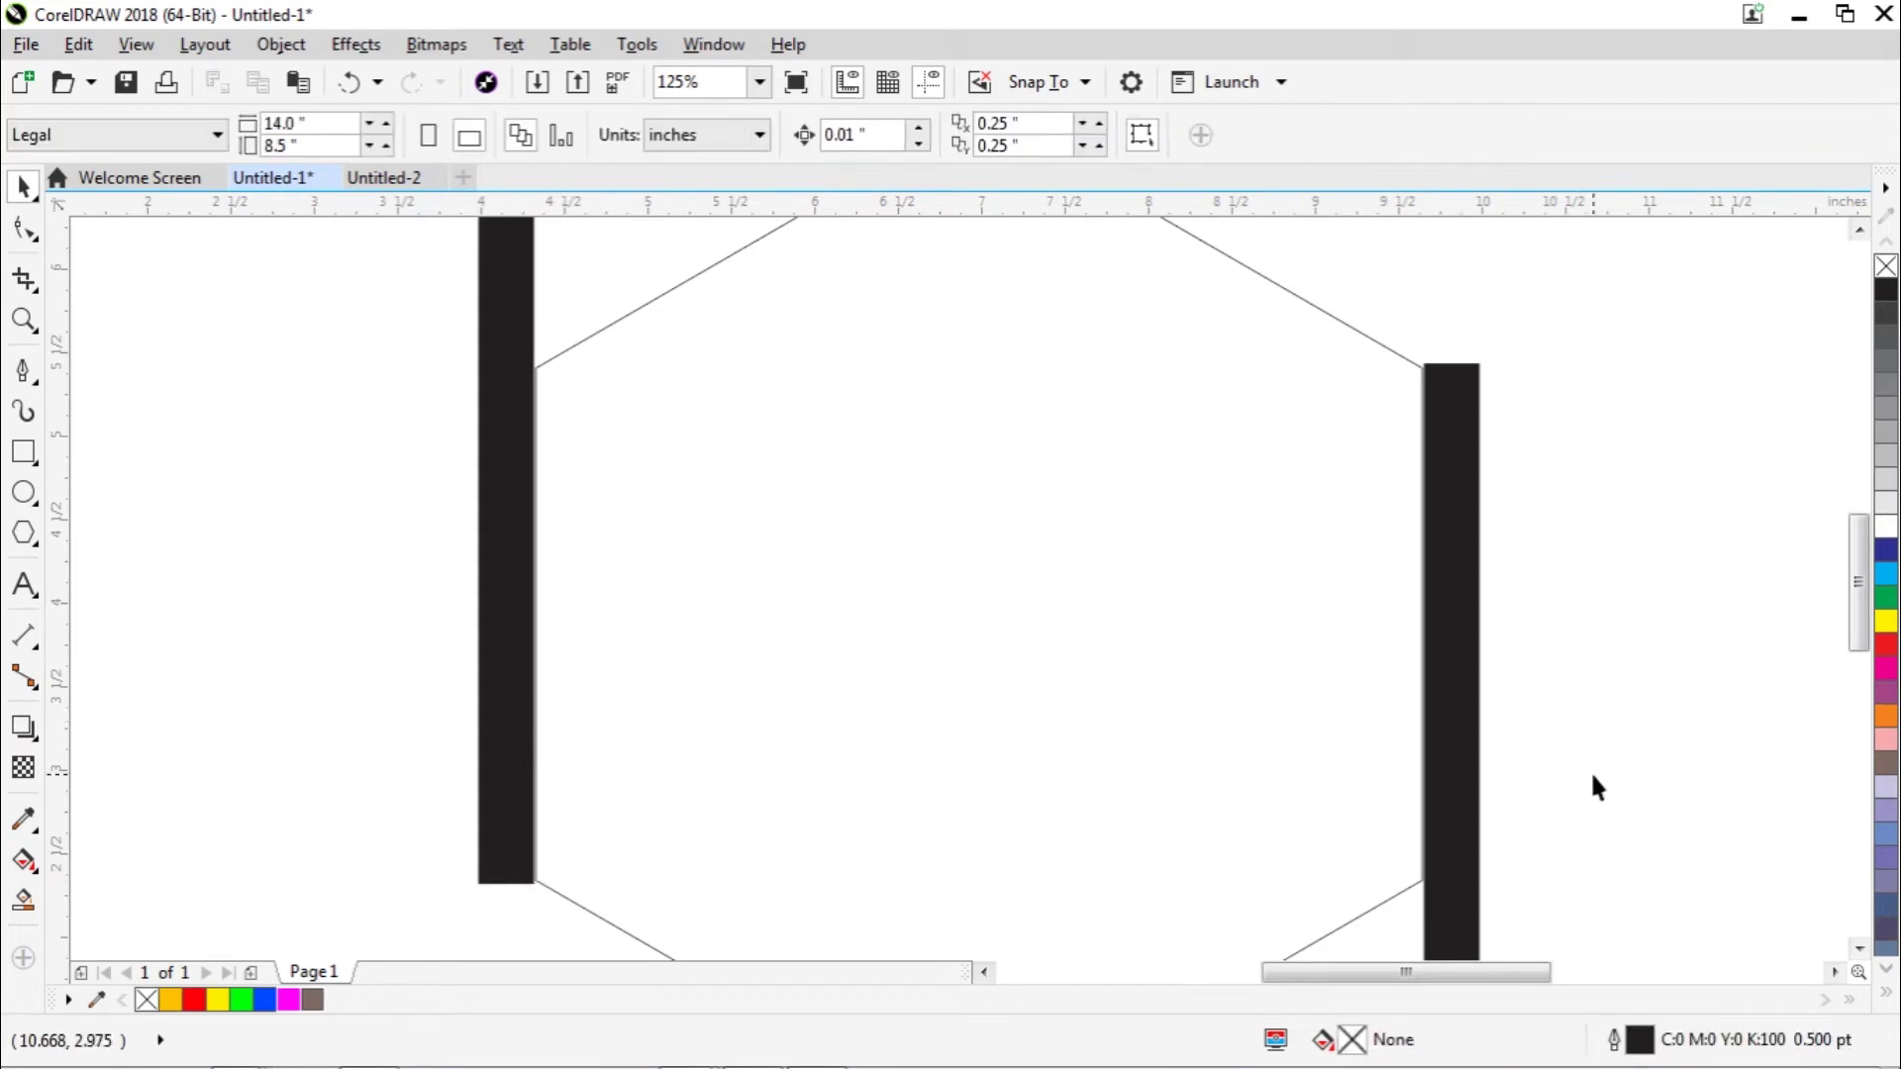
Step: Select the two vertical bars beside the hexagon and group them, keeping the group in its original position
{"action": "scroll", "coordinate": [1590, 770], "scroll_direction": "down", "scroll_amount": 1}
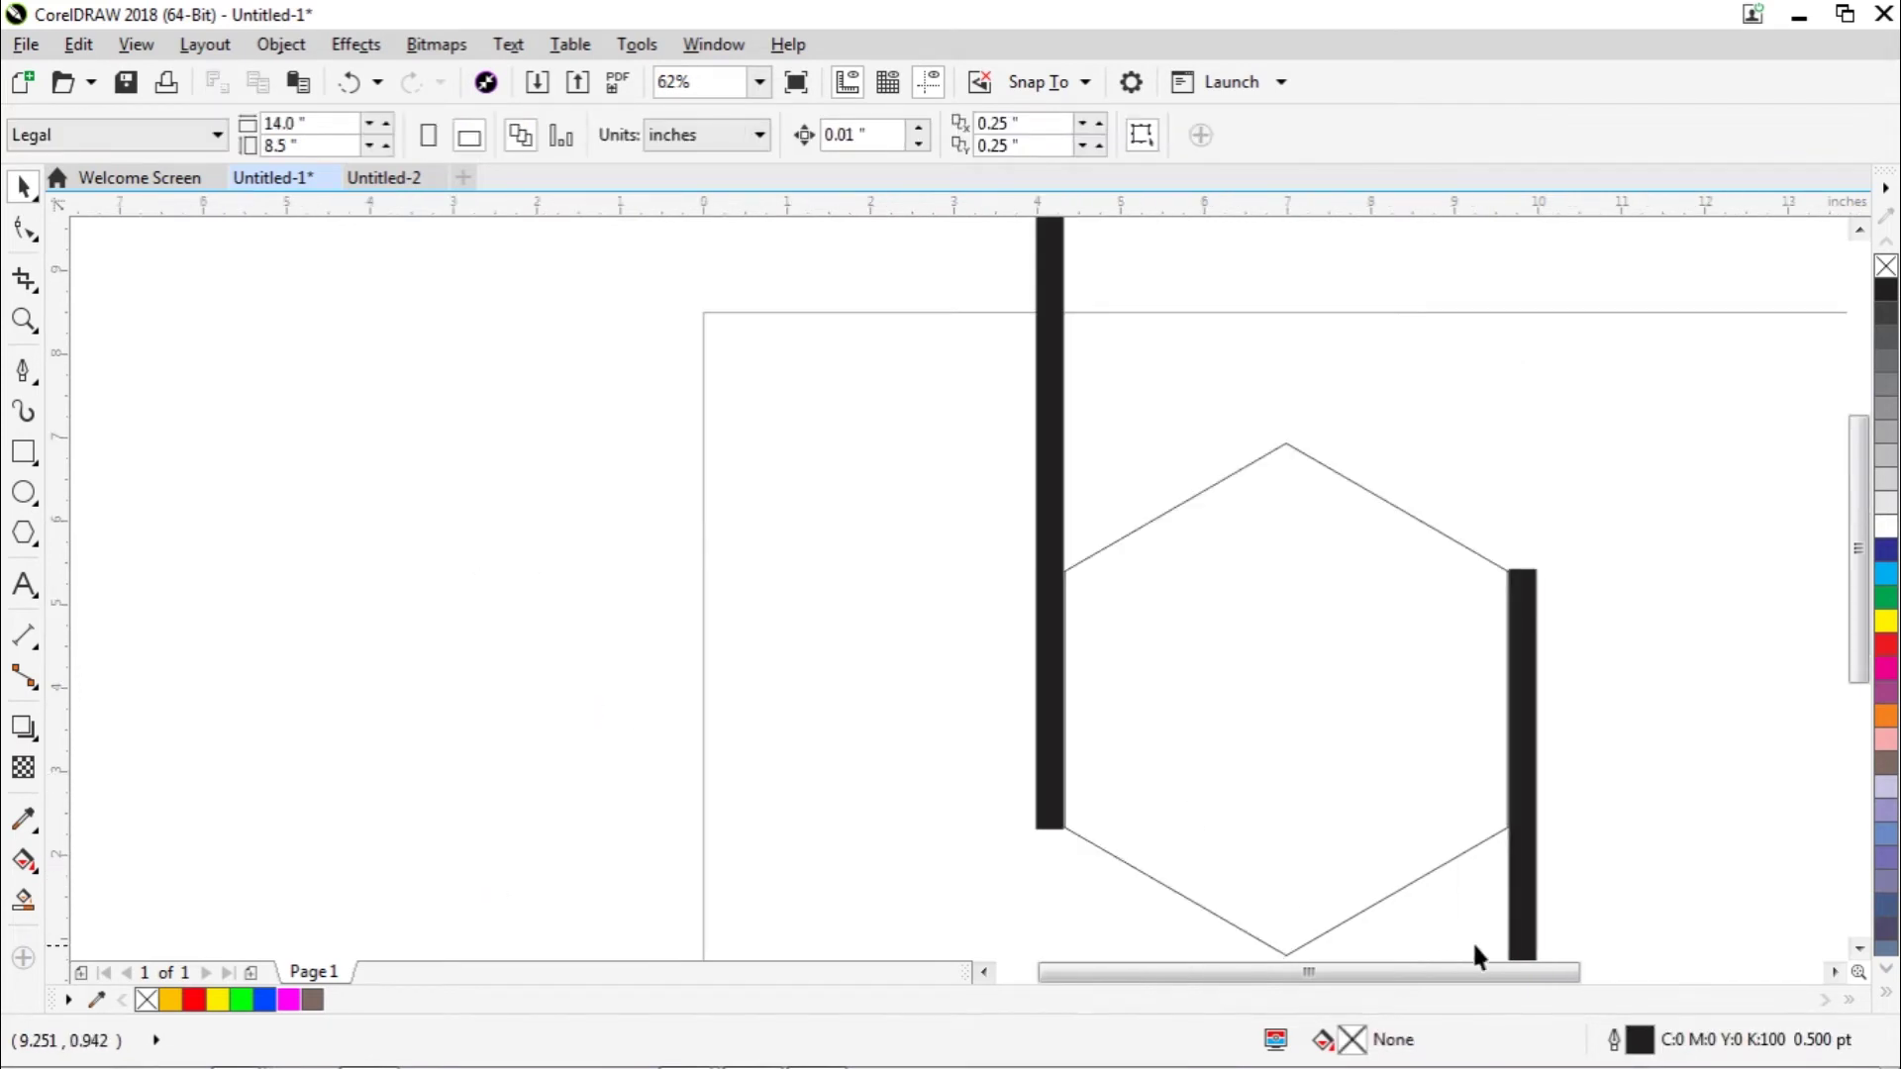
{"action": "left_click_drag", "start_coordinate": [1484, 974], "coordinate": [1501, 975]}
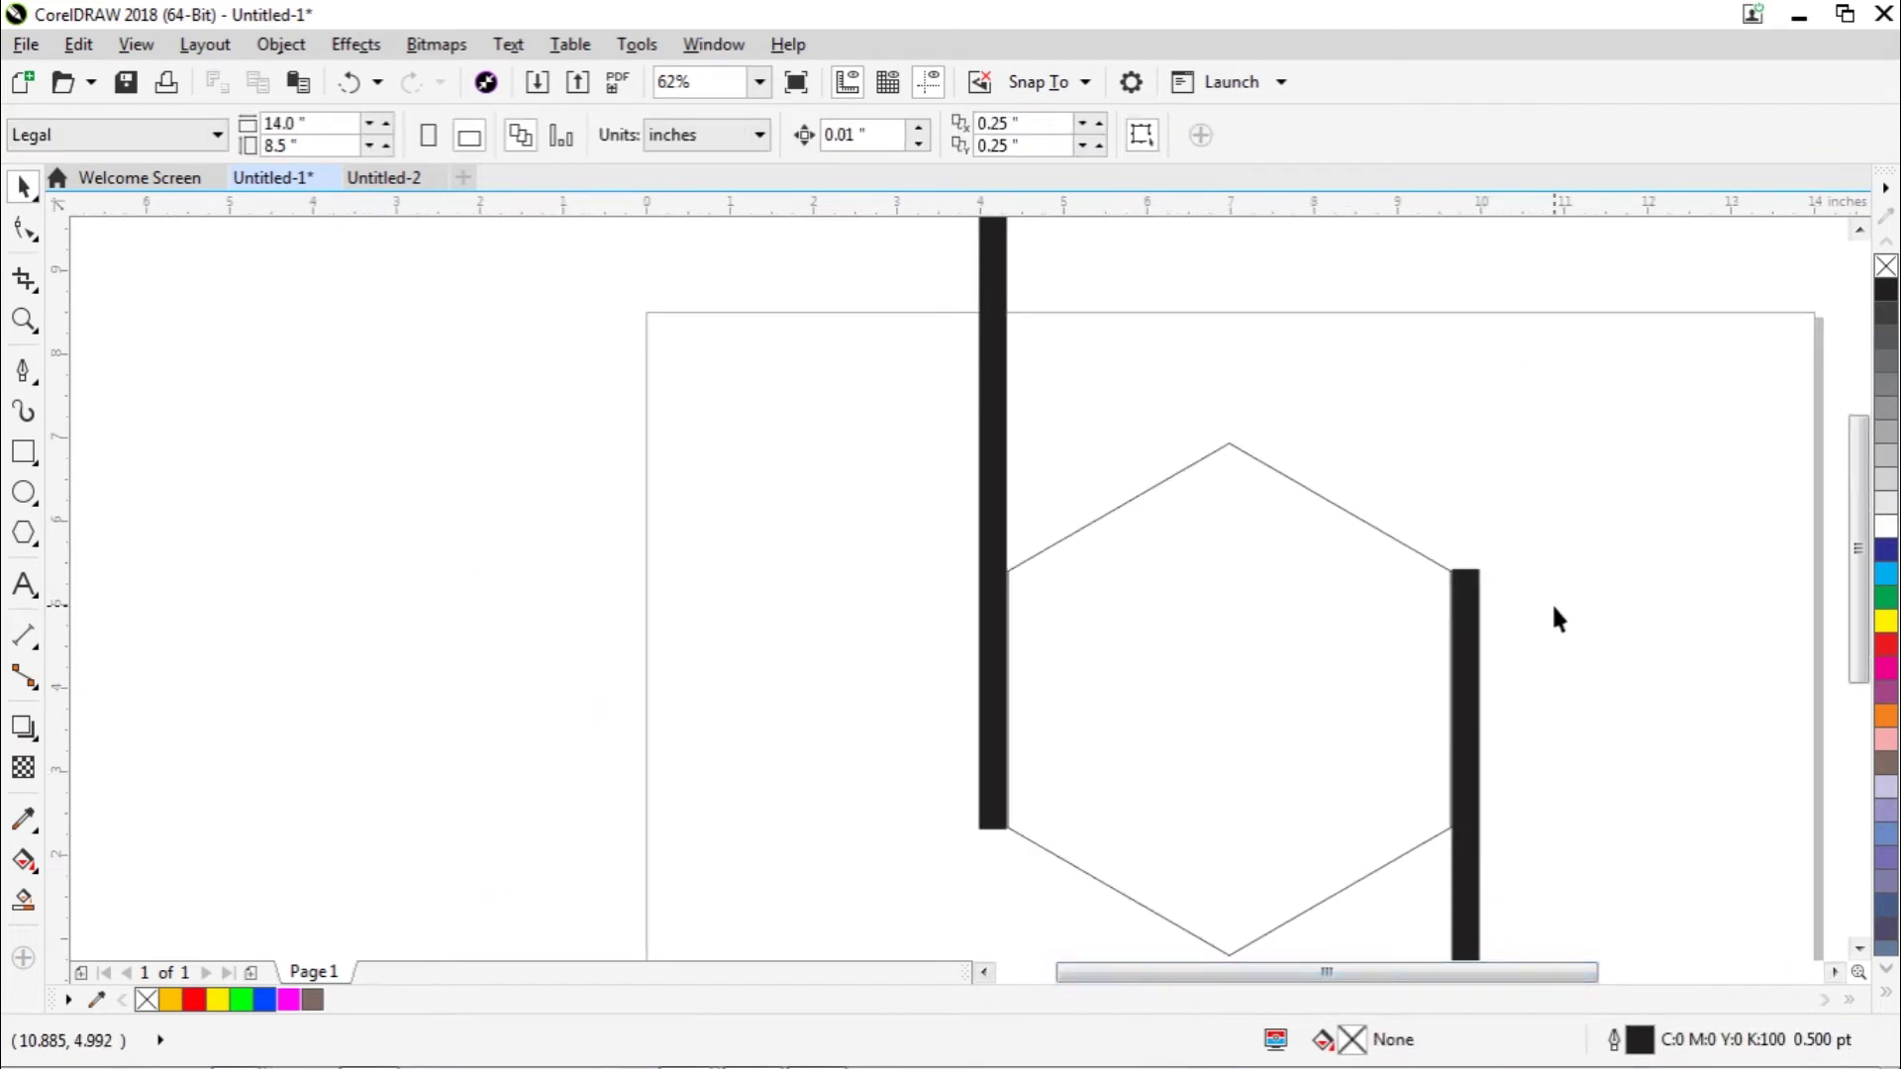
{"action": "scroll", "coordinate": [1553, 608], "scroll_direction": "down", "scroll_amount": 1}
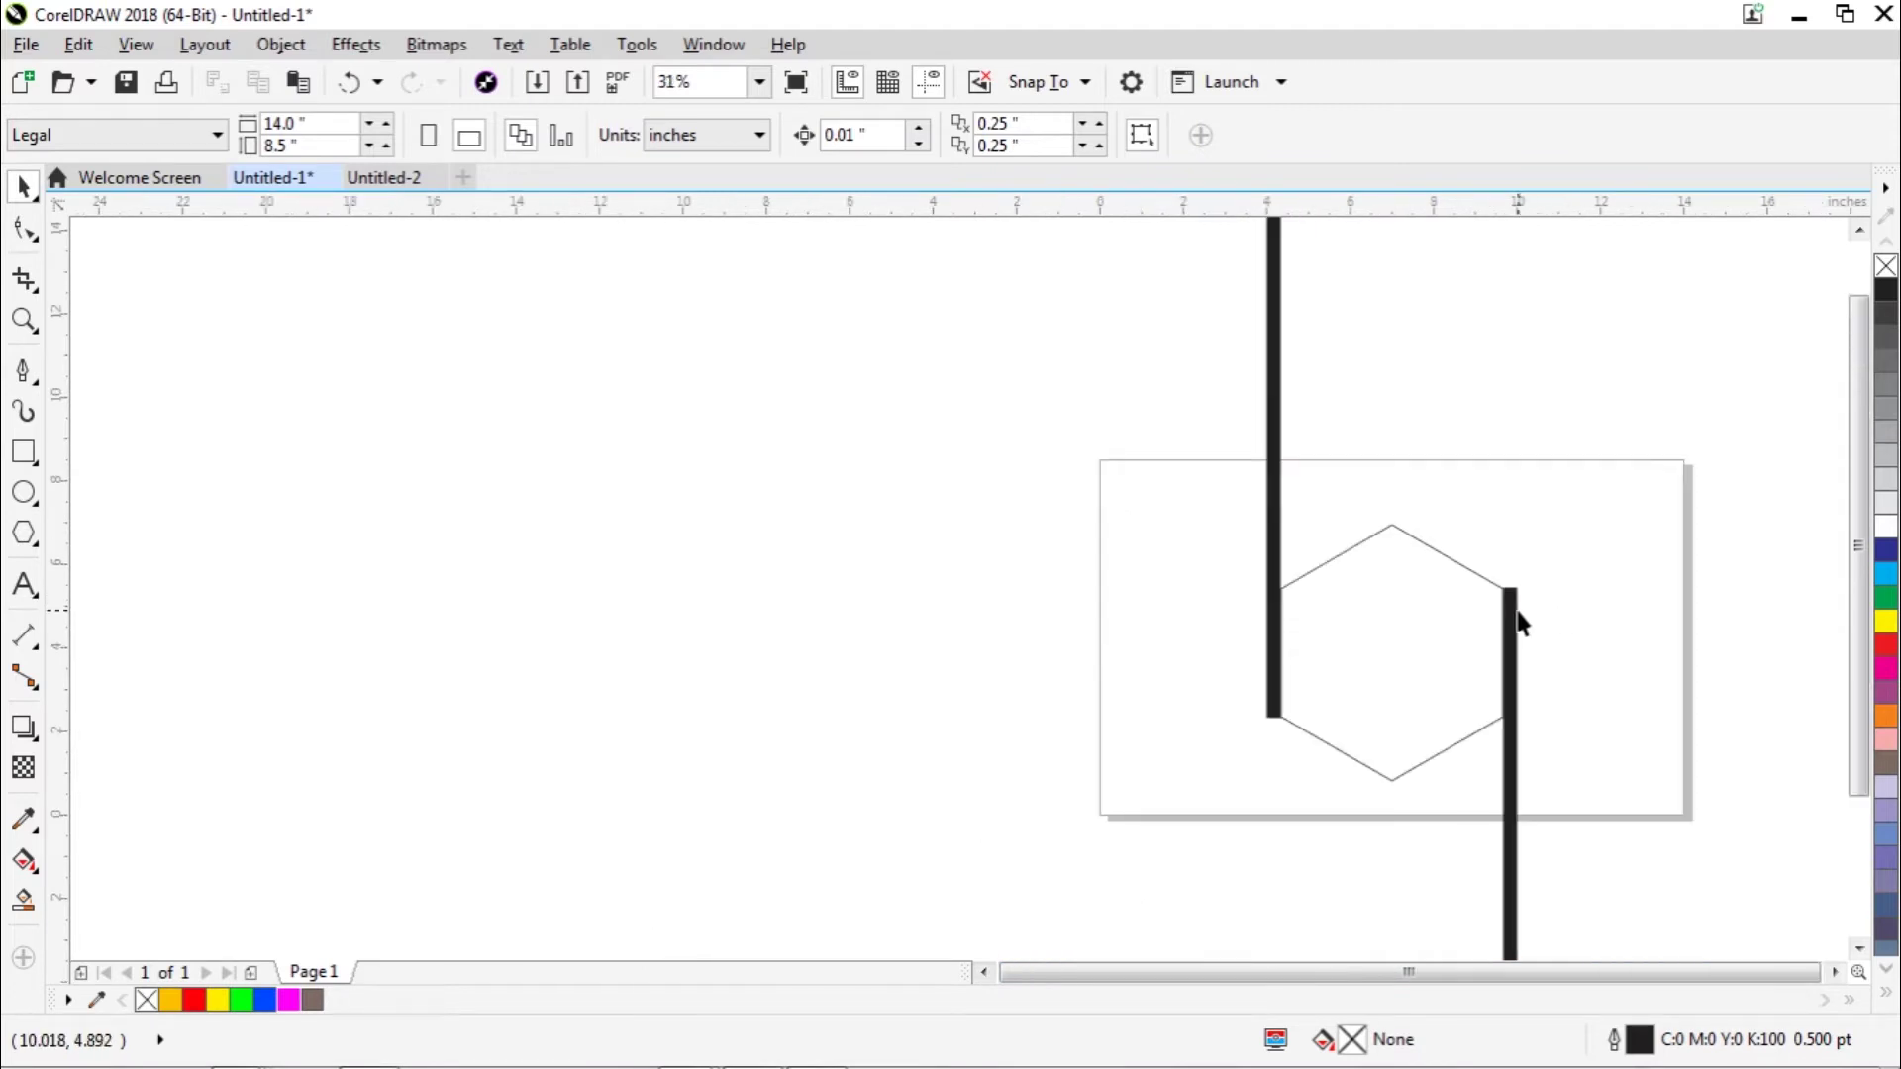
{"action": "left_click", "coordinate": [1514, 613]}
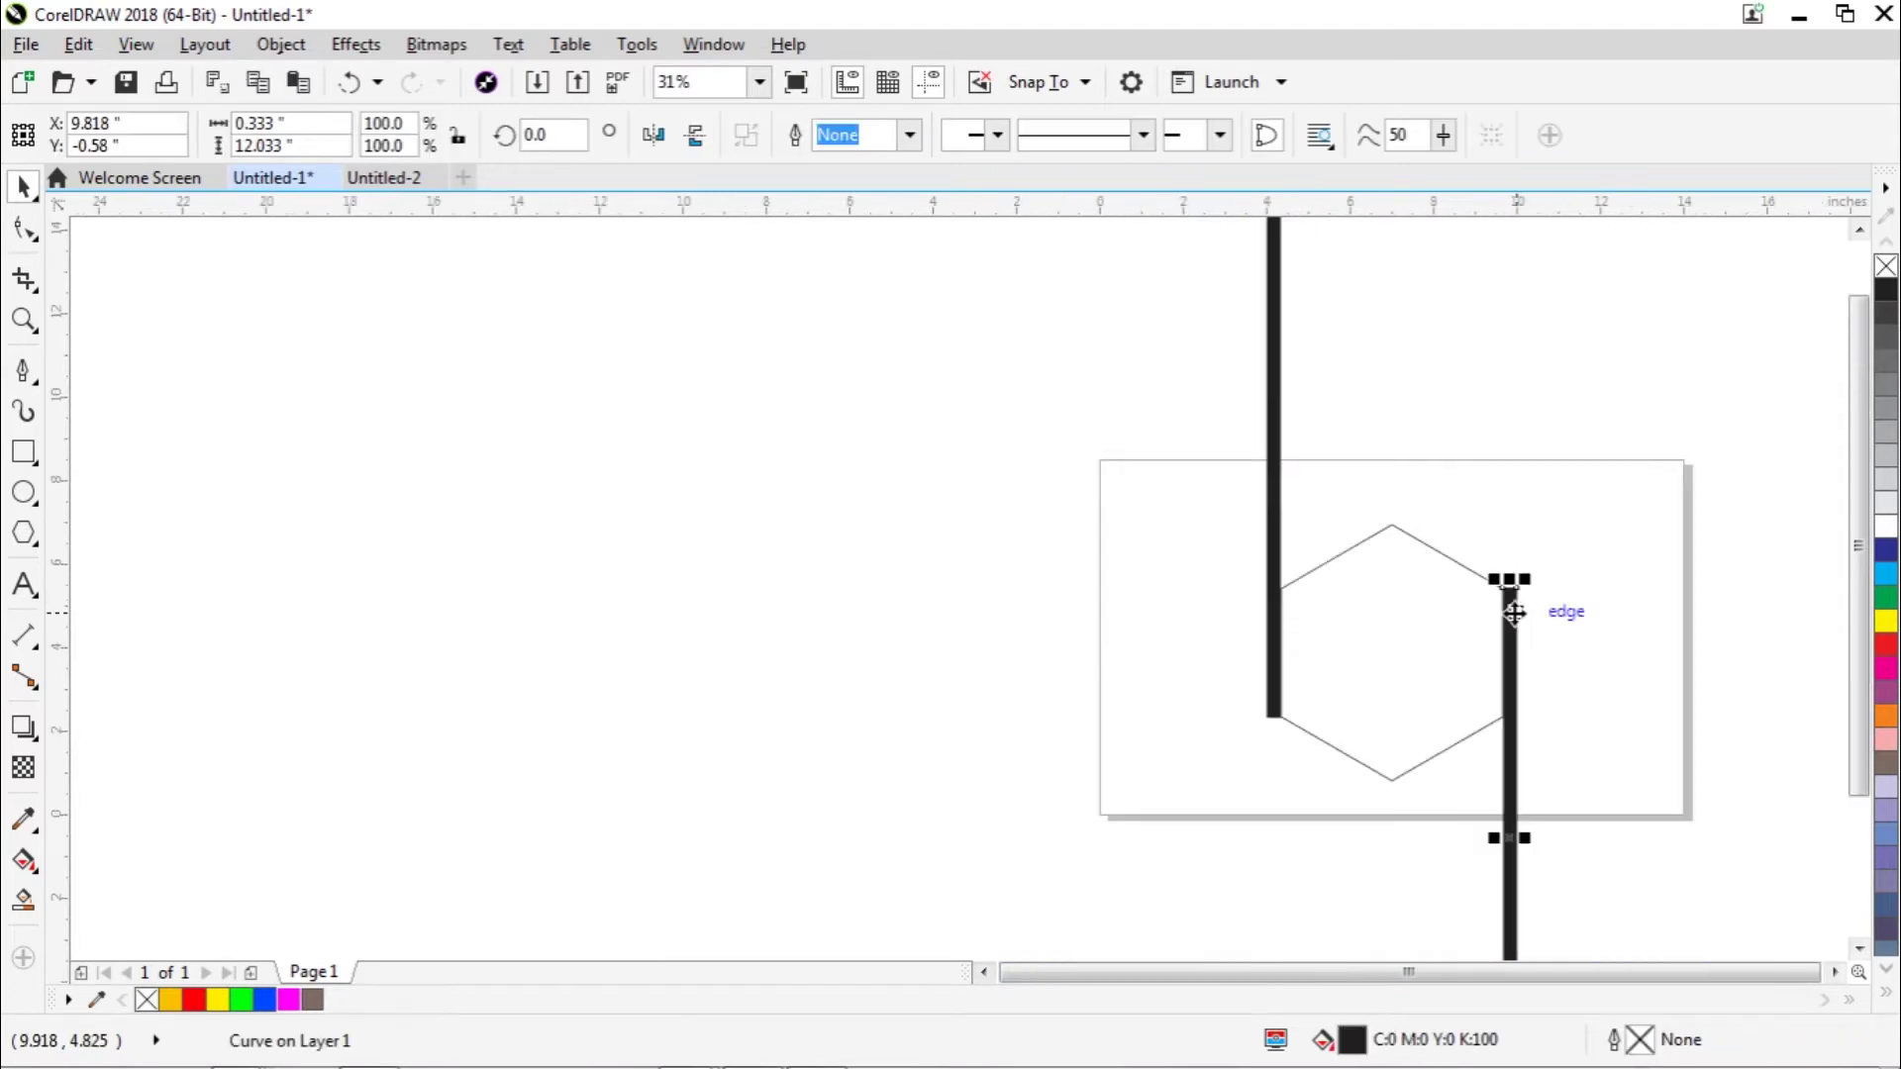
{"action": "left_click", "coordinate": [1277, 492]}
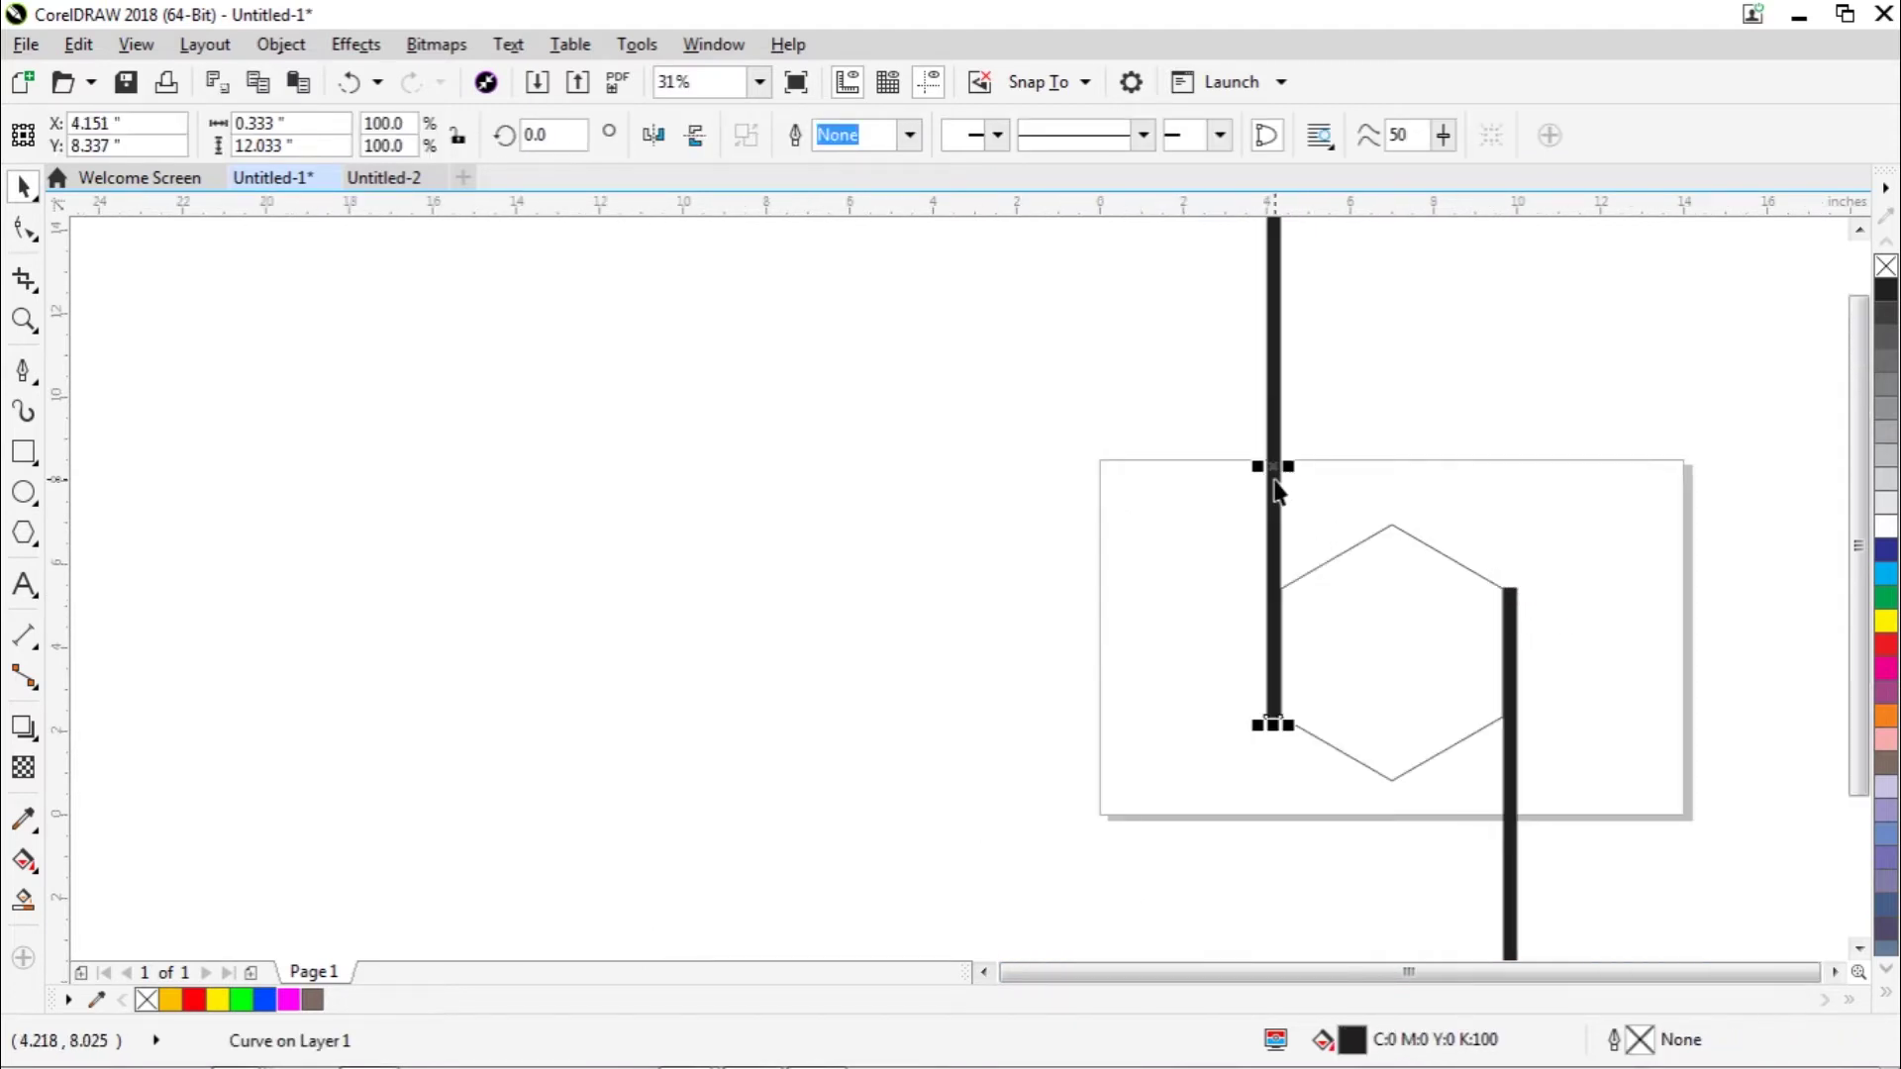
{"action": "left_click", "coordinate": [1512, 642], "text": "shift"}
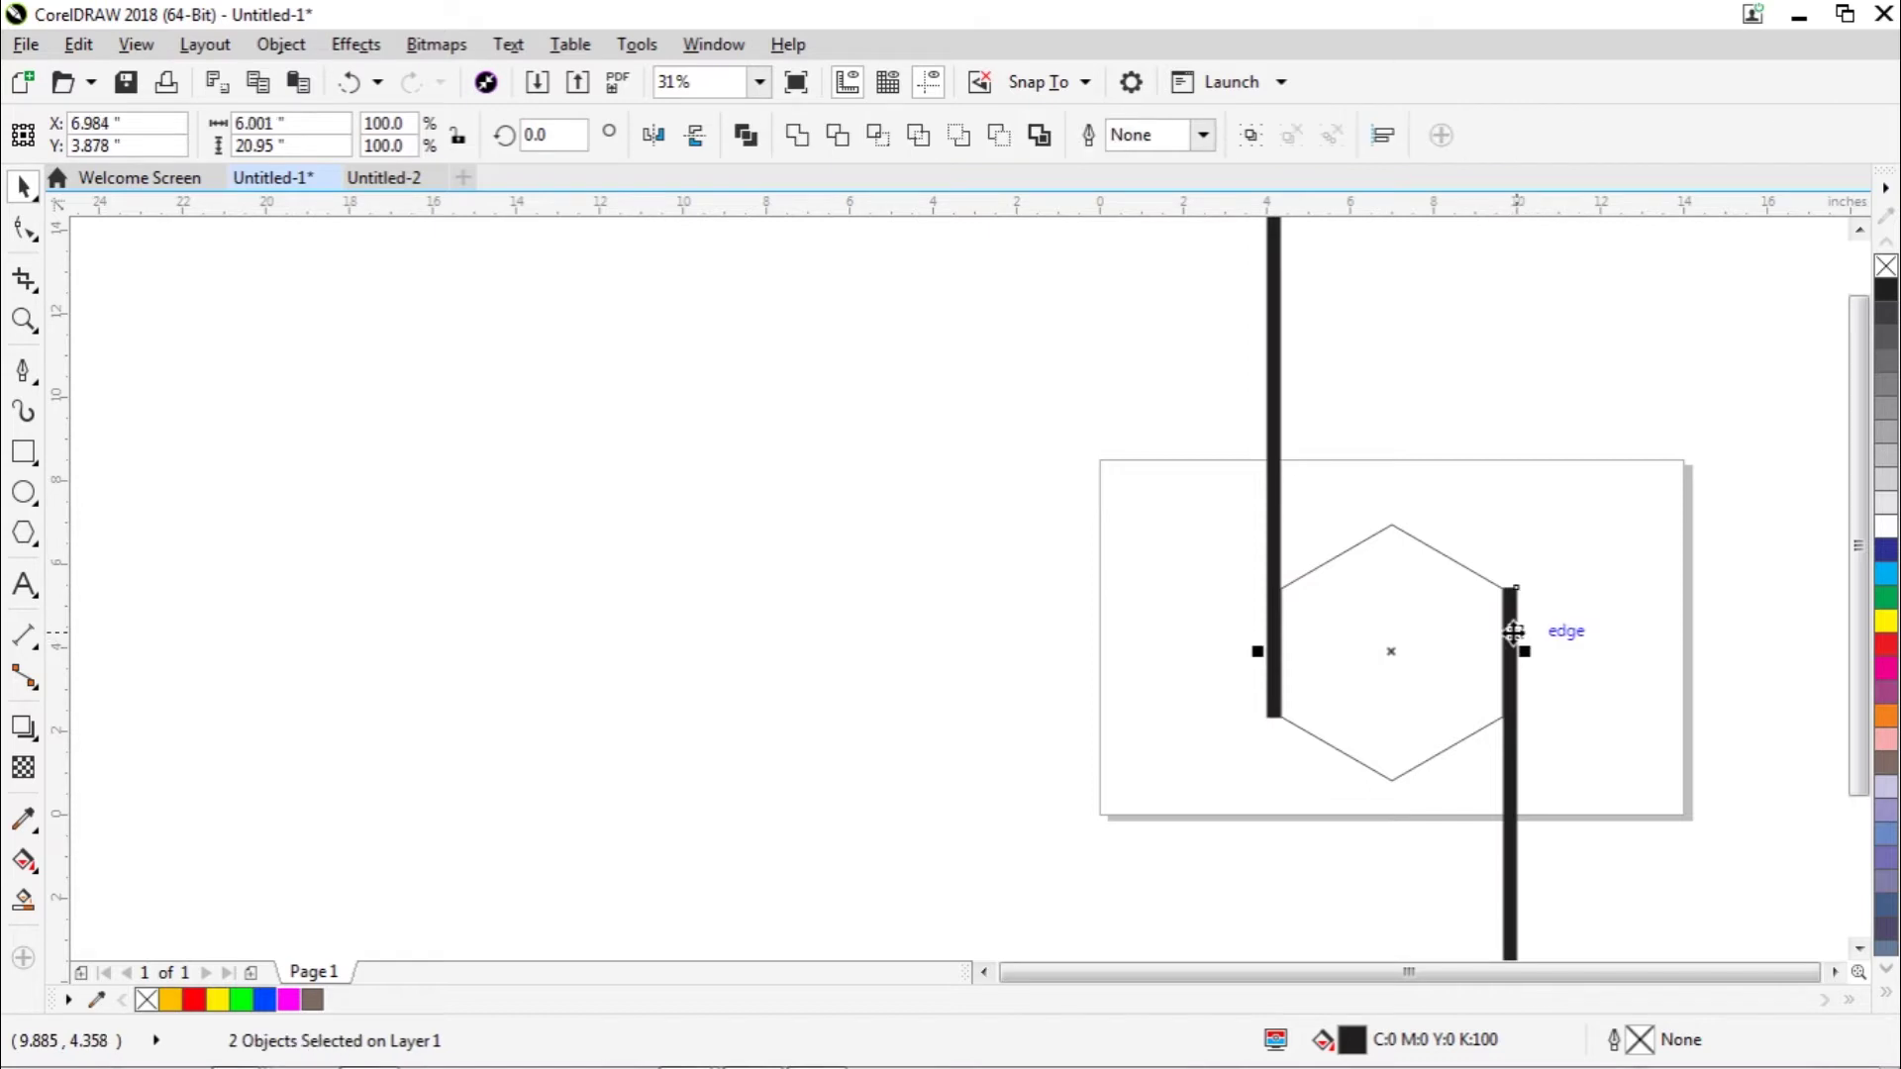
{"action": "right_click", "coordinate": [1516, 644]}
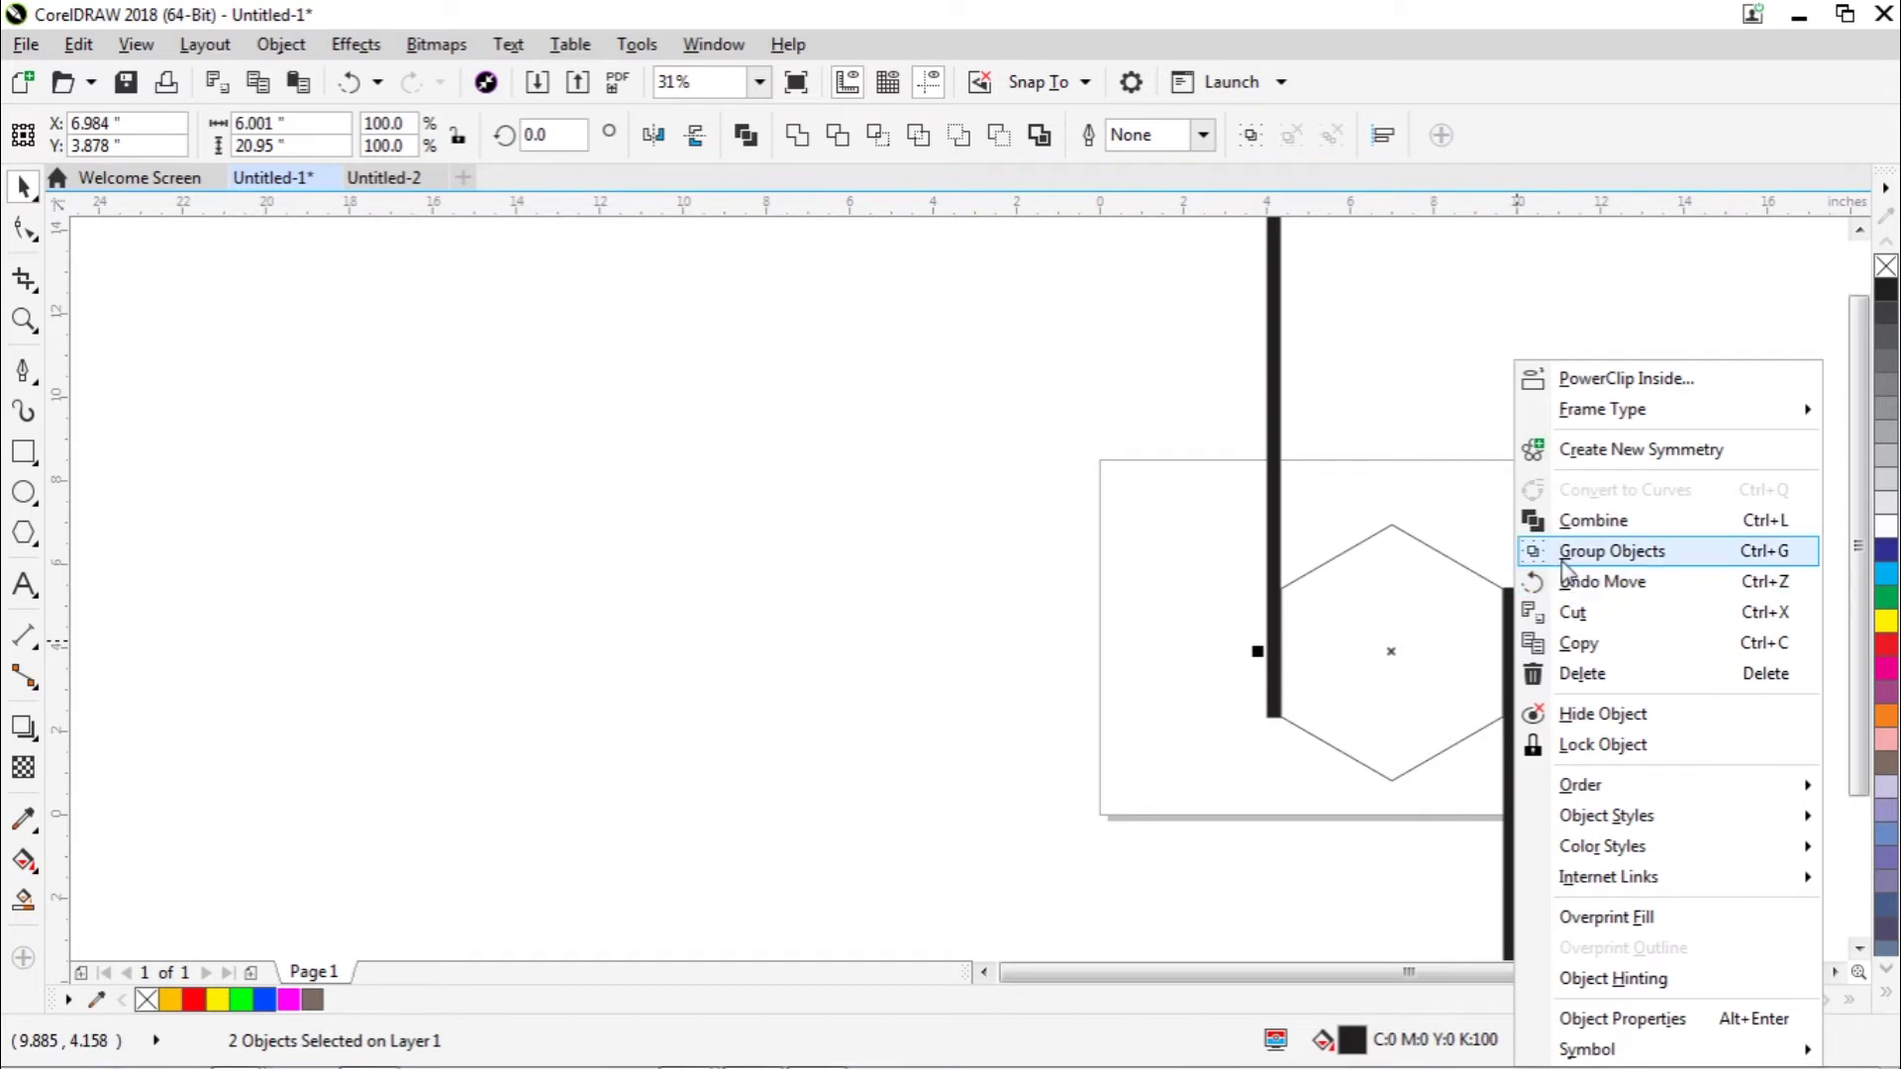
{"action": "left_click", "coordinate": [1612, 552]}
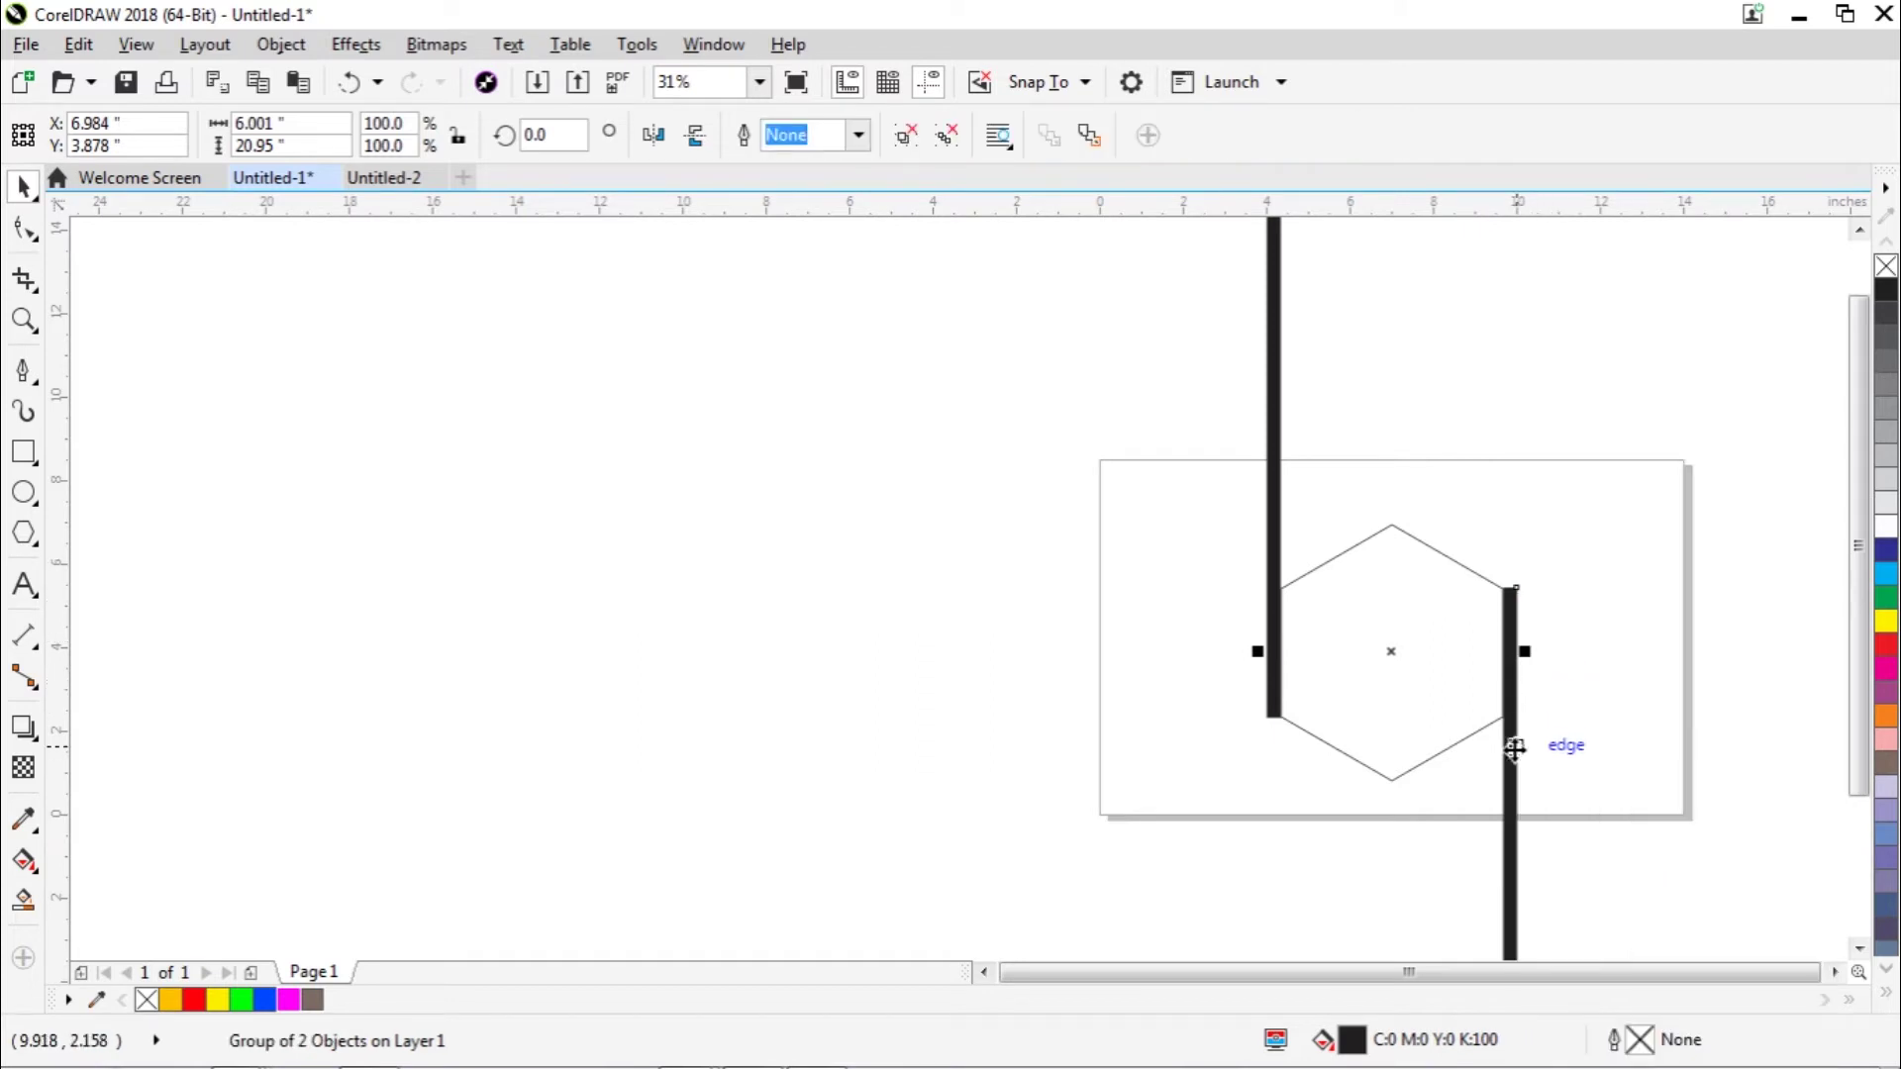
{"action": "left_click_drag", "start_coordinate": [1512, 789], "coordinate": [1383, 797]}
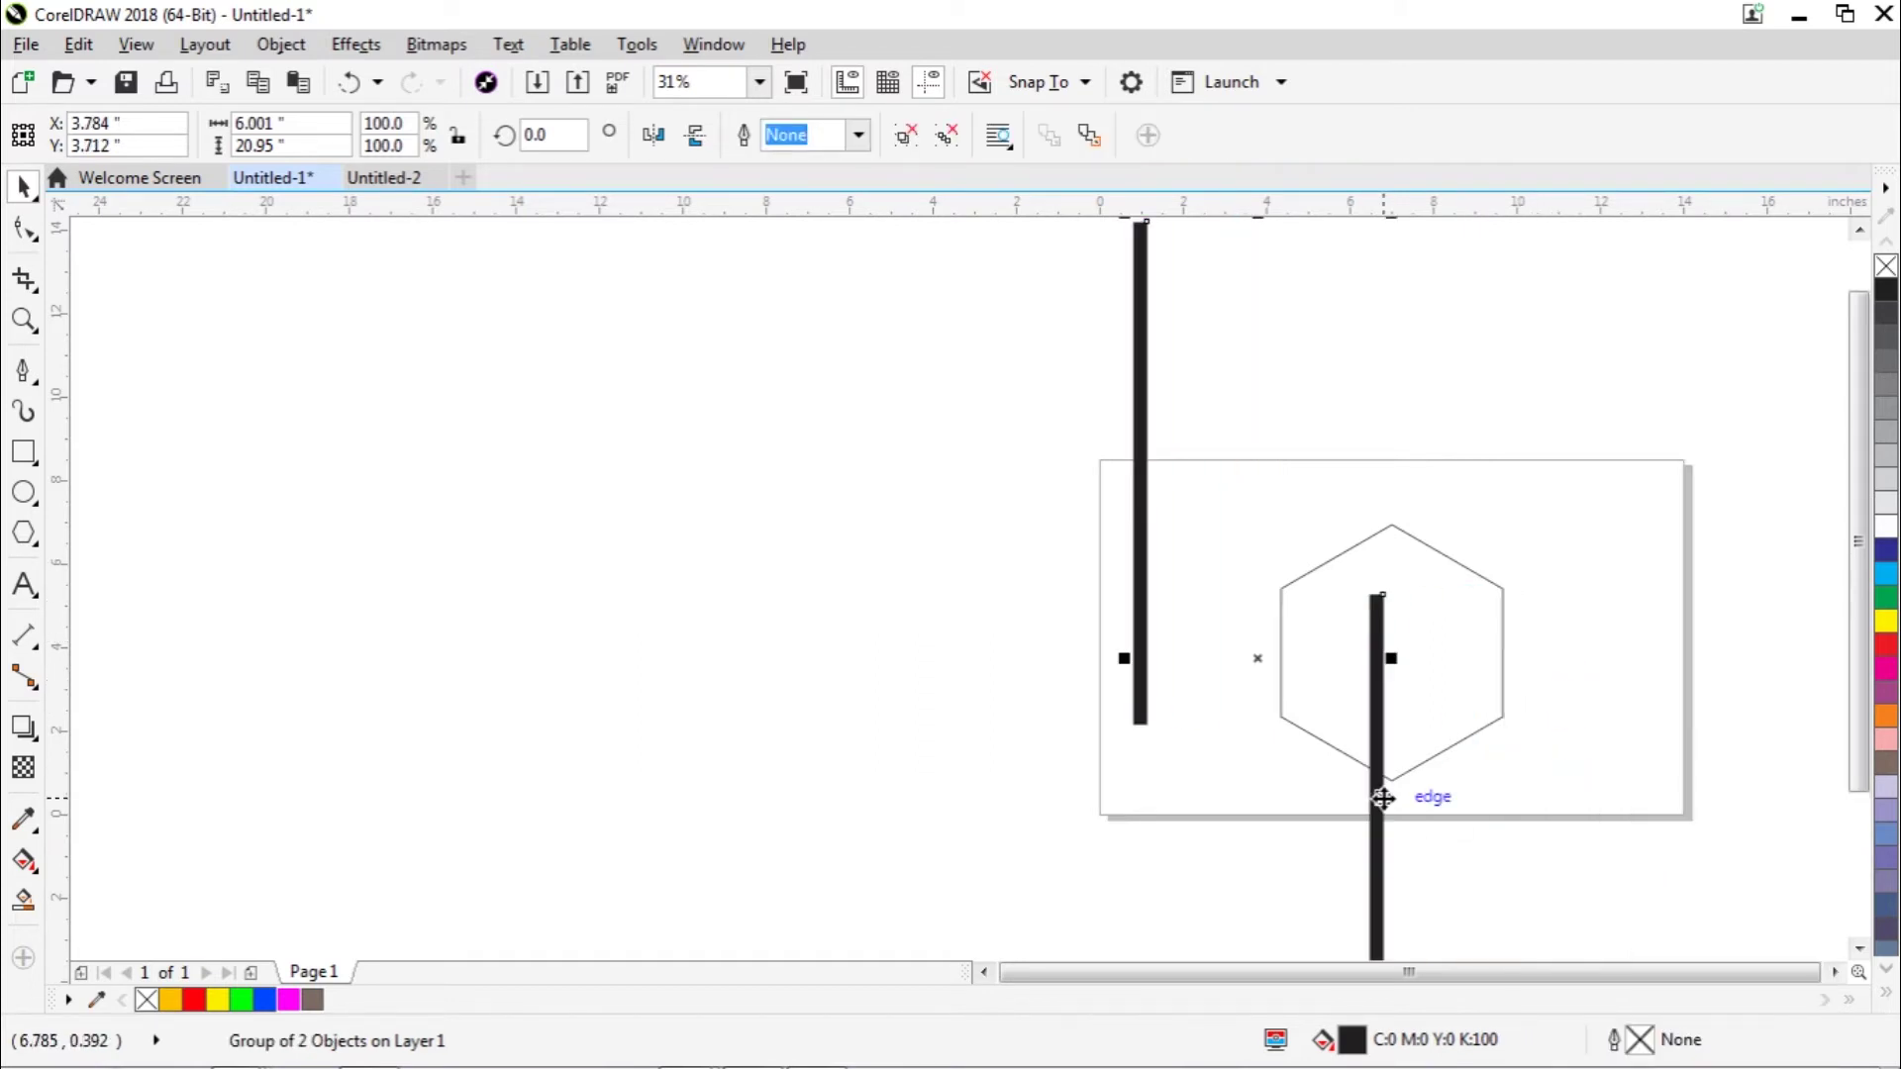
{"action": "key", "text": "ctrl+z"}
Step: Copy the grouped bars and paste a duplicate in place over the original
{"action": "left_click", "coordinate": [1835, 973]}
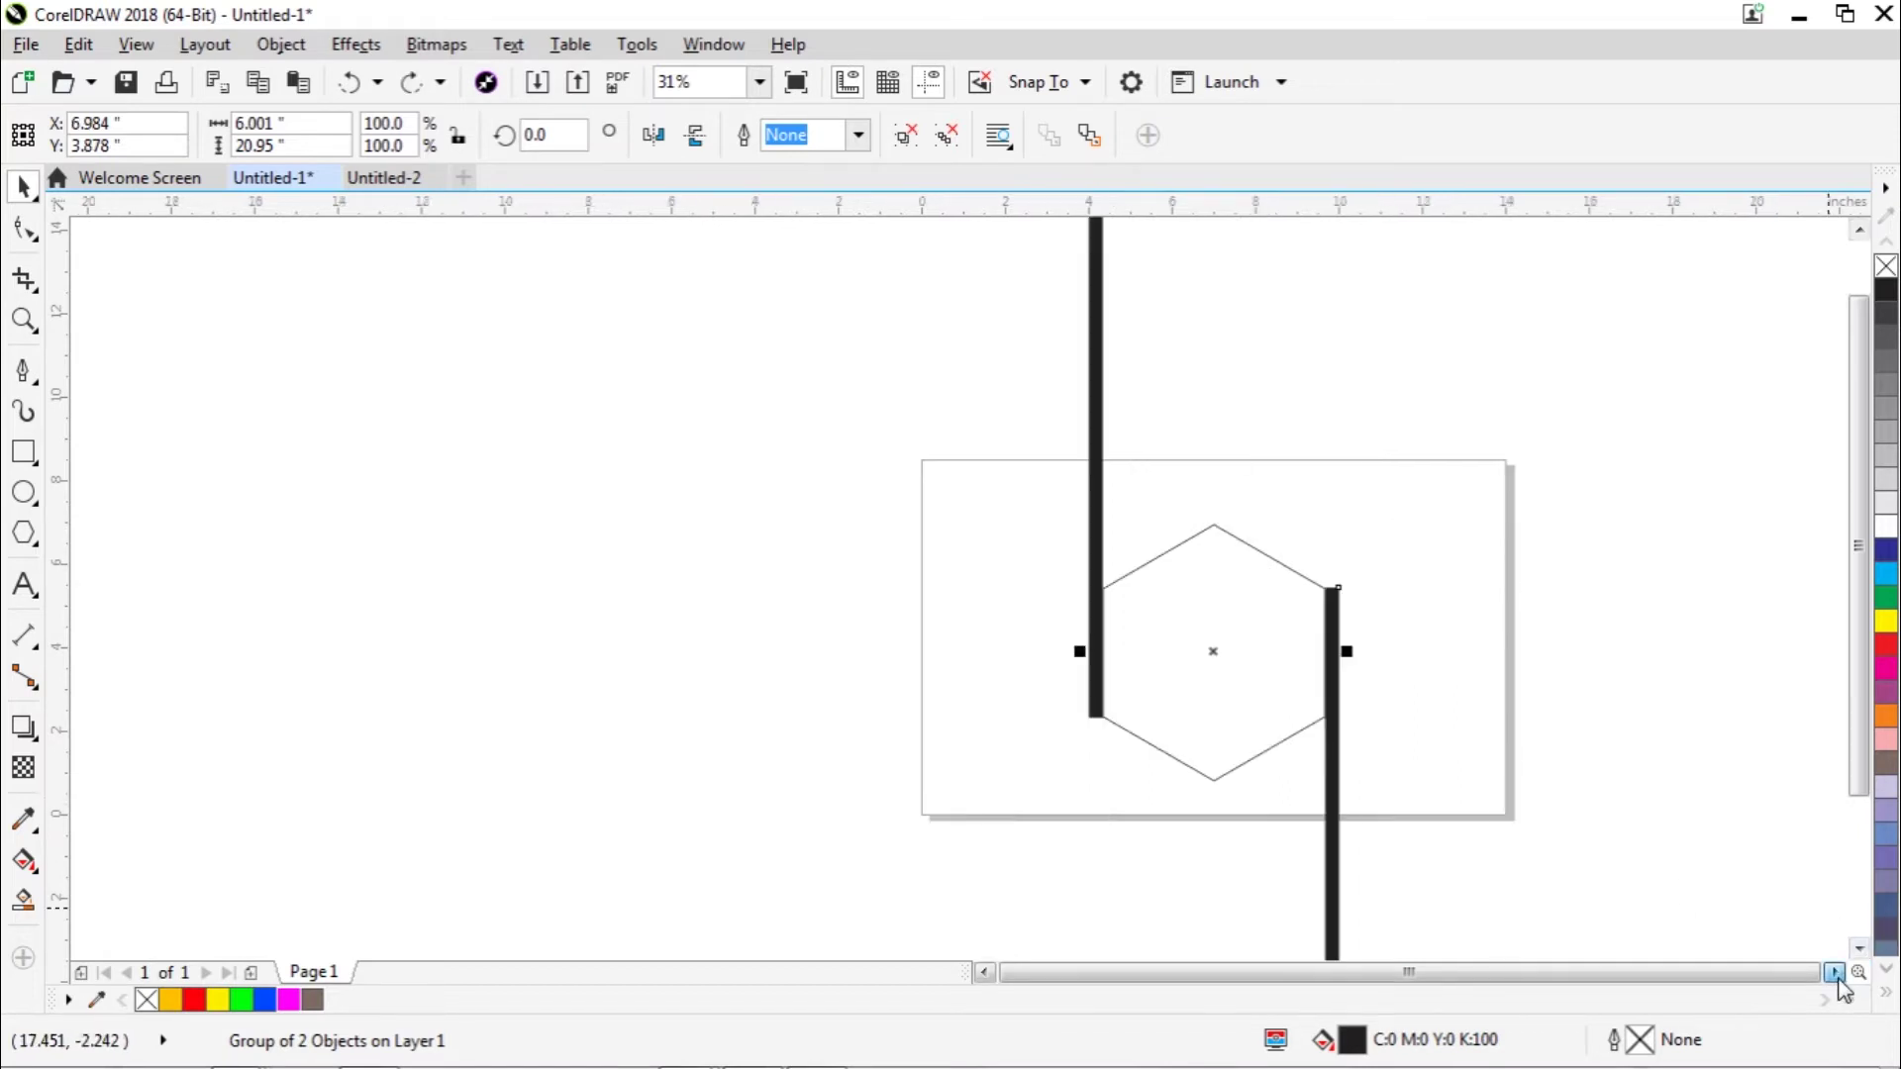
{"action": "left_click", "coordinate": [1835, 974]}
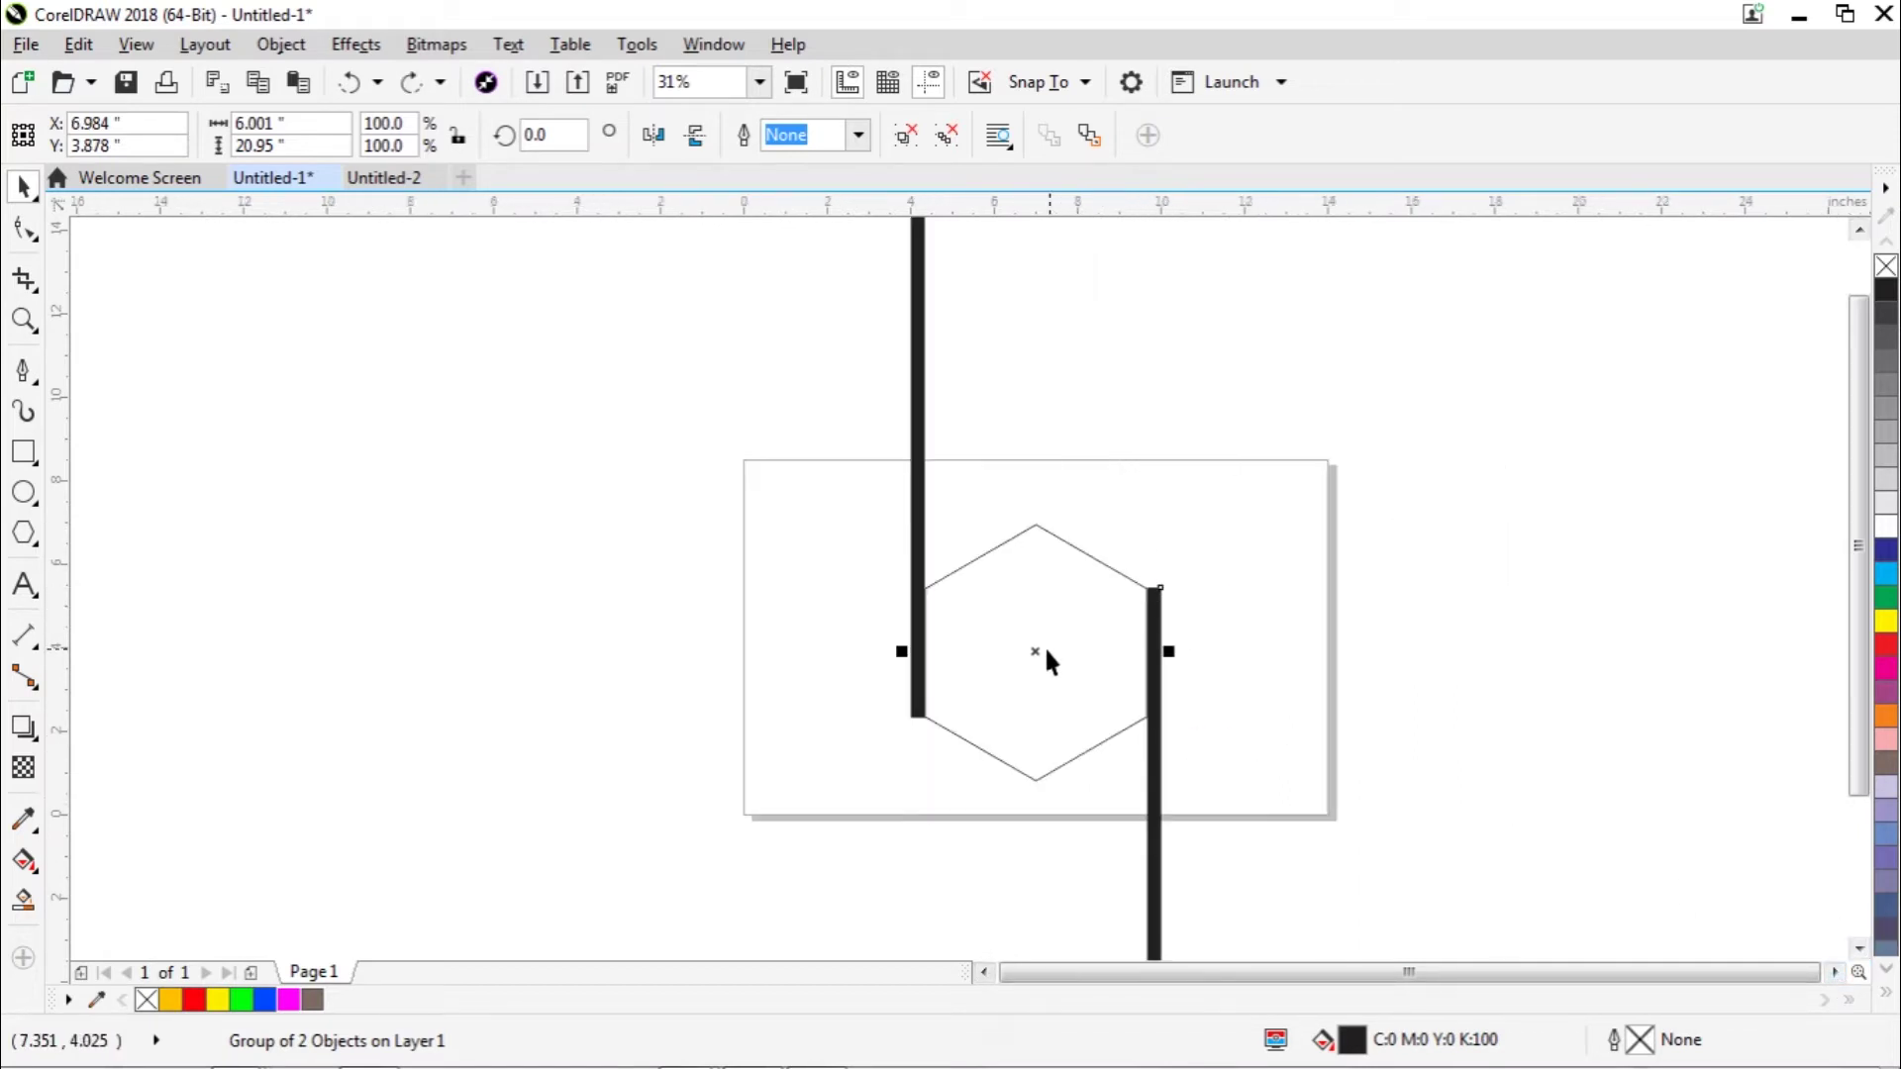
{"action": "right_click", "coordinate": [1158, 646]}
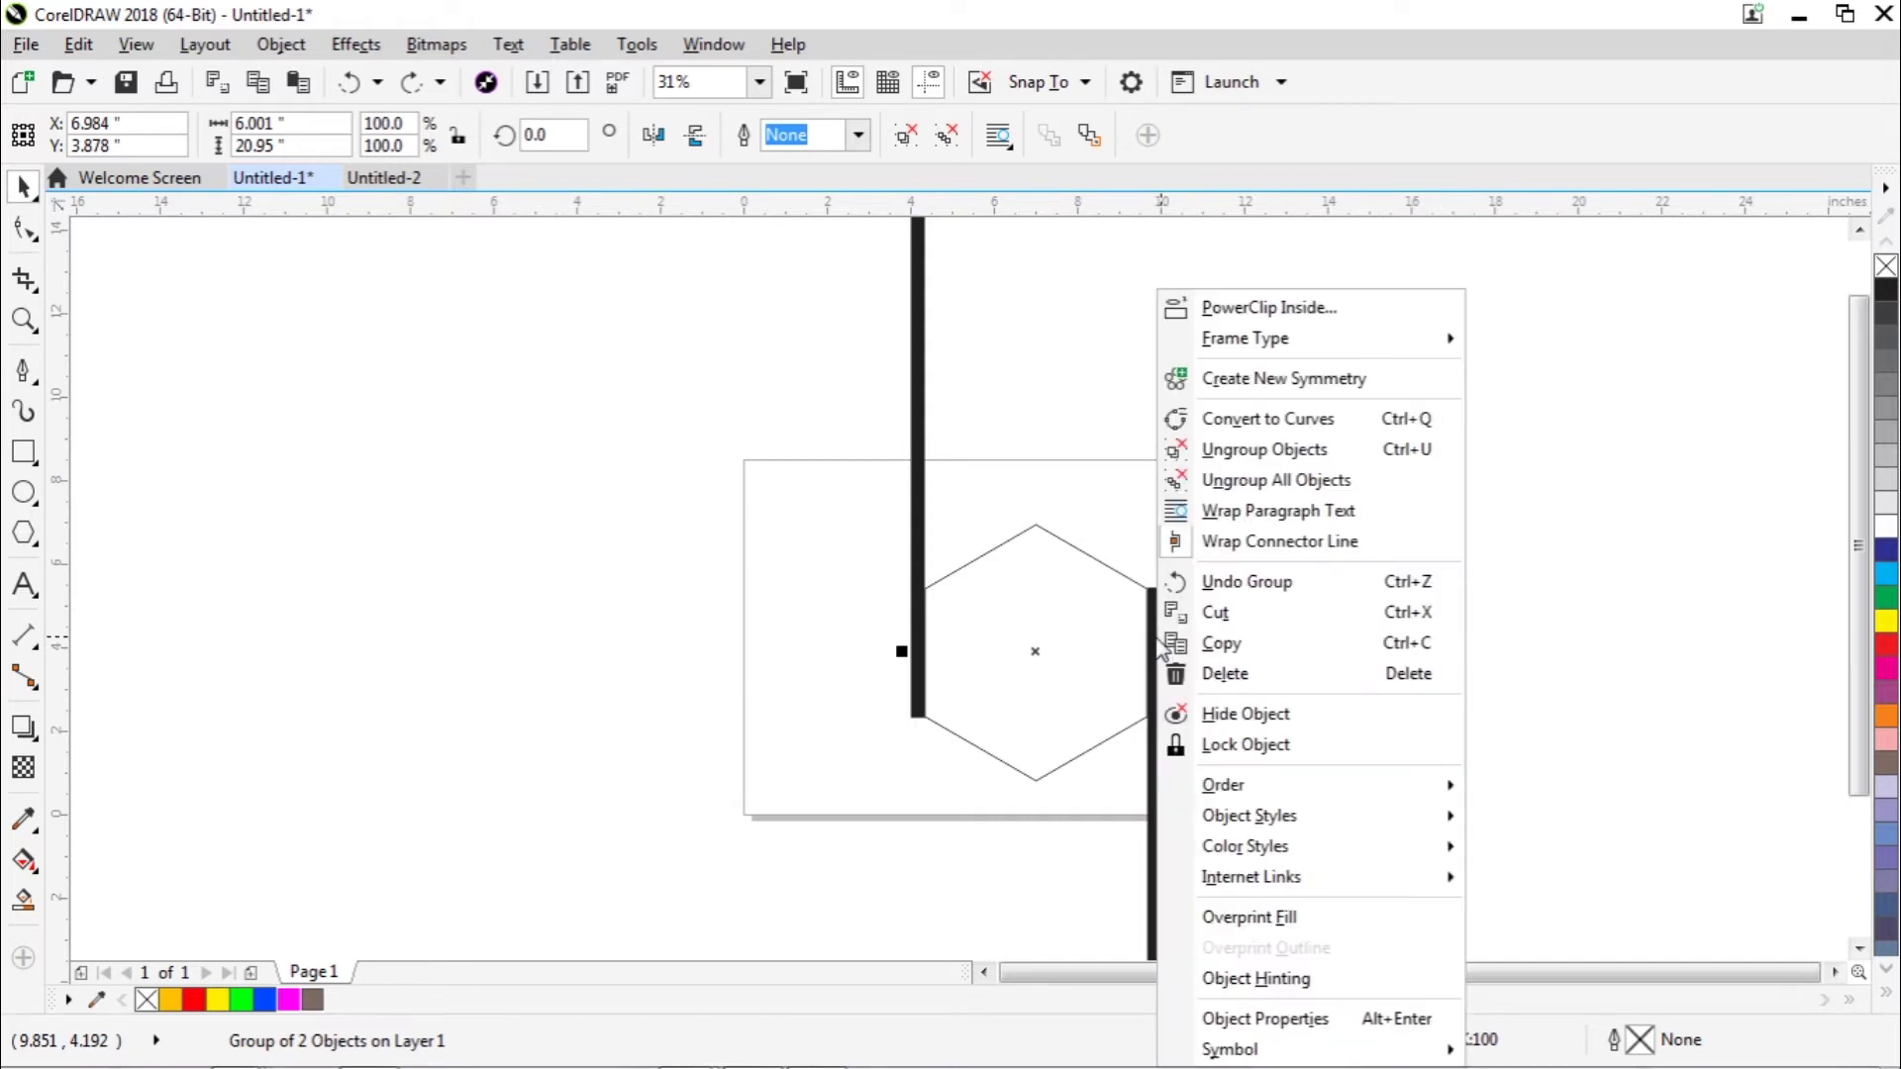
{"action": "left_click", "coordinate": [1228, 649]}
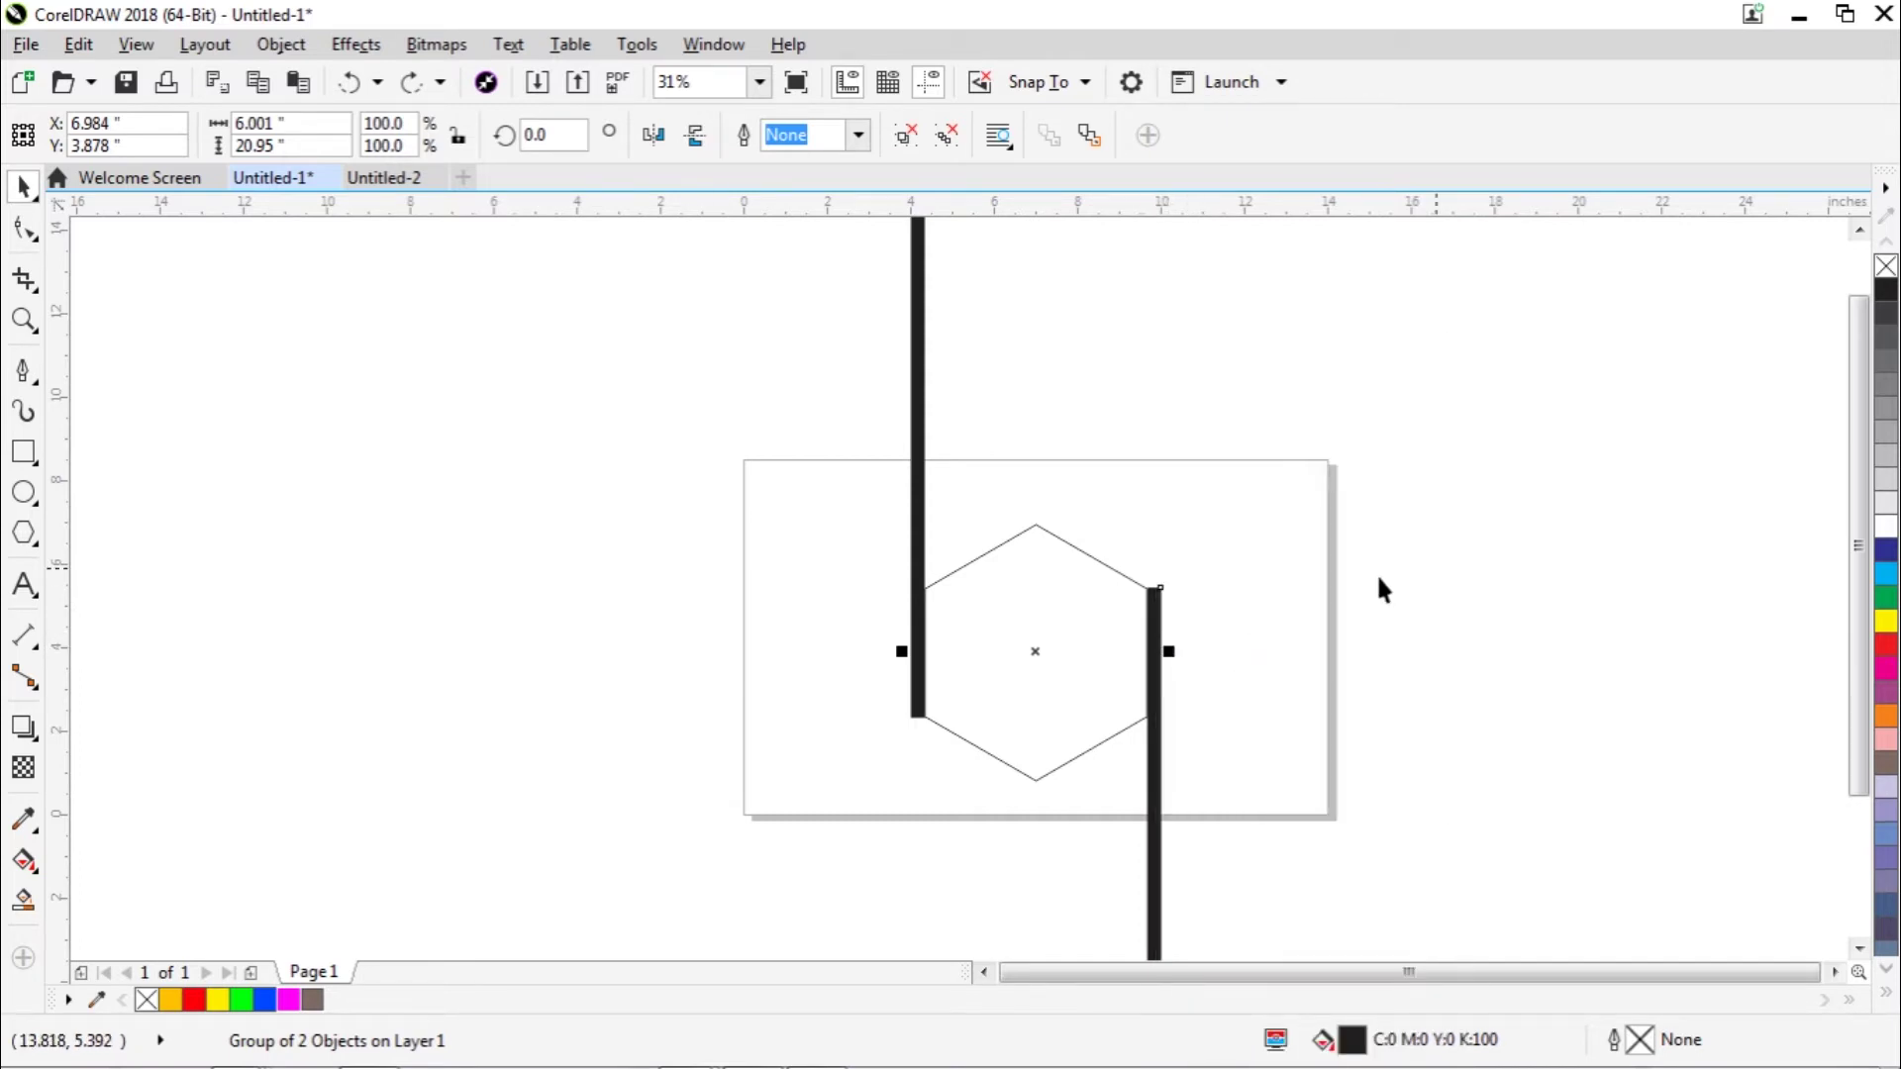
{"action": "right_click", "coordinate": [1492, 546]}
{"action": "left_click", "coordinate": [1555, 758]}
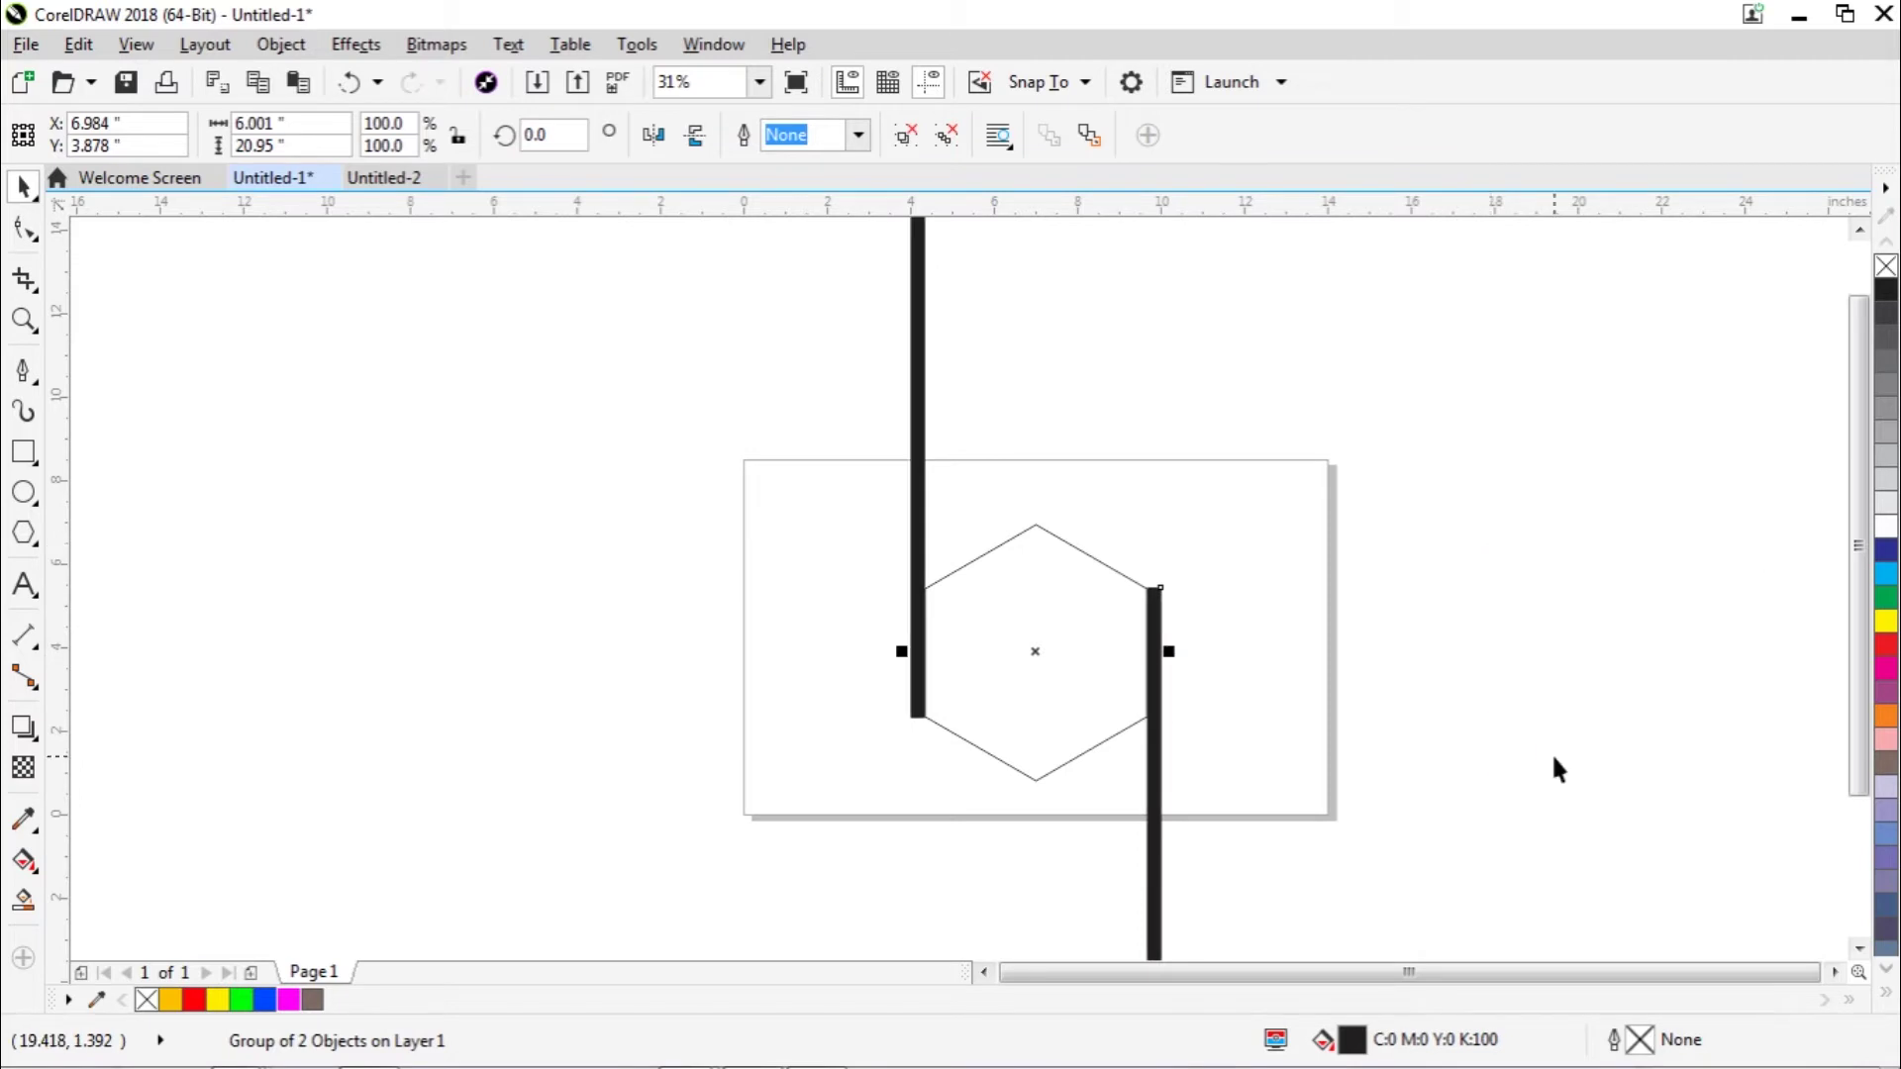
{"action": "left_click_drag", "start_coordinate": [1158, 705], "coordinate": [1265, 713]}
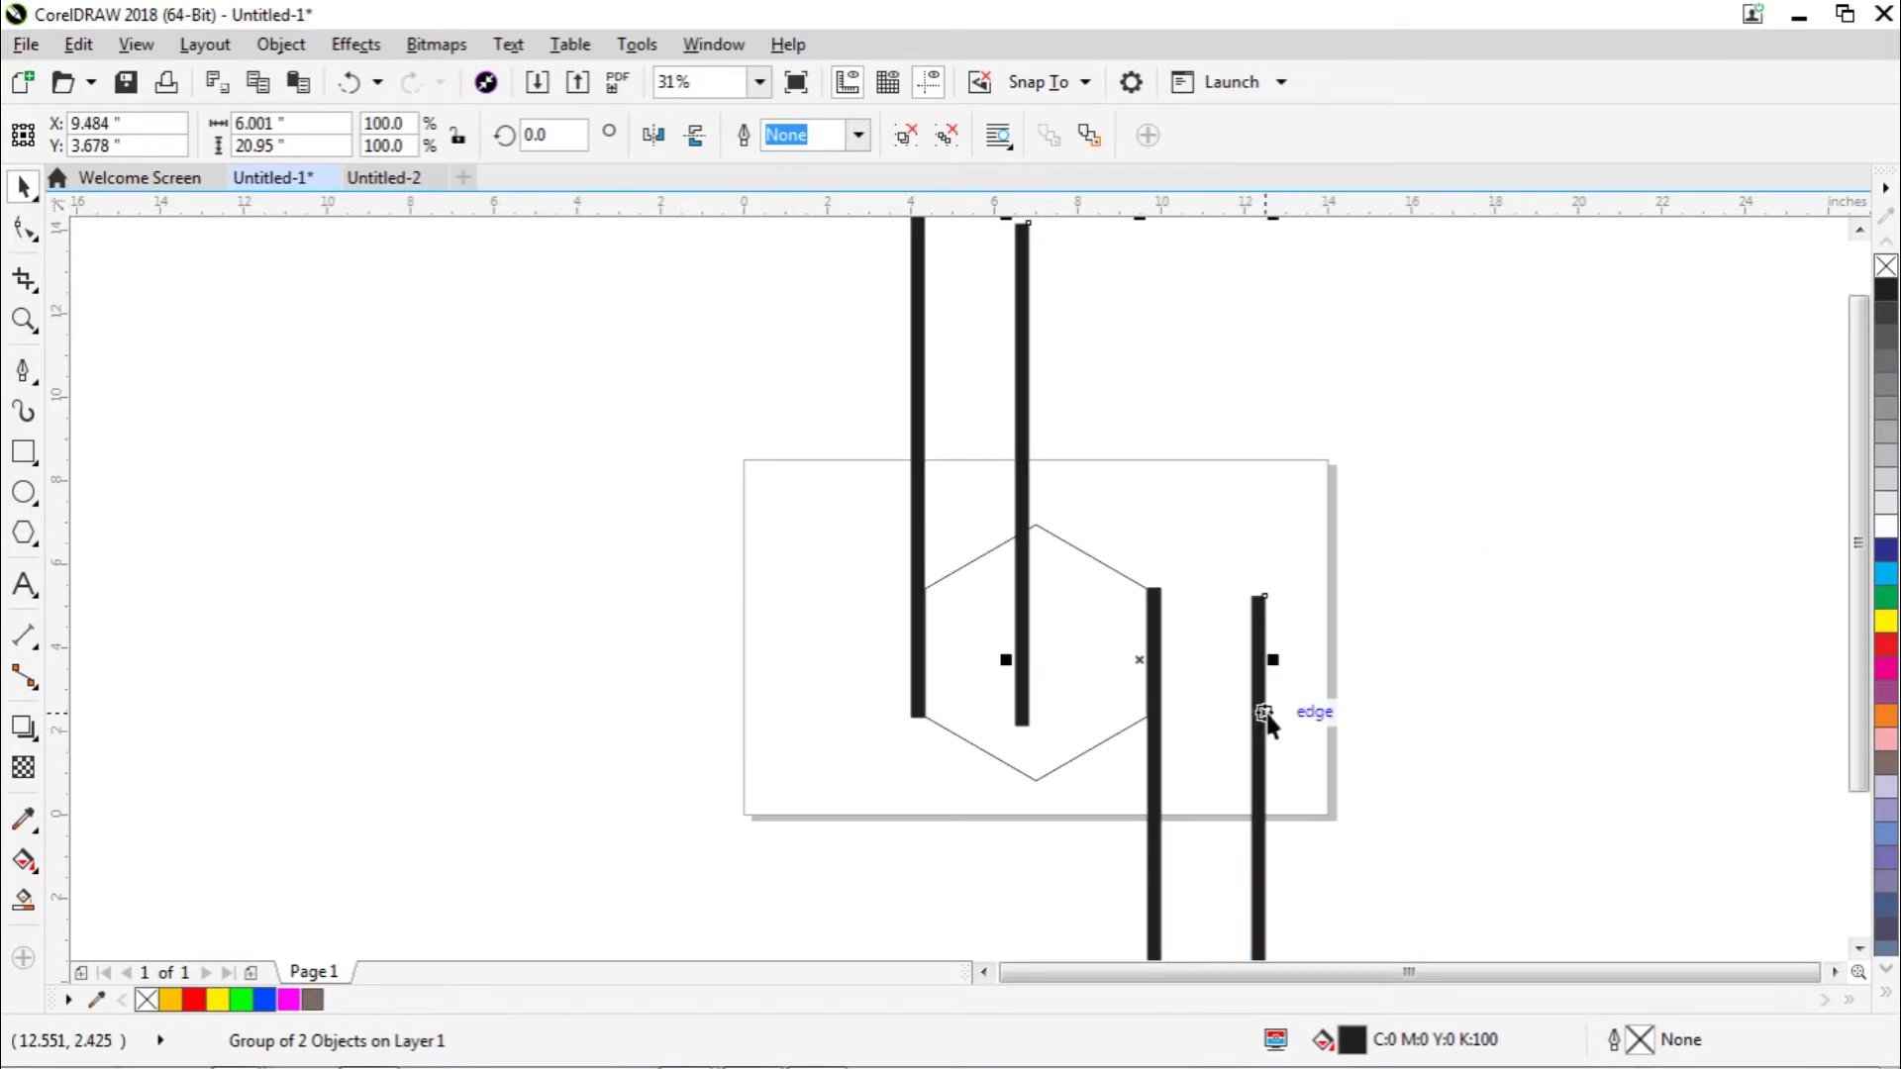
{"action": "key", "text": "ctrl+z"}
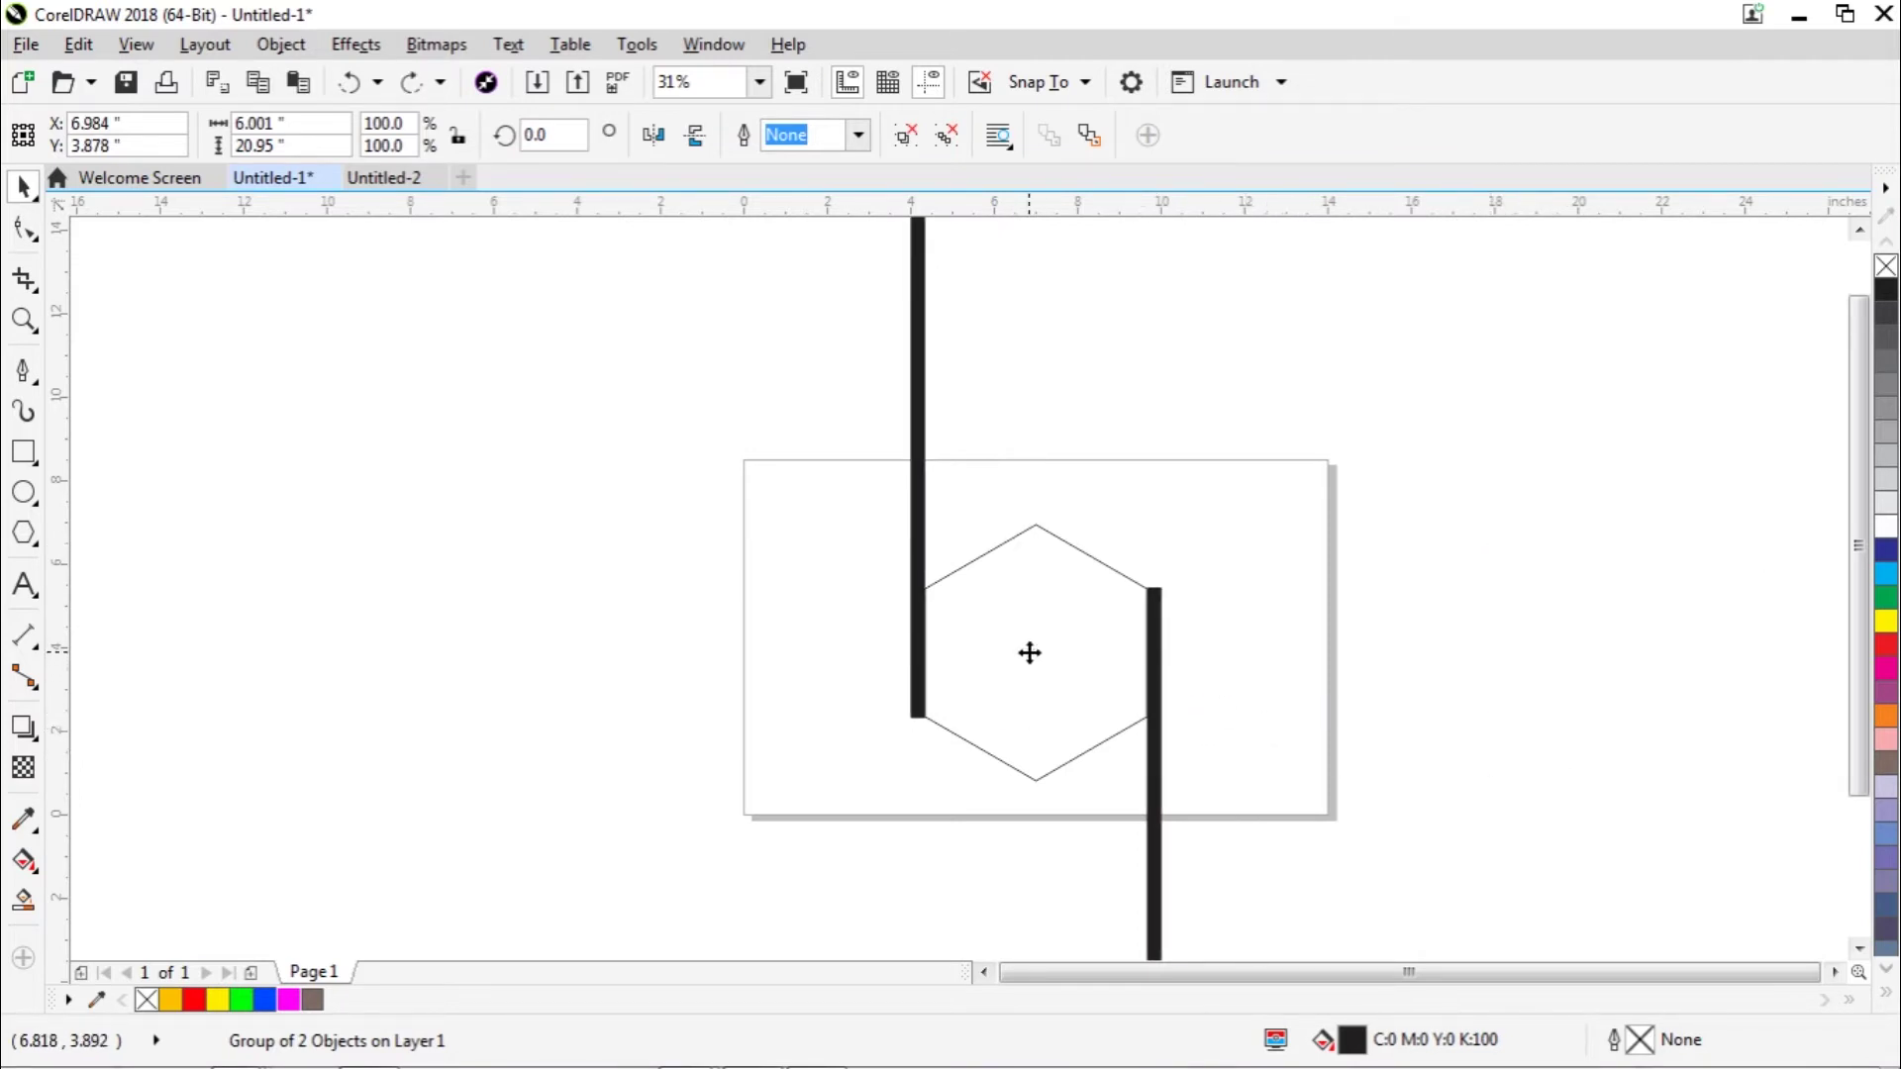
Step: Rotate the duplicate group about its center to about 298.9° so its bars follow the hexagon's upper-left and lower-right sides
{"action": "left_click", "coordinate": [1029, 652]}
{"action": "scroll", "coordinate": [1418, 607], "scroll_direction": "down", "scroll_amount": 2}
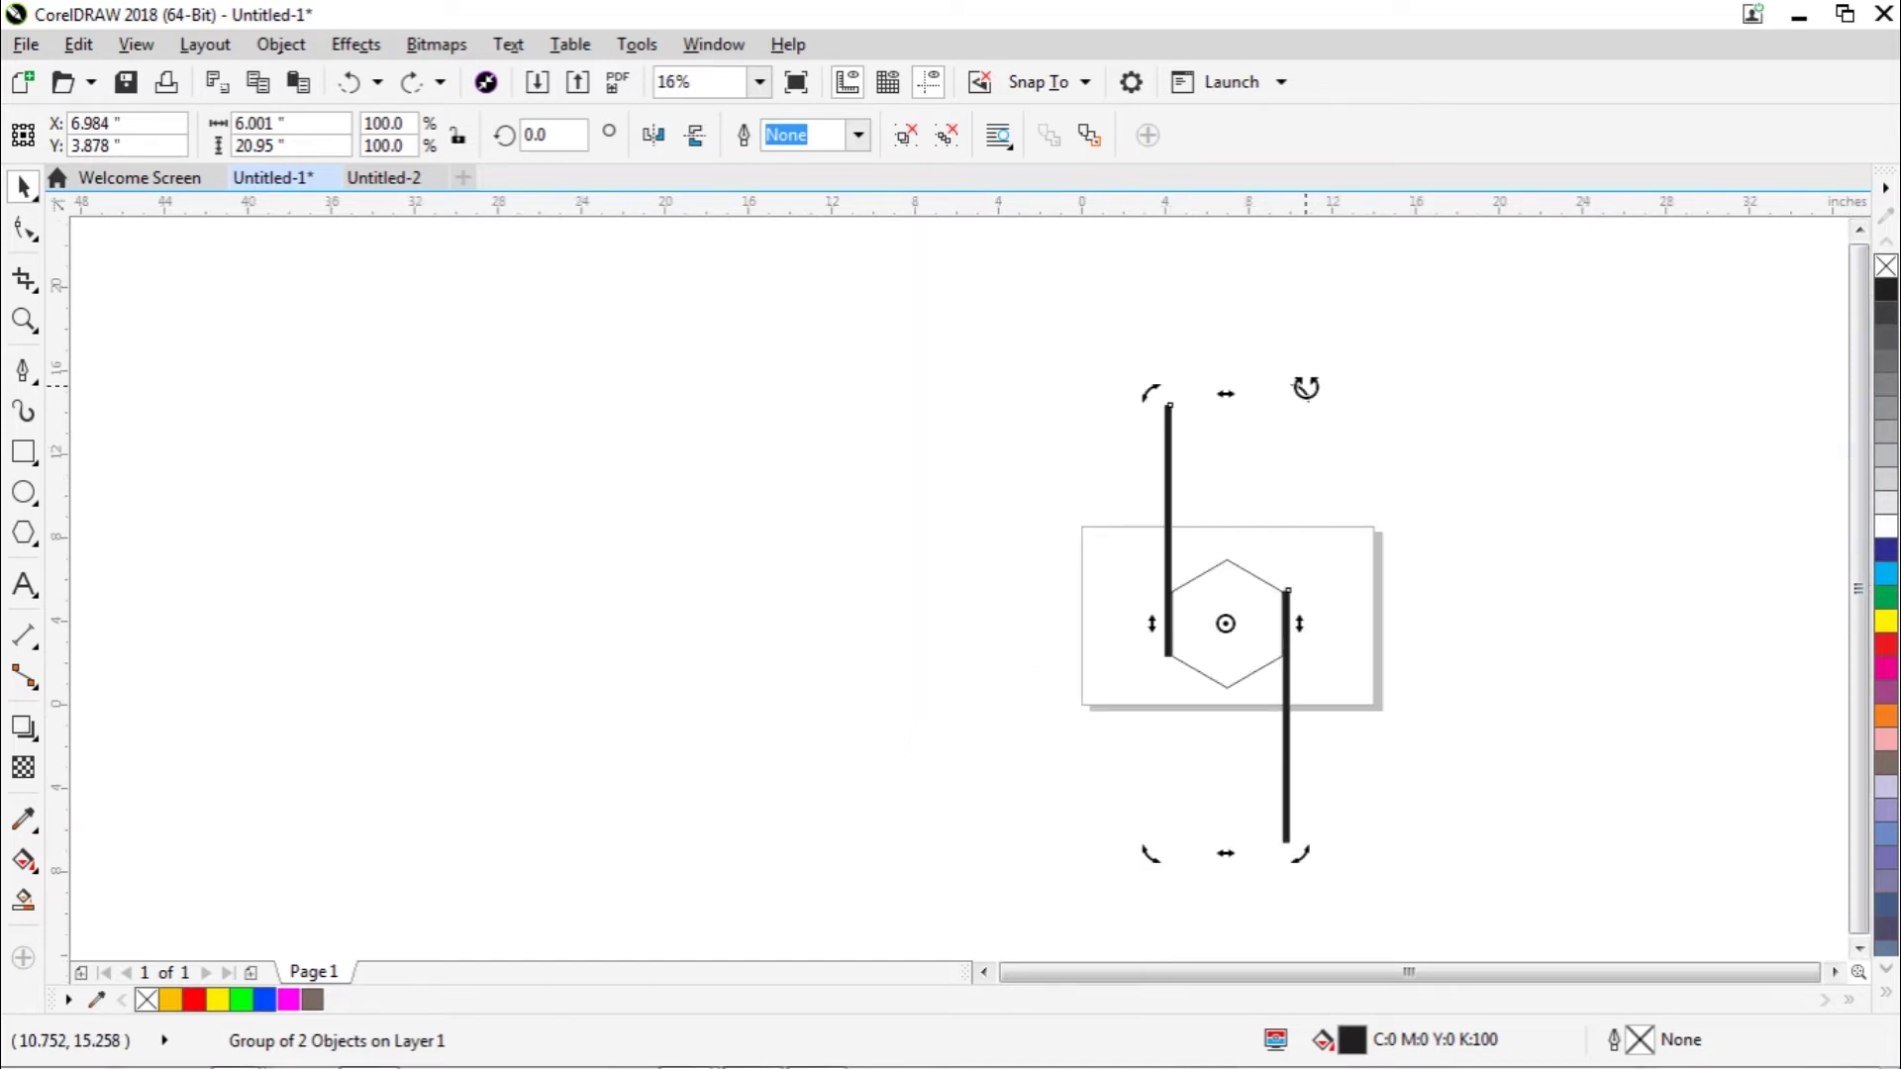
{"action": "left_click_drag", "start_coordinate": [1306, 388], "coordinate": [1469, 580]}
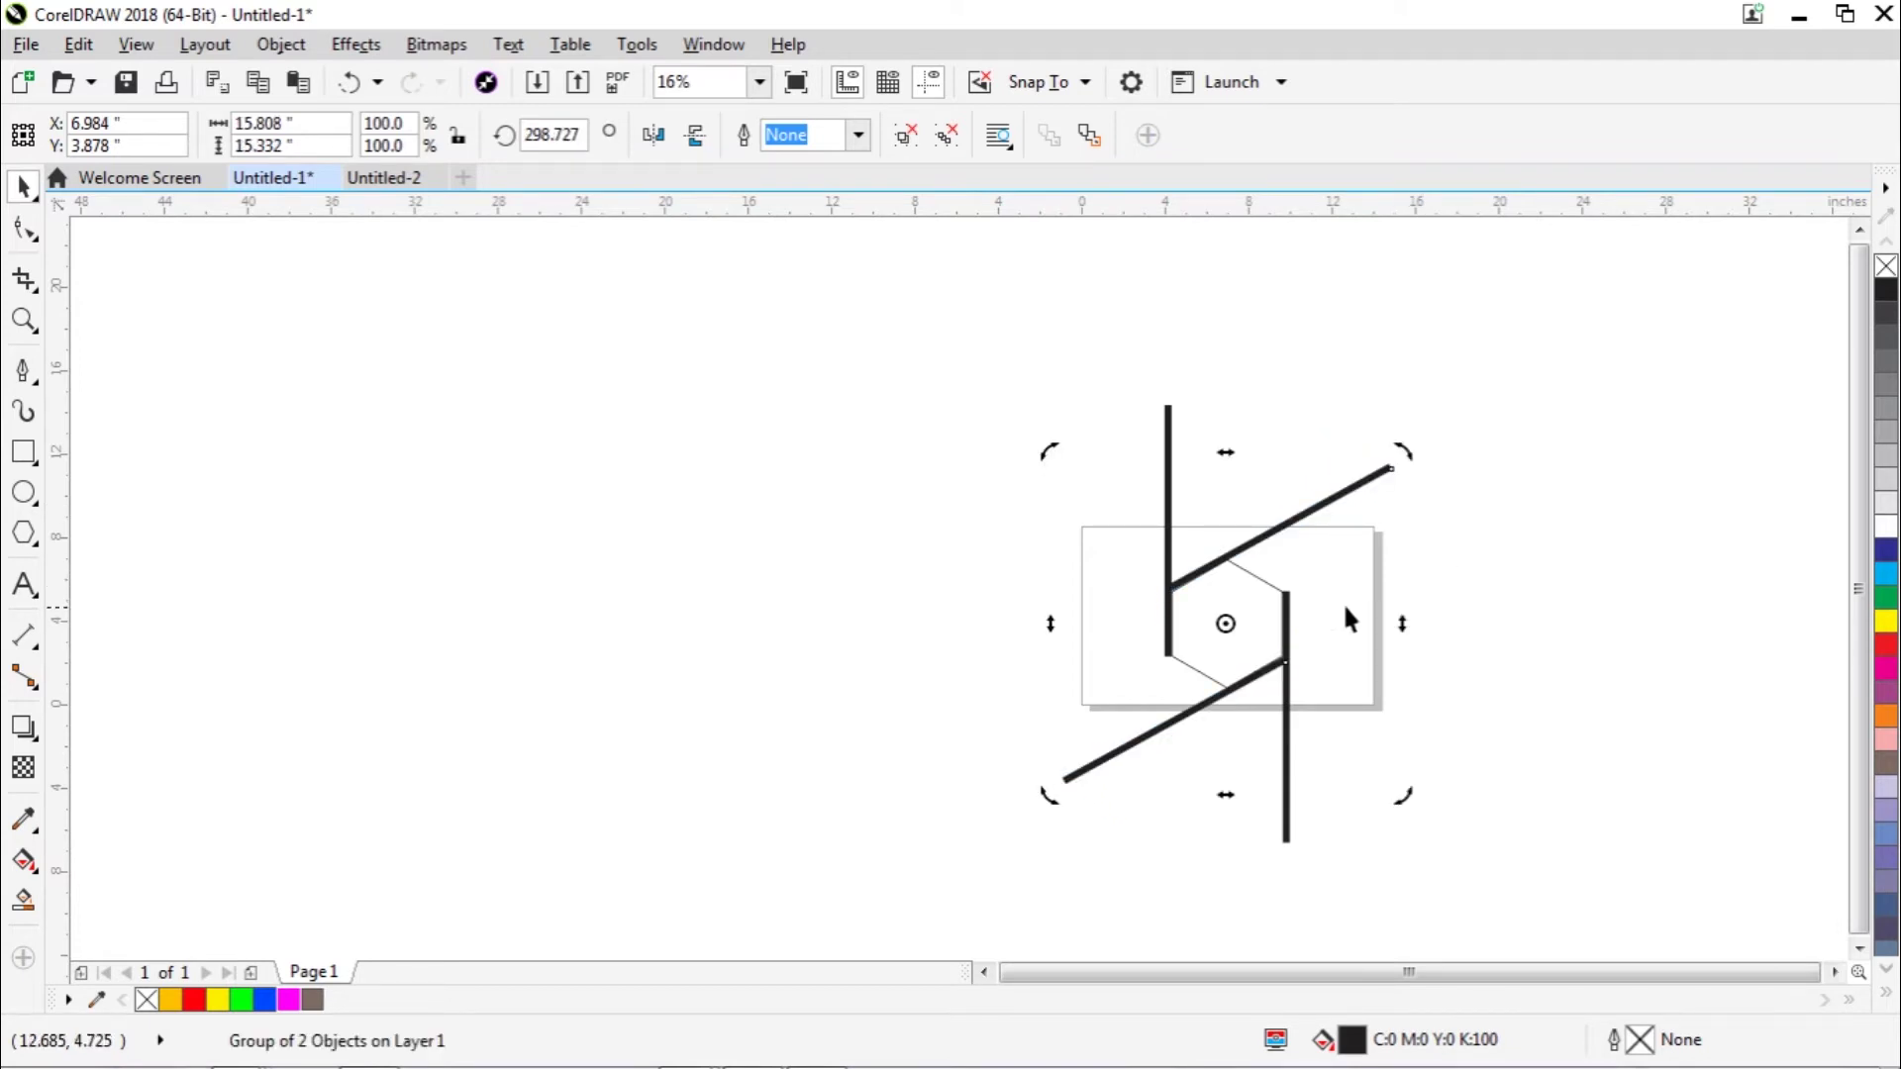
{"action": "left_click_drag", "start_coordinate": [1411, 449], "coordinate": [1406, 443]}
Step: Skew the rotated pair slightly vertically to fit the hexagon's upper-left side, then deselect it
{"action": "scroll", "coordinate": [1314, 534], "scroll_direction": "up", "scroll_amount": 4}
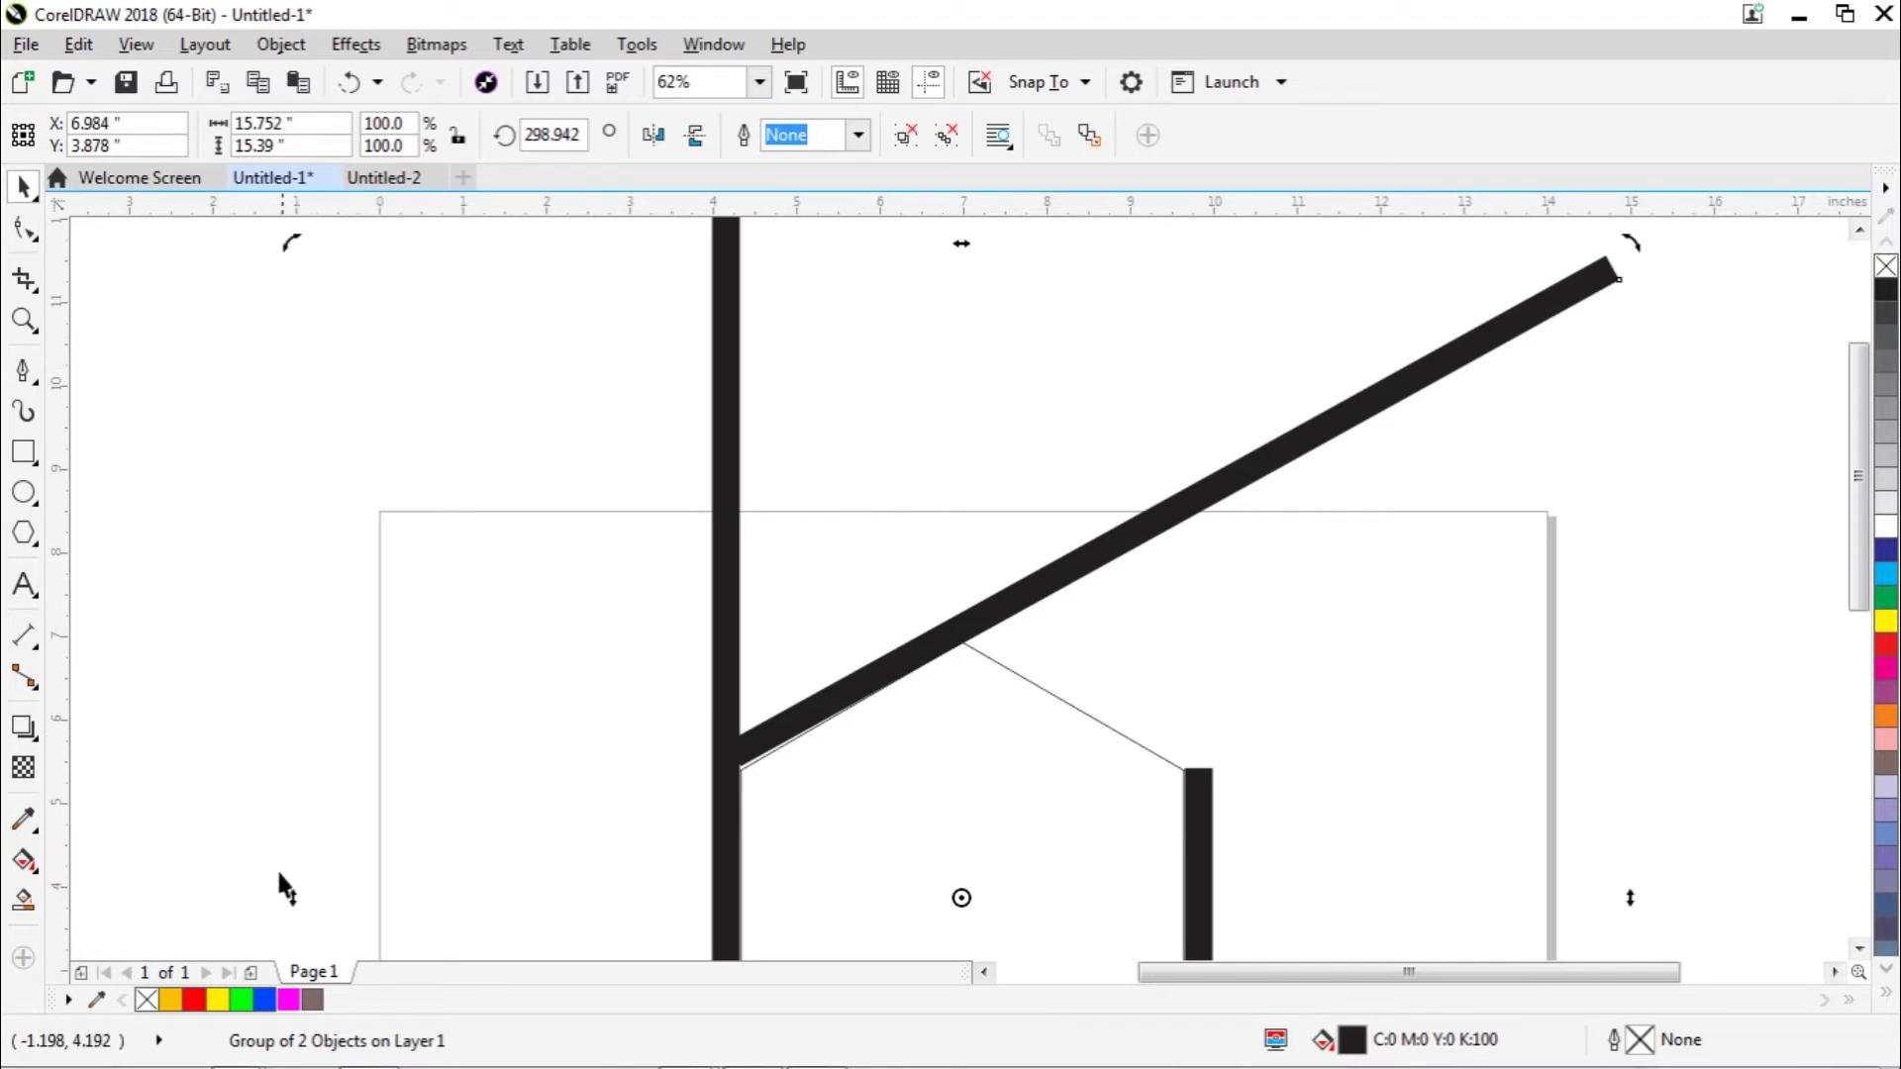
{"action": "left_click_drag", "start_coordinate": [288, 903], "coordinate": [288, 906]}
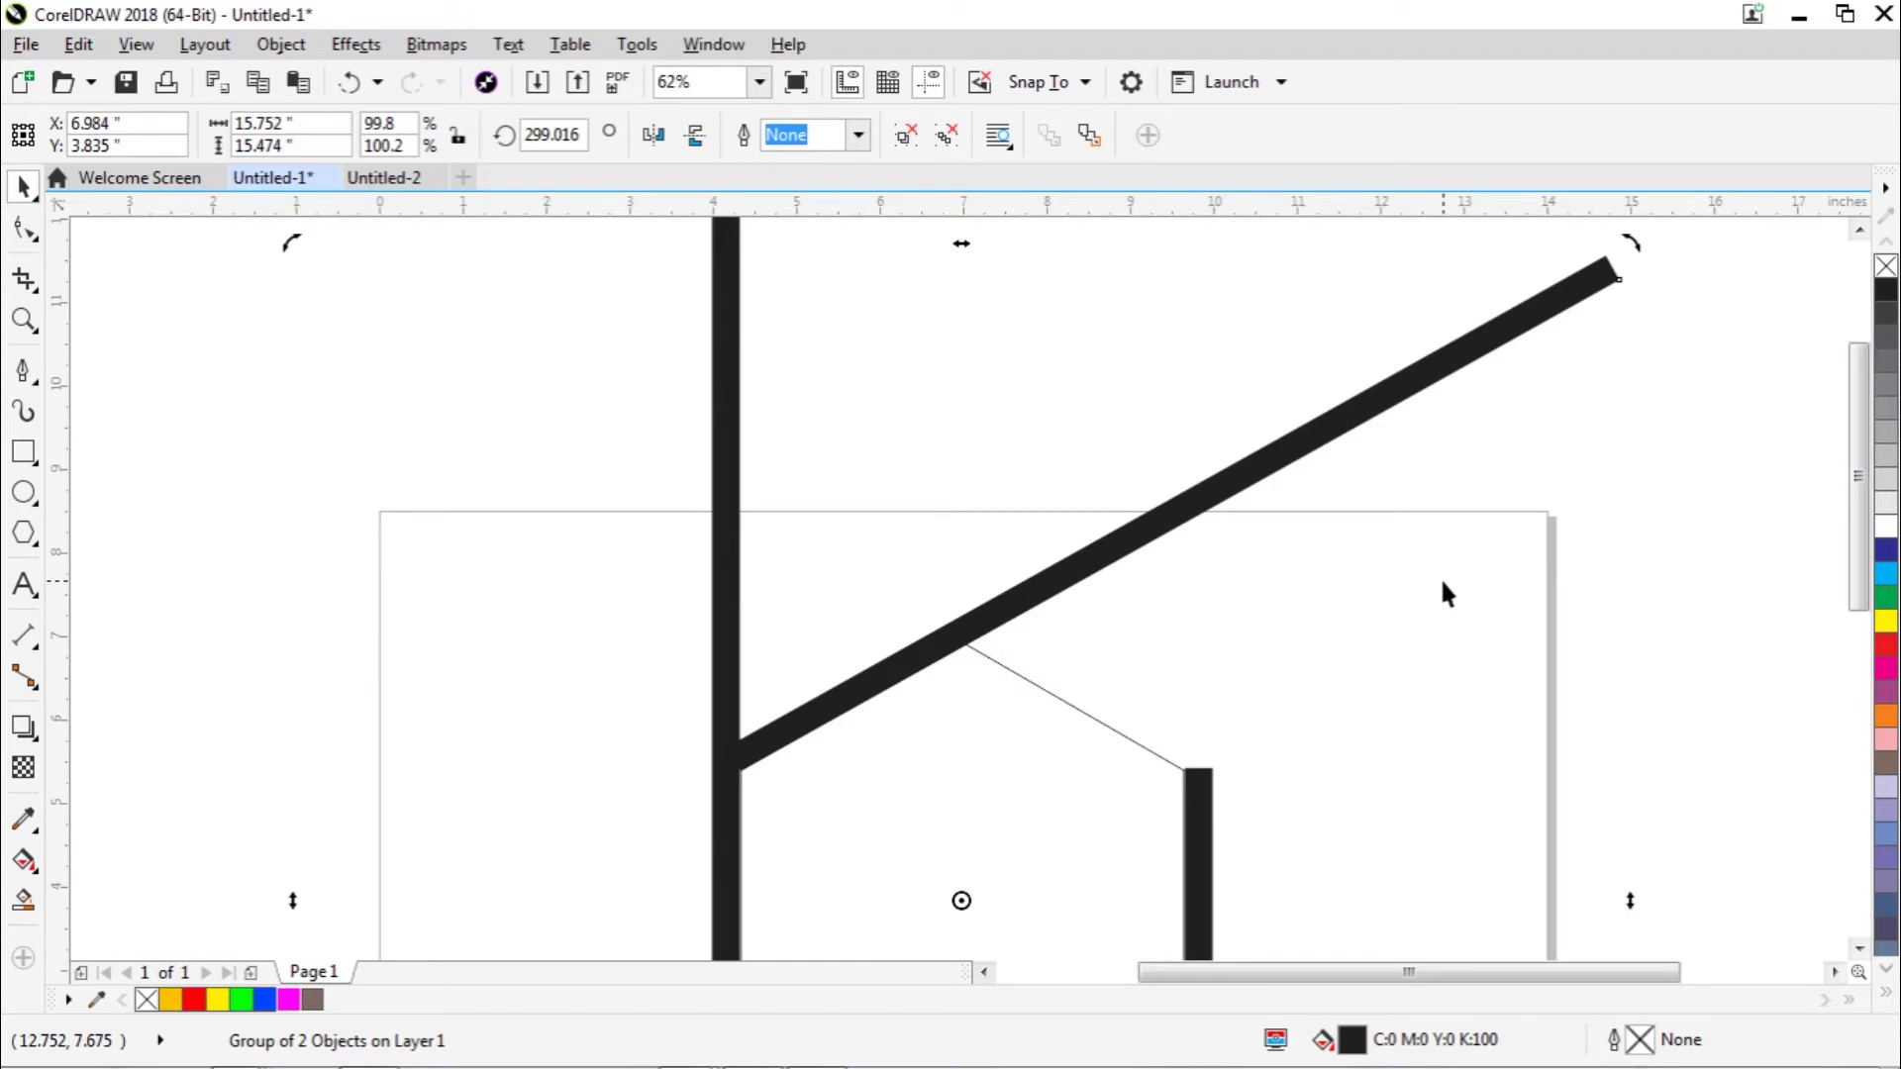
{"action": "scroll", "coordinate": [1442, 584], "scroll_direction": "down", "scroll_amount": 5}
{"action": "left_click", "coordinate": [1693, 596]}
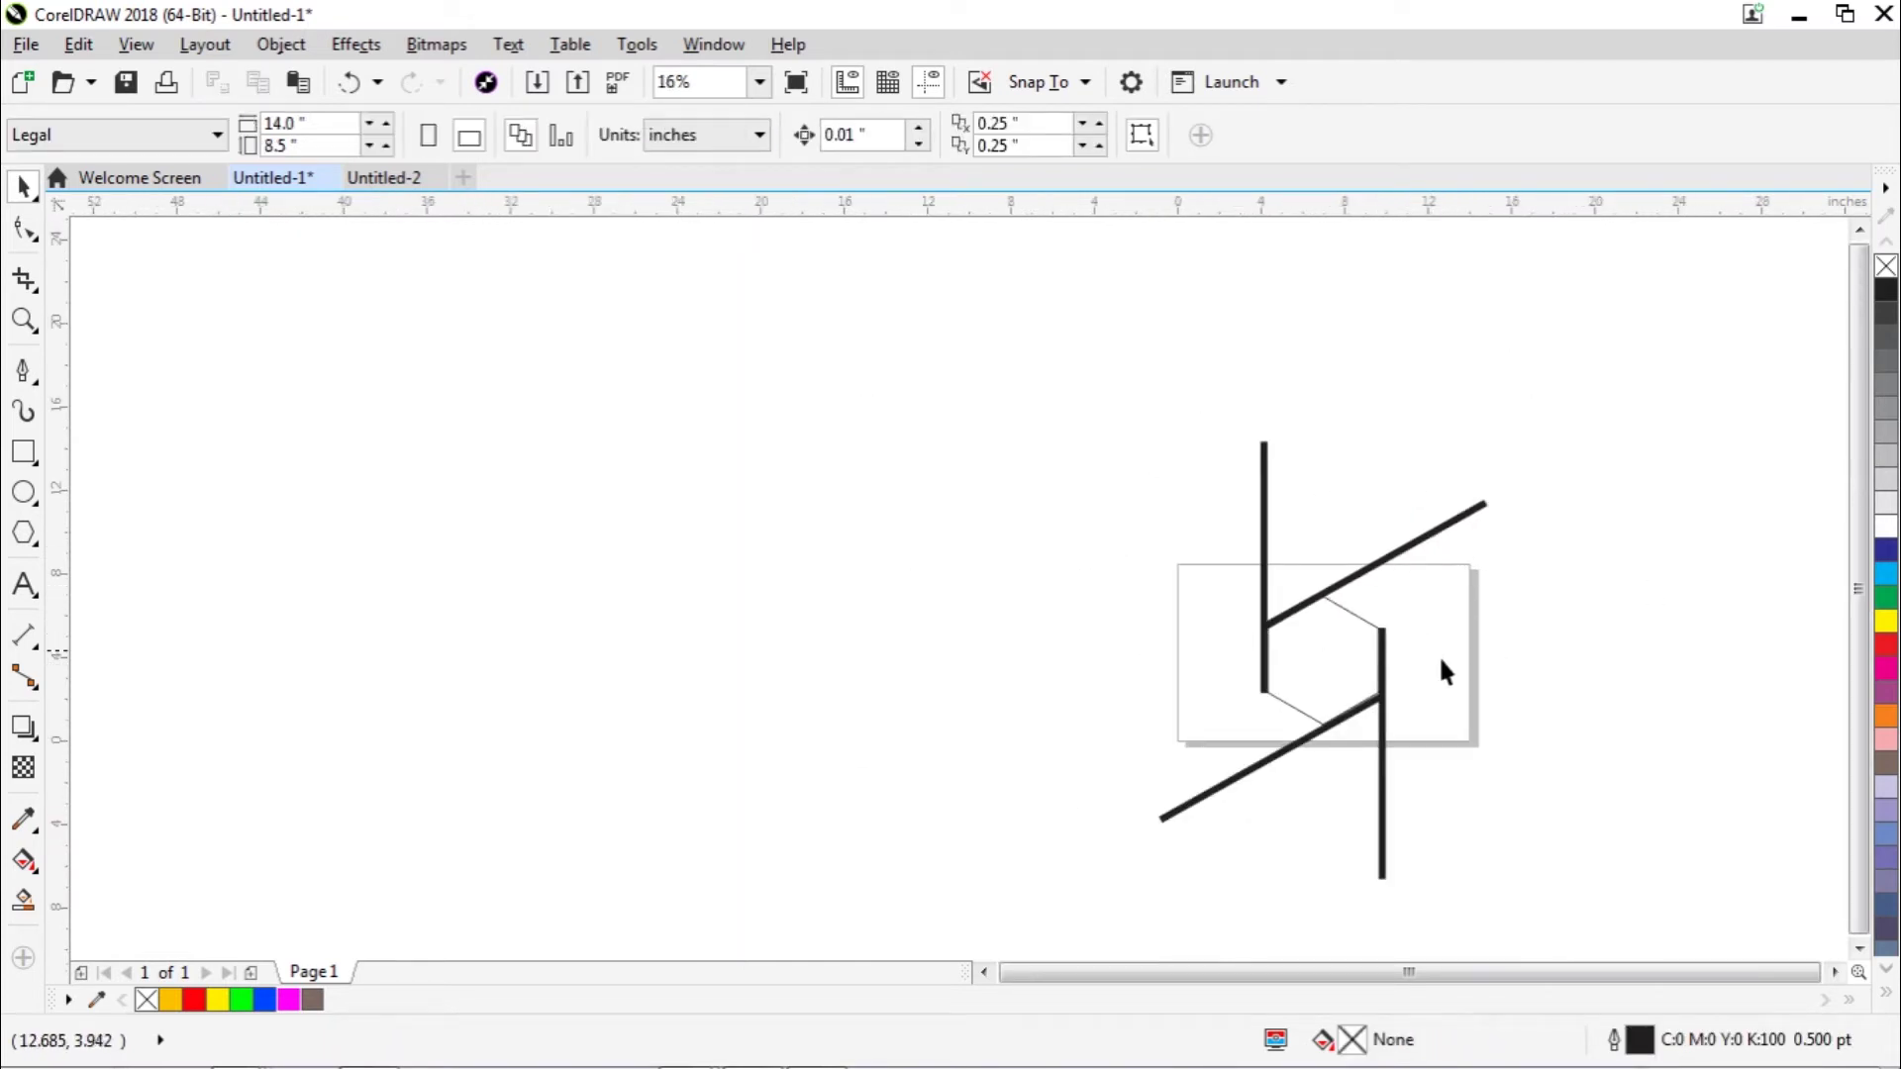
Step: Paste another duplicate of the vertical bar group in place over the original
{"action": "right_click", "coordinate": [1551, 620]}
{"action": "left_click", "coordinate": [1616, 827]}
{"action": "left_click_drag", "start_coordinate": [1331, 659], "coordinate": [1414, 659]}
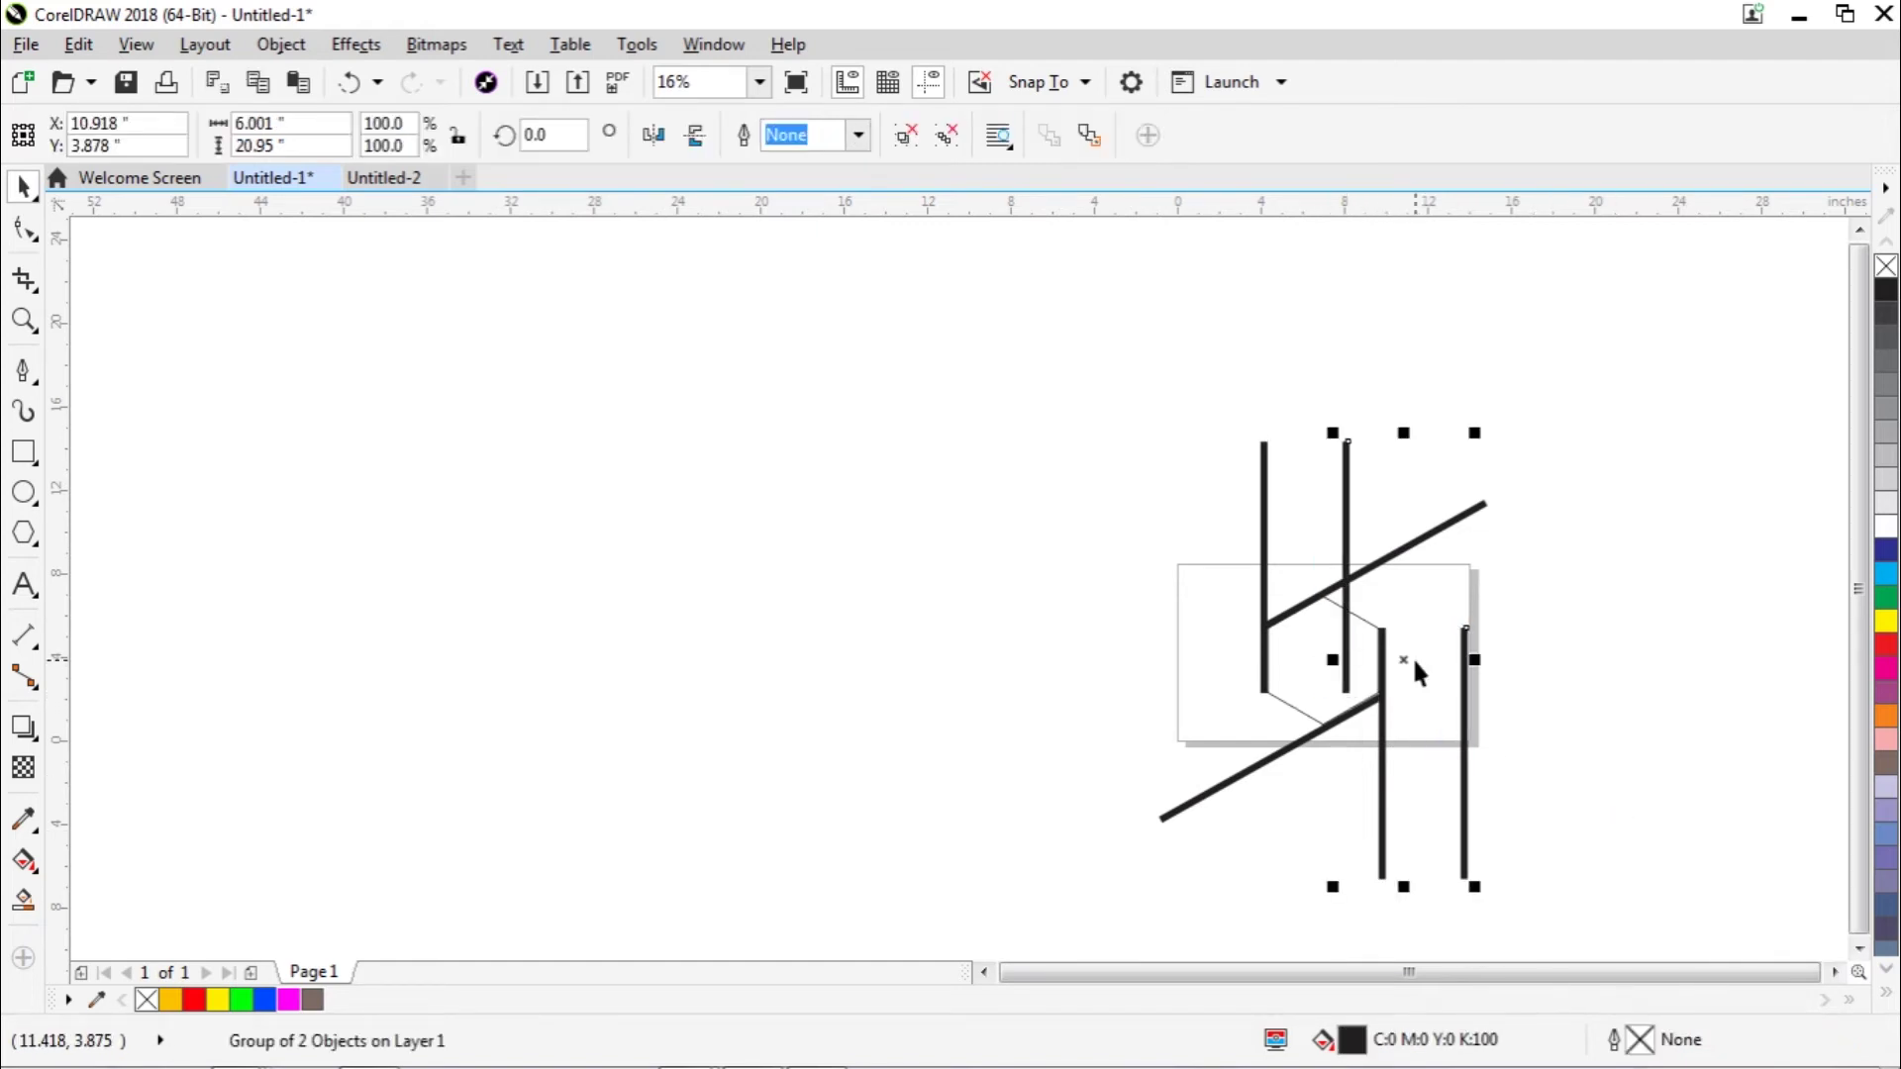
{"action": "key", "text": "ctrl+z"}
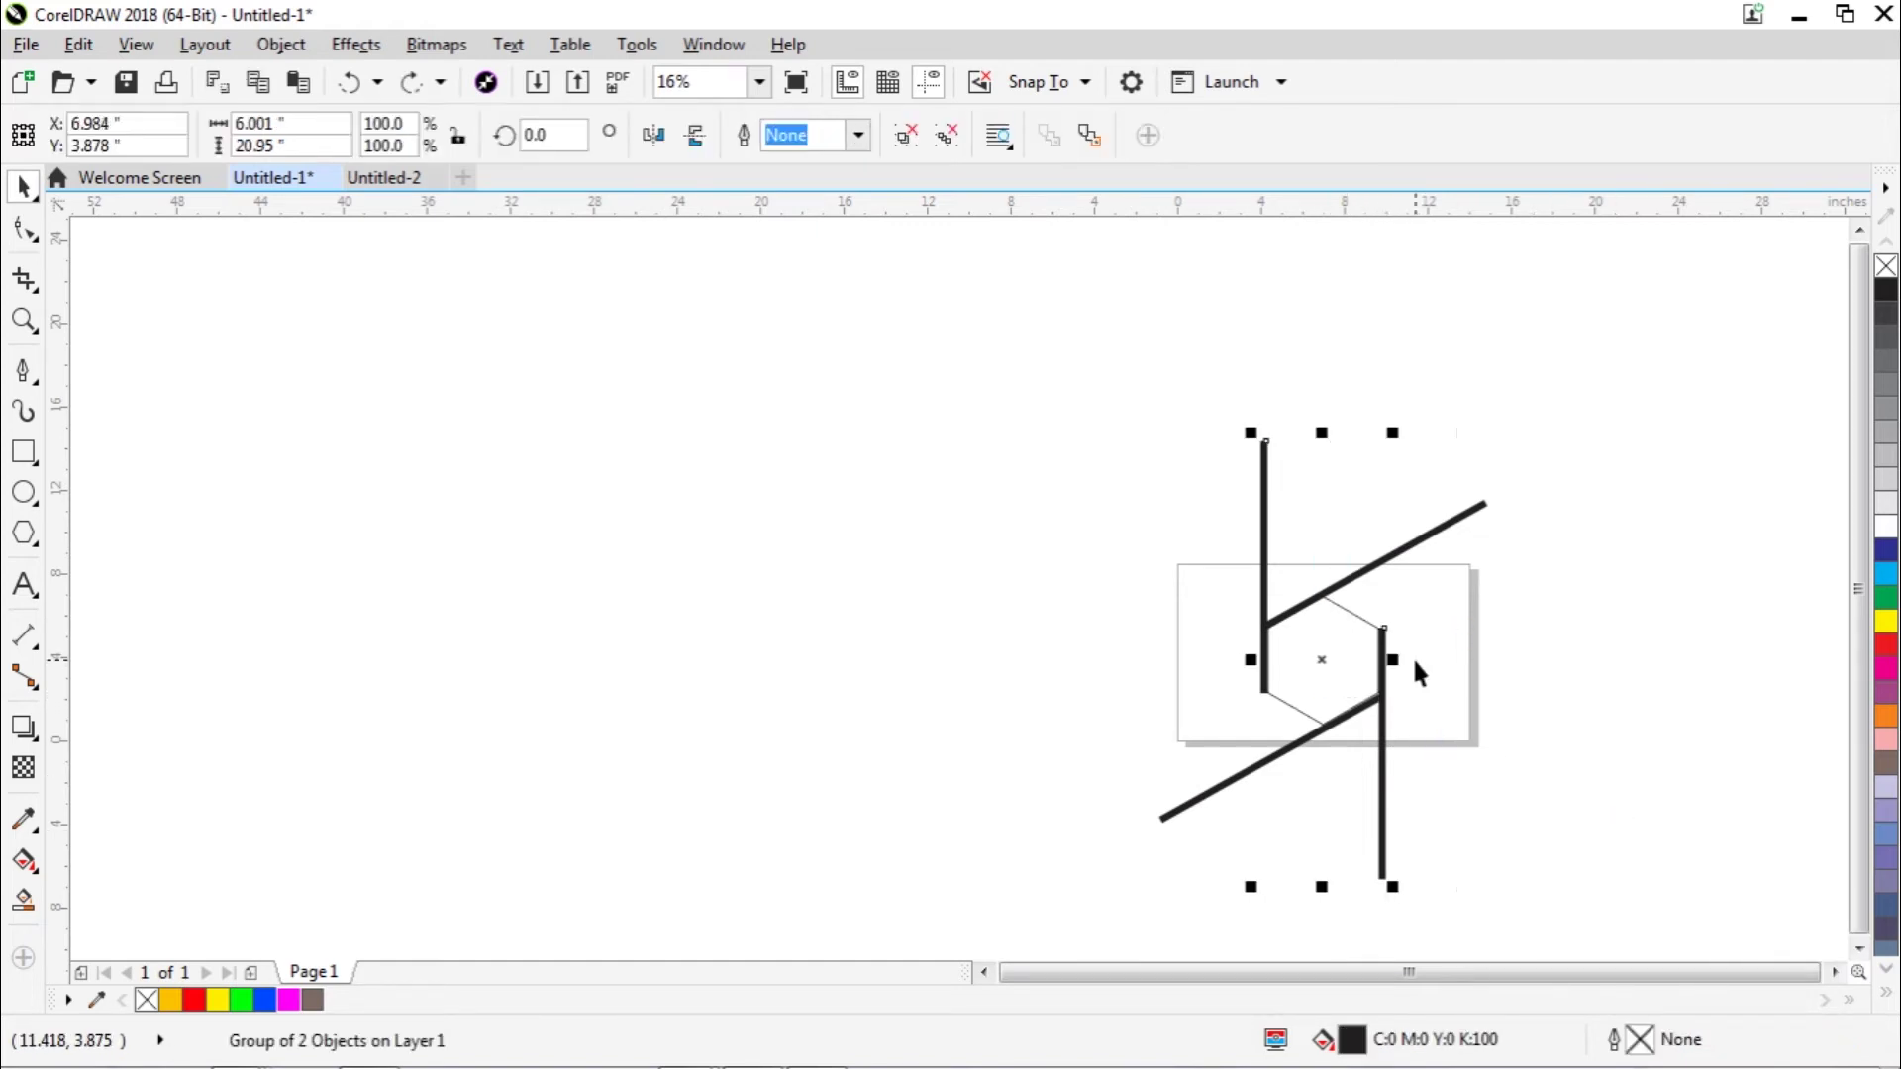
Step: Rotate the new duplicate group to about 240.5° so its bars follow the hexagon's upper-right and lower-left sides, then deselect it
{"action": "left_click", "coordinate": [1323, 659]}
{"action": "left_click_drag", "start_coordinate": [1398, 432], "coordinate": [1518, 775]}
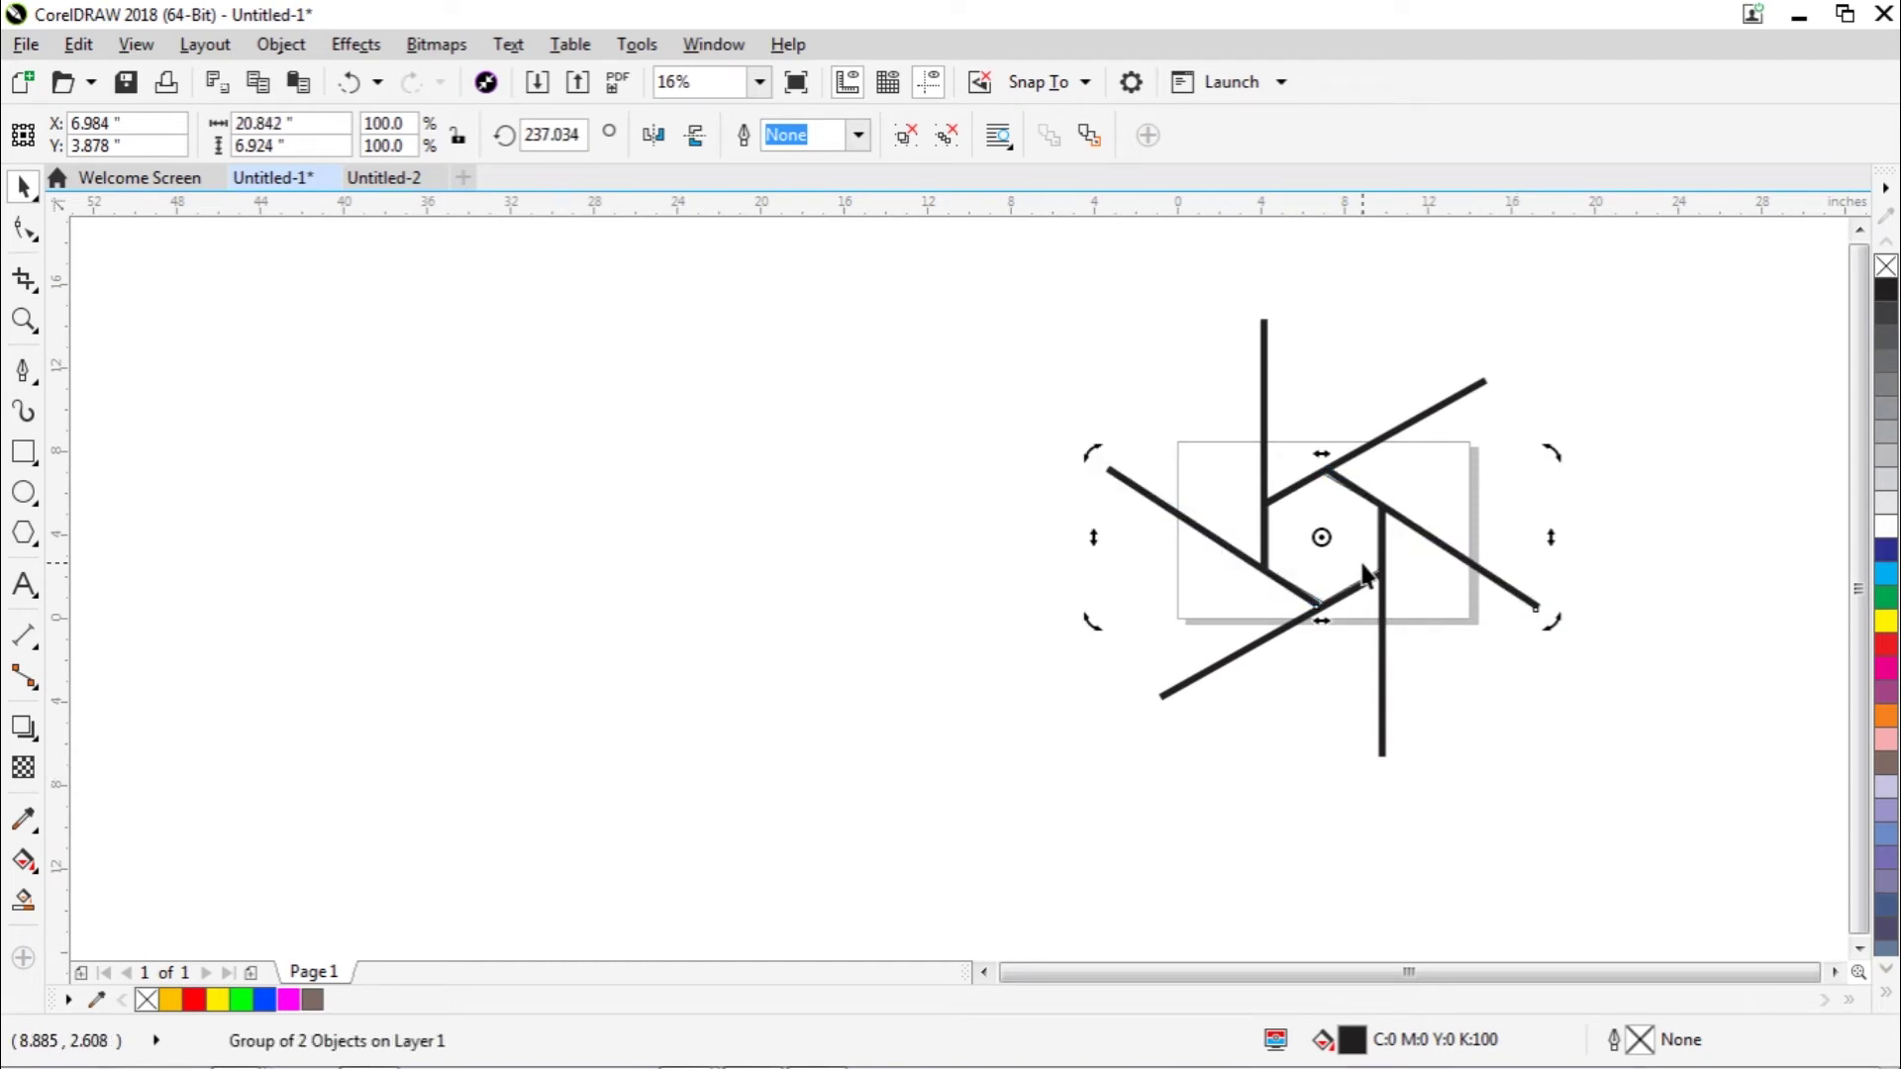
{"action": "scroll", "coordinate": [1363, 574], "scroll_direction": "down", "scroll_amount": 1}
{"action": "scroll", "coordinate": [1363, 574], "scroll_direction": "up", "scroll_amount": 2}
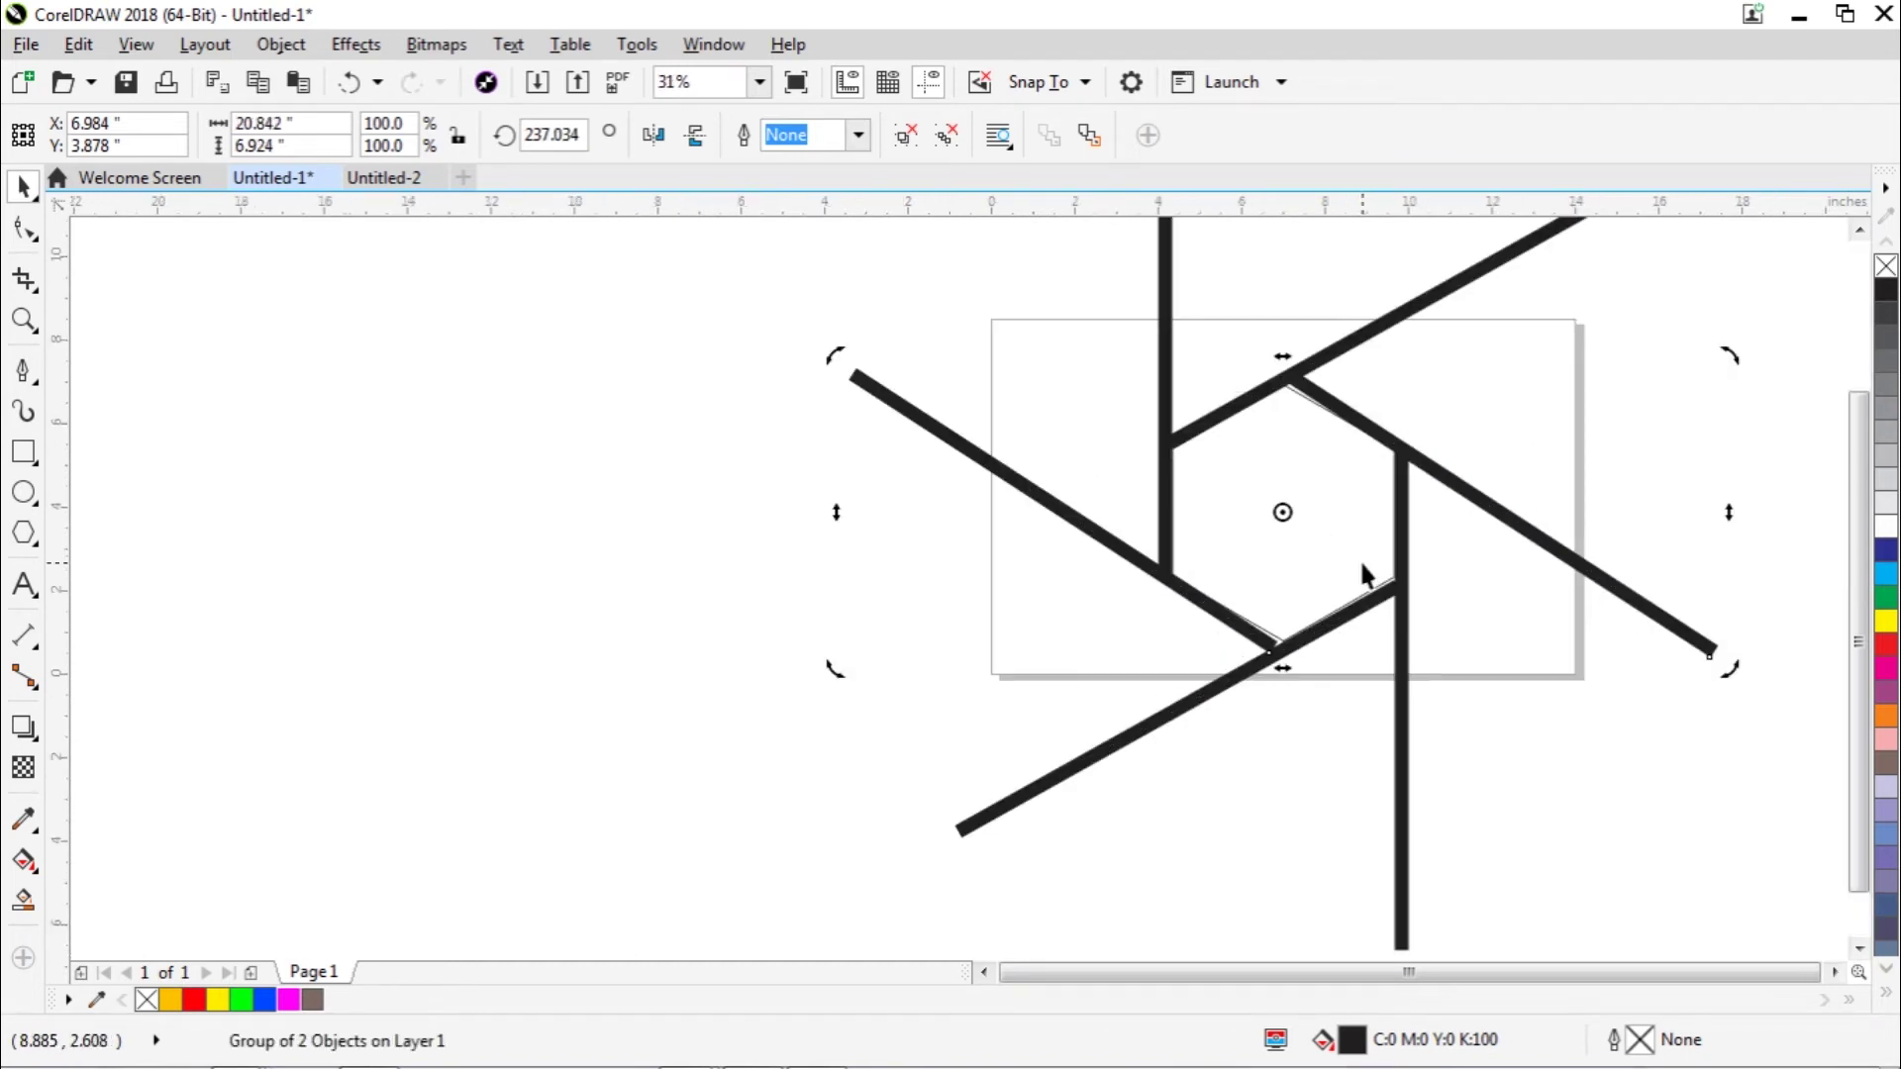
{"action": "scroll", "coordinate": [1363, 572], "scroll_direction": "up", "scroll_amount": 1}
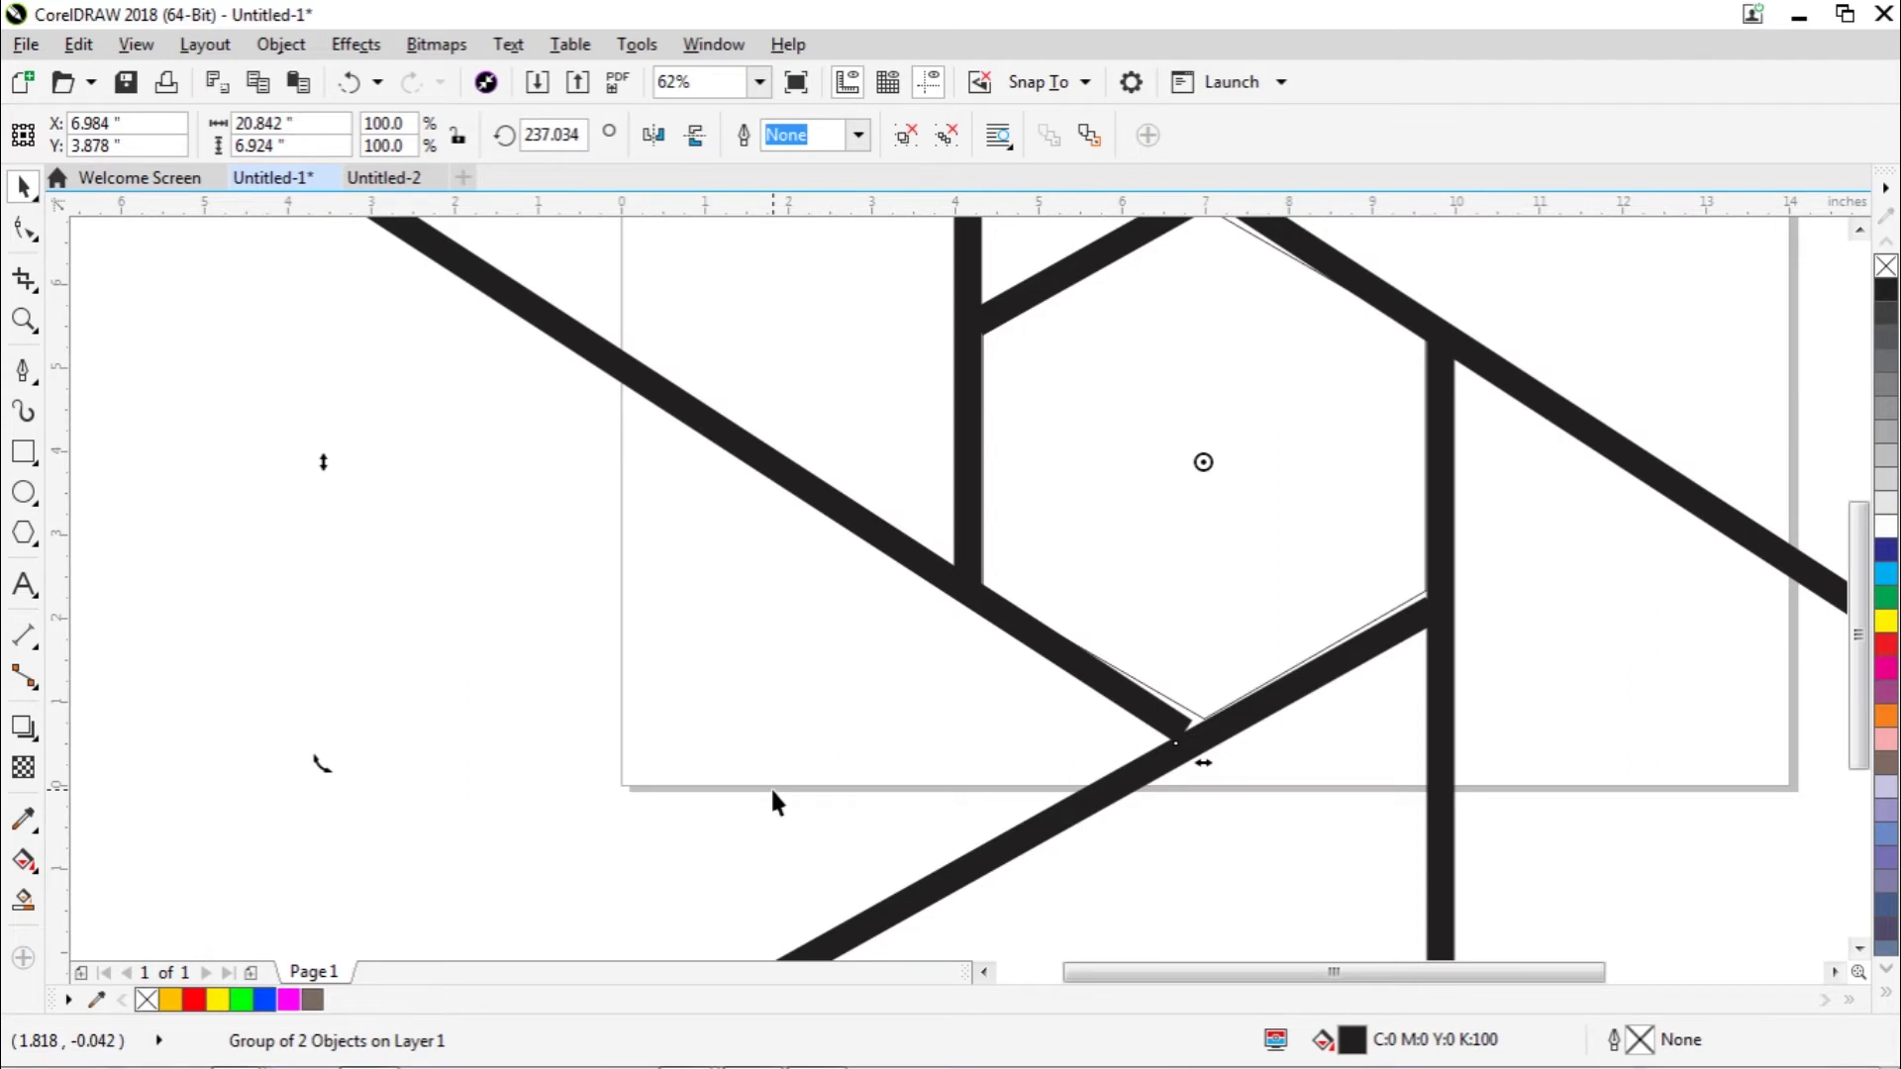
{"action": "mouse_move", "coordinate": [323, 763]}
{"action": "left_mouse_down"}
{"action": "mouse_move", "coordinate": [356, 797]}
{"action": "mouse_move", "coordinate": [318, 763]}
{"action": "left_mouse_up"}
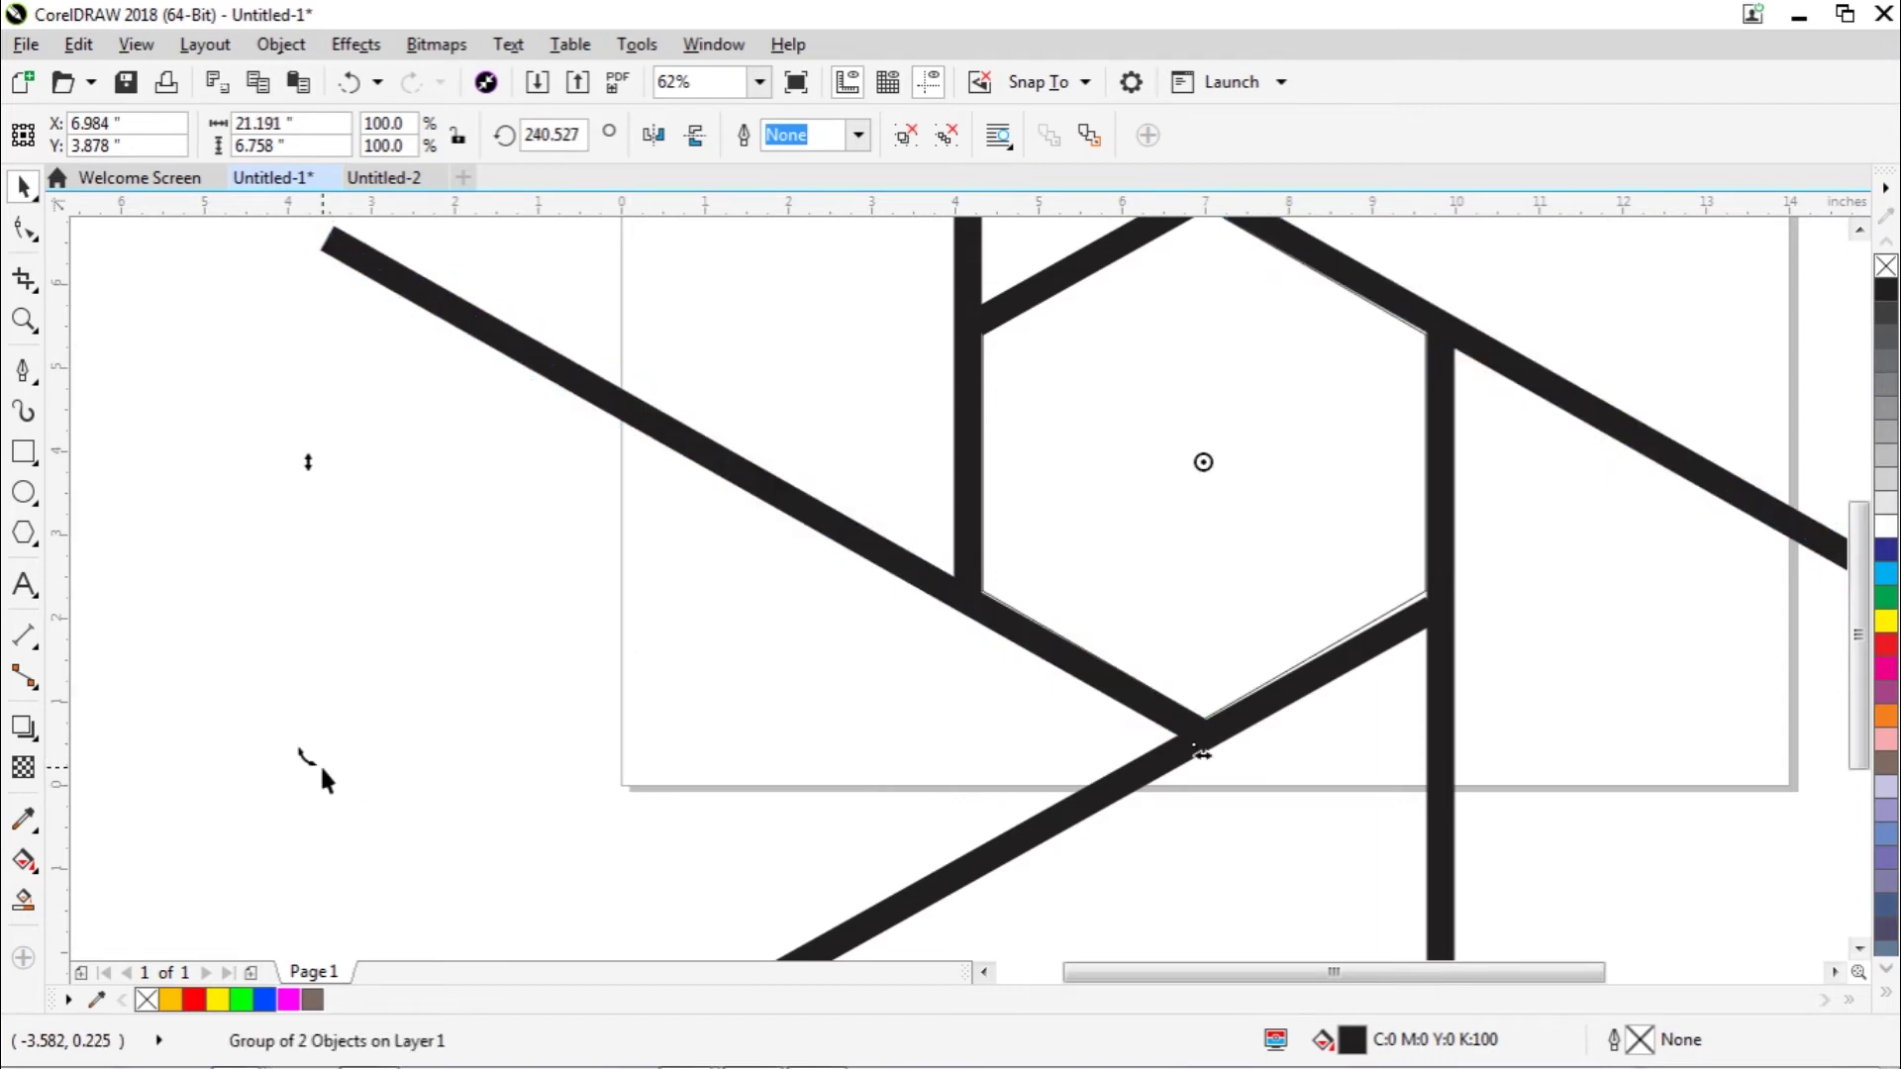
{"action": "left_click", "coordinate": [390, 734]}
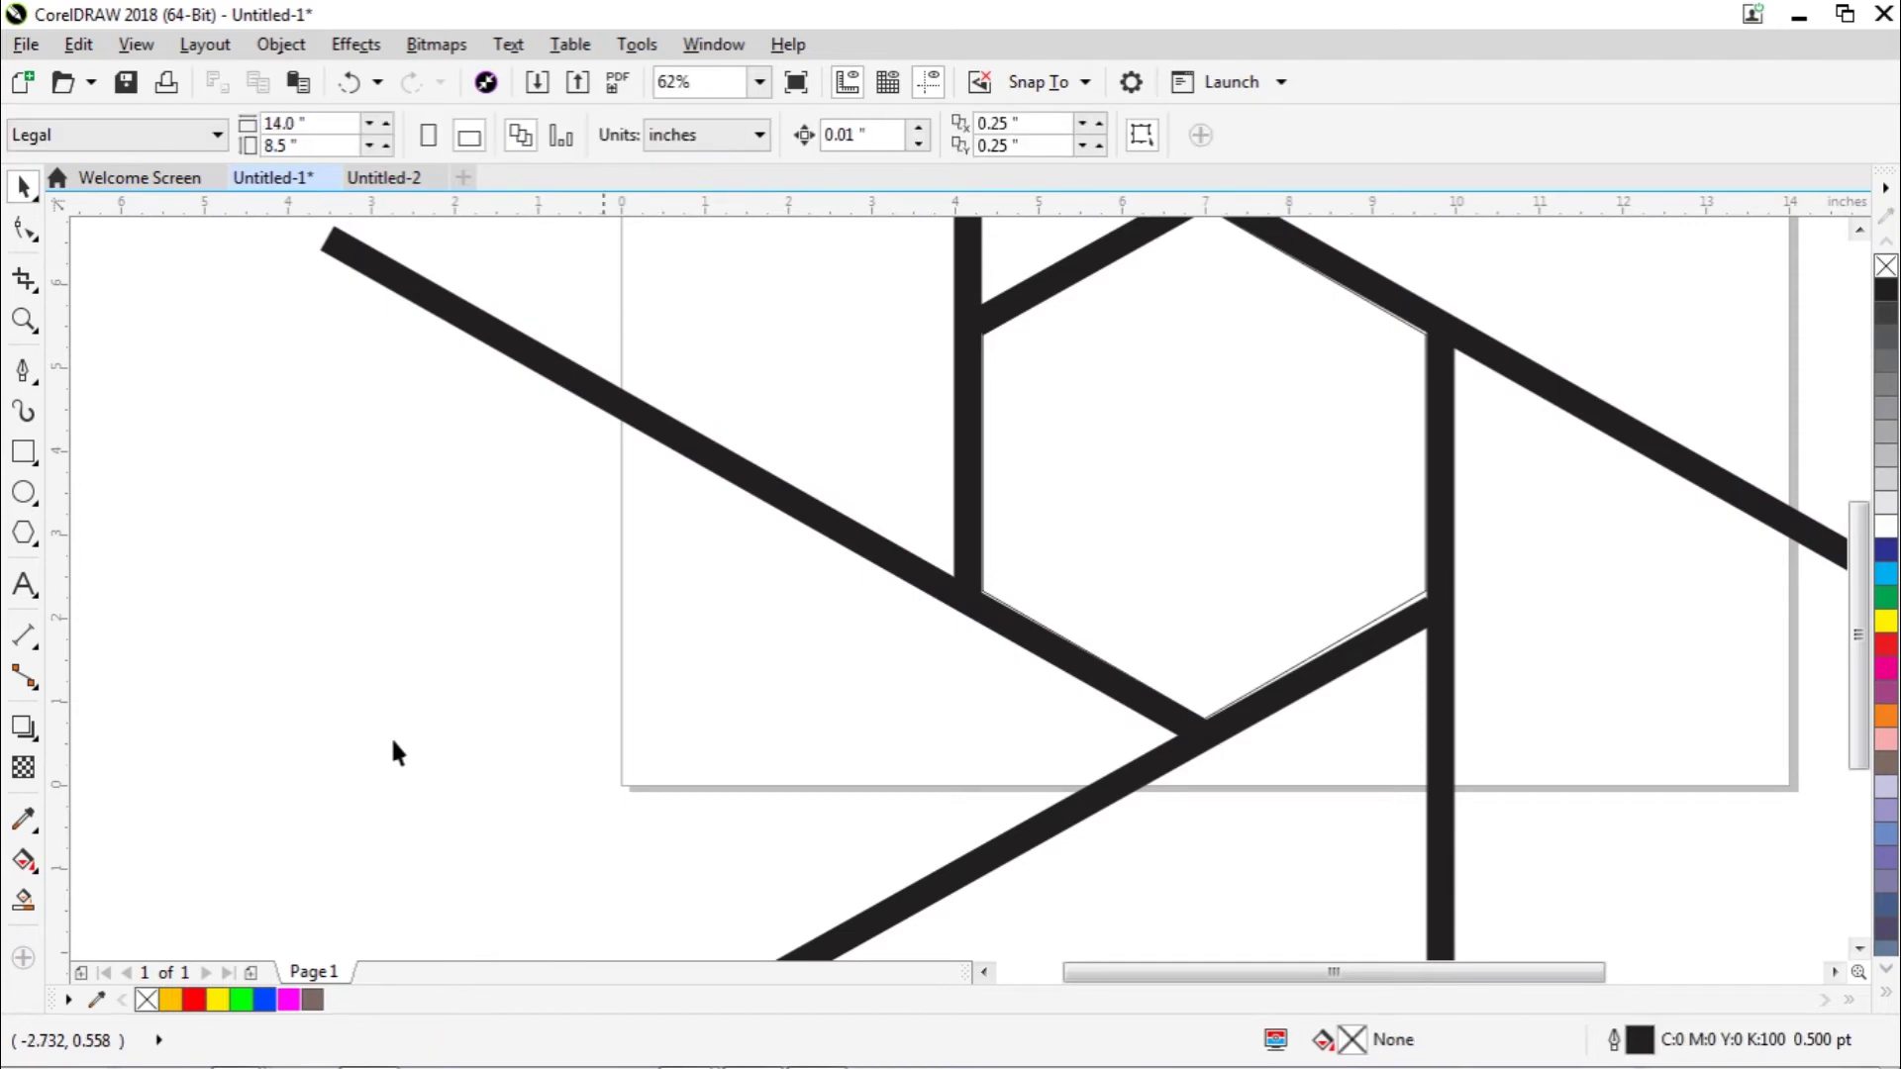
Step: Fine-tune the rotation of the bar pair along the upper-right and lower-left sides to about 240.4°
{"action": "left_click", "coordinate": [1095, 684]}
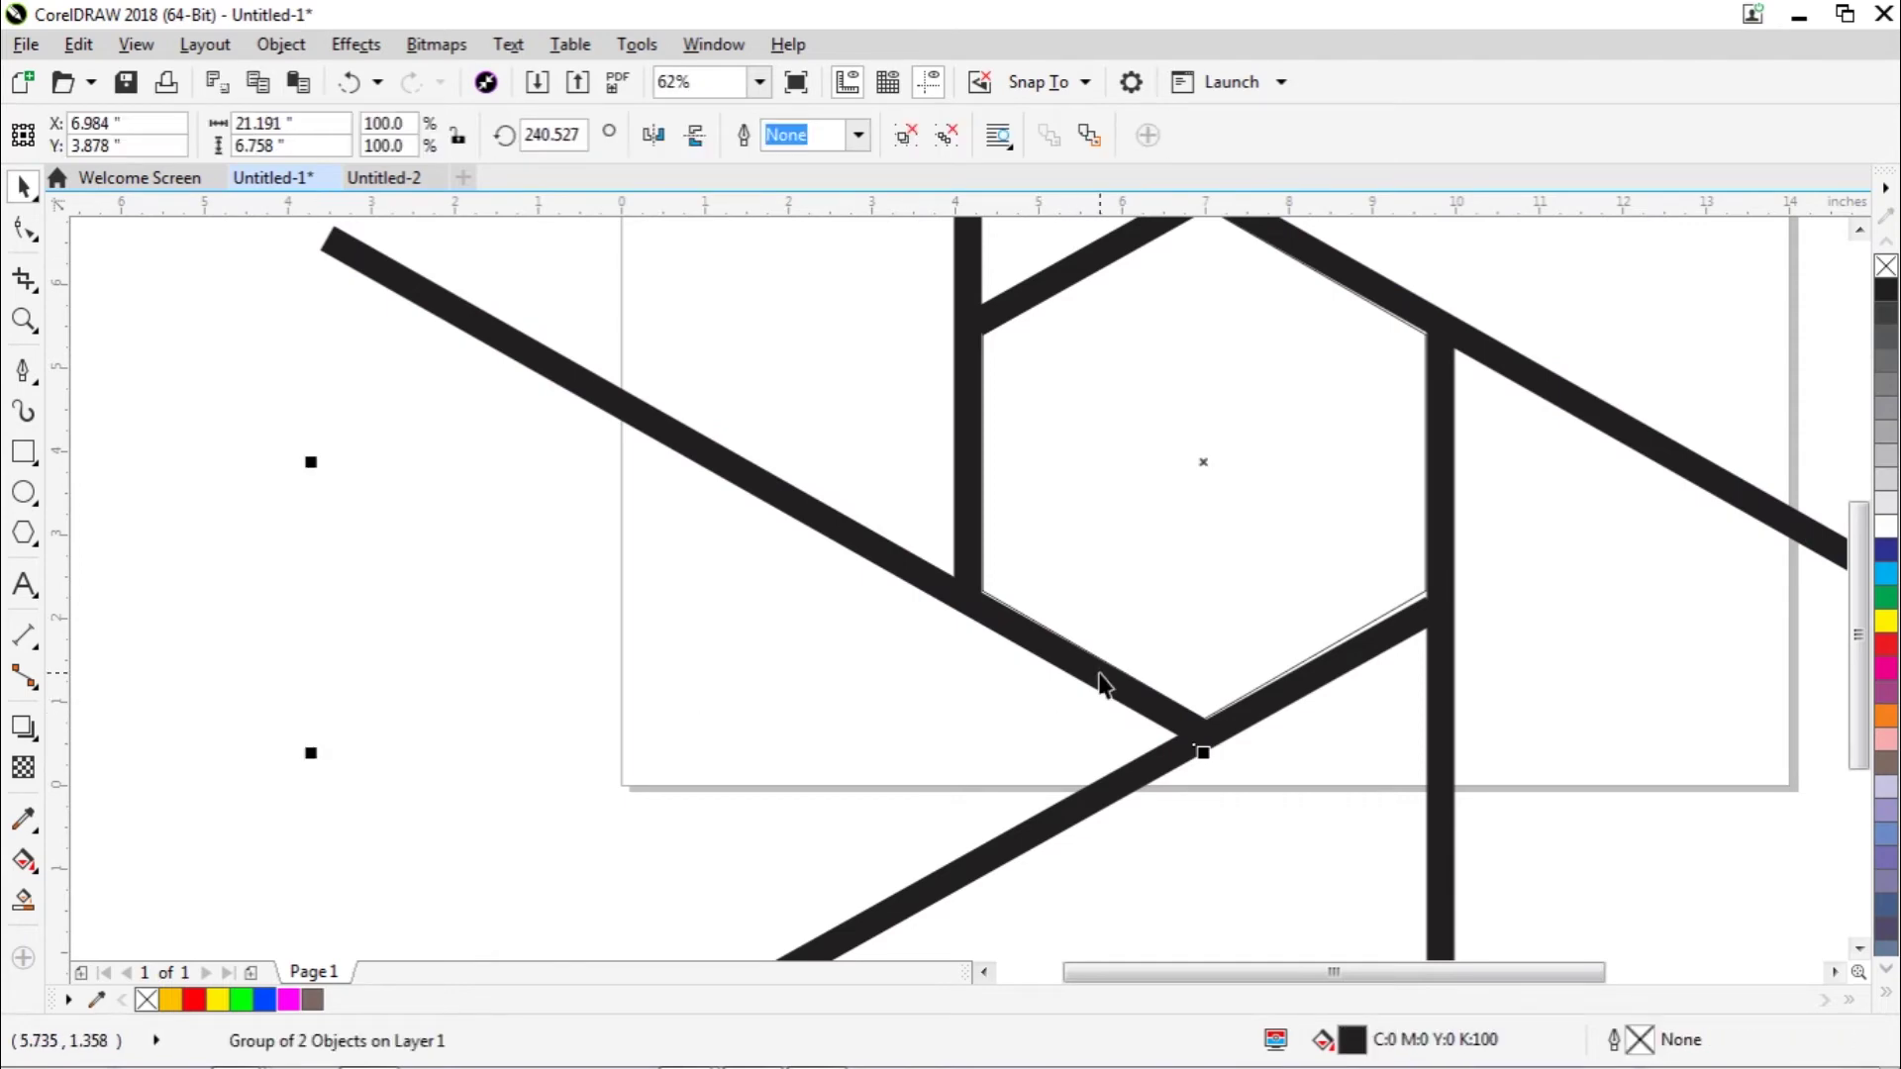
{"action": "left_click", "coordinate": [1208, 465]}
{"action": "left_click_drag", "start_coordinate": [307, 760], "coordinate": [310, 755]}
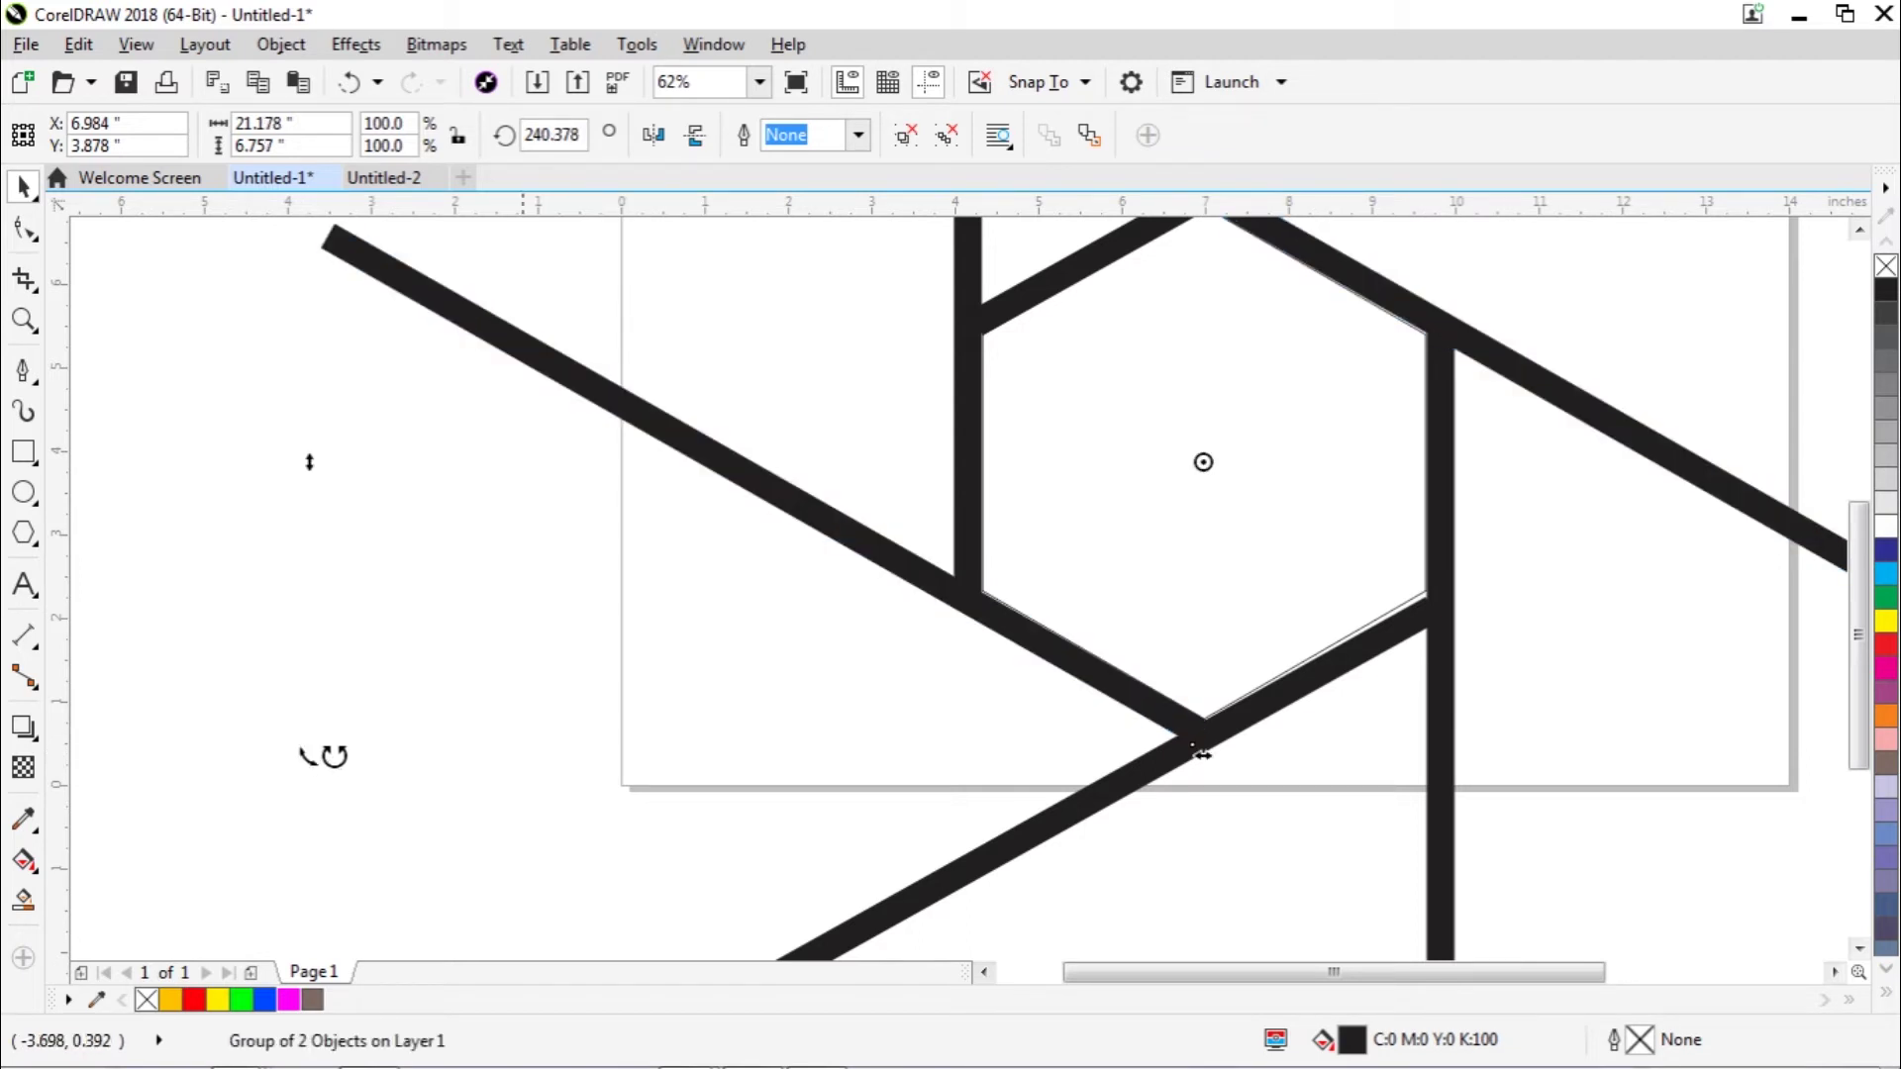
Step: Skew the bar pair along the hexagon's upper-left and lower-right sides slightly vertically to adjust its slant
{"action": "left_click", "coordinate": [944, 876]}
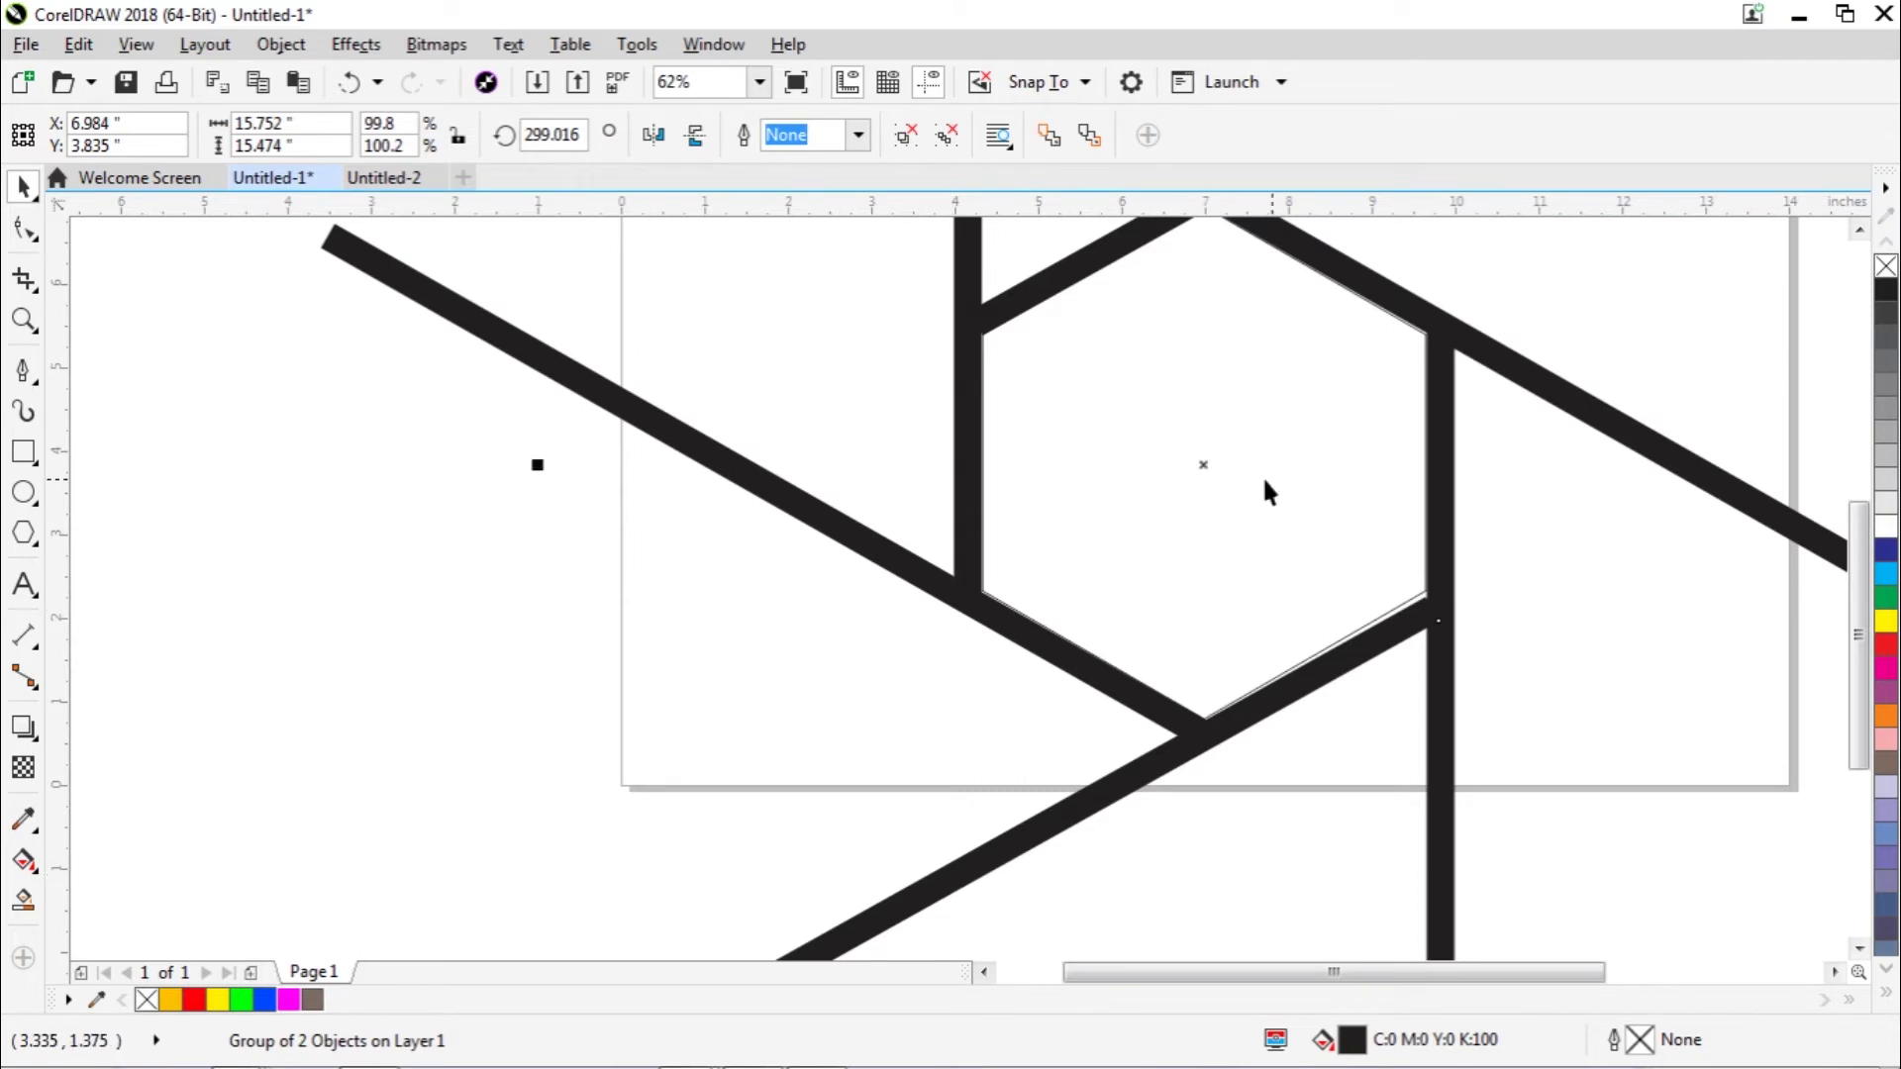
{"action": "left_click", "coordinate": [1207, 464]}
{"action": "left_click_drag", "start_coordinate": [534, 466], "coordinate": [533, 479]}
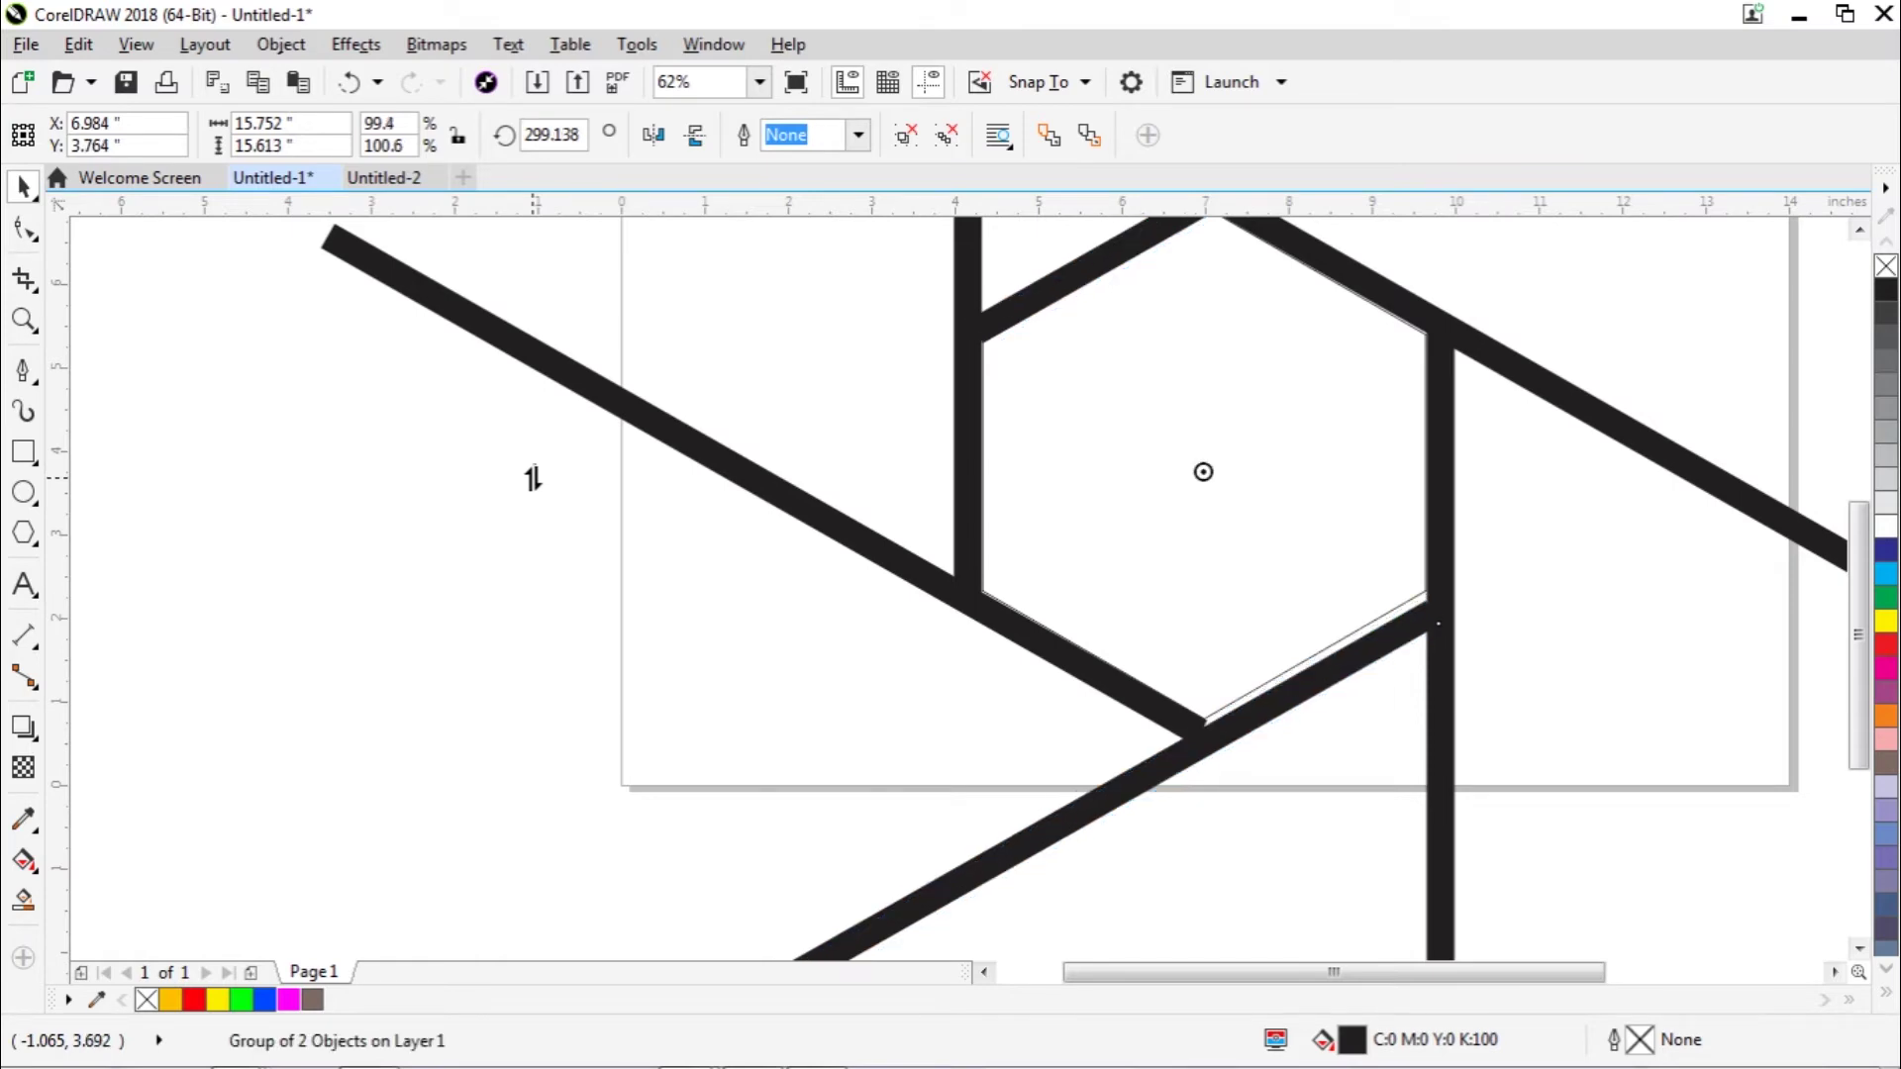
Step: Try to refine the skew and rotation of the bar pair along the hexagon's upper-left and lower-right sides to about 299.1°
{"action": "key", "text": "ctrl+z"}
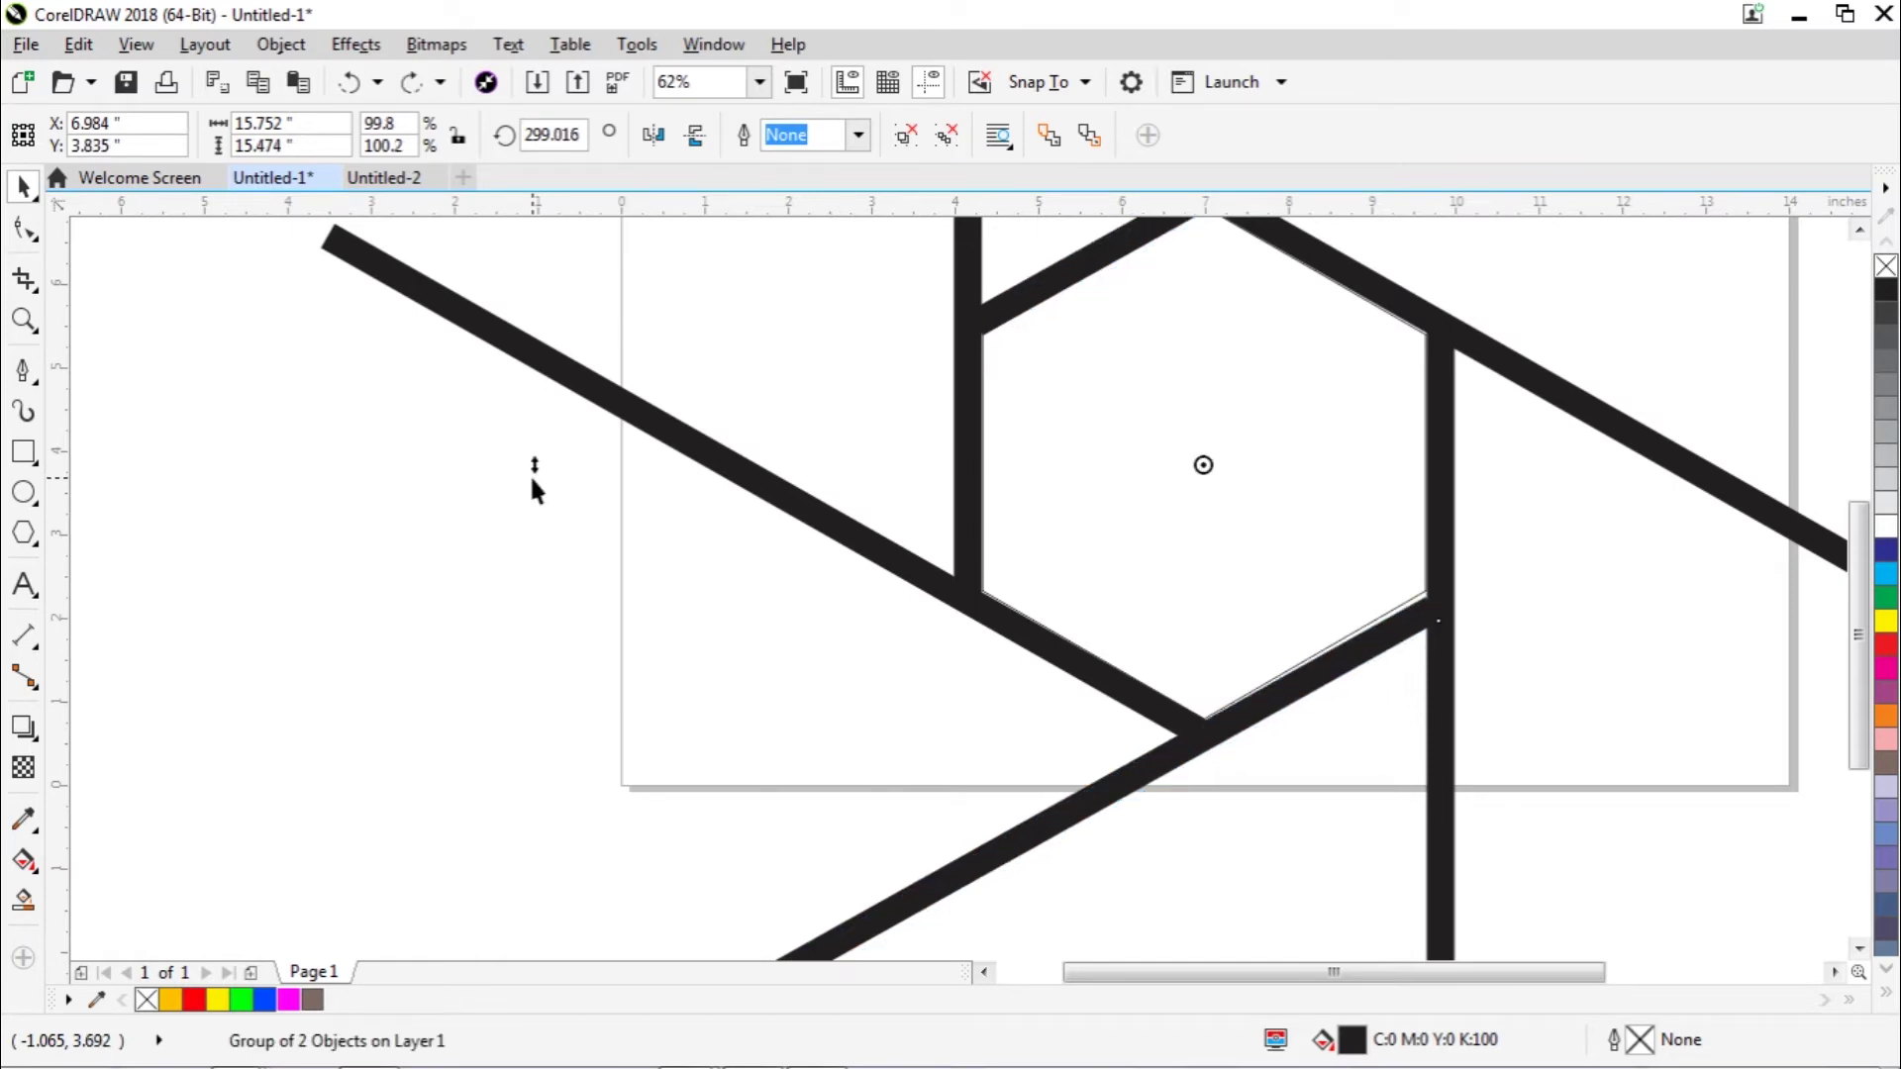
{"action": "left_click_drag", "start_coordinate": [532, 464], "coordinate": [532, 466]}
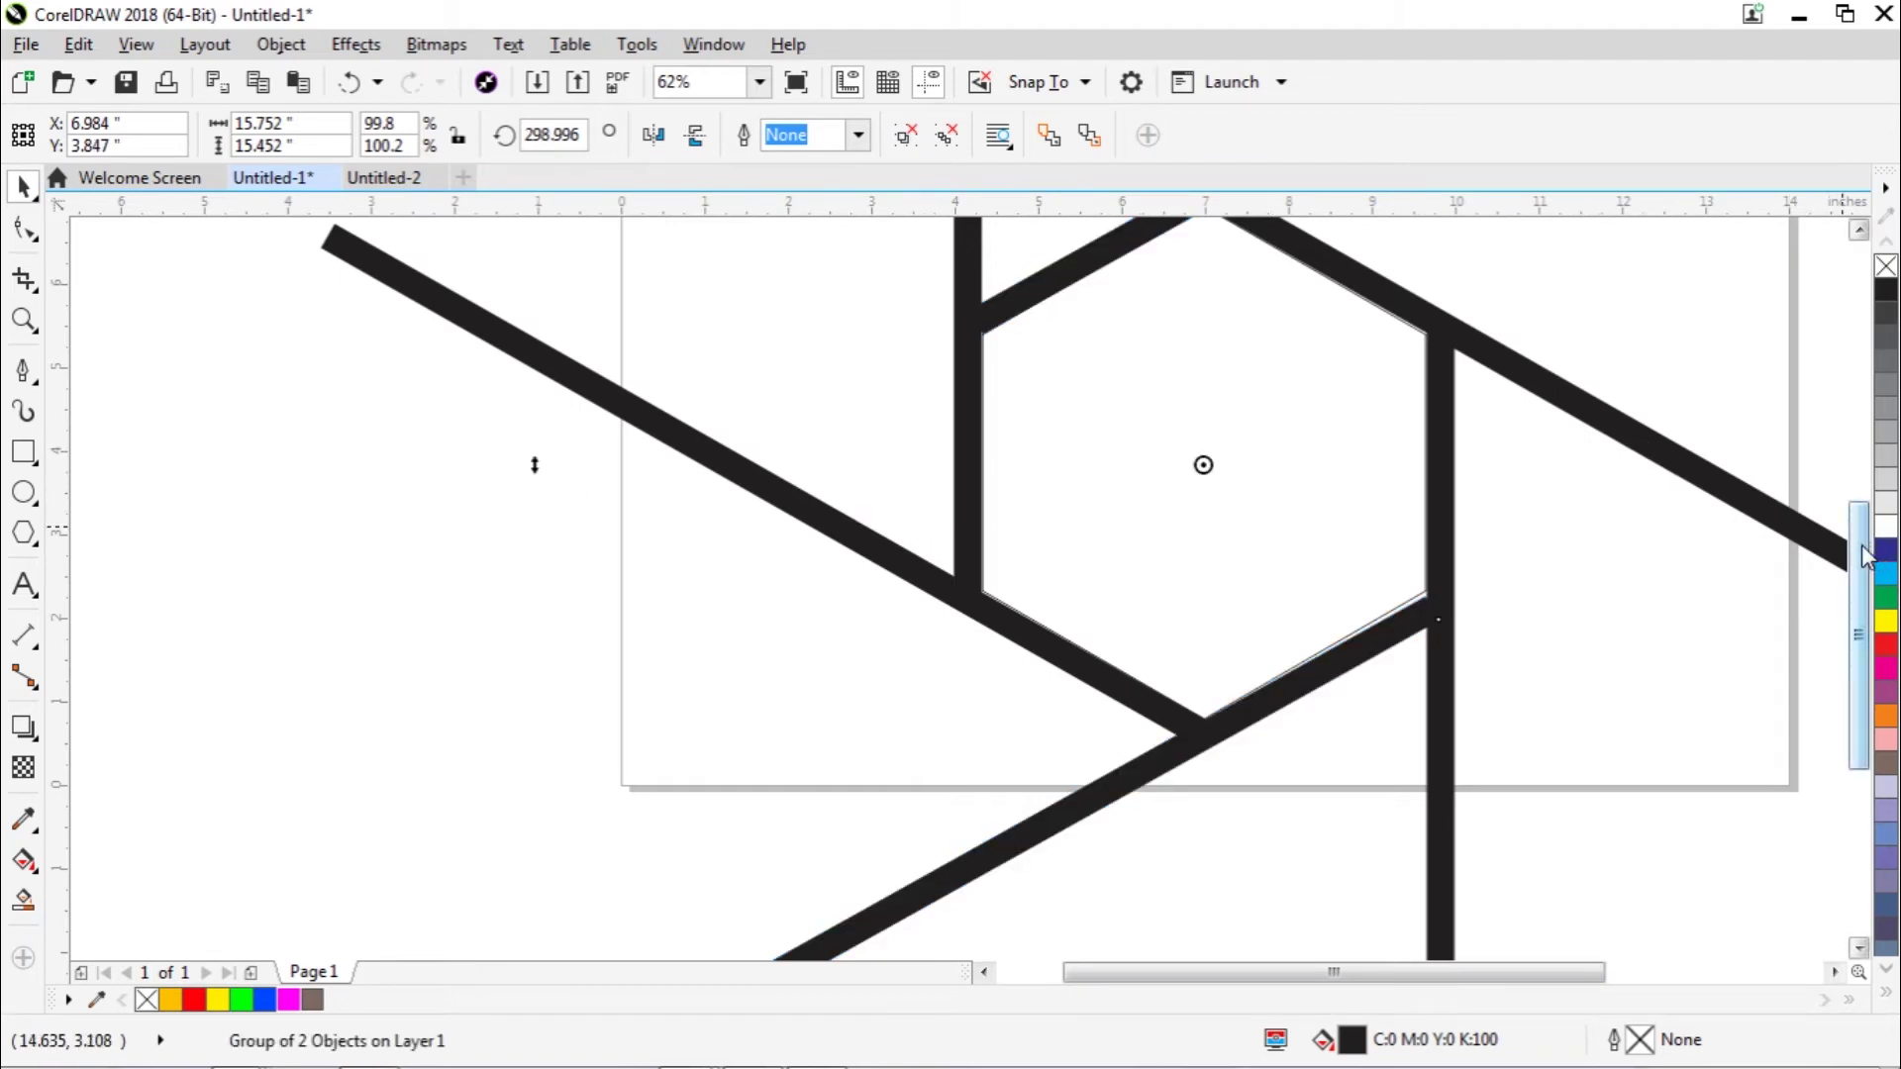
{"action": "left_click_drag", "start_coordinate": [1857, 546], "coordinate": [1850, 482]}
{"action": "scroll", "coordinate": [1400, 551], "scroll_direction": "down", "scroll_amount": 2}
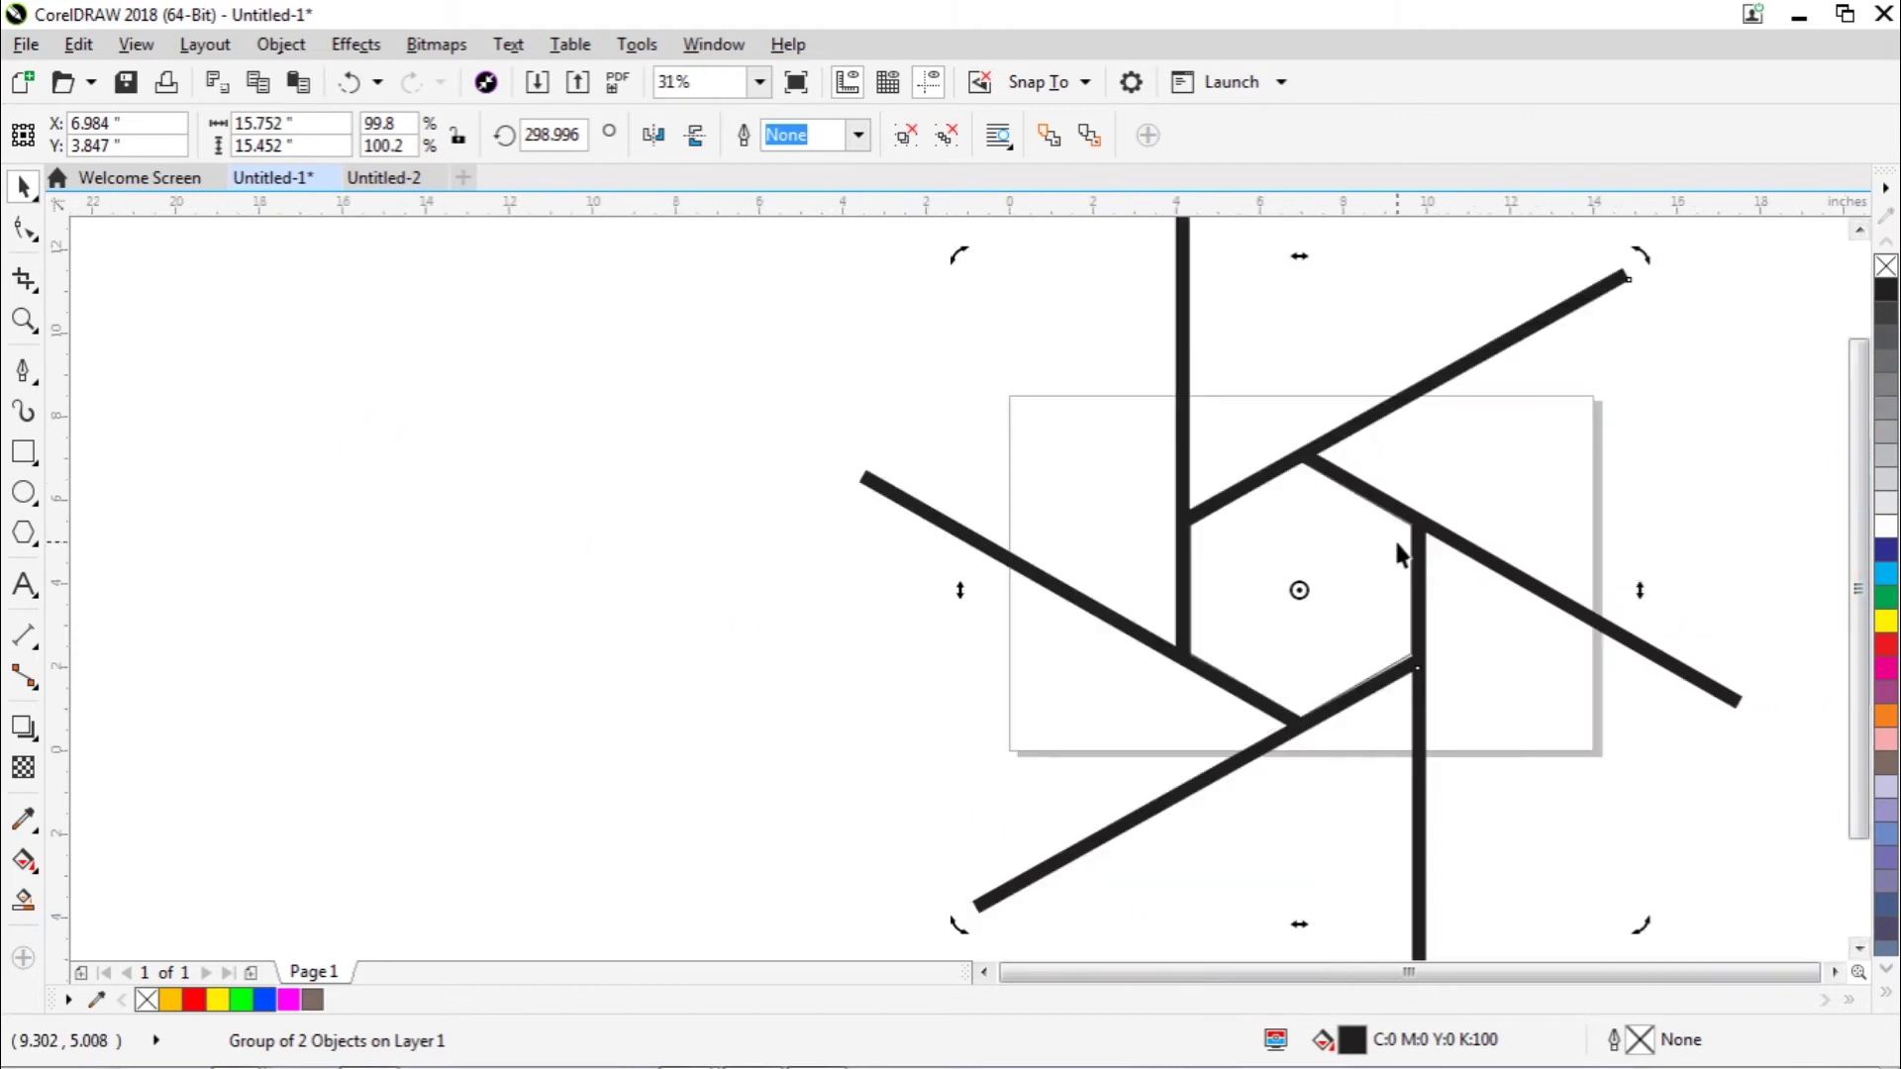
{"action": "left_click", "coordinate": [1647, 260]}
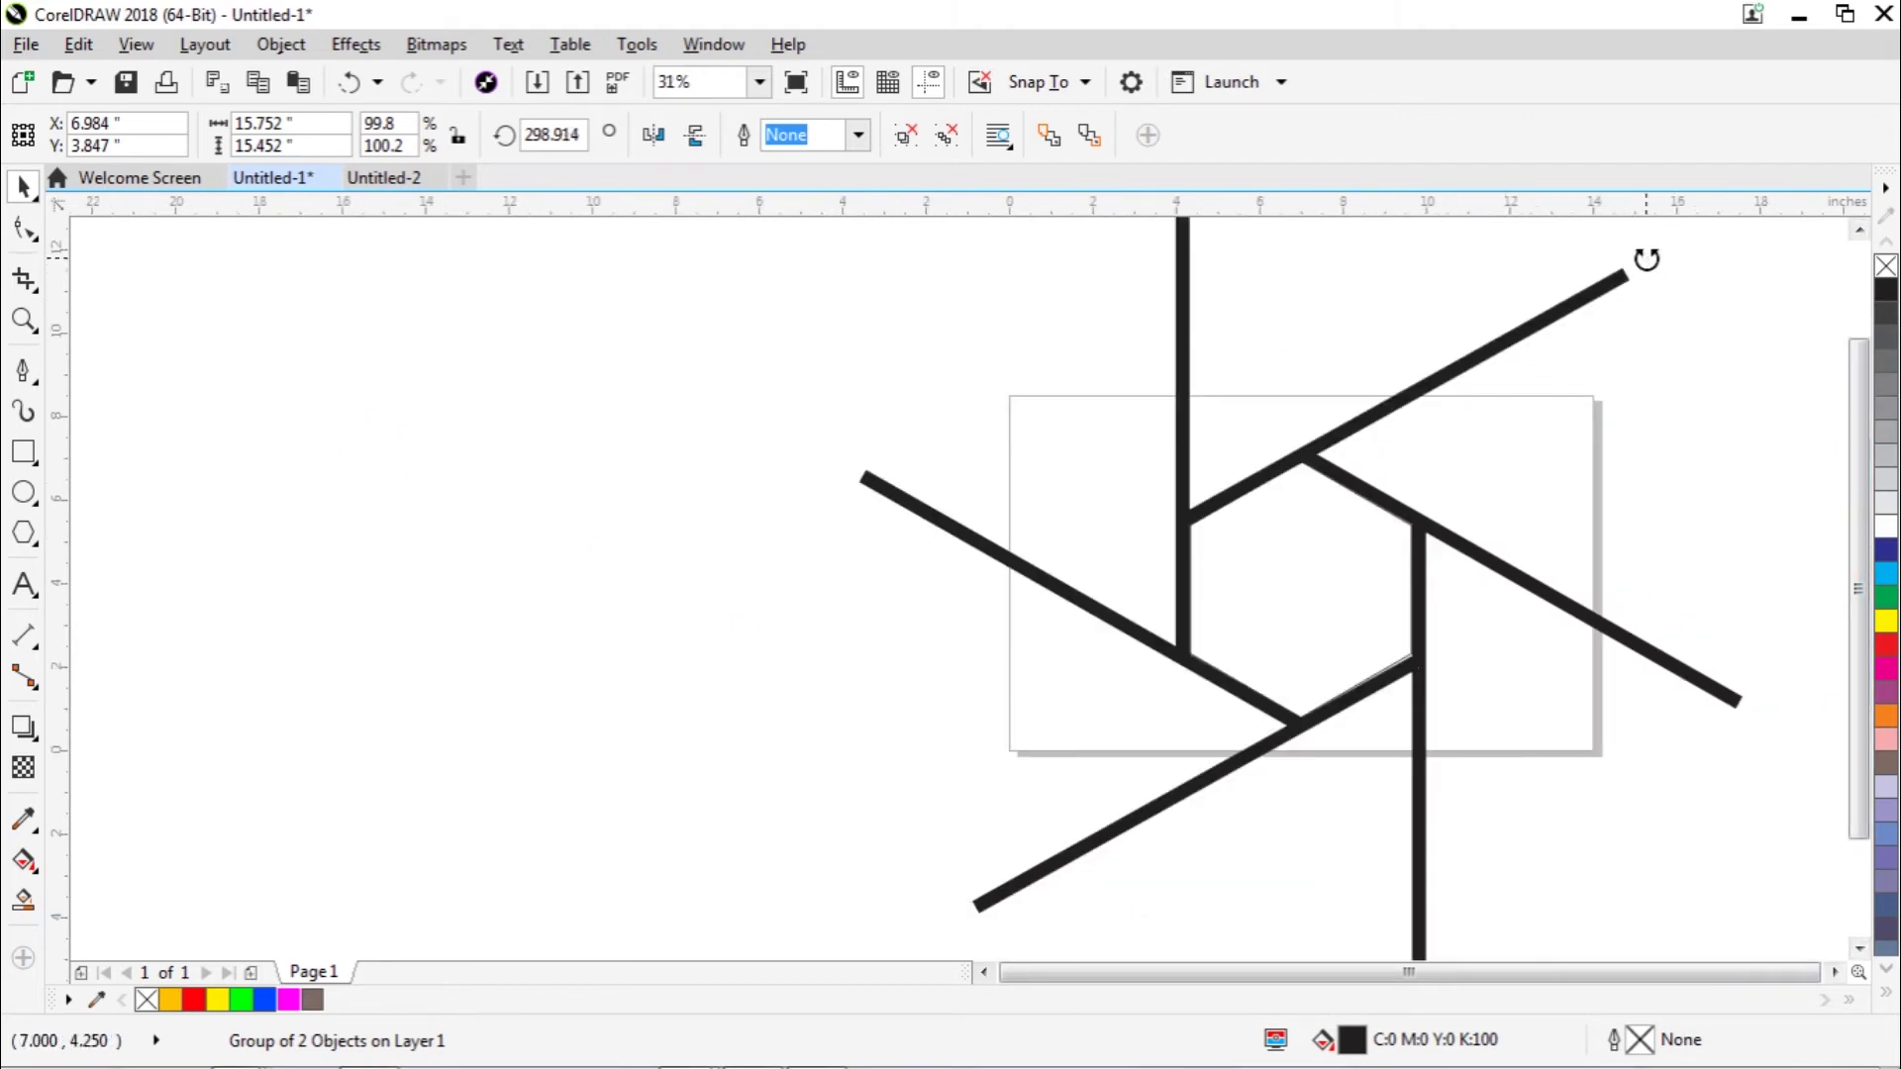
{"action": "left_click_drag", "start_coordinate": [1647, 259], "coordinate": [1642, 255]}
Step: Delete the skewed bar pair along the upper-left and lower-right sides and paste a fresh vertical bar group in place
{"action": "left_click", "coordinate": [1581, 307]}
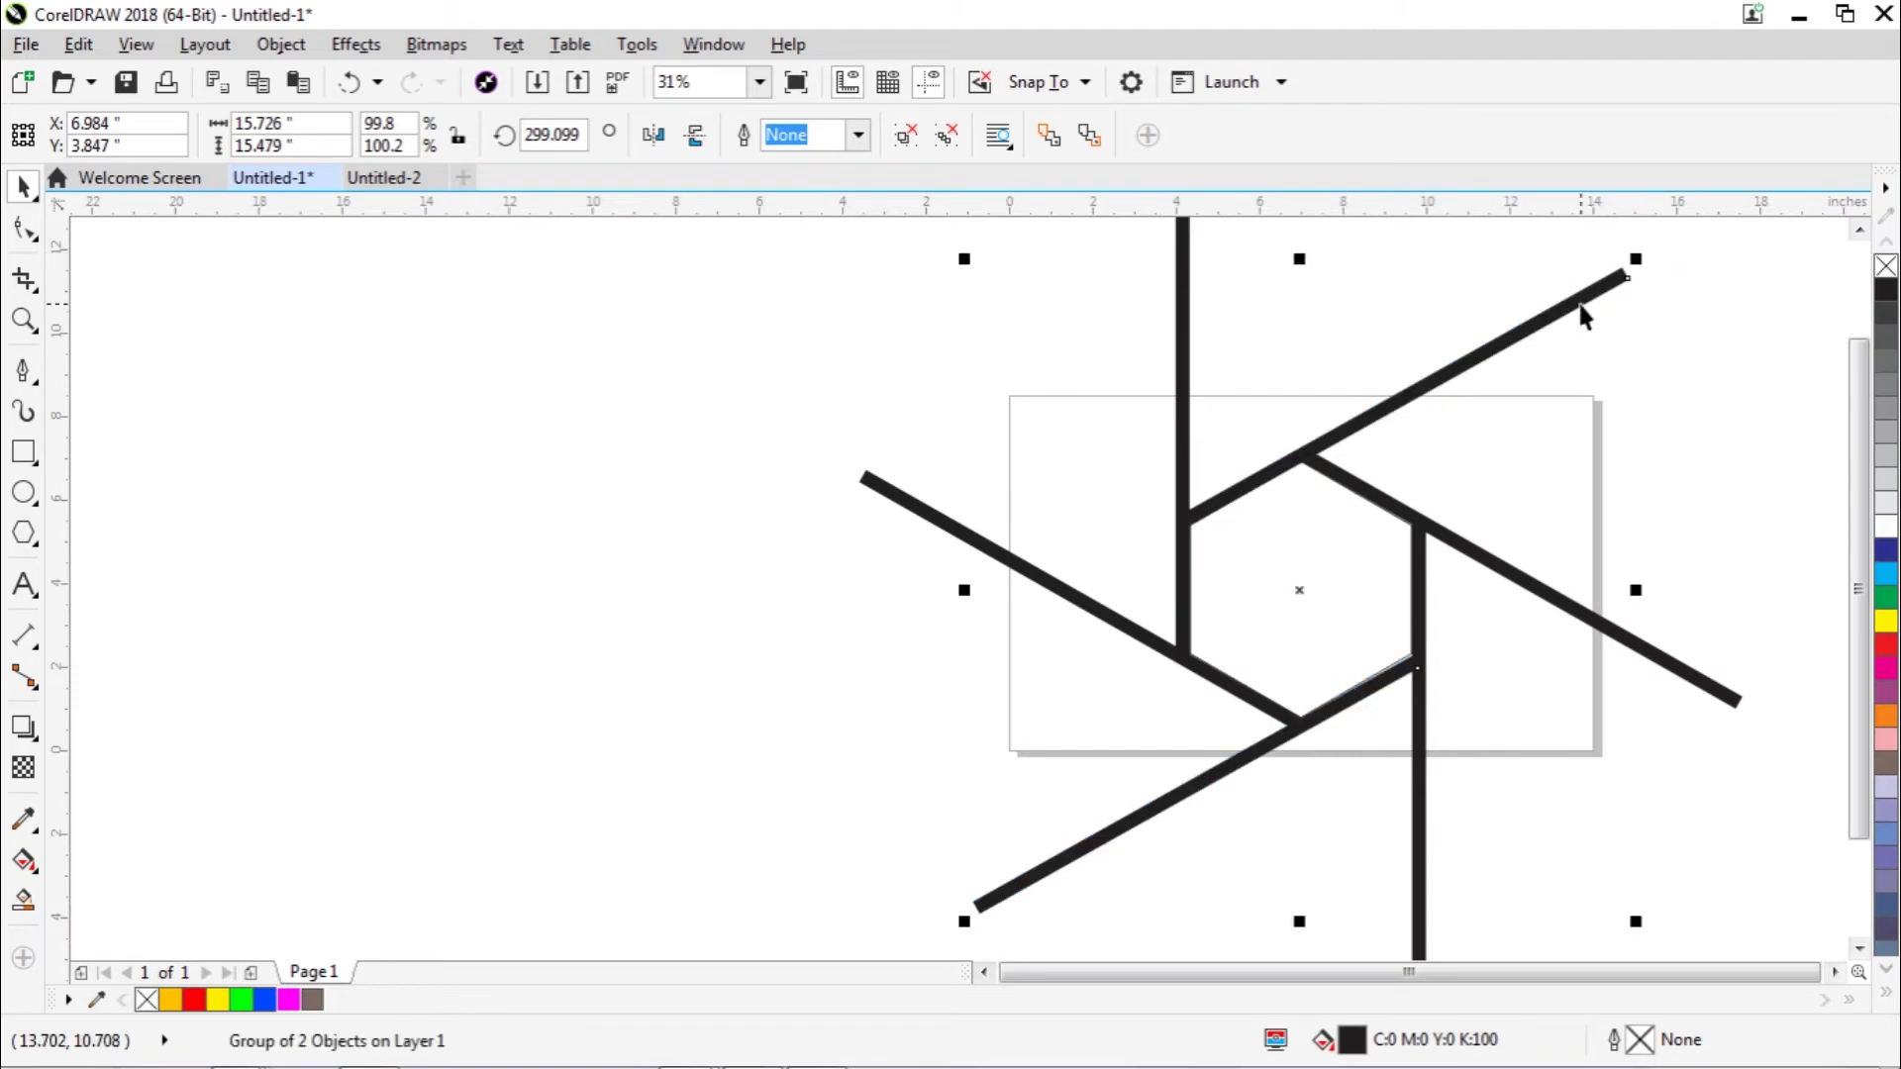
{"action": "key", "text": "Delete"}
{"action": "right_click", "coordinate": [1652, 361]}
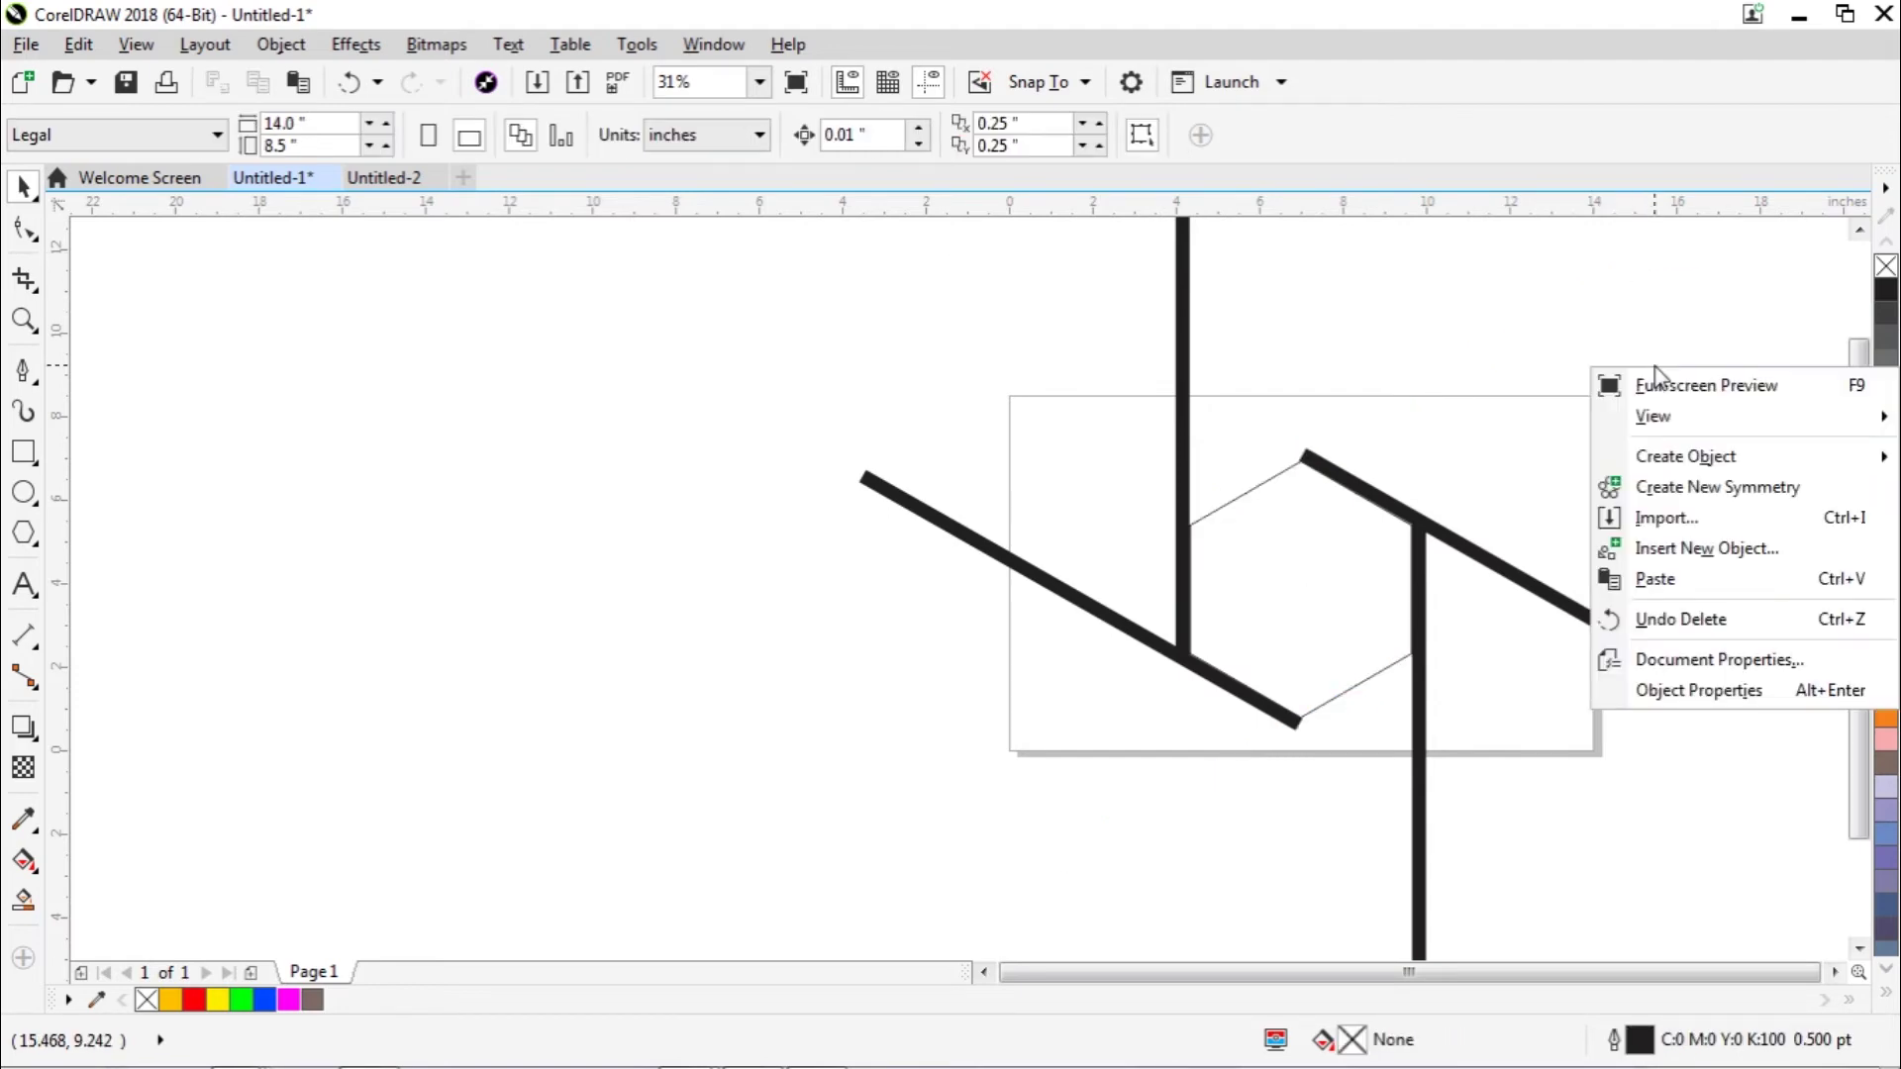
{"action": "left_click", "coordinate": [1676, 578]}
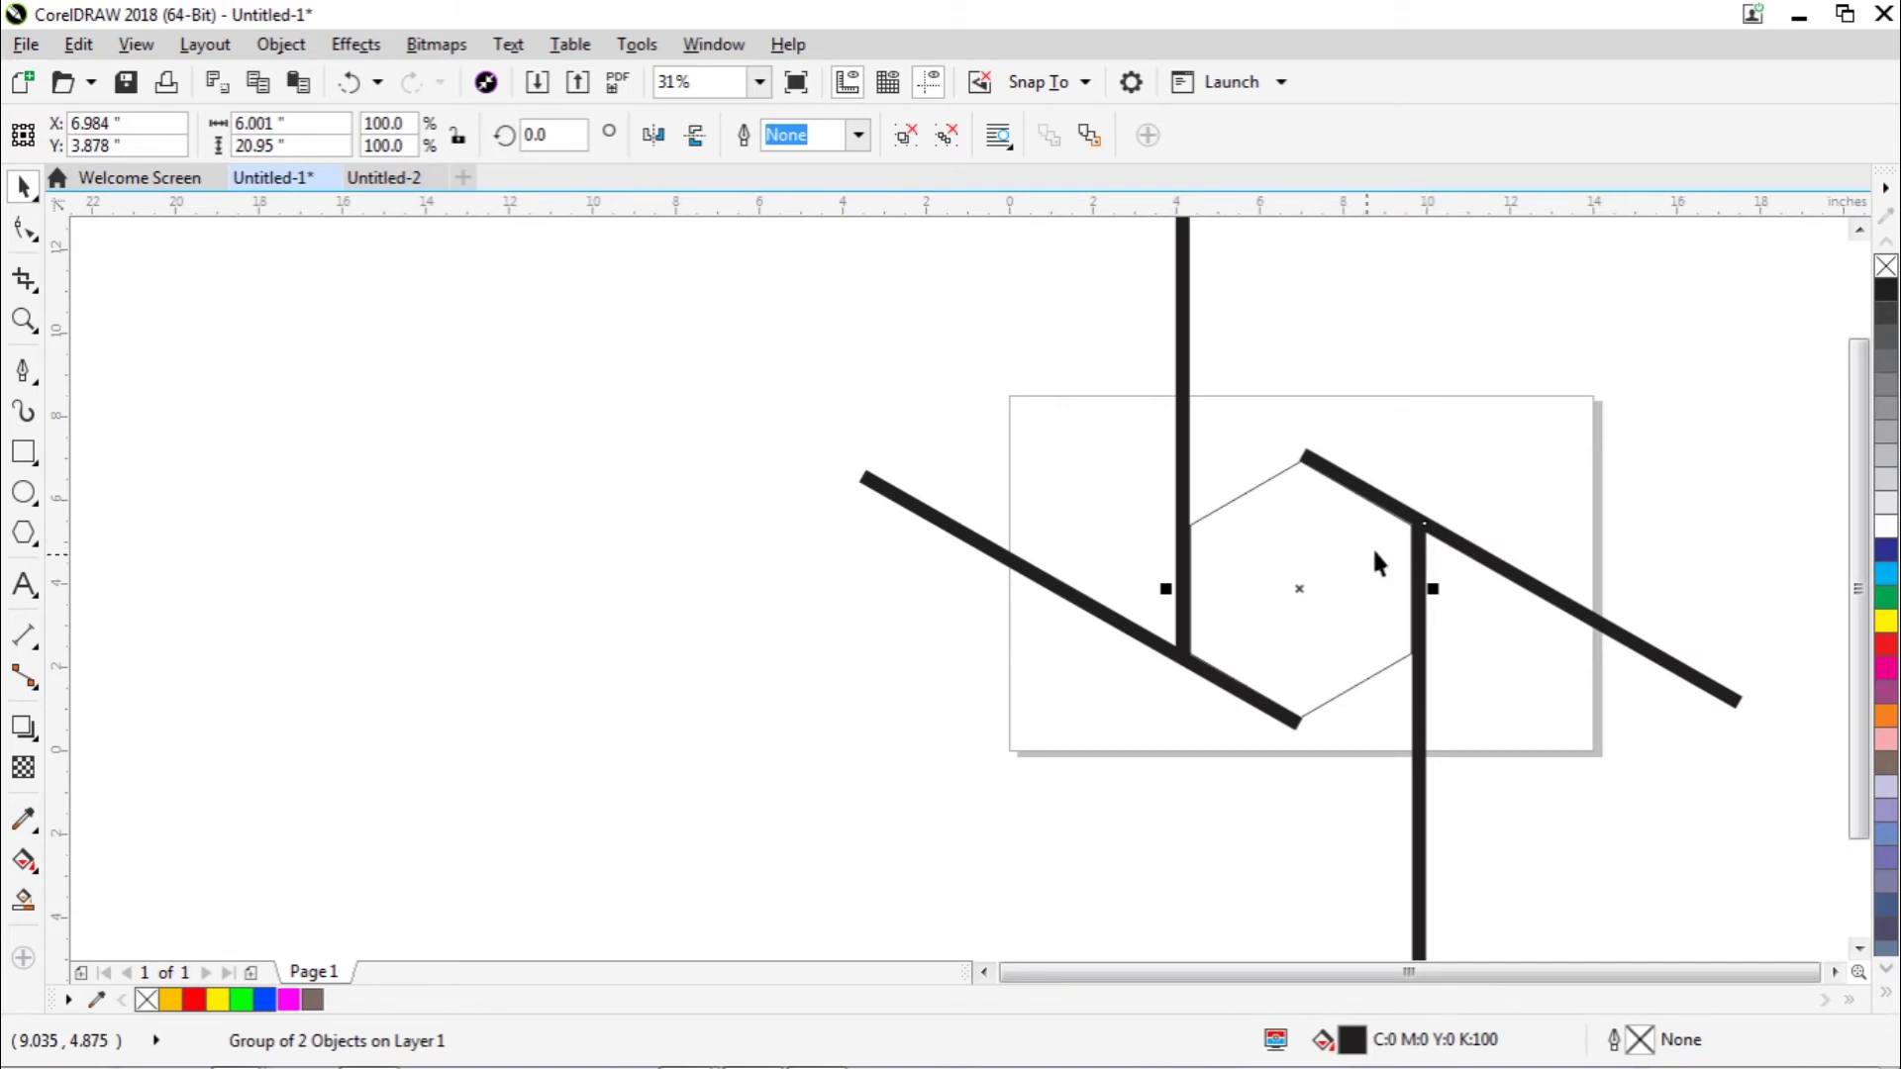
Step: Rotate the pasted bar group to about 299° so its bars follow the hexagon's upper-left and lower-right sides
{"action": "left_click", "coordinate": [1303, 585]}
{"action": "left_click_drag", "start_coordinate": [1857, 531], "coordinate": [1856, 450]}
{"action": "mouse_move", "coordinate": [1441, 264]}
{"action": "left_mouse_down"}
{"action": "mouse_move", "coordinate": [1600, 428]}
{"action": "mouse_move", "coordinate": [1710, 625]}
{"action": "left_mouse_up"}
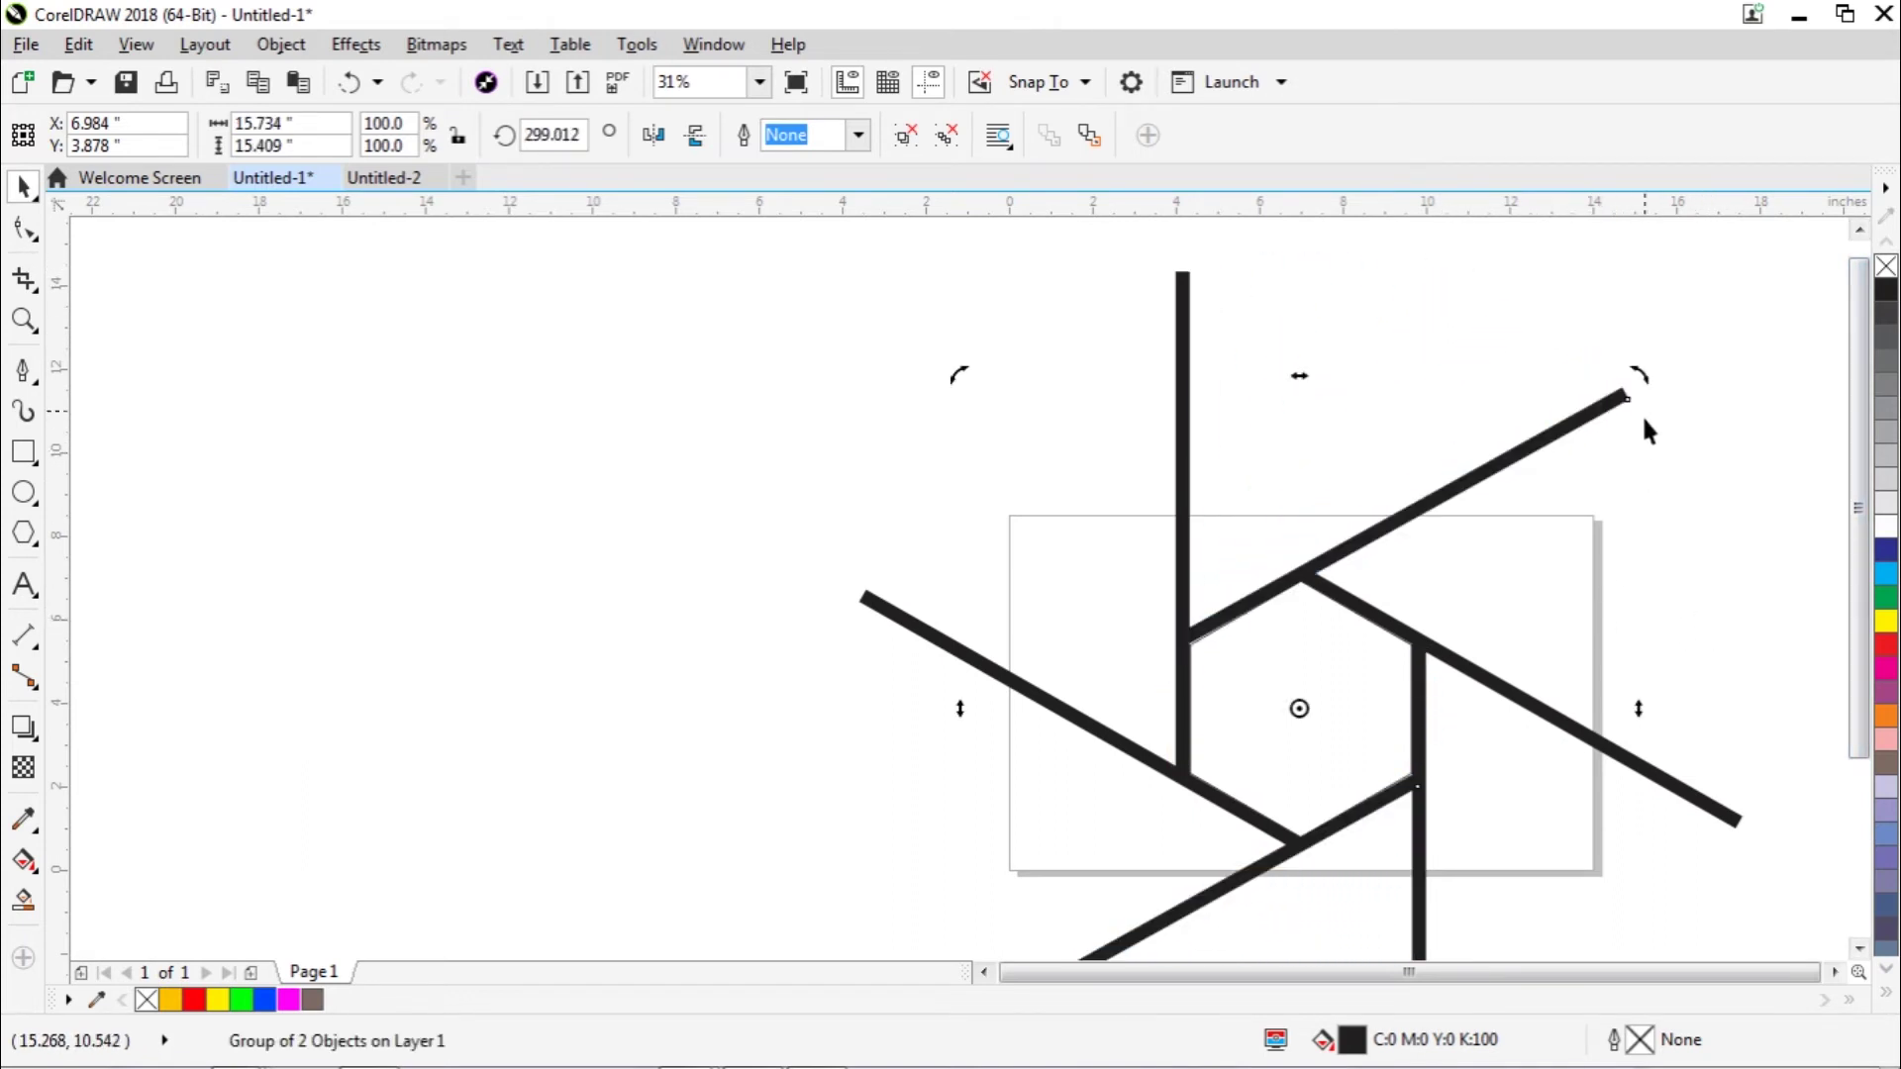
Step: Fine-tune the rotation of the upper-left and lower-right bar pair to about 299.8° and deselect it
{"action": "scroll", "coordinate": [1444, 592], "scroll_direction": "up", "scroll_amount": 2}
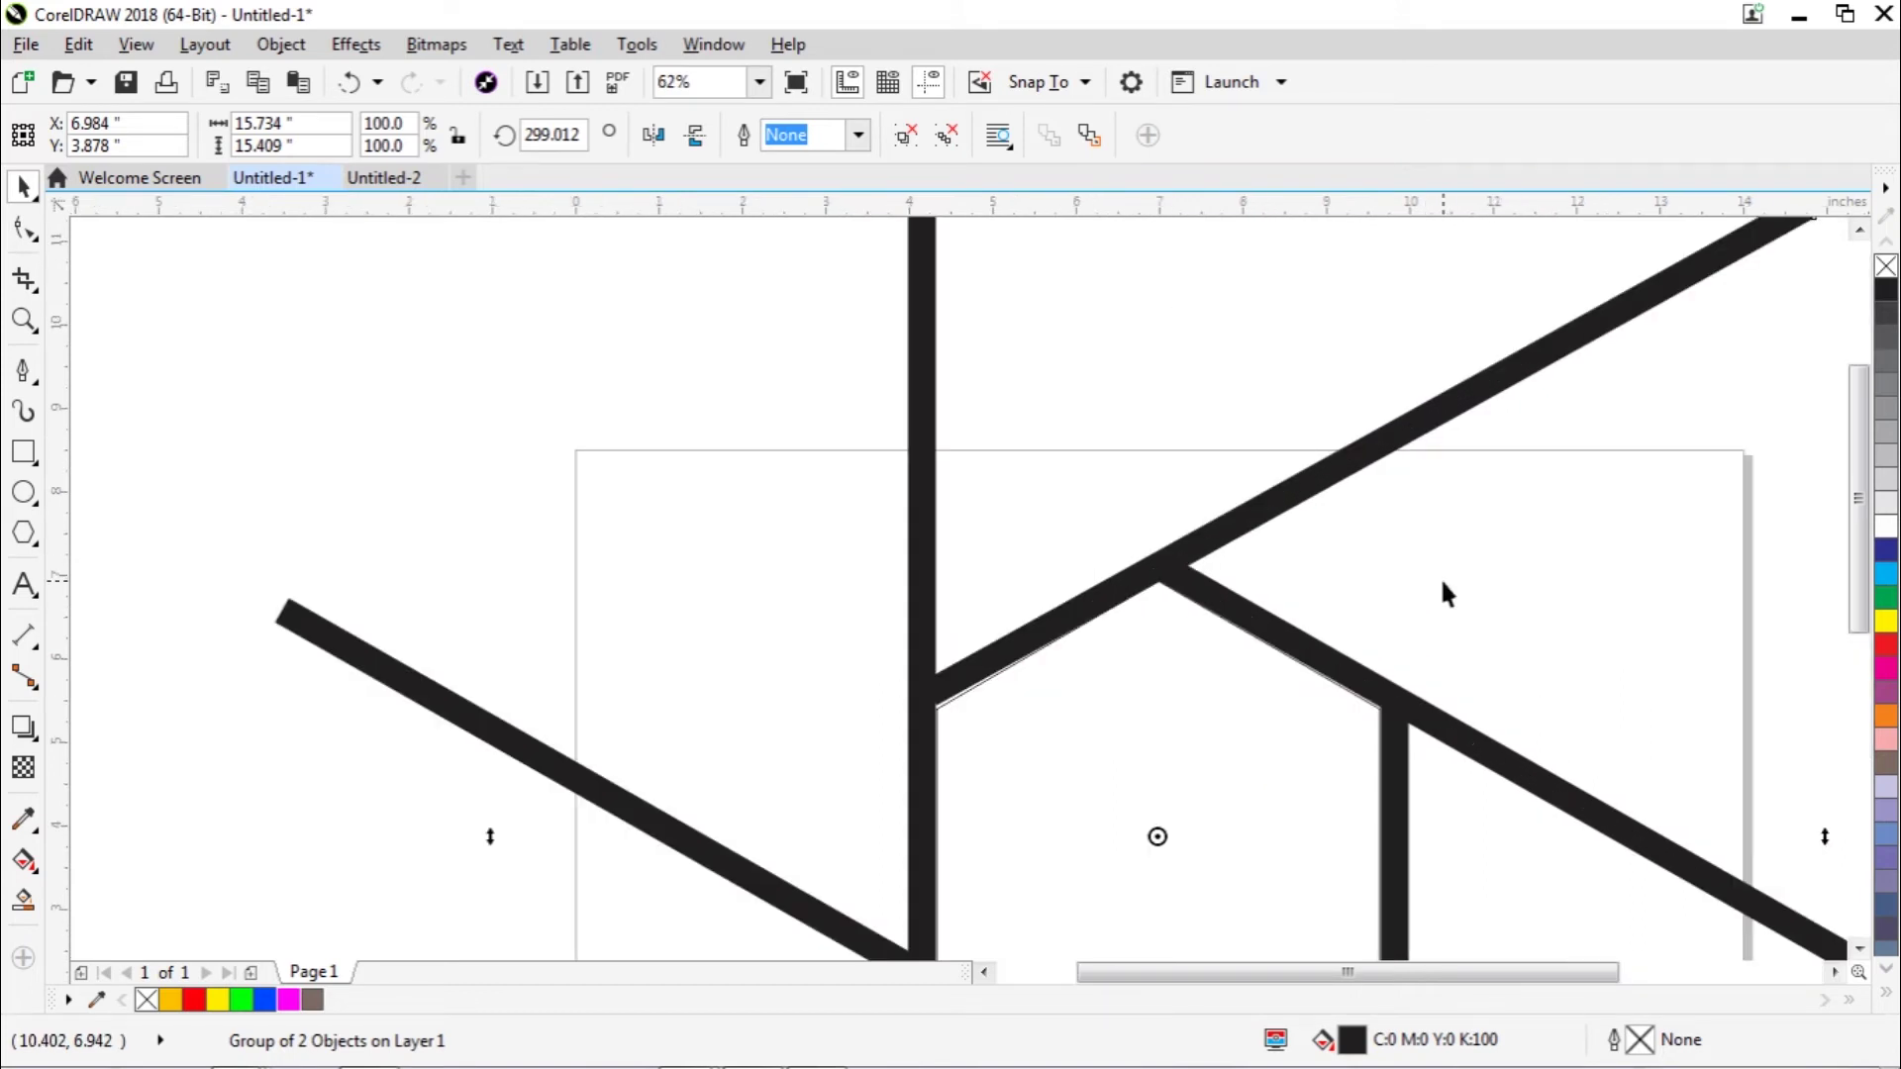
{"action": "scroll", "coordinate": [1862, 500], "scroll_direction": "up", "scroll_amount": 3}
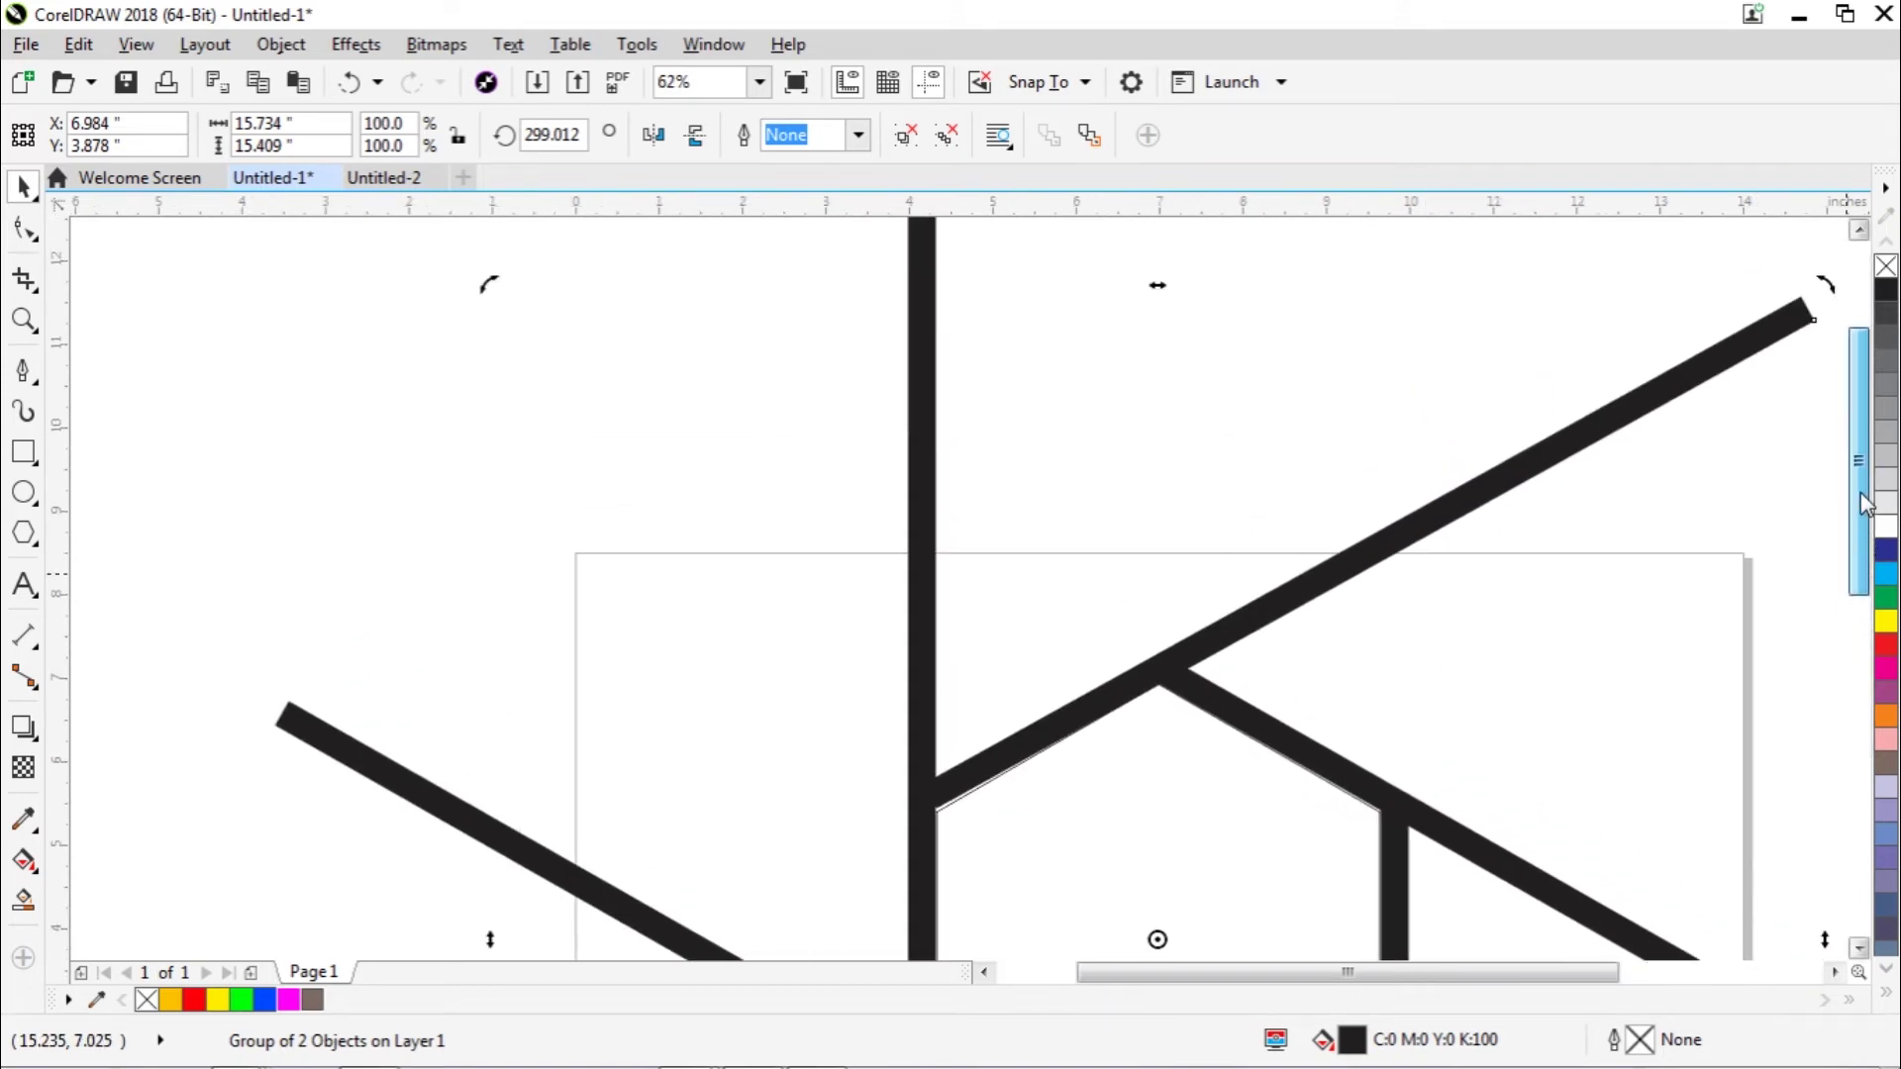
{"action": "left_click_drag", "start_coordinate": [1861, 492], "coordinate": [1862, 495]}
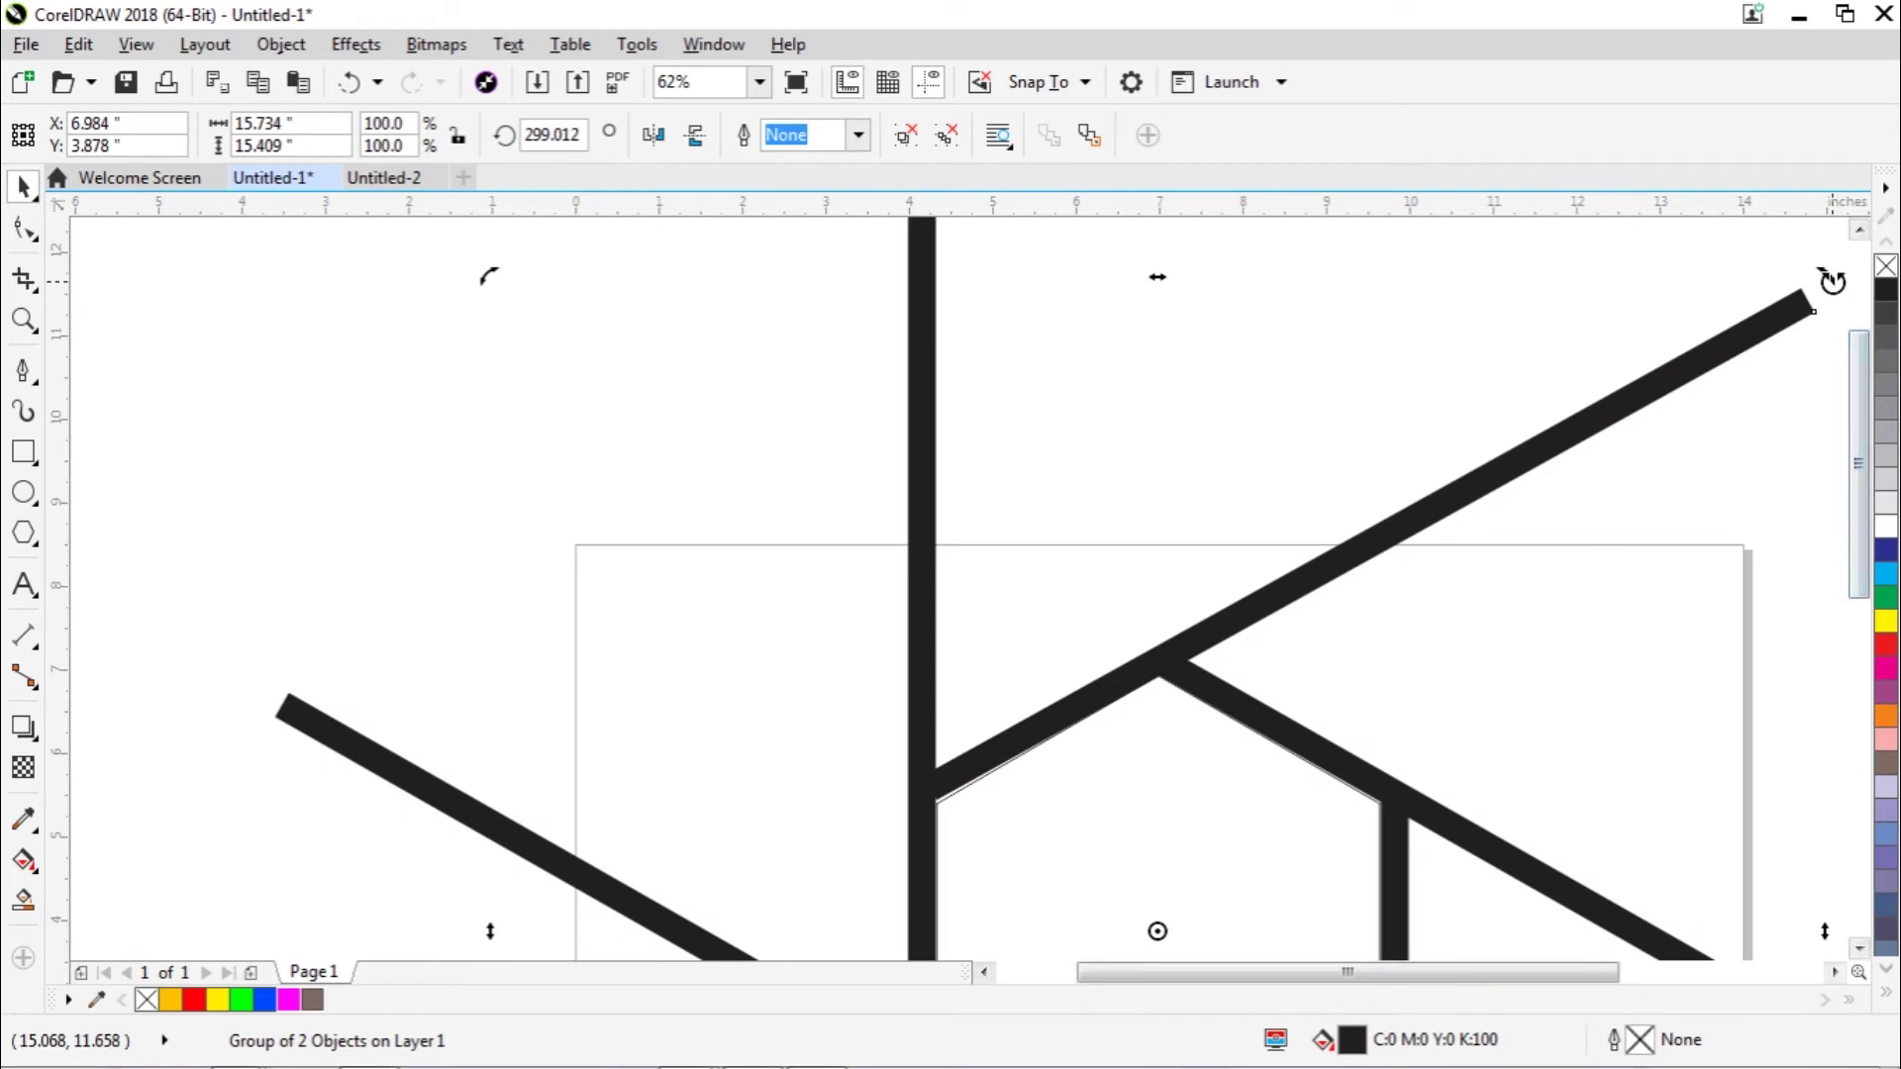
{"action": "left_click_drag", "start_coordinate": [1828, 276], "coordinate": [1822, 265]}
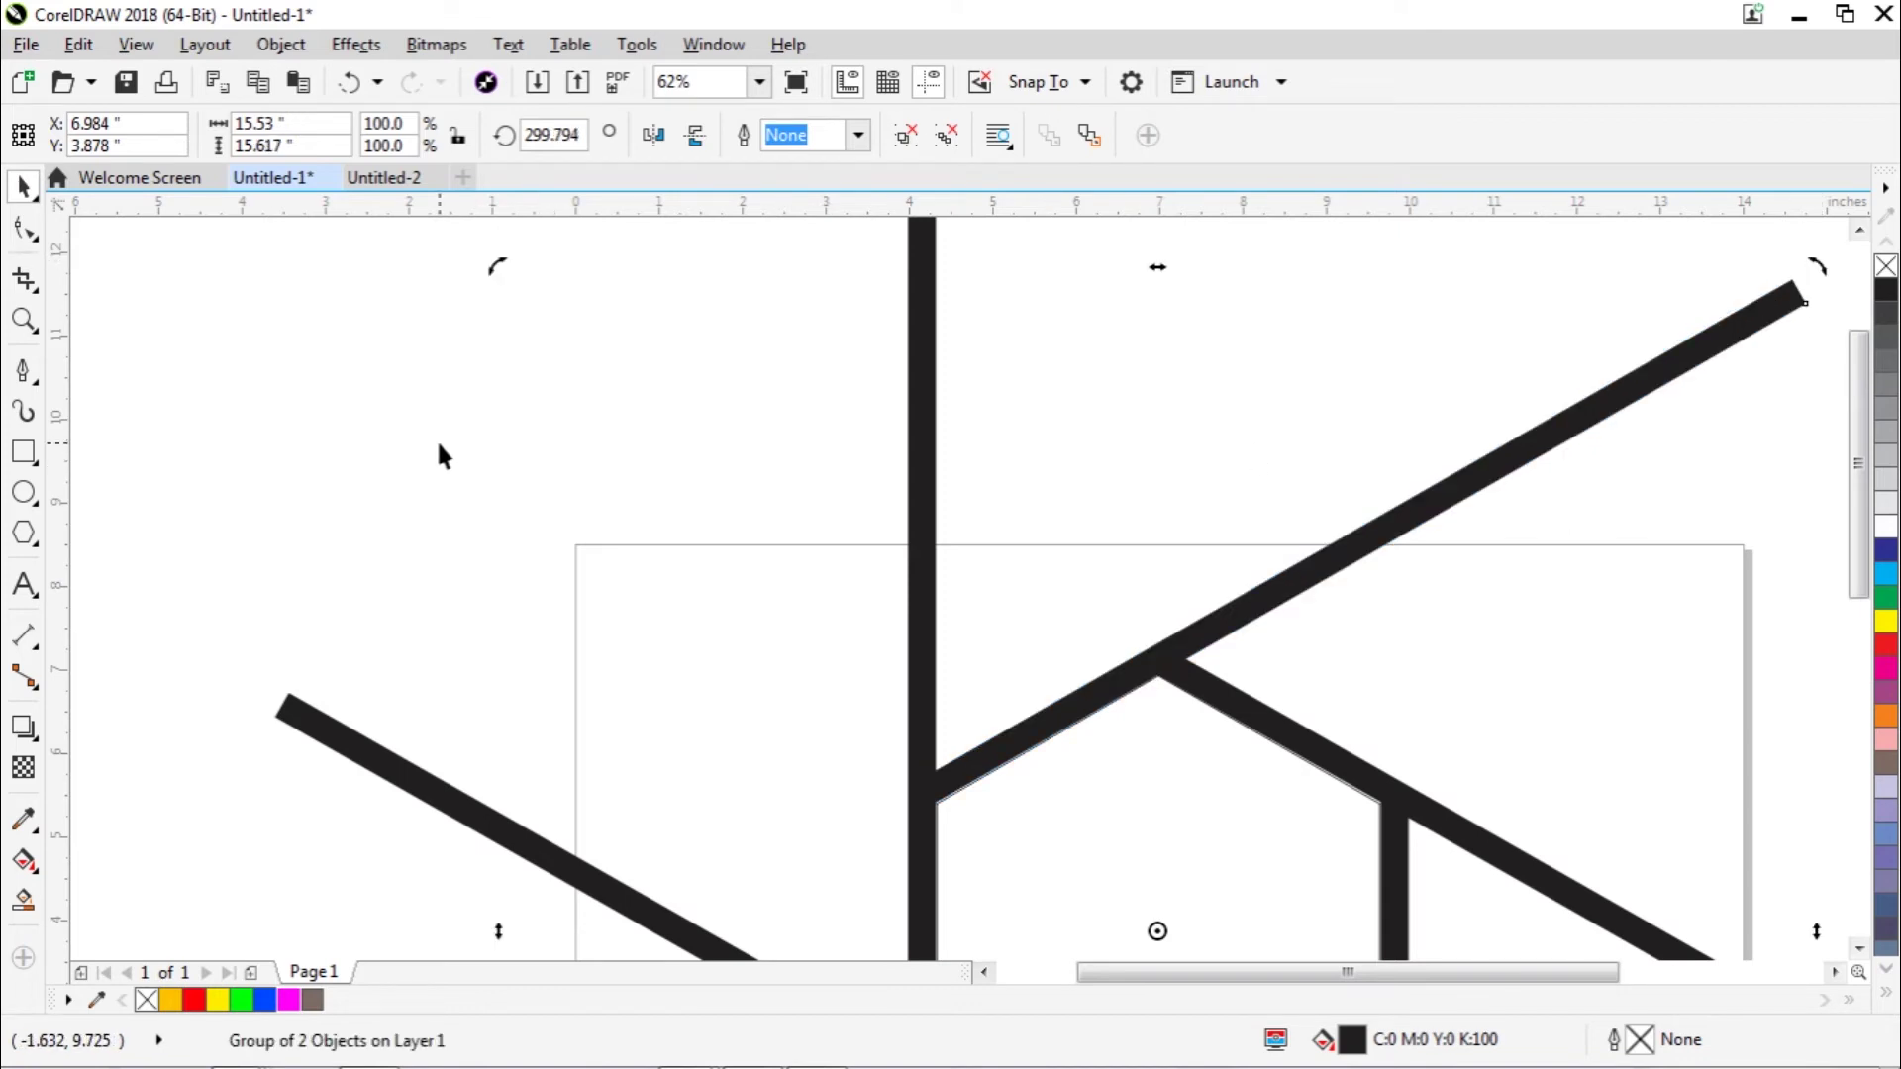
{"action": "left_click", "coordinate": [271, 385]}
{"action": "scroll", "coordinate": [271, 393], "scroll_direction": "down", "scroll_amount": 4}
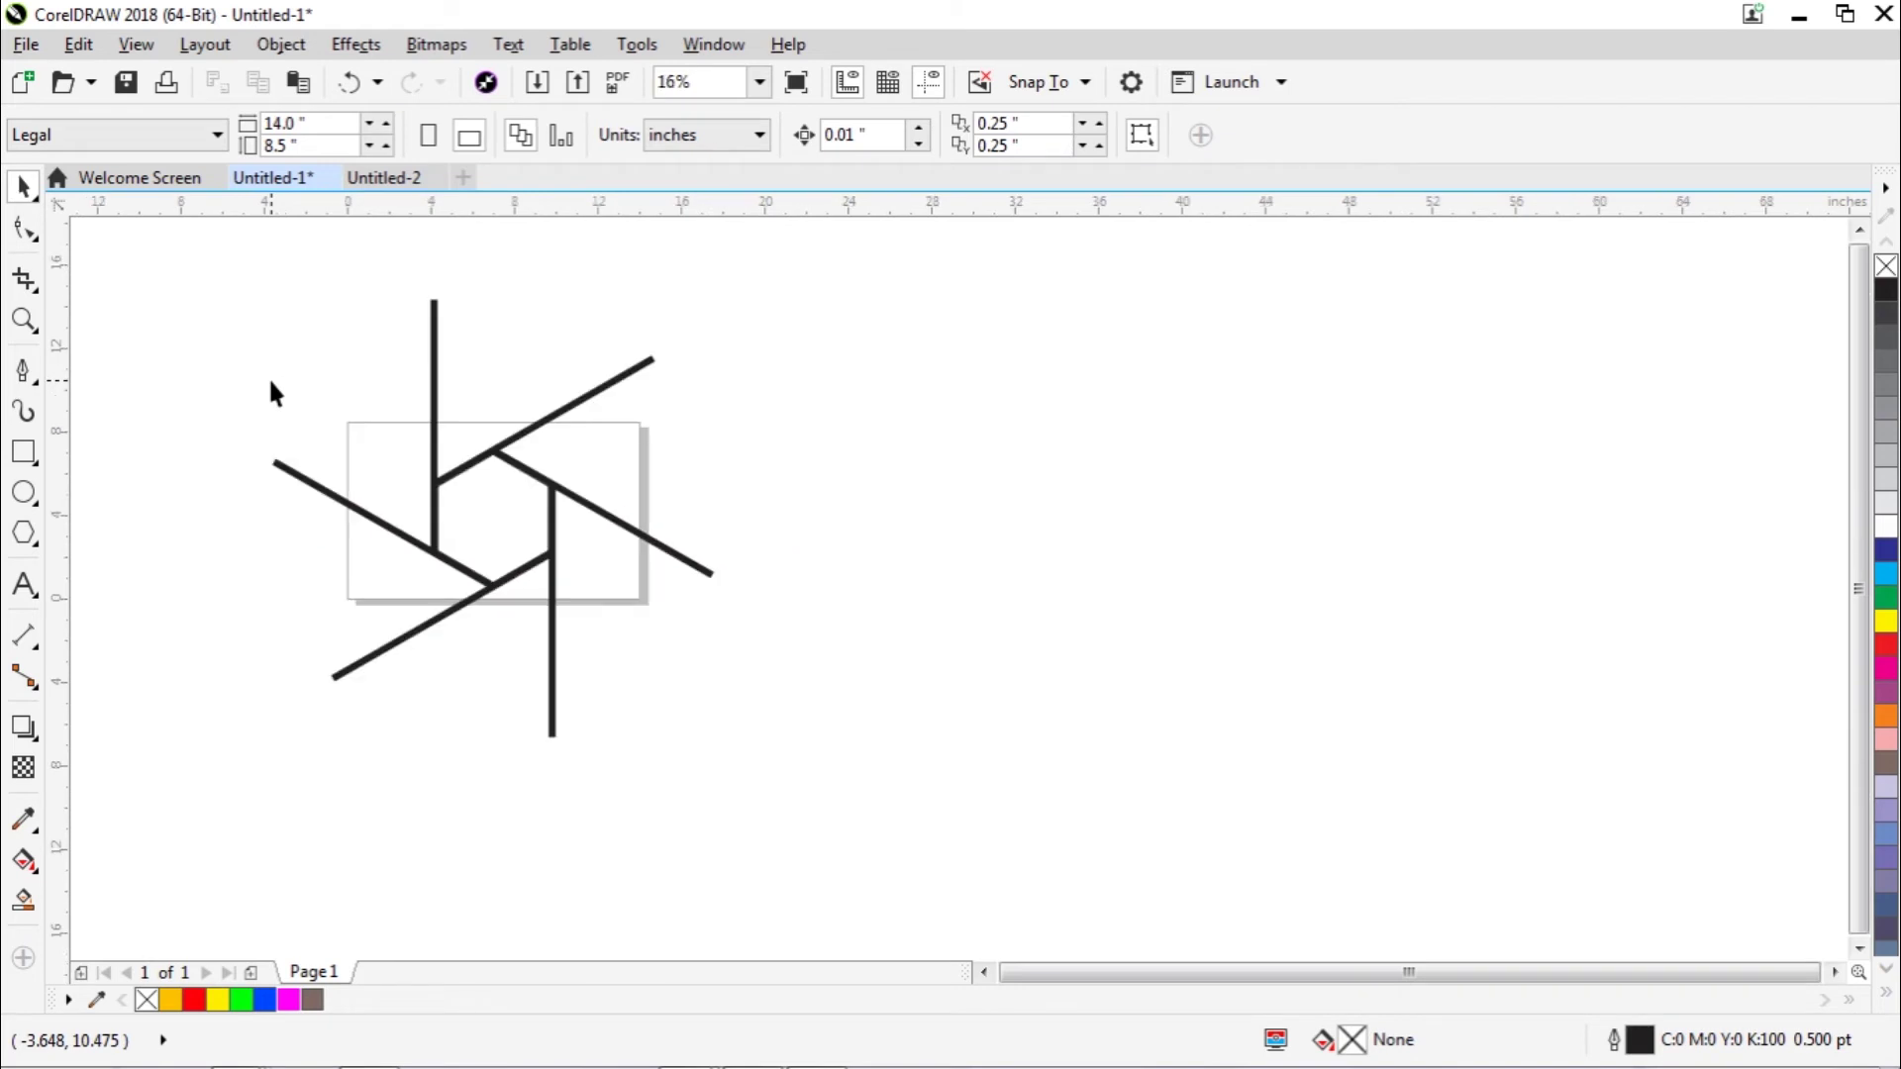
{"action": "scroll", "coordinate": [272, 391], "scroll_direction": "down", "scroll_amount": 1}
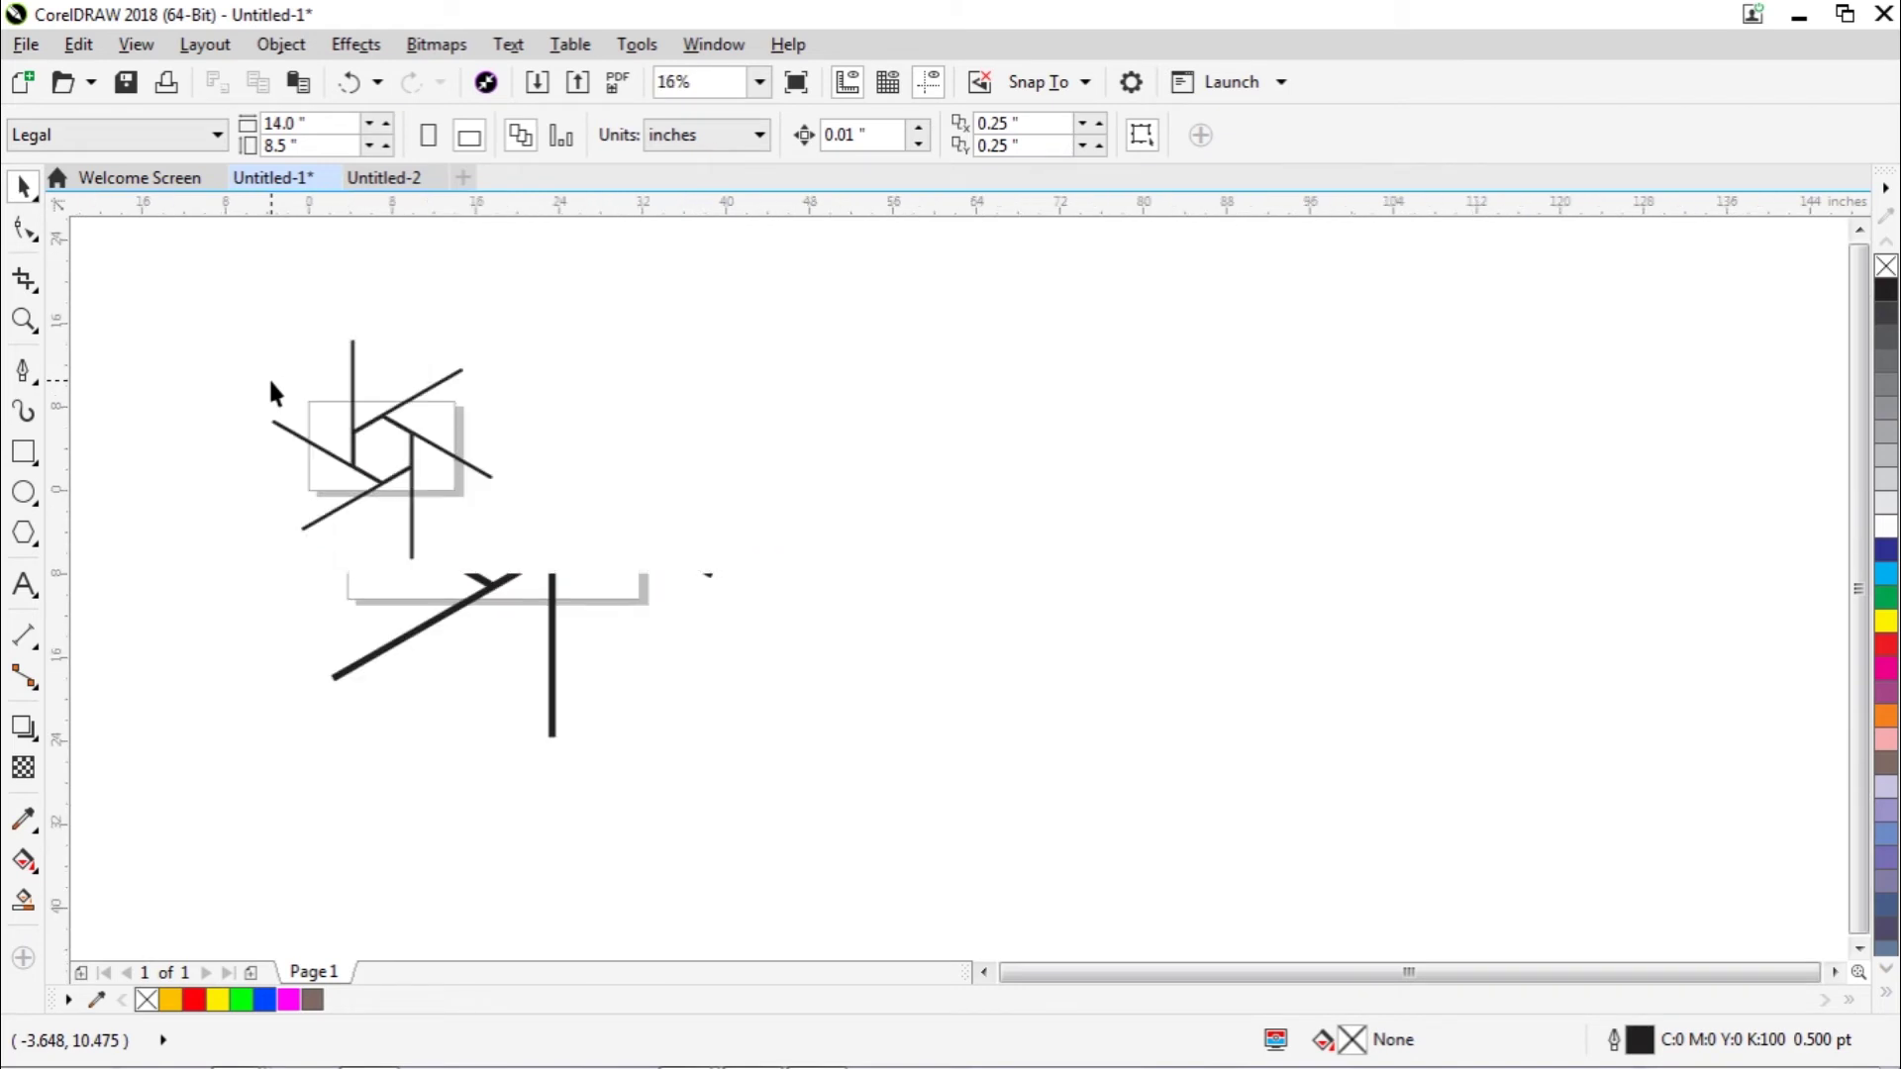
{"action": "scroll", "coordinate": [271, 391], "scroll_direction": "up", "scroll_amount": 2}
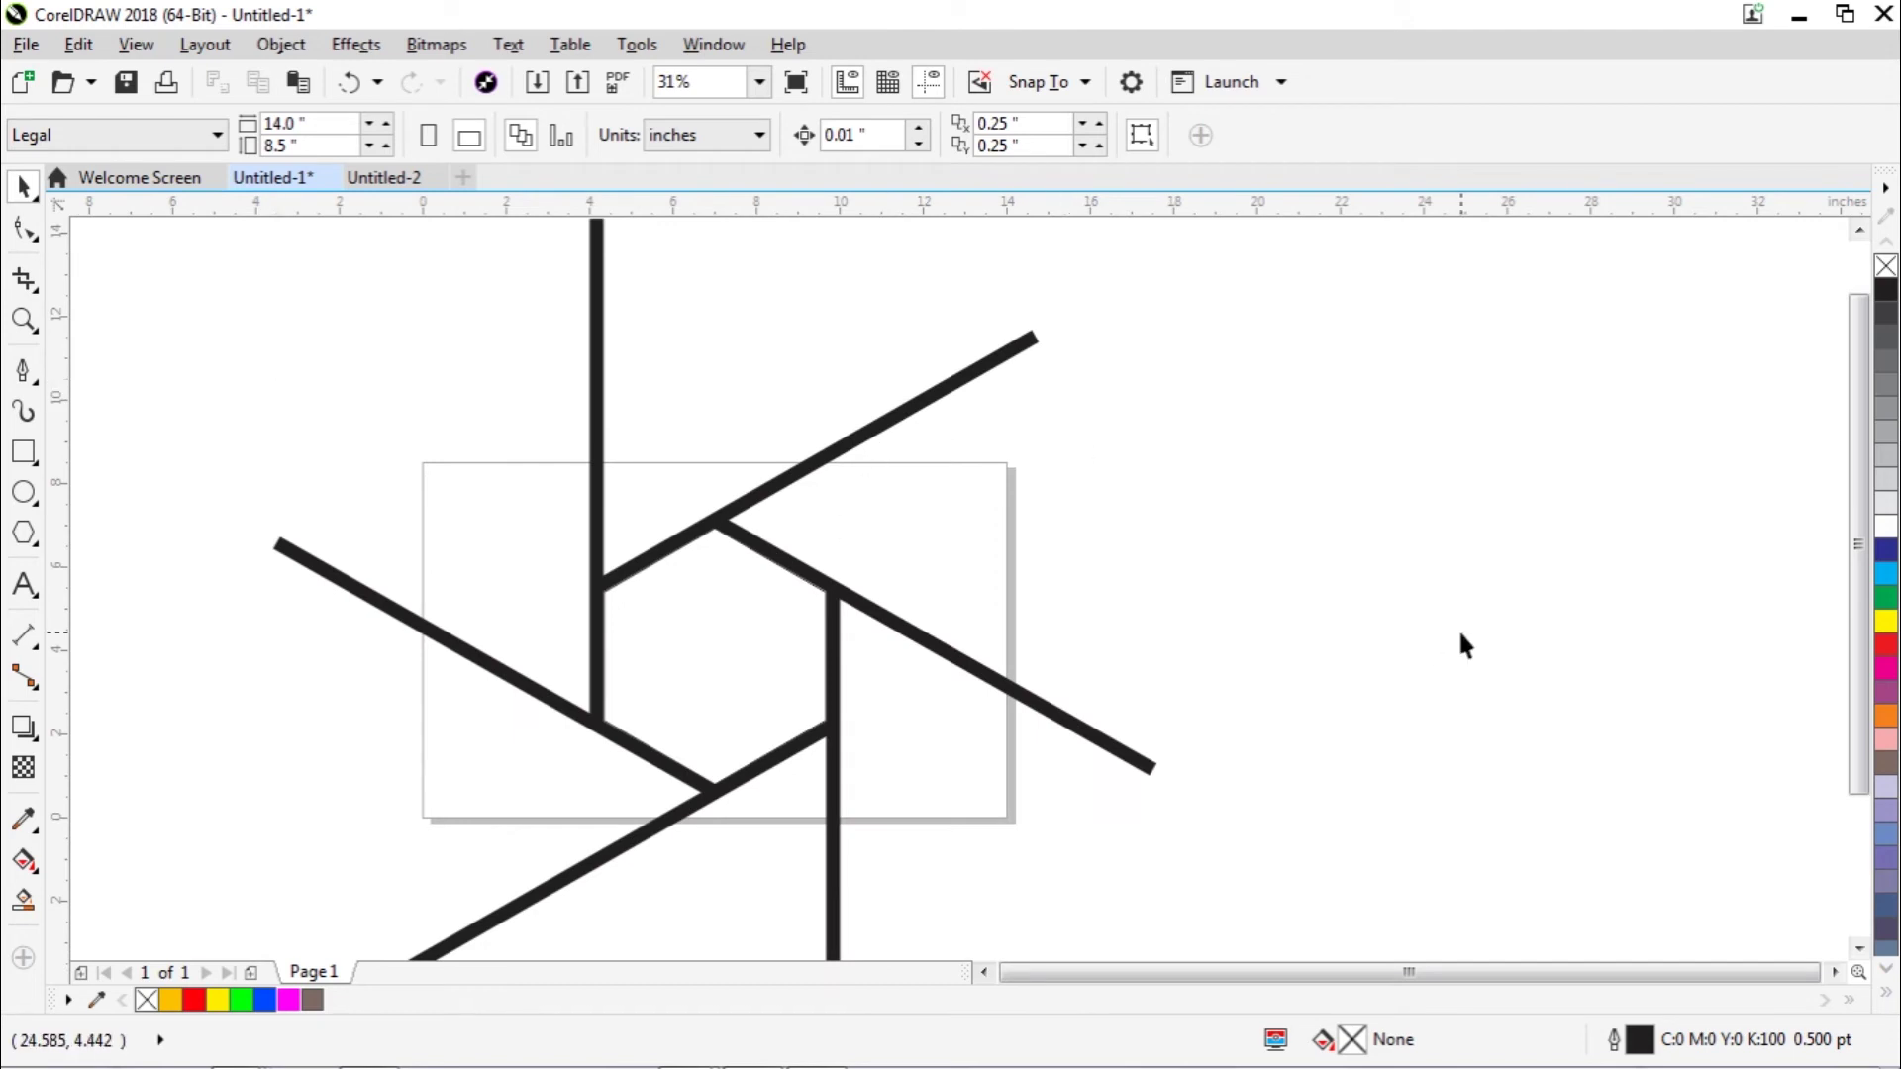
{"action": "left_click", "coordinate": [984, 971]}
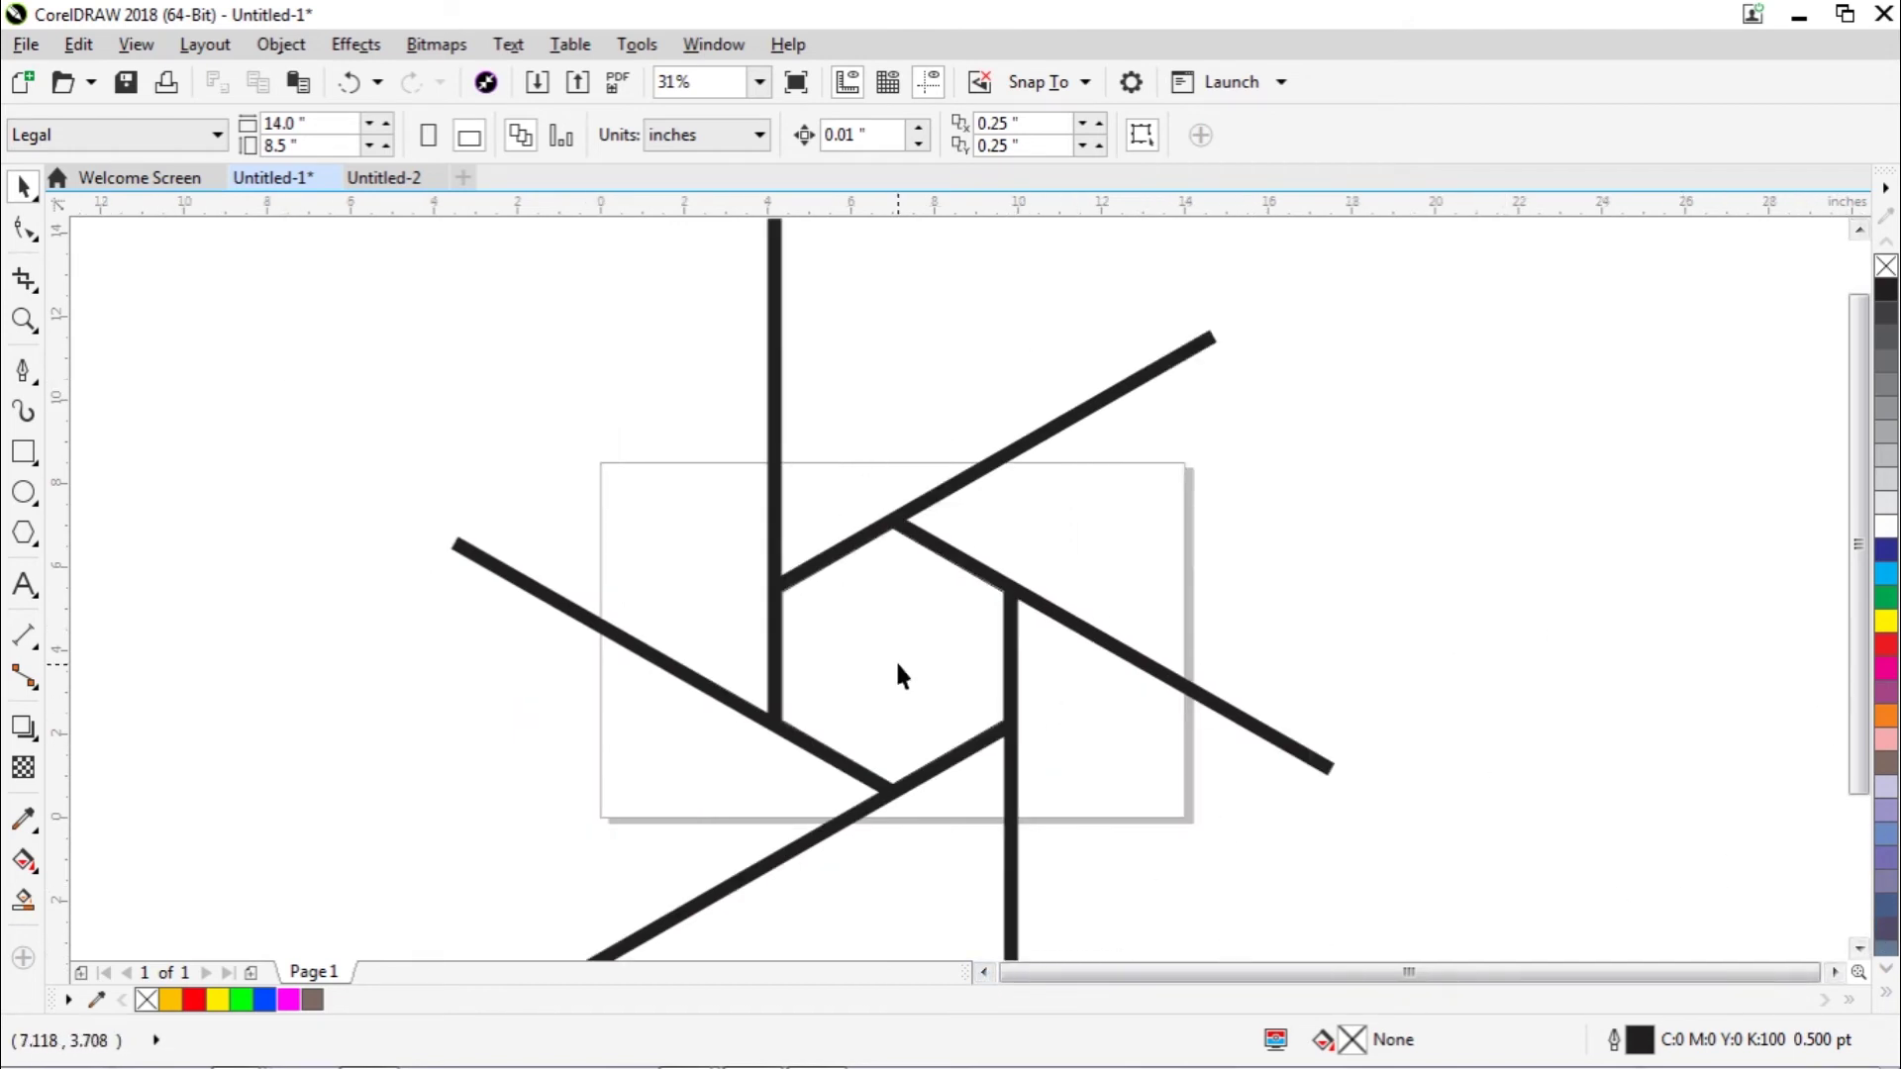
{"action": "scroll", "coordinate": [897, 666], "scroll_direction": "down", "scroll_amount": 1}
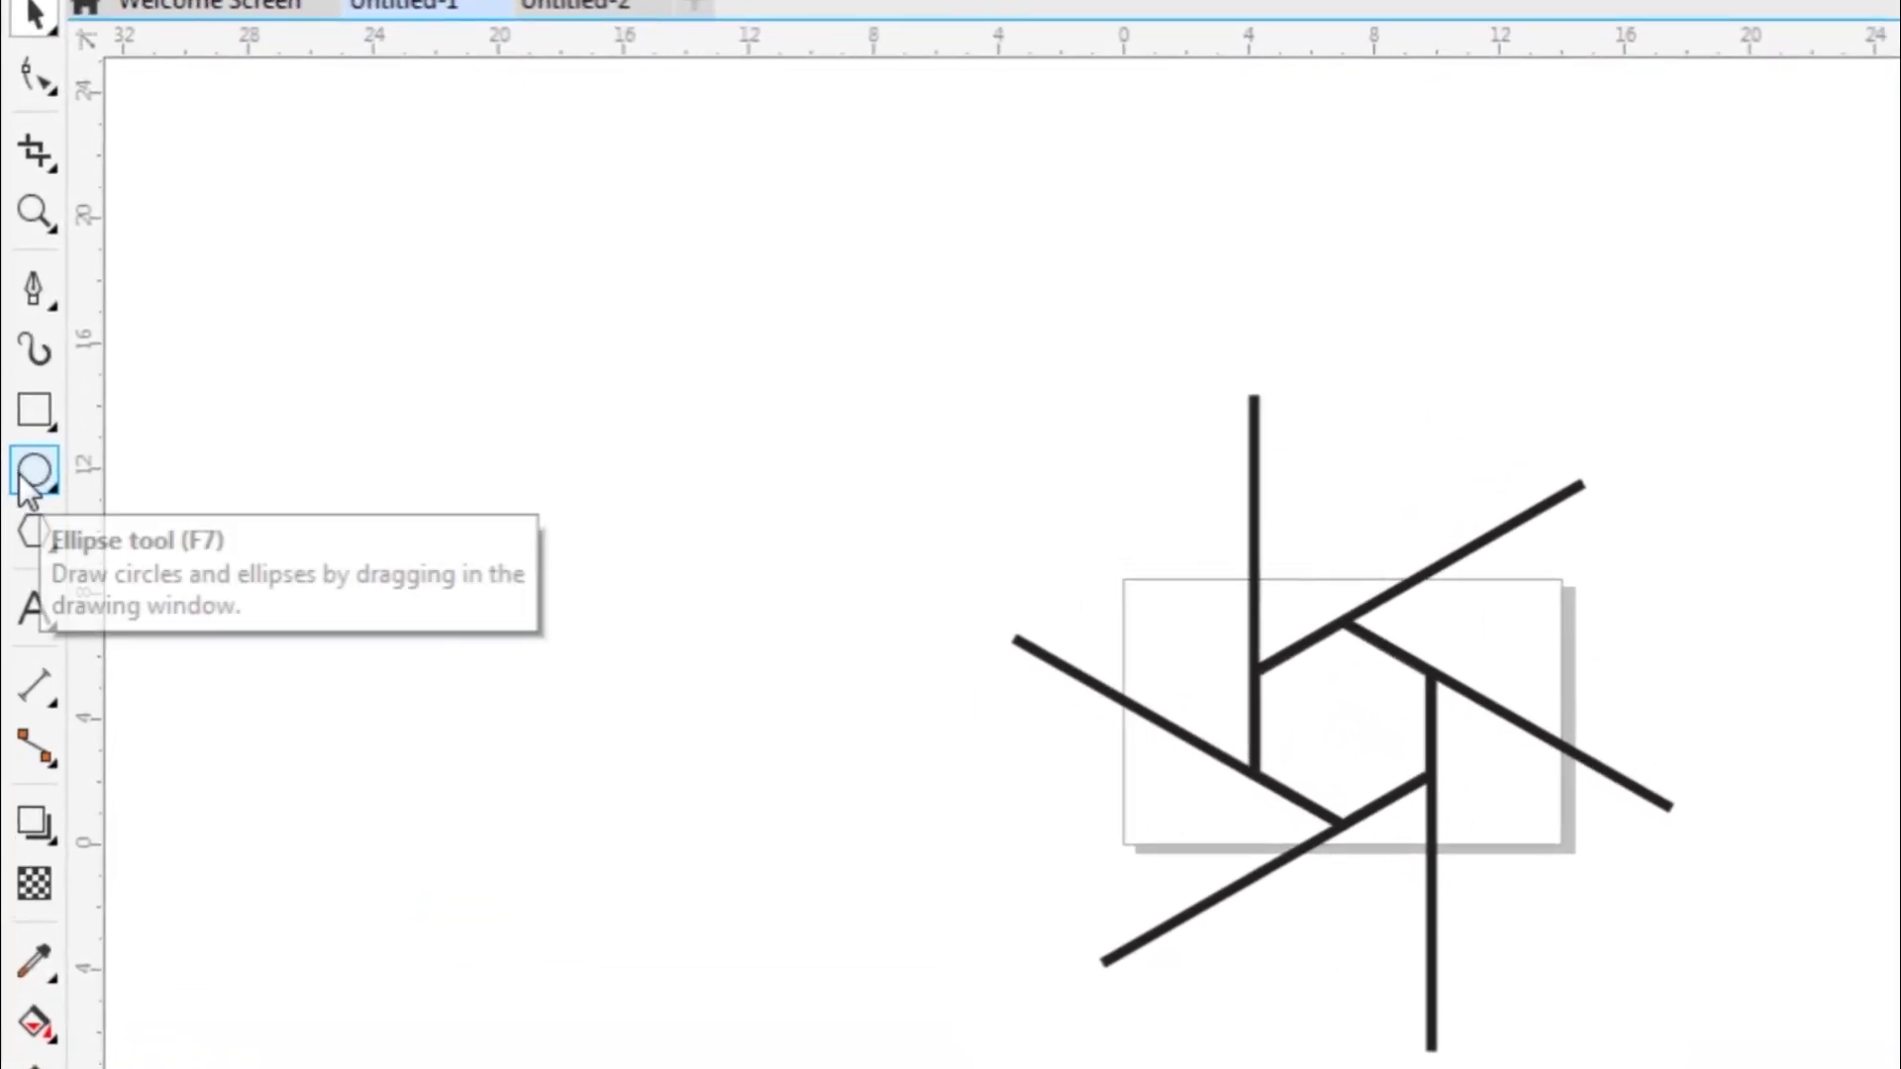
{"action": "left_click", "coordinate": [30, 473]}
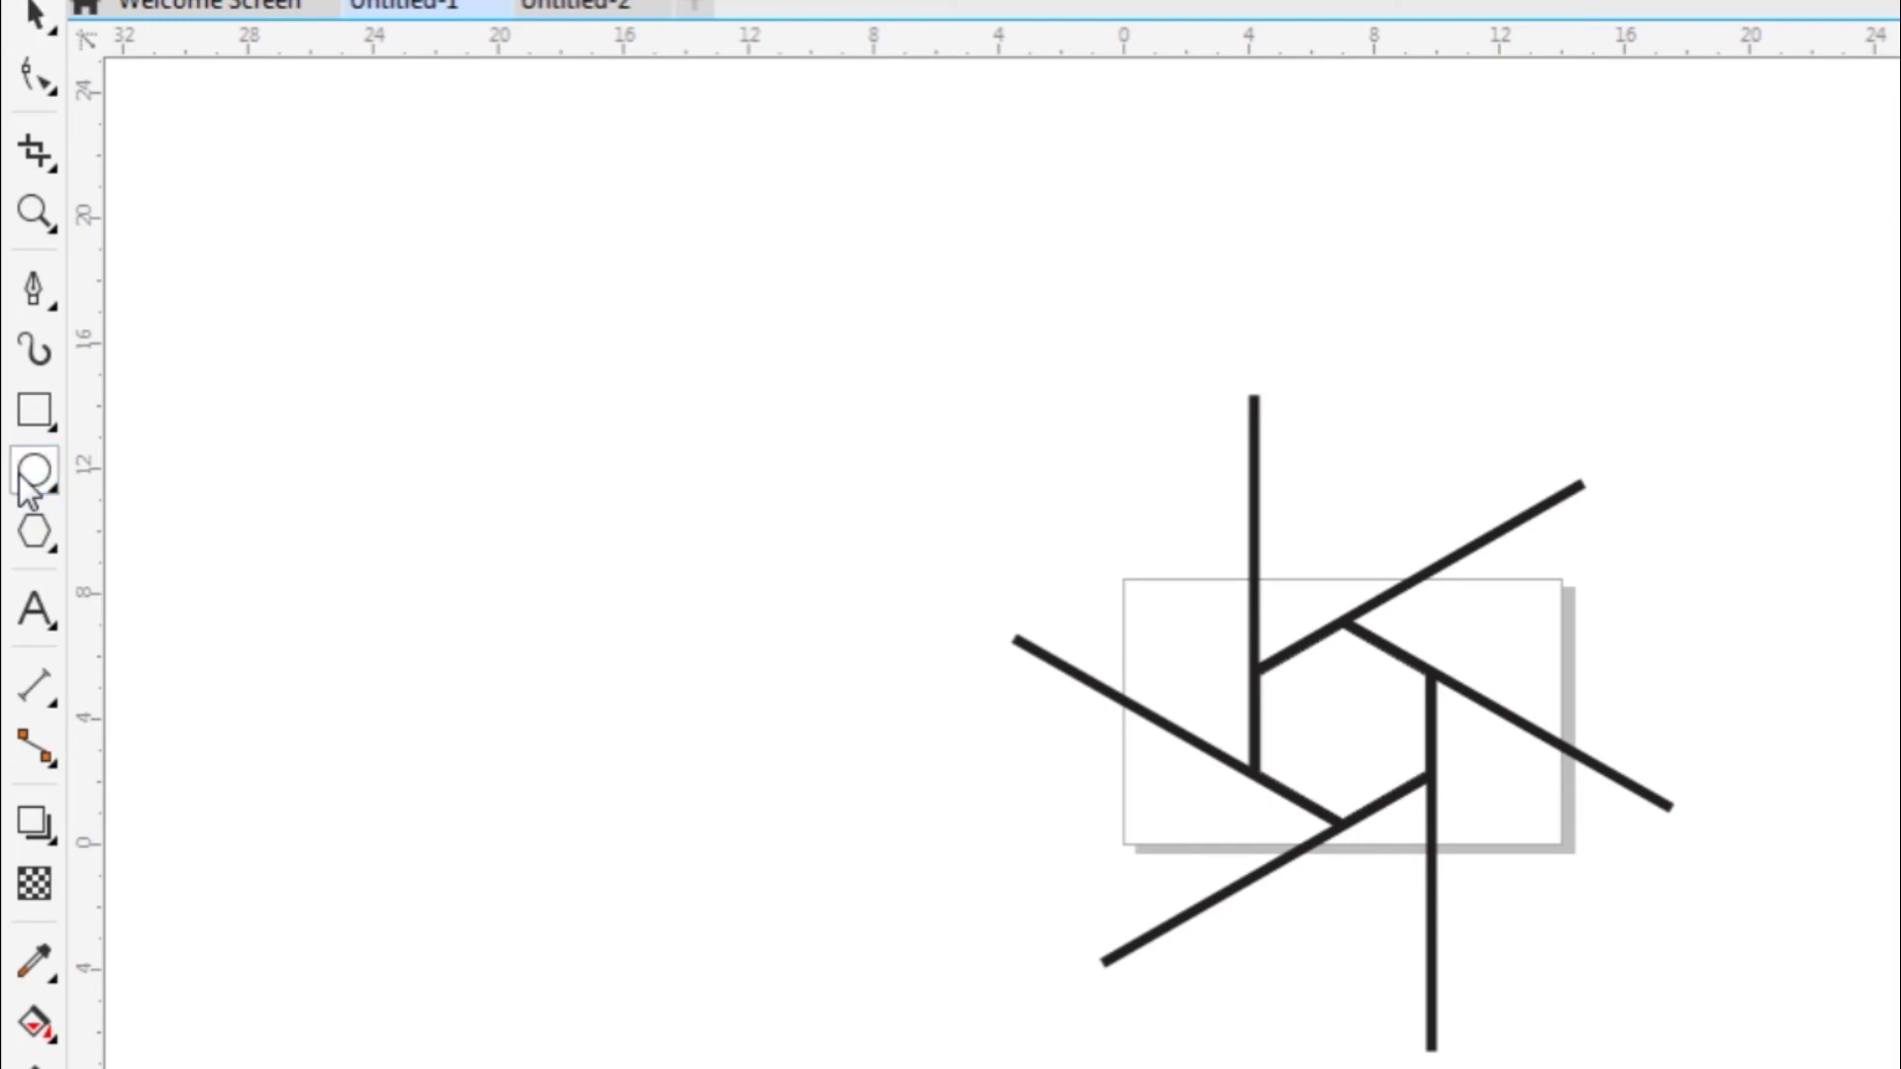
{"action": "left_click_drag", "start_coordinate": [912, 486], "coordinate": [1238, 787]}
{"action": "key", "text": "Delete"}
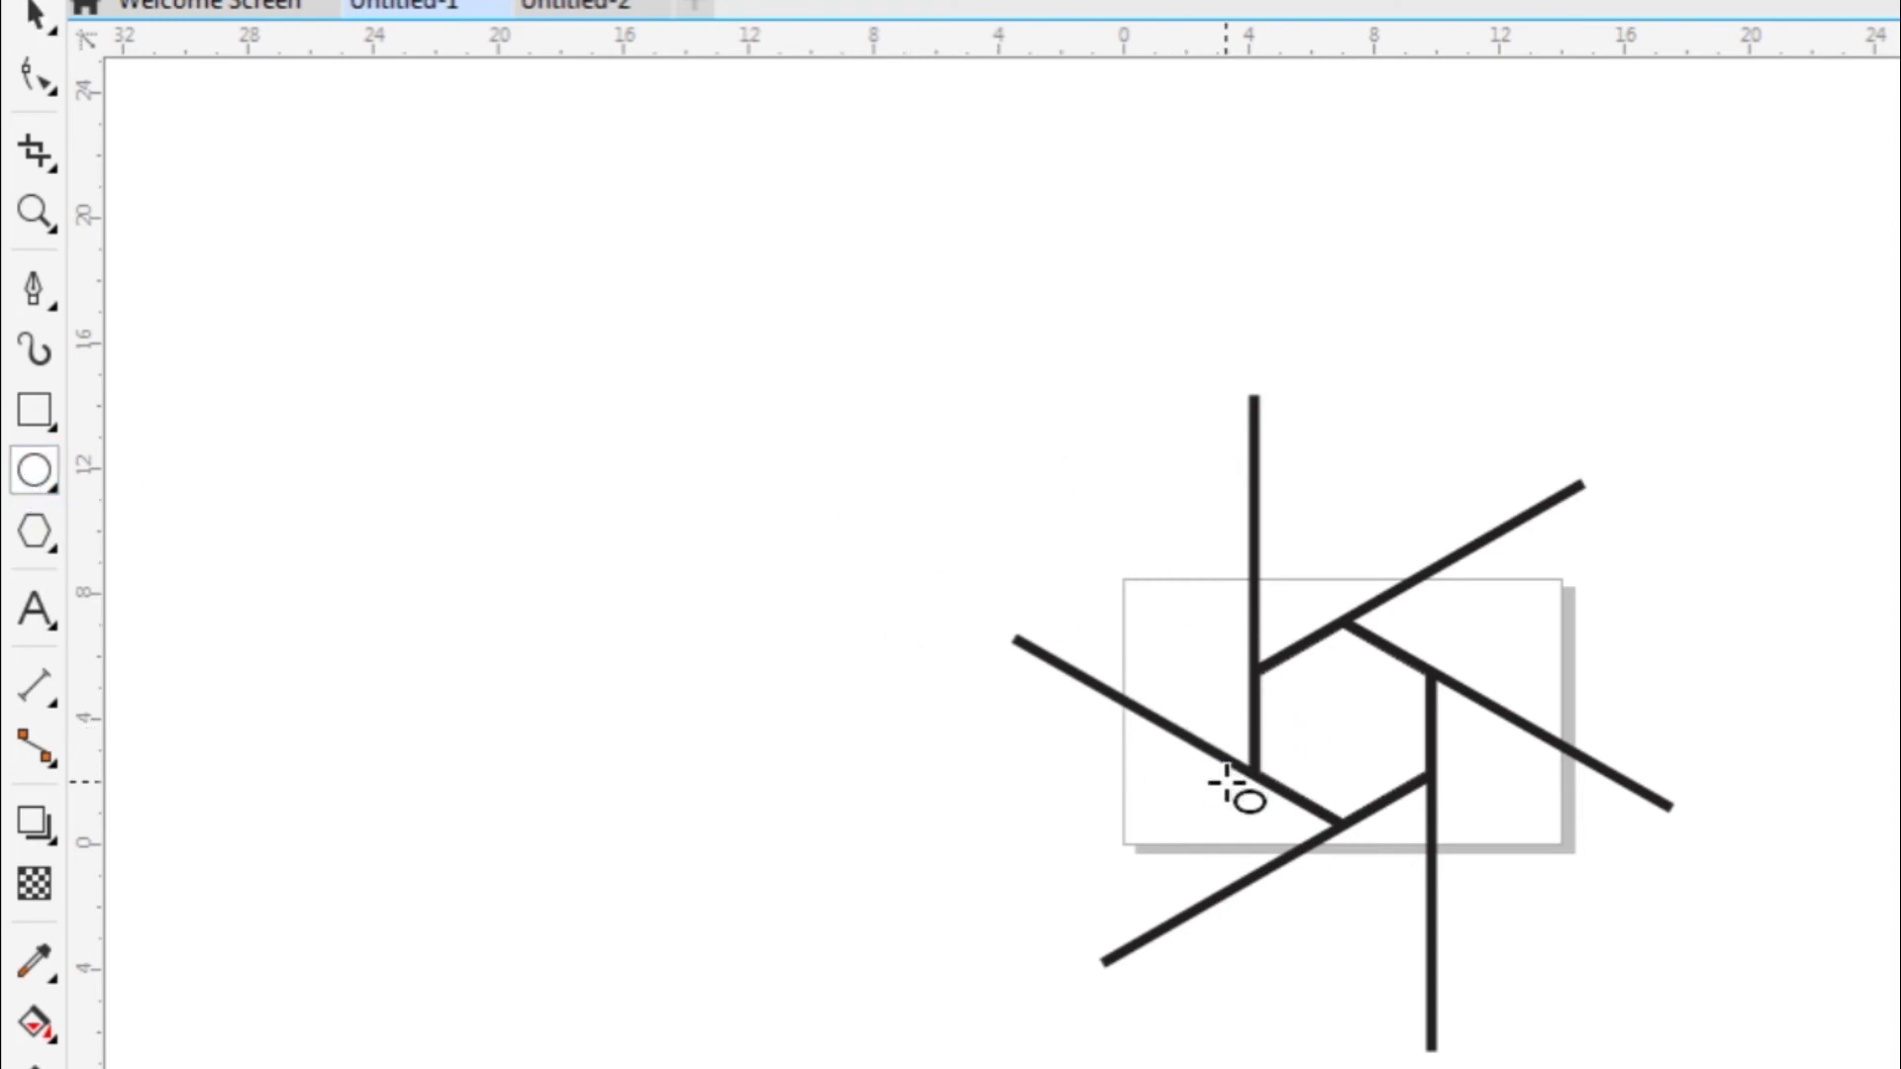
Step: Draw a circle about 15.3 inches in diameter and centre it on the page over the hexagon, then deselect it
{"action": "left_click_drag", "start_coordinate": [692, 430], "coordinate": [1169, 889]}
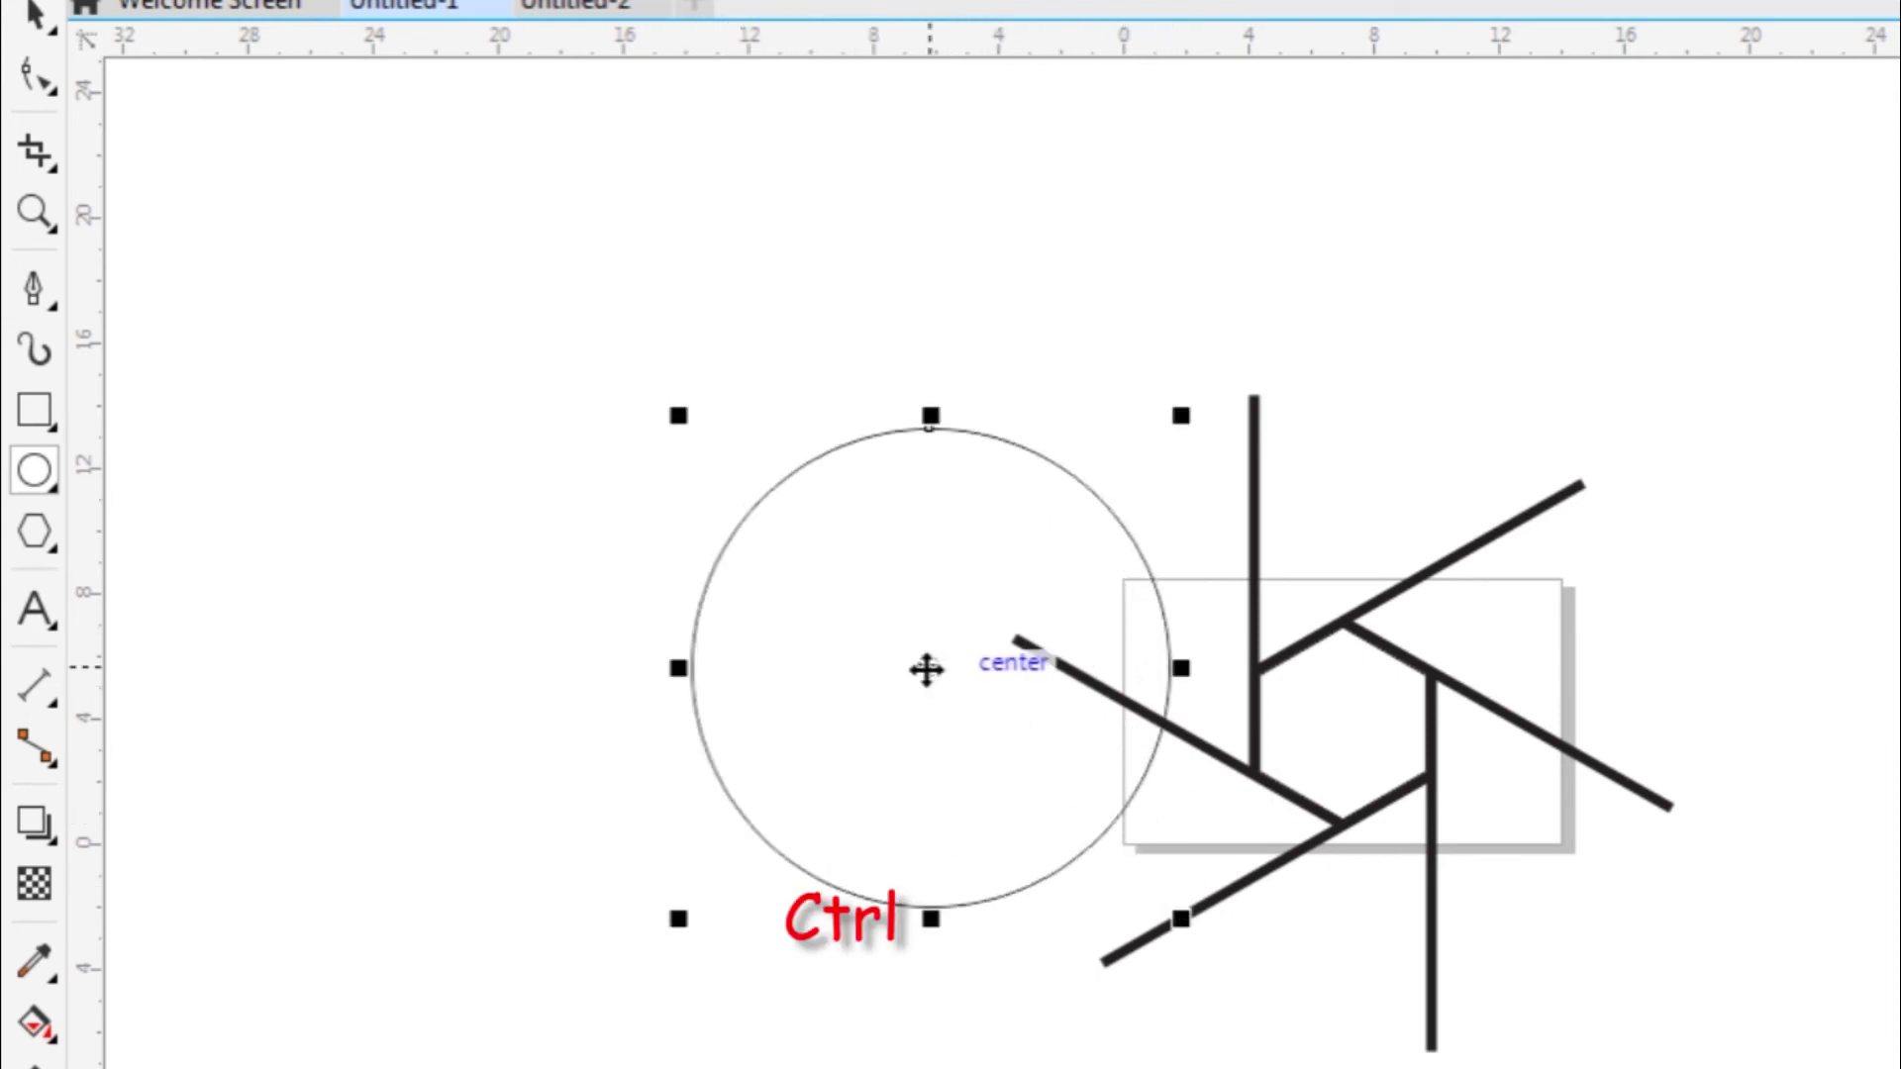
{"action": "left_click_drag", "start_coordinate": [925, 667], "coordinate": [1316, 719]}
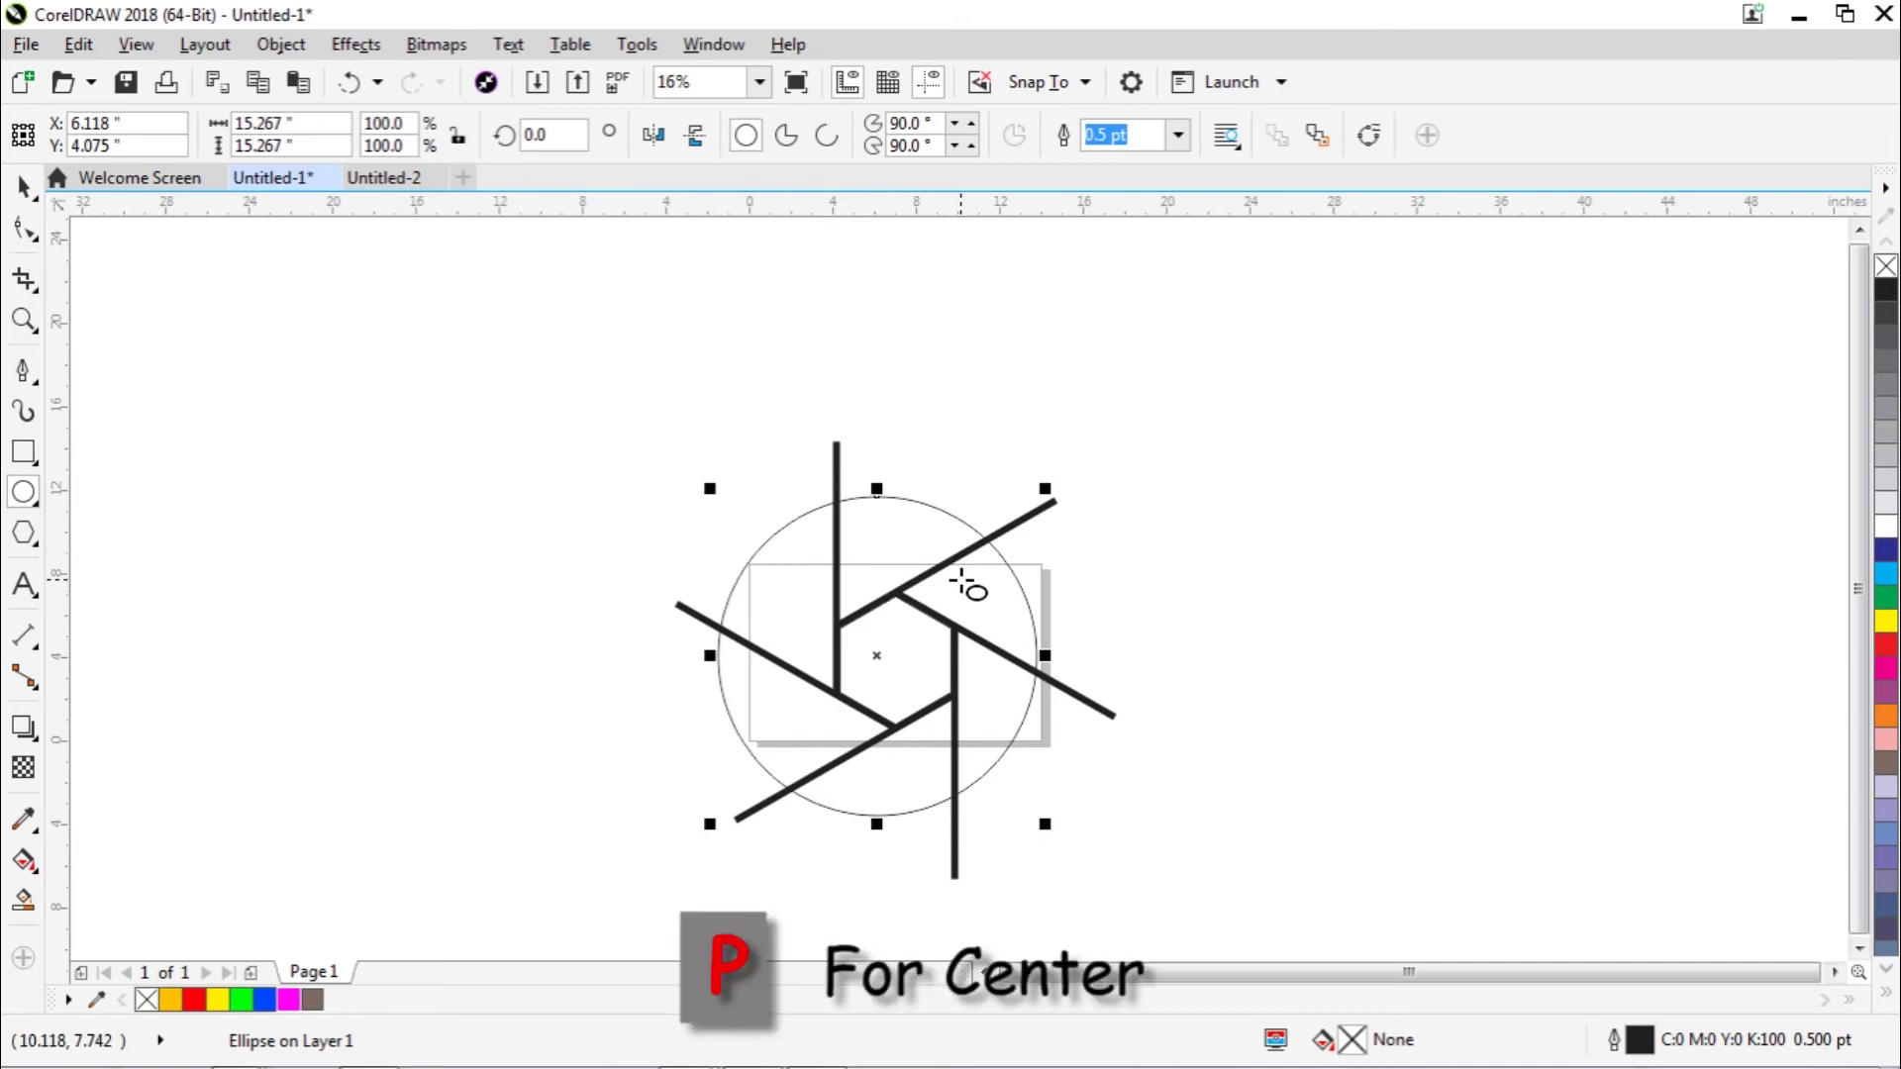
{"action": "key", "text": "p"}
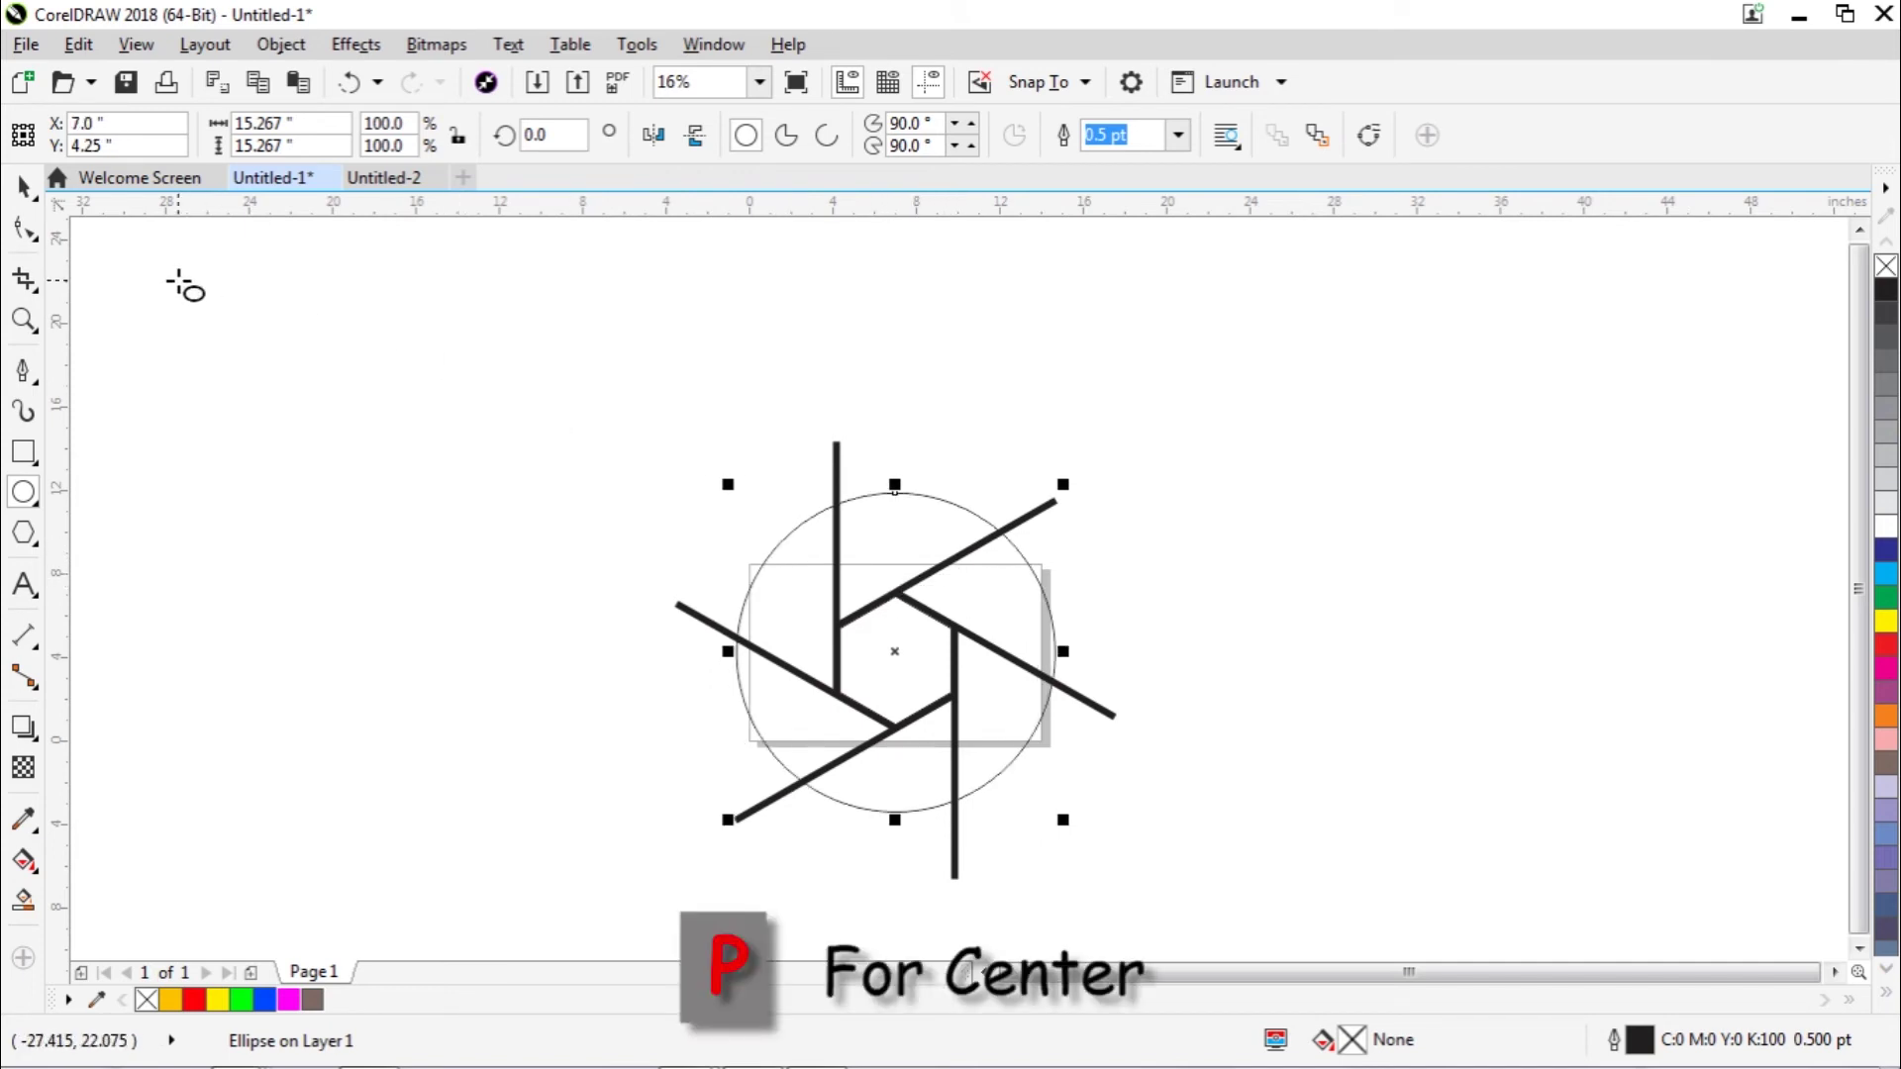
{"action": "left_click", "coordinate": [22, 186]}
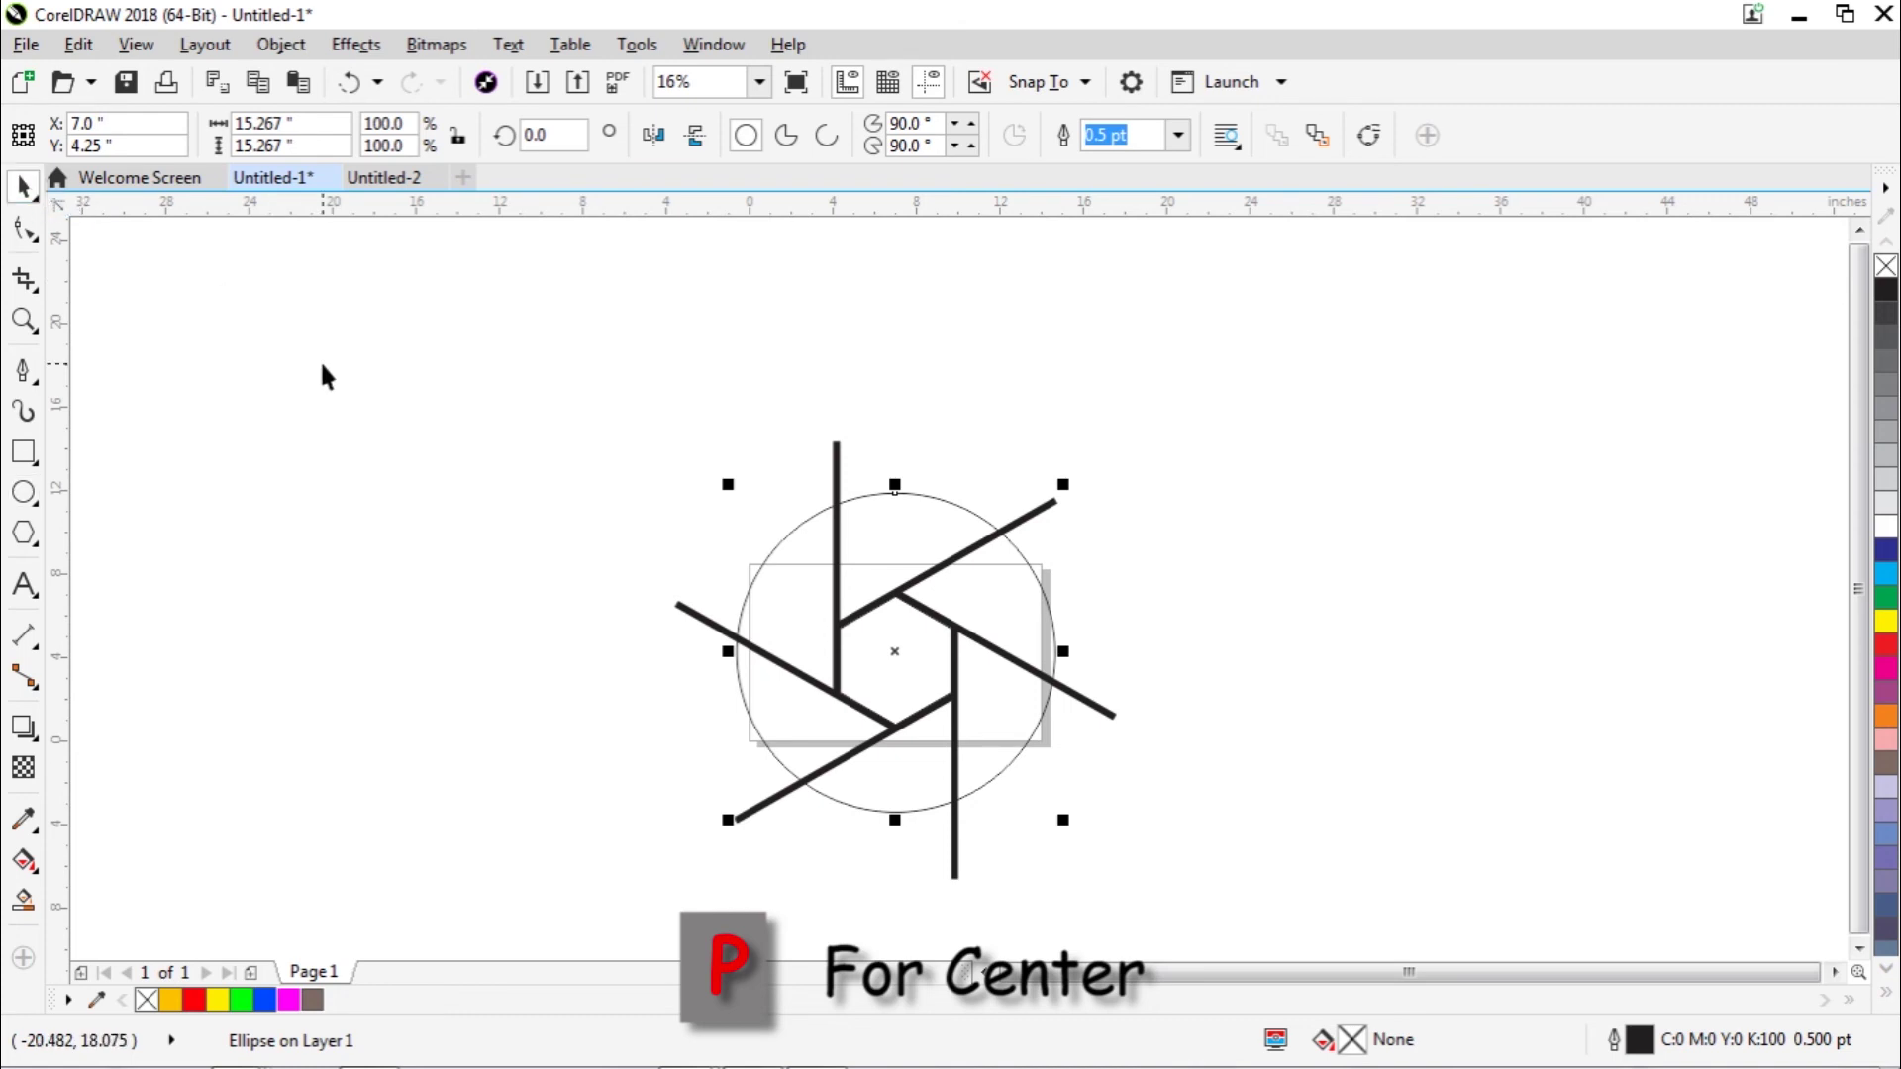
{"action": "left_click", "coordinate": [323, 364]}
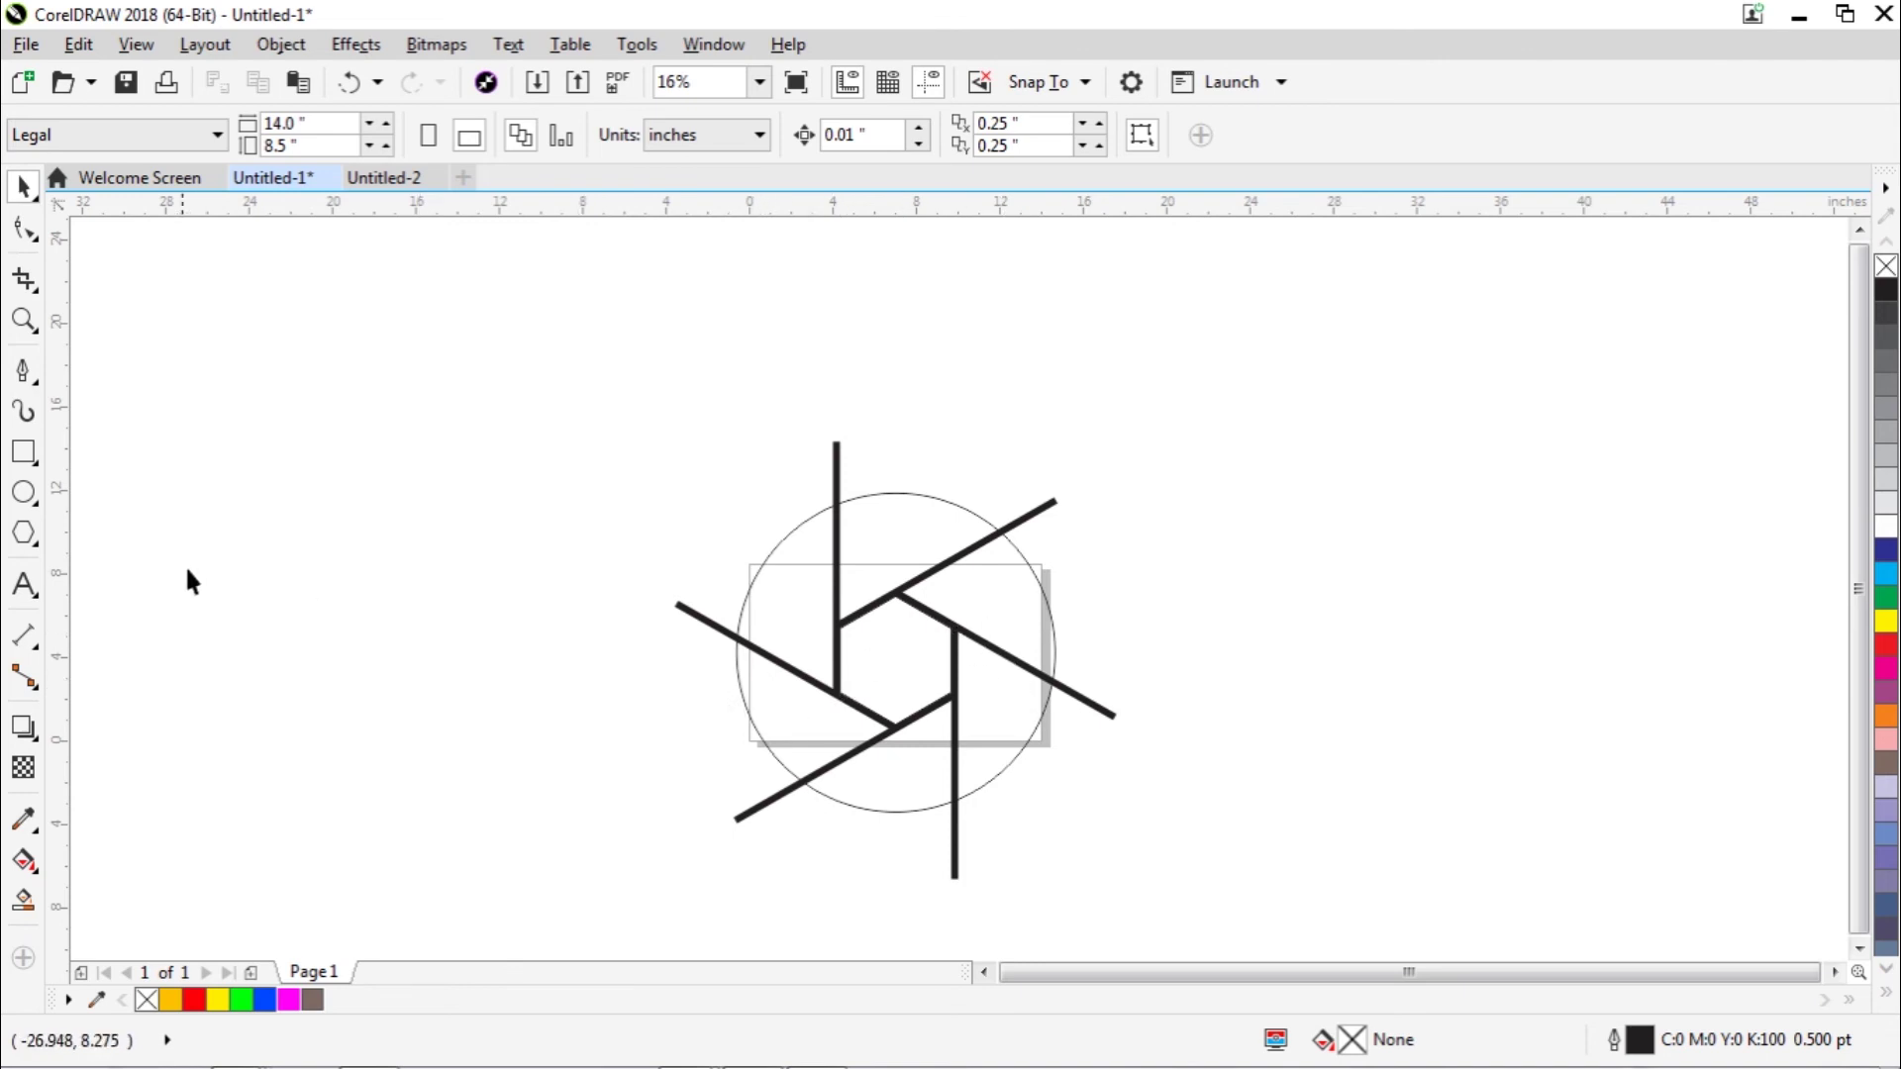
Step: Use Smart Fill on the circle's two sections west of the hexagon, colouring the upper one red and the lower one magenta
{"action": "left_click", "coordinate": [812, 590]}
{"action": "left_click", "coordinate": [477, 592]}
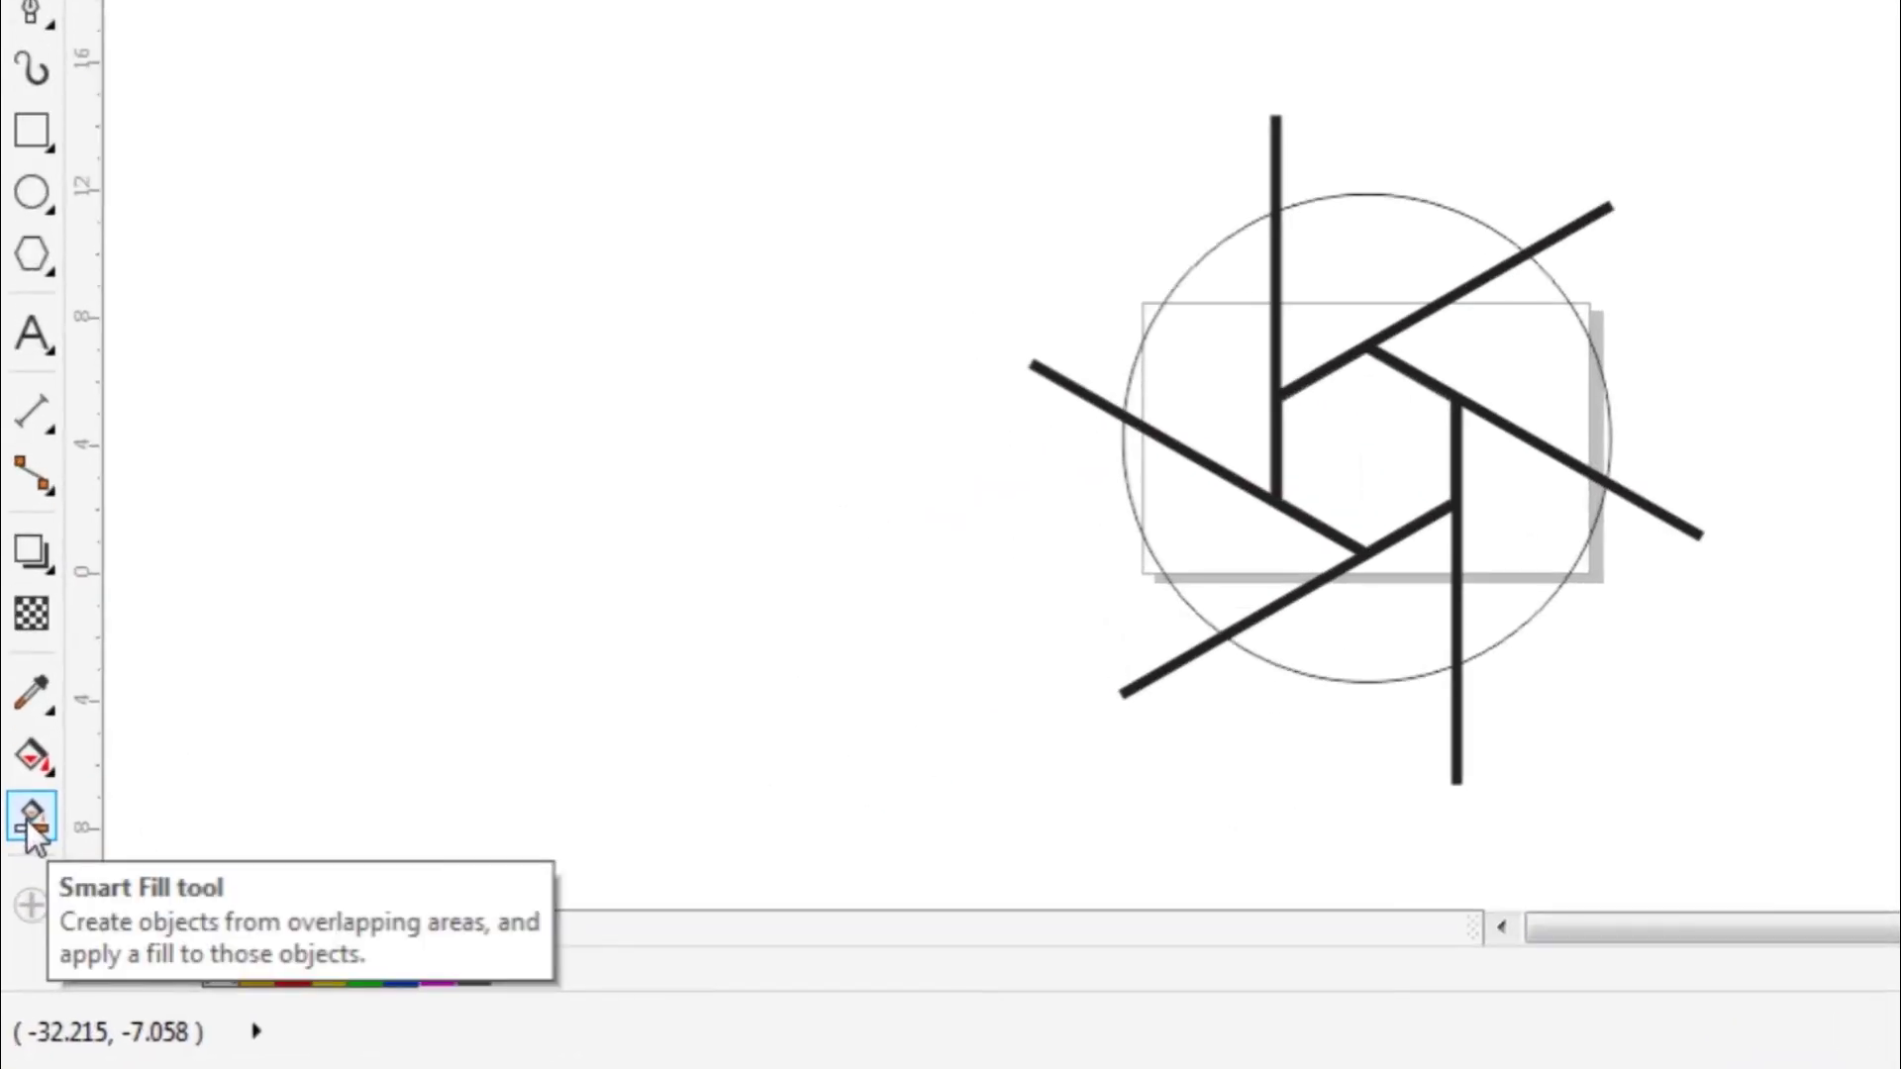
{"action": "left_click", "coordinate": [35, 835]}
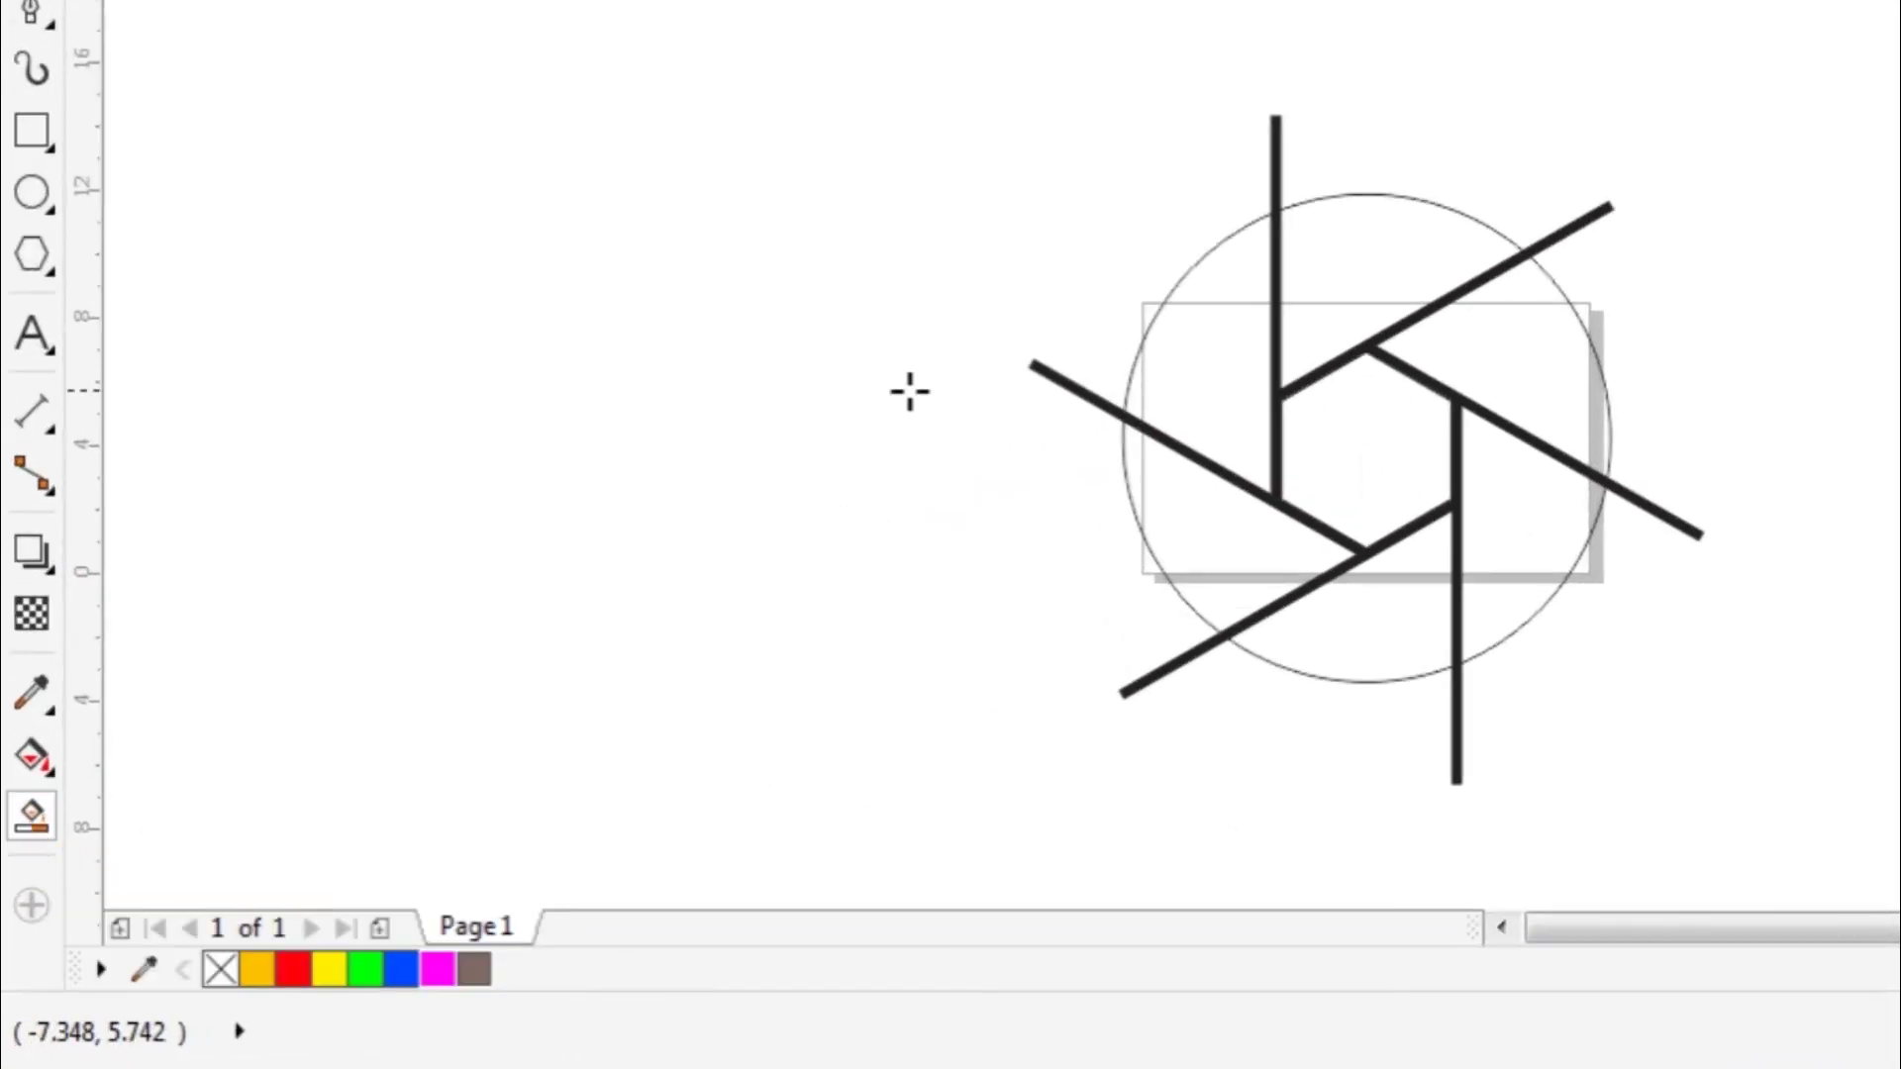
{"action": "left_click", "coordinate": [1222, 354]}
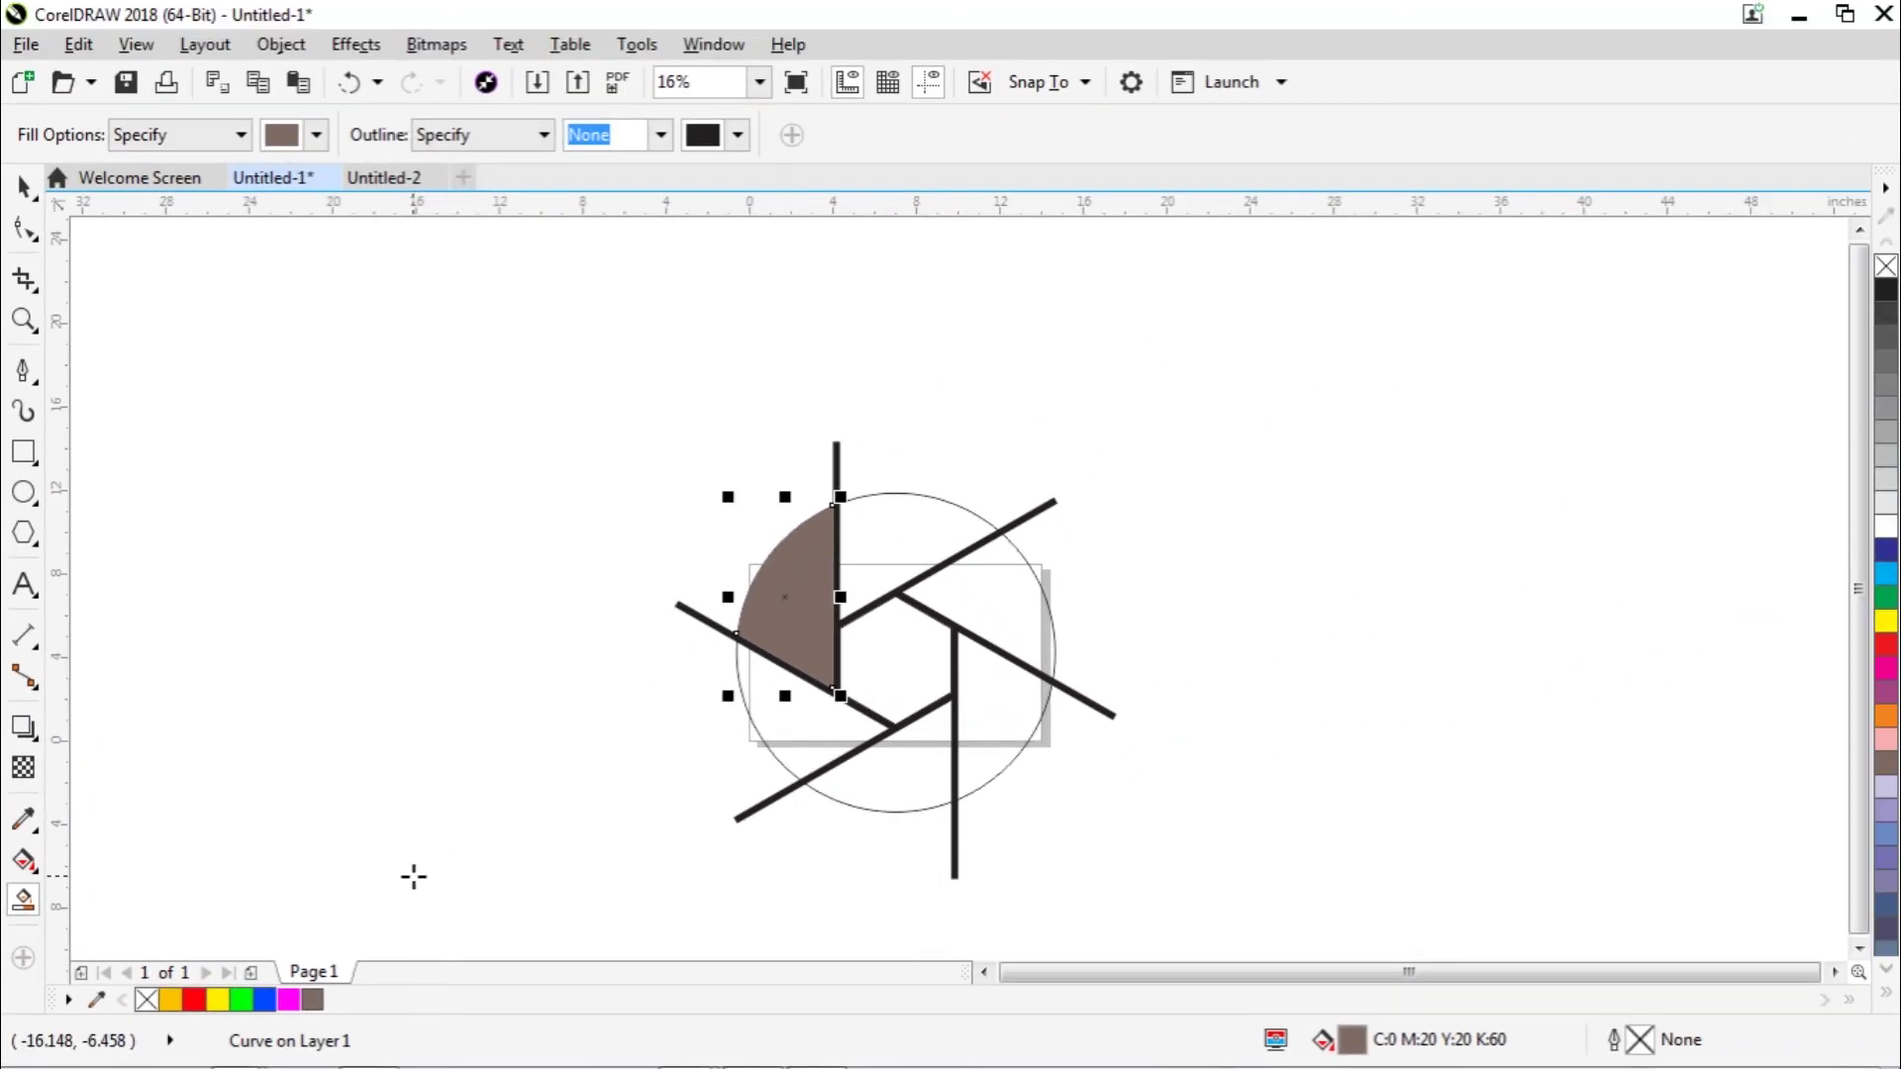
{"action": "left_click", "coordinate": [195, 1001]}
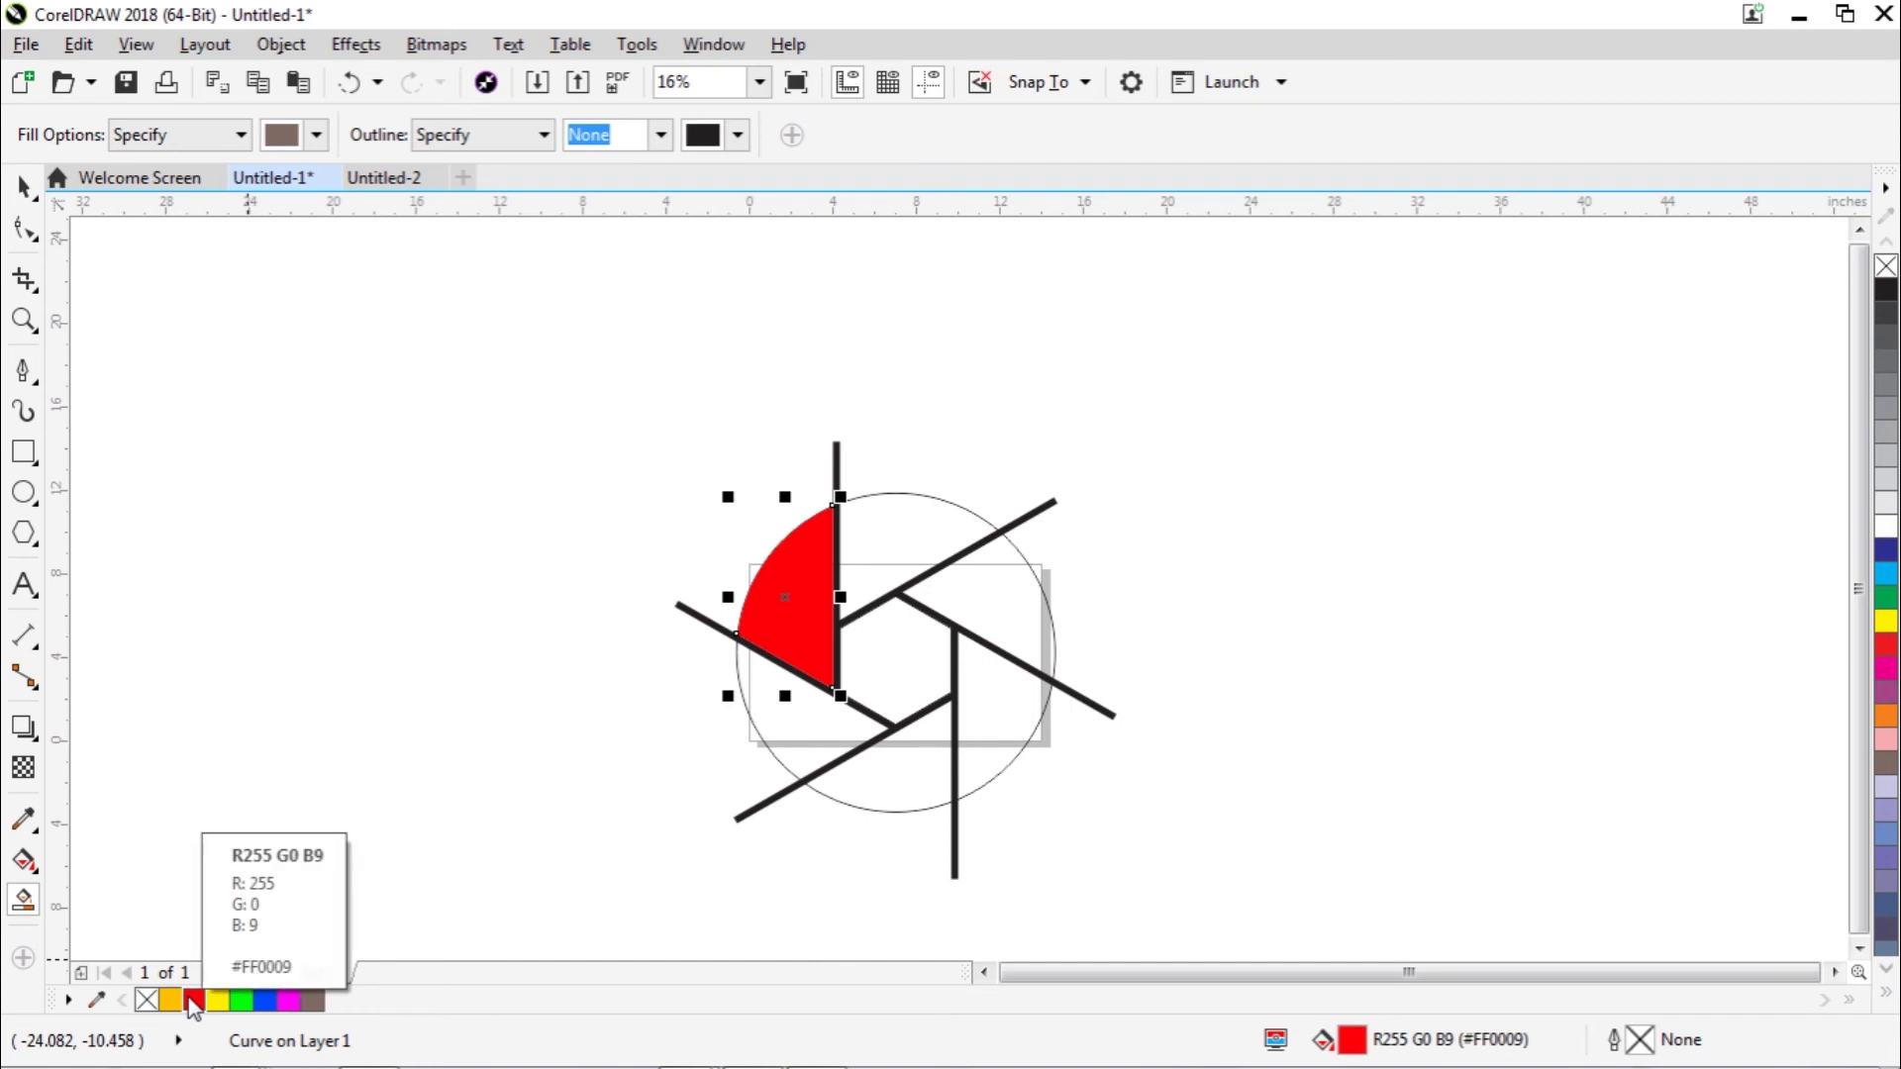
{"action": "left_click", "coordinate": [808, 745]}
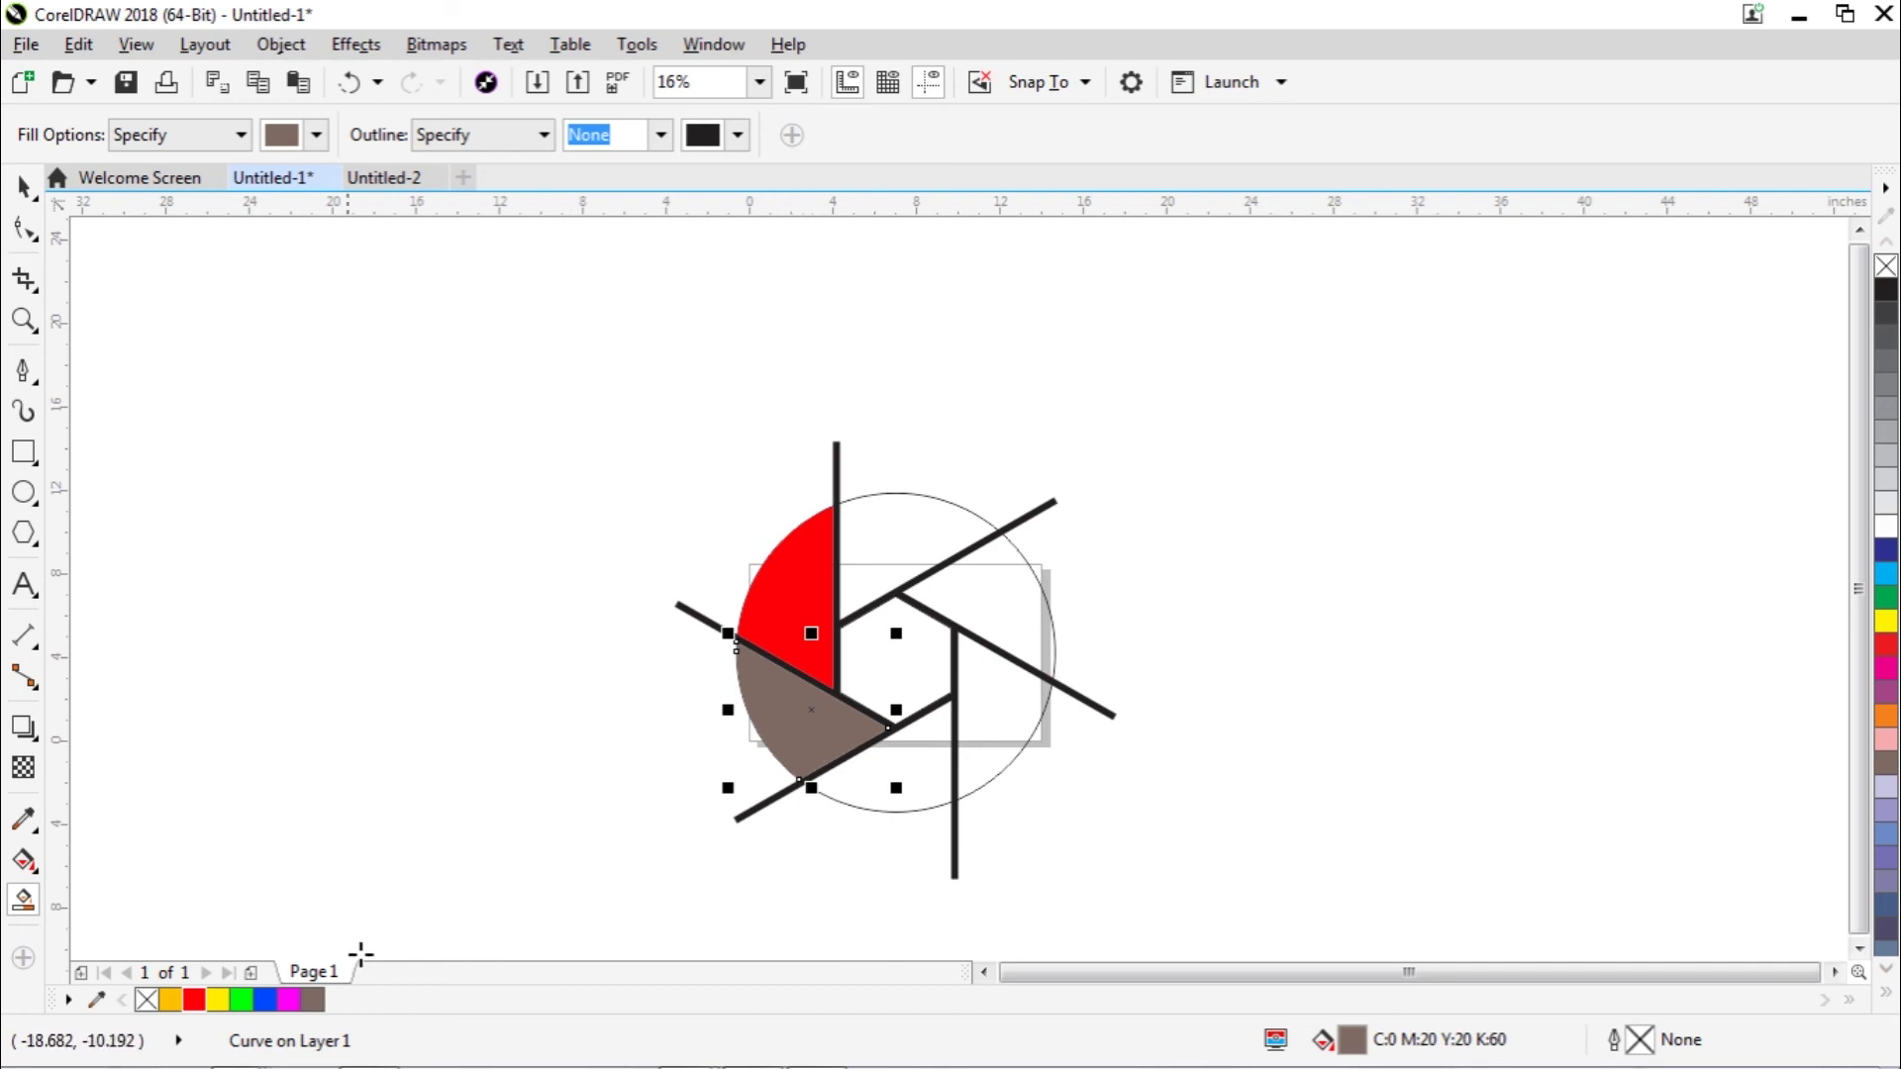
{"action": "left_click", "coordinate": [289, 1000]}
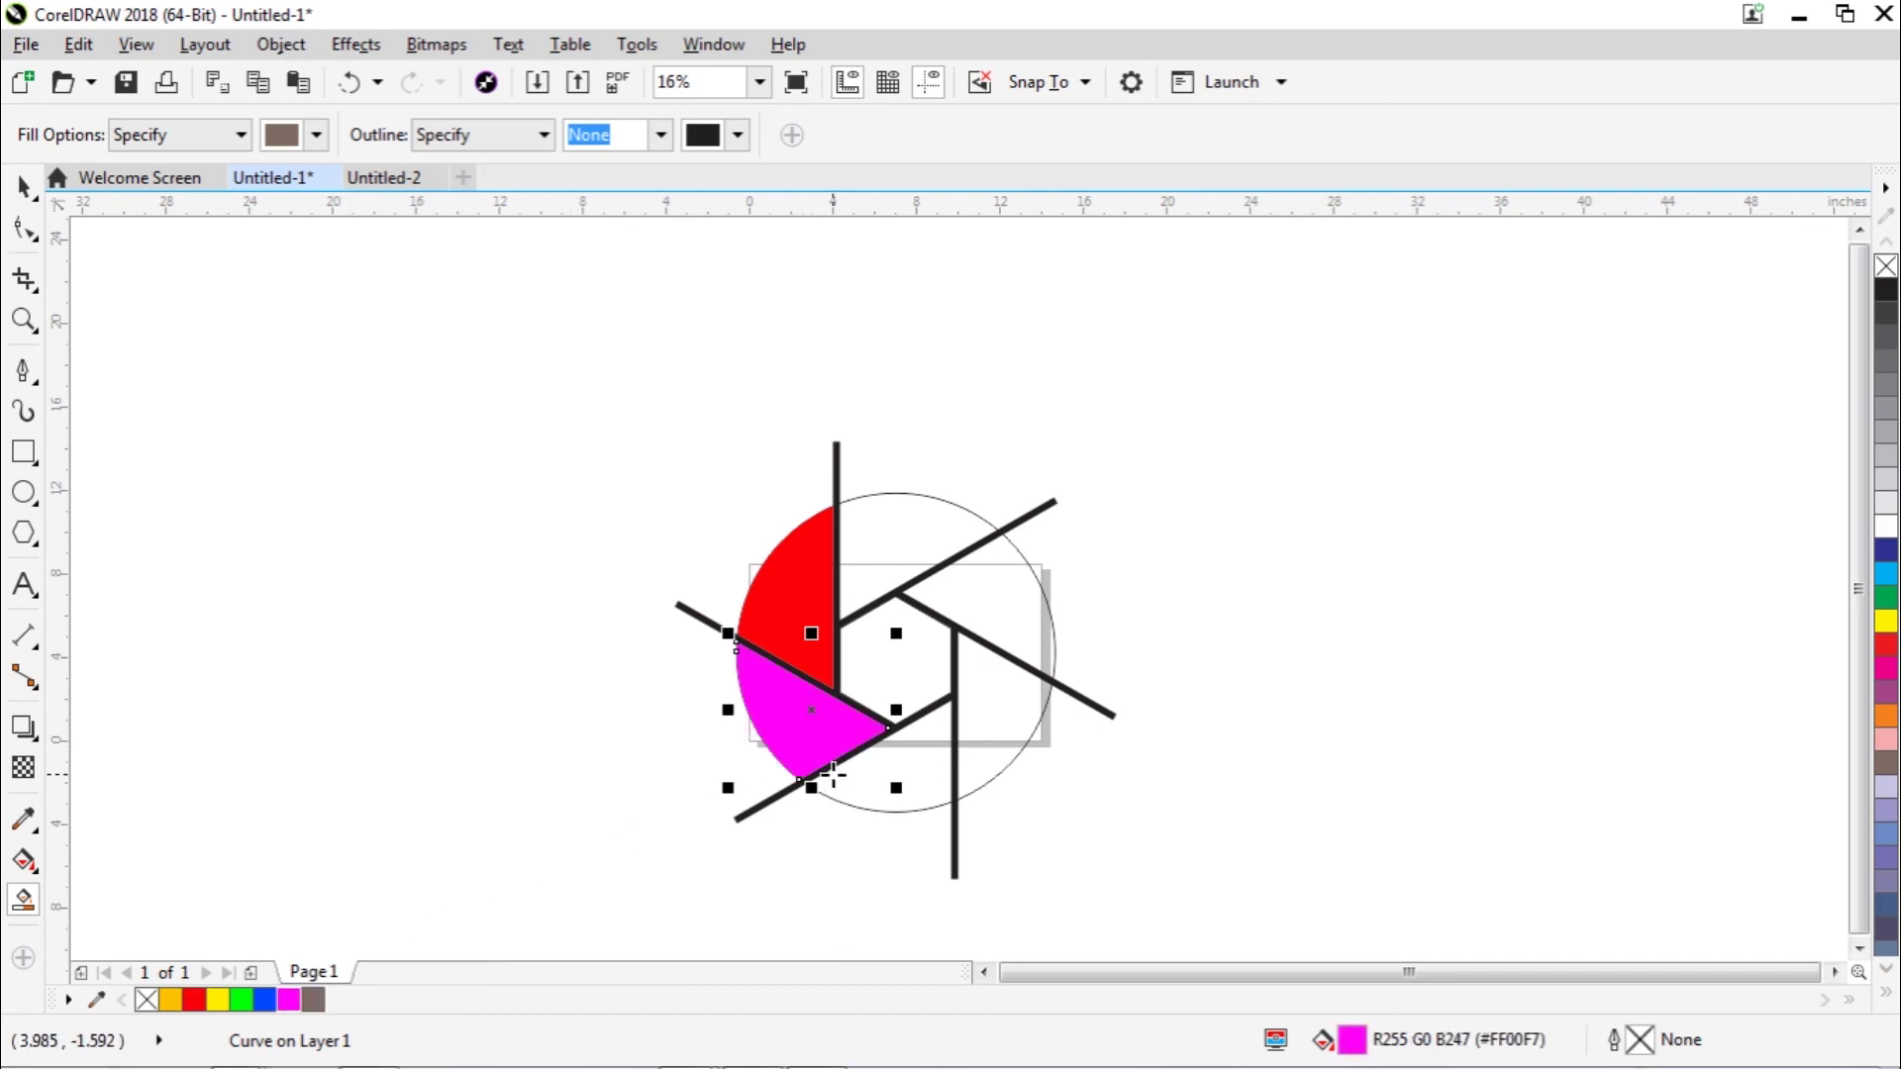
Step: Use Smart Fill on the circle's bottom, lower-right and upper-right sections, colouring them blue, green and yellow respectively
{"action": "left_click", "coordinate": [938, 765]}
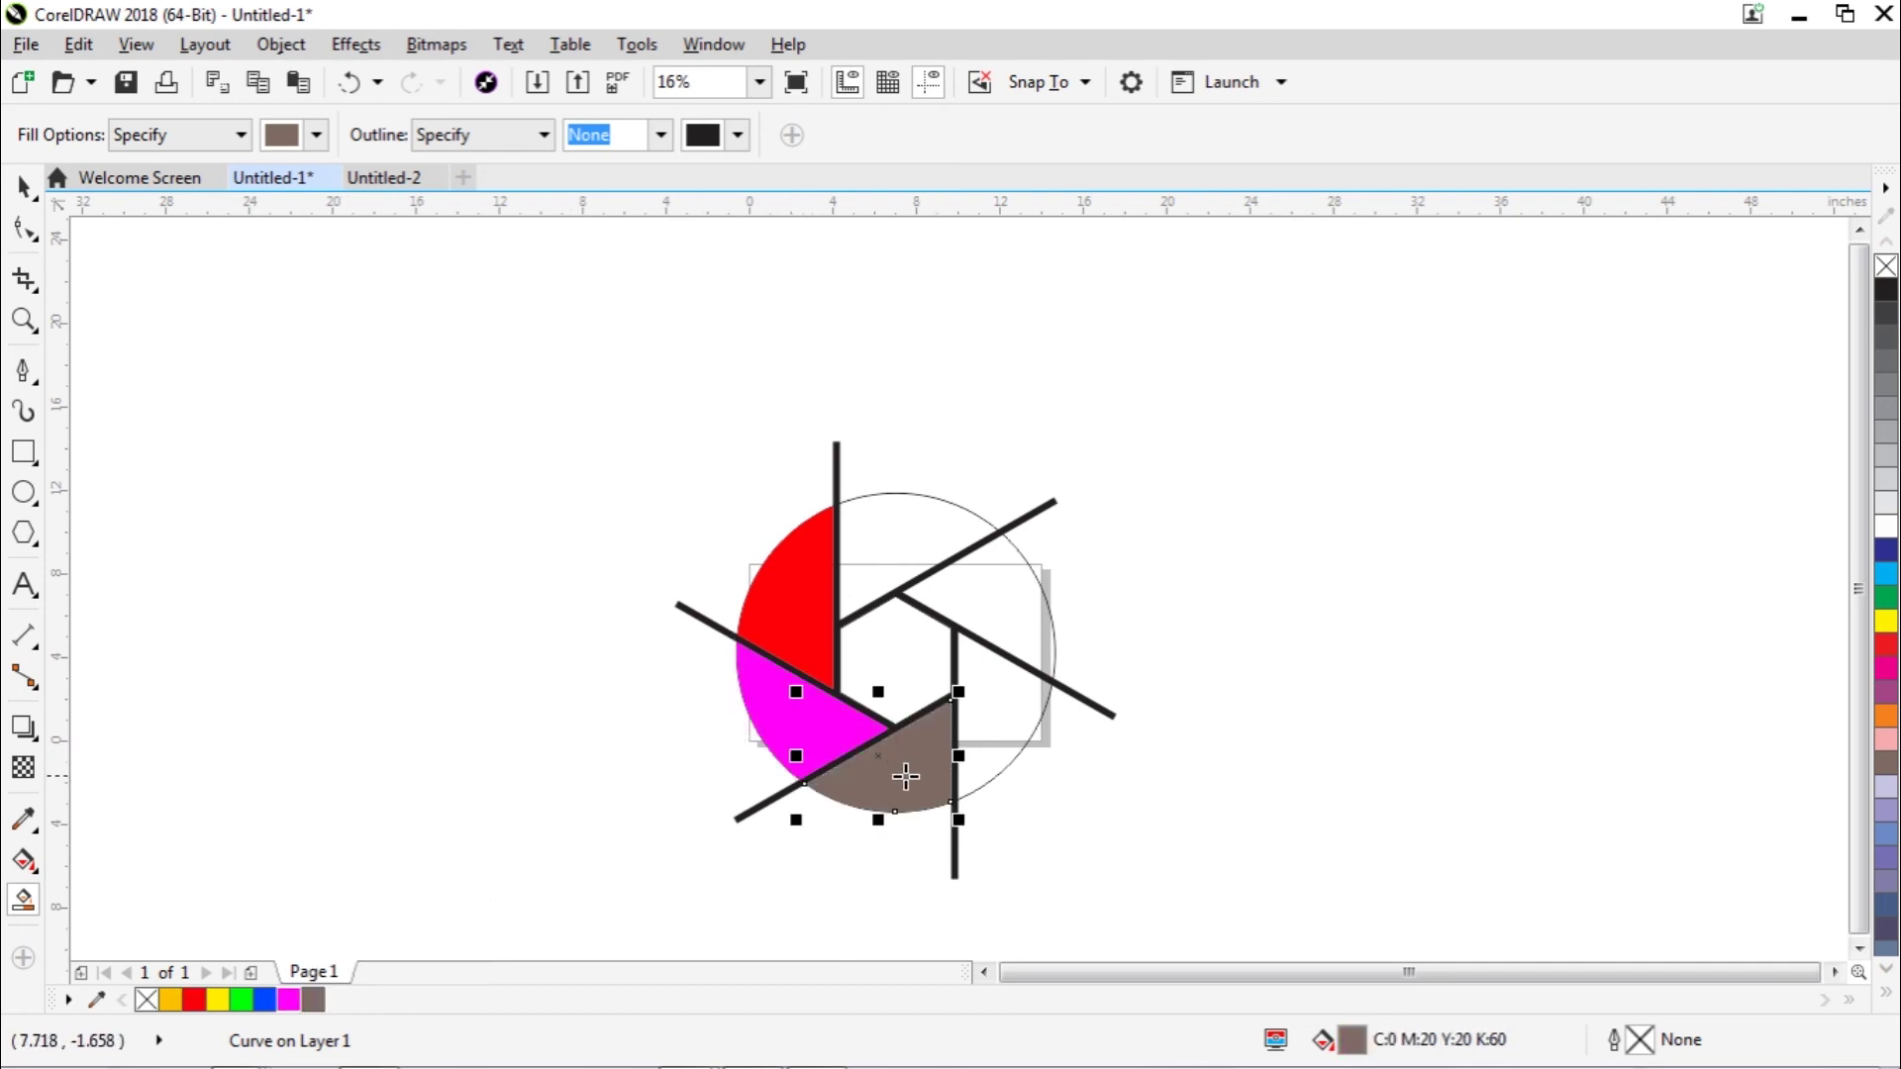
{"action": "left_click", "coordinate": [264, 1000]}
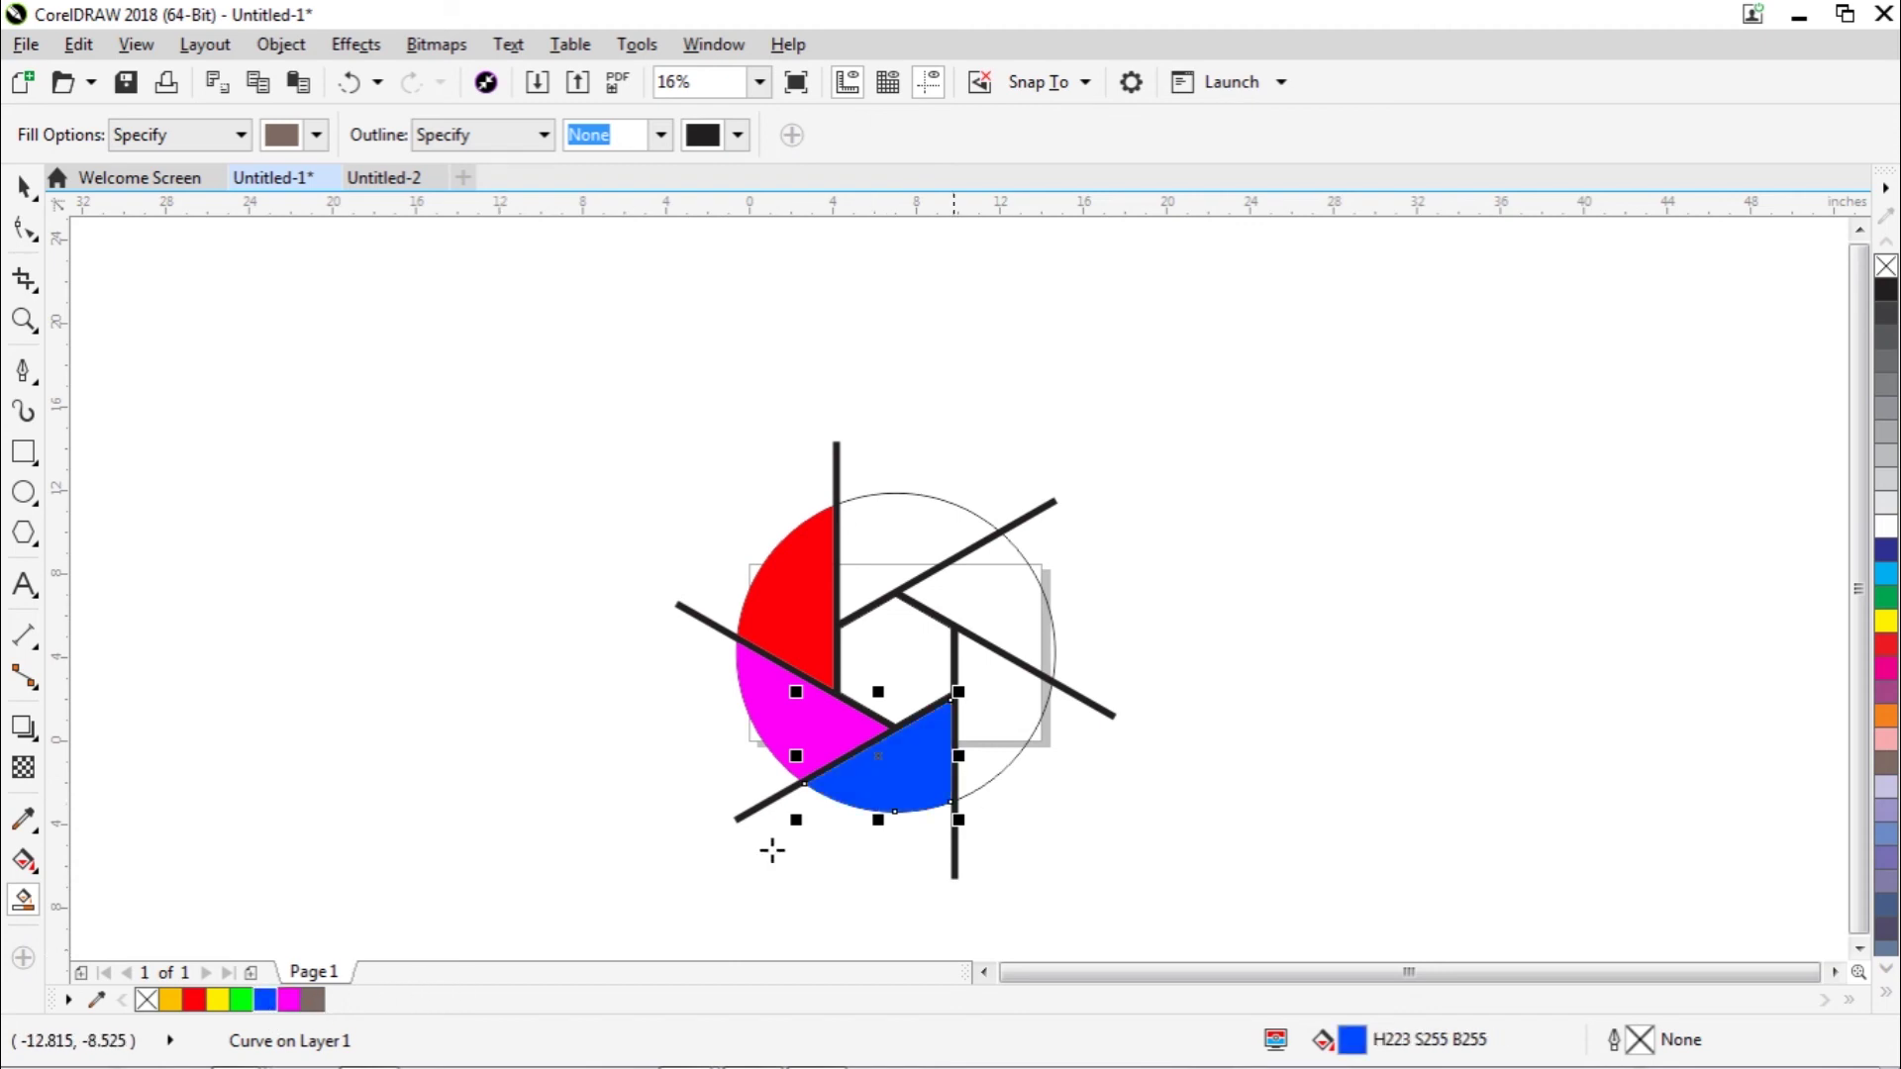
{"action": "left_click", "coordinate": [1000, 712]}
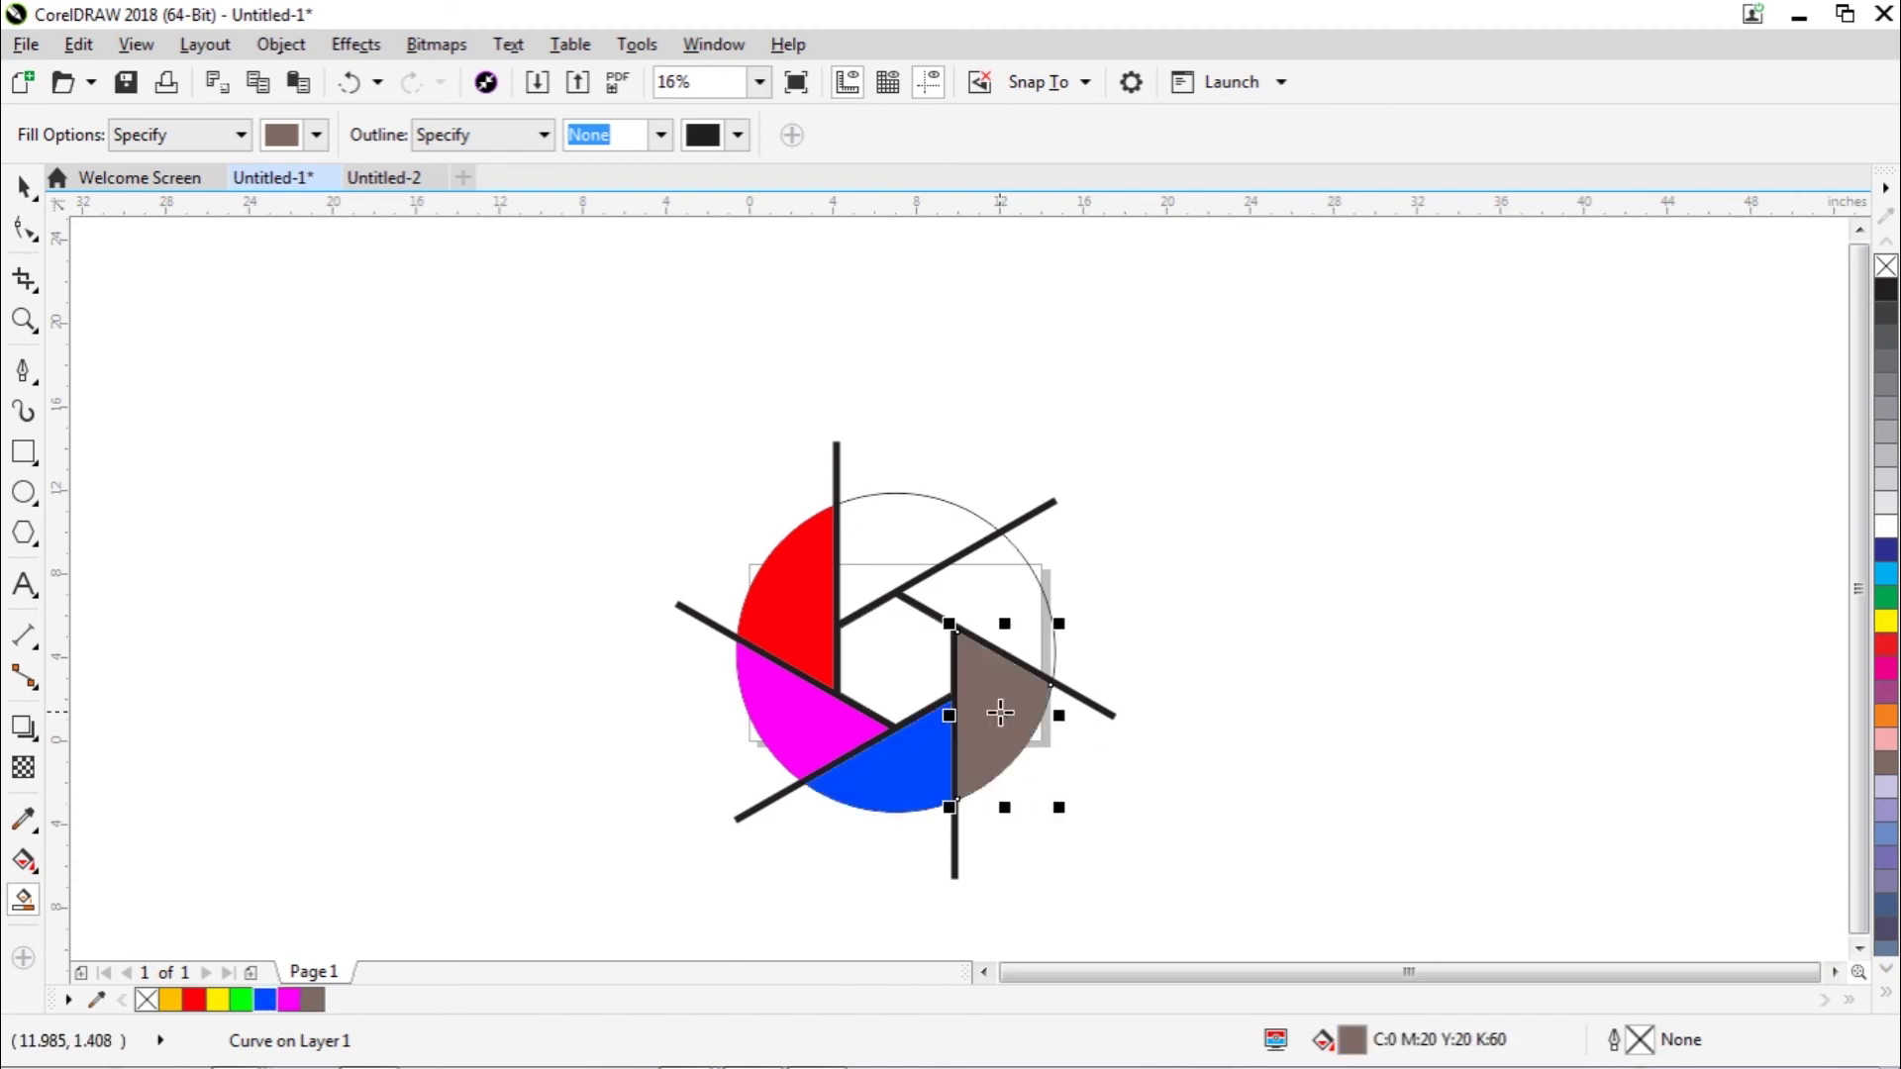
{"action": "left_click", "coordinate": [241, 1002]}
{"action": "left_click", "coordinate": [1001, 595]}
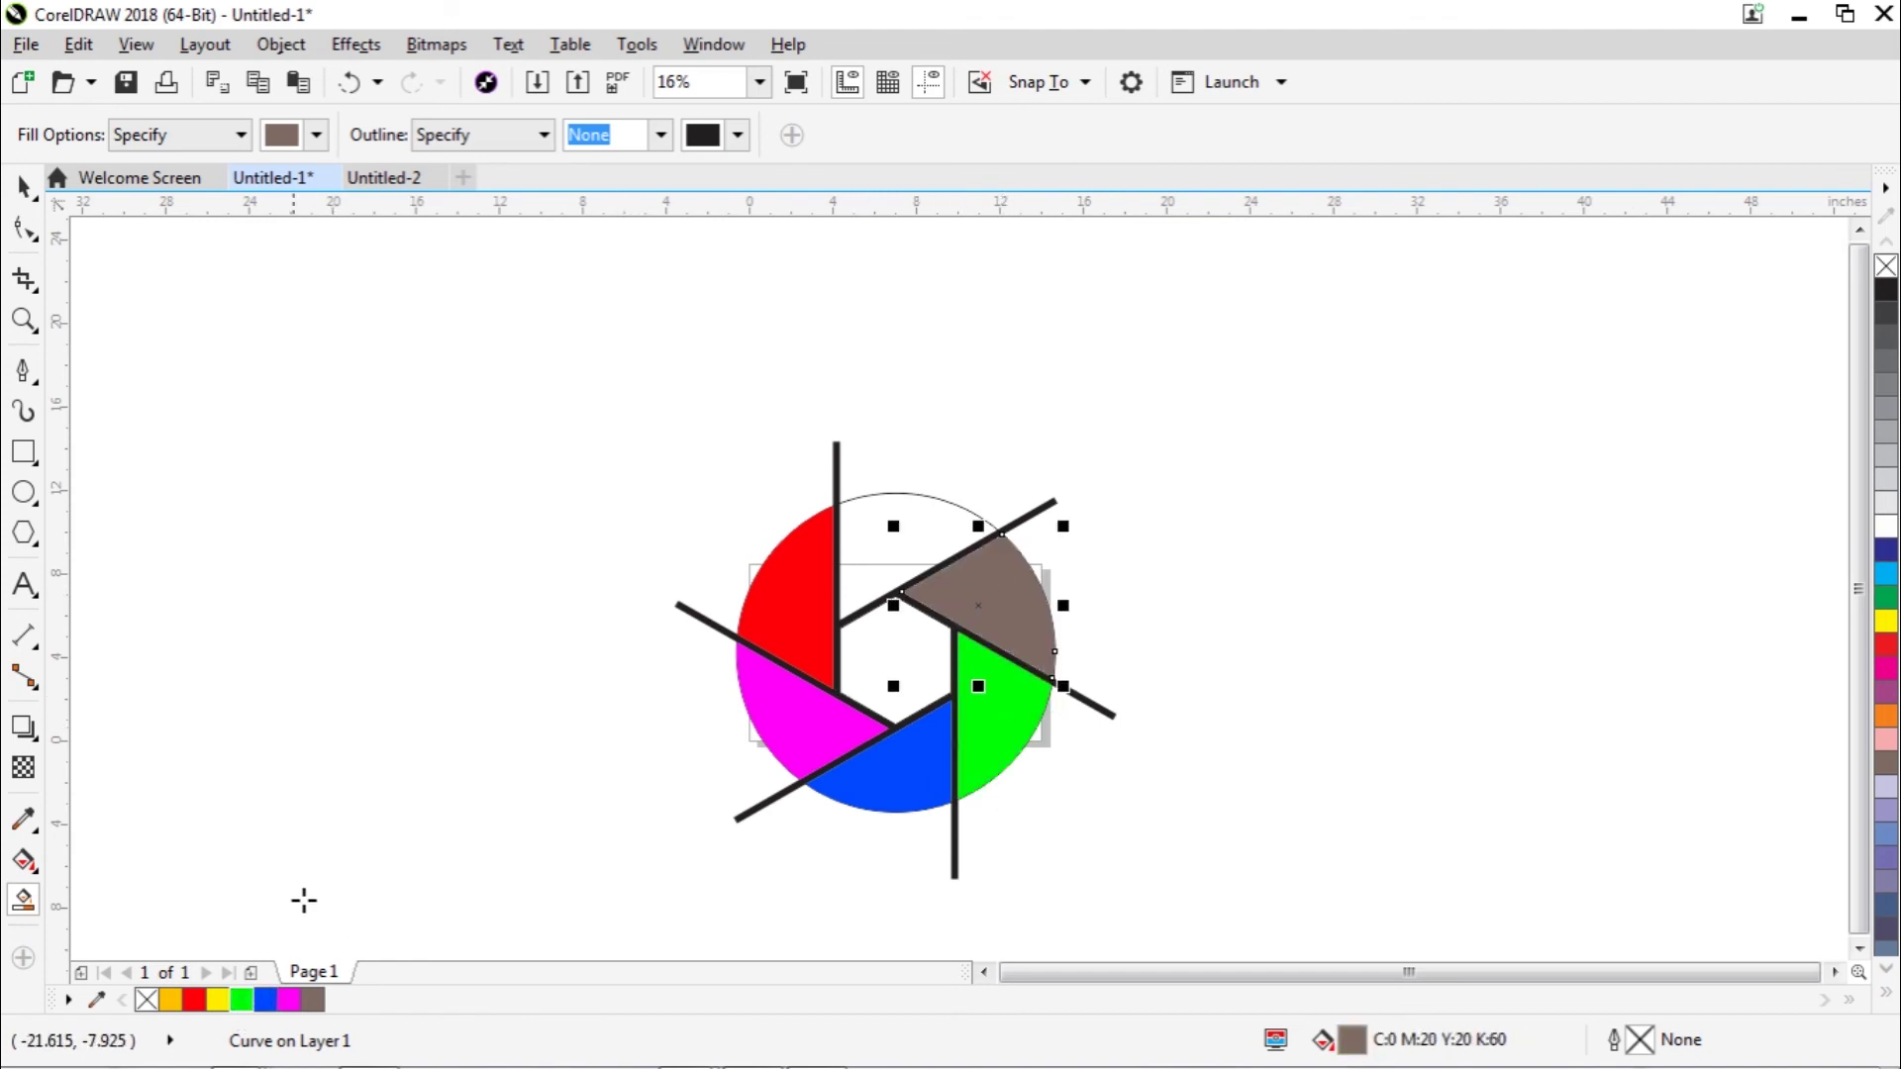
{"action": "left_click", "coordinate": [219, 1000]}
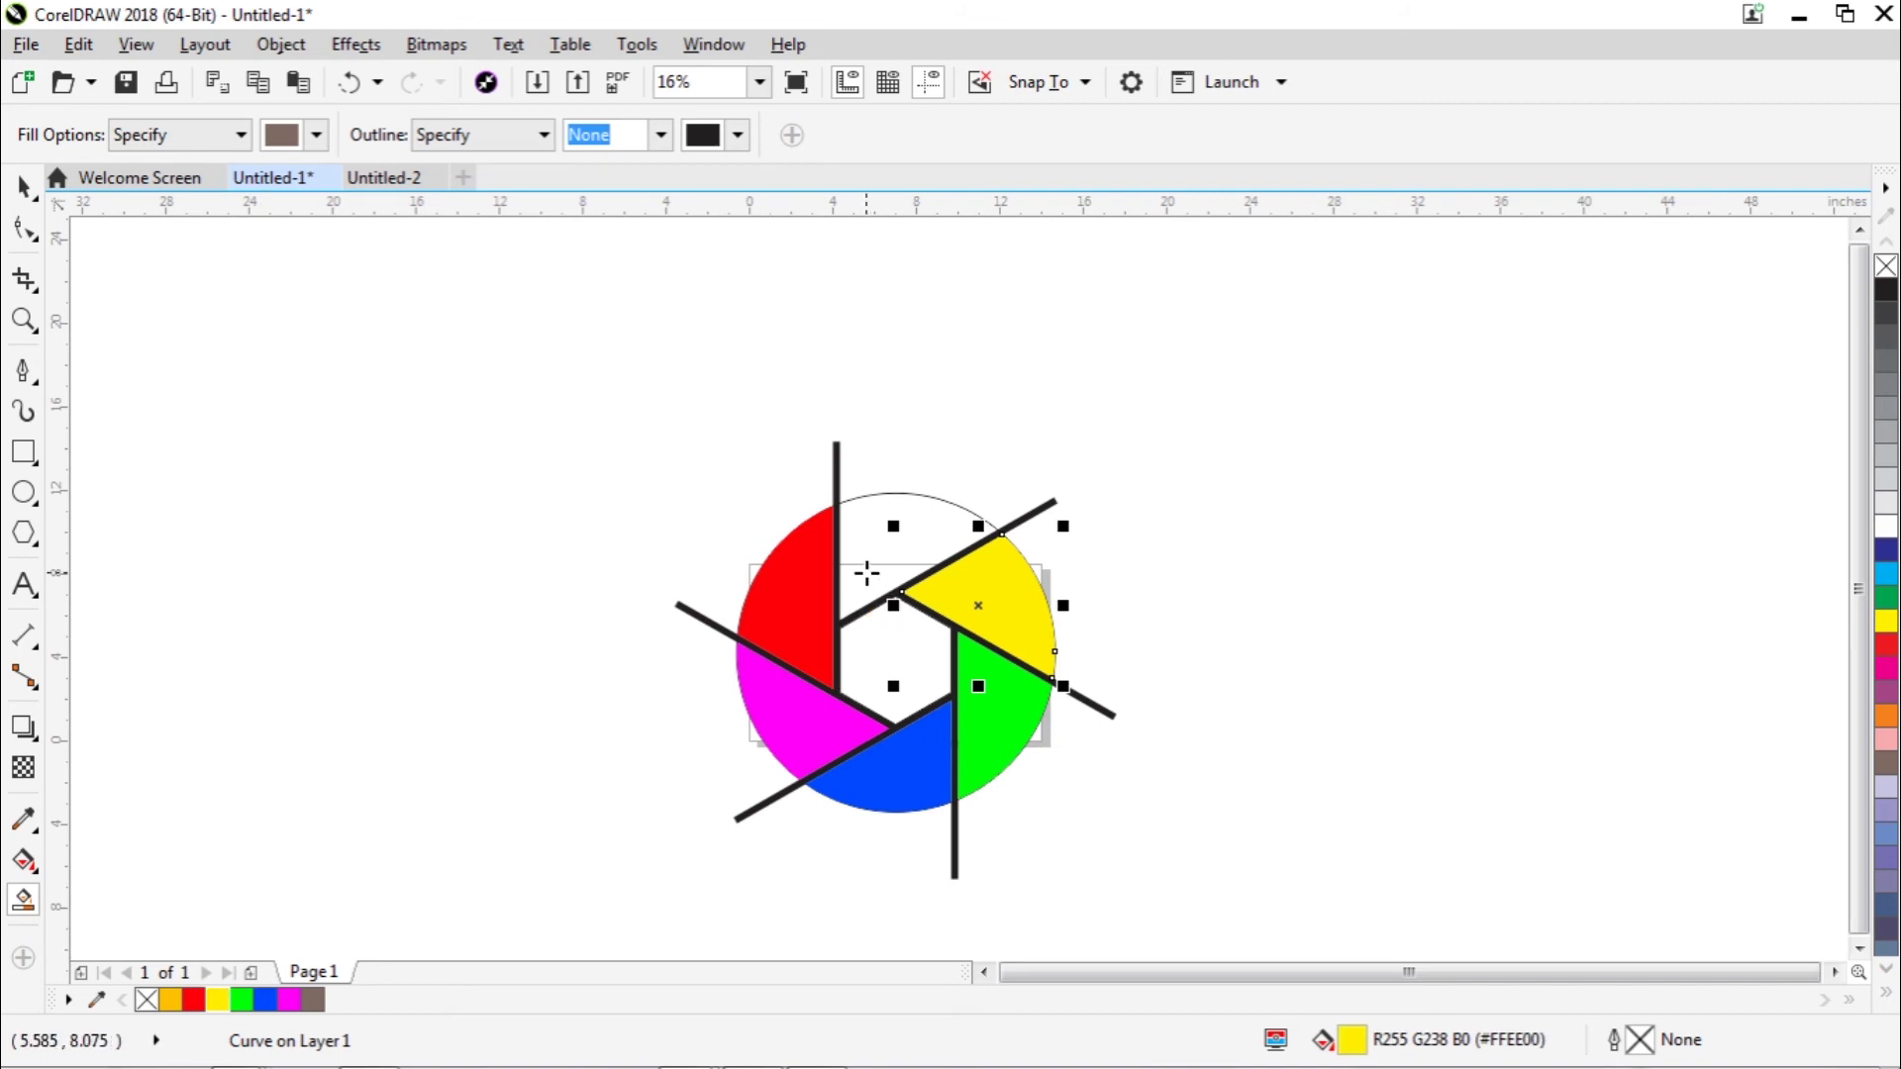
Step: Smart Fill the circle's remaining uncoloured section north of the hexagon, set its fill to orange #FCAC00 and deselect it
{"action": "left_click", "coordinate": [863, 566]}
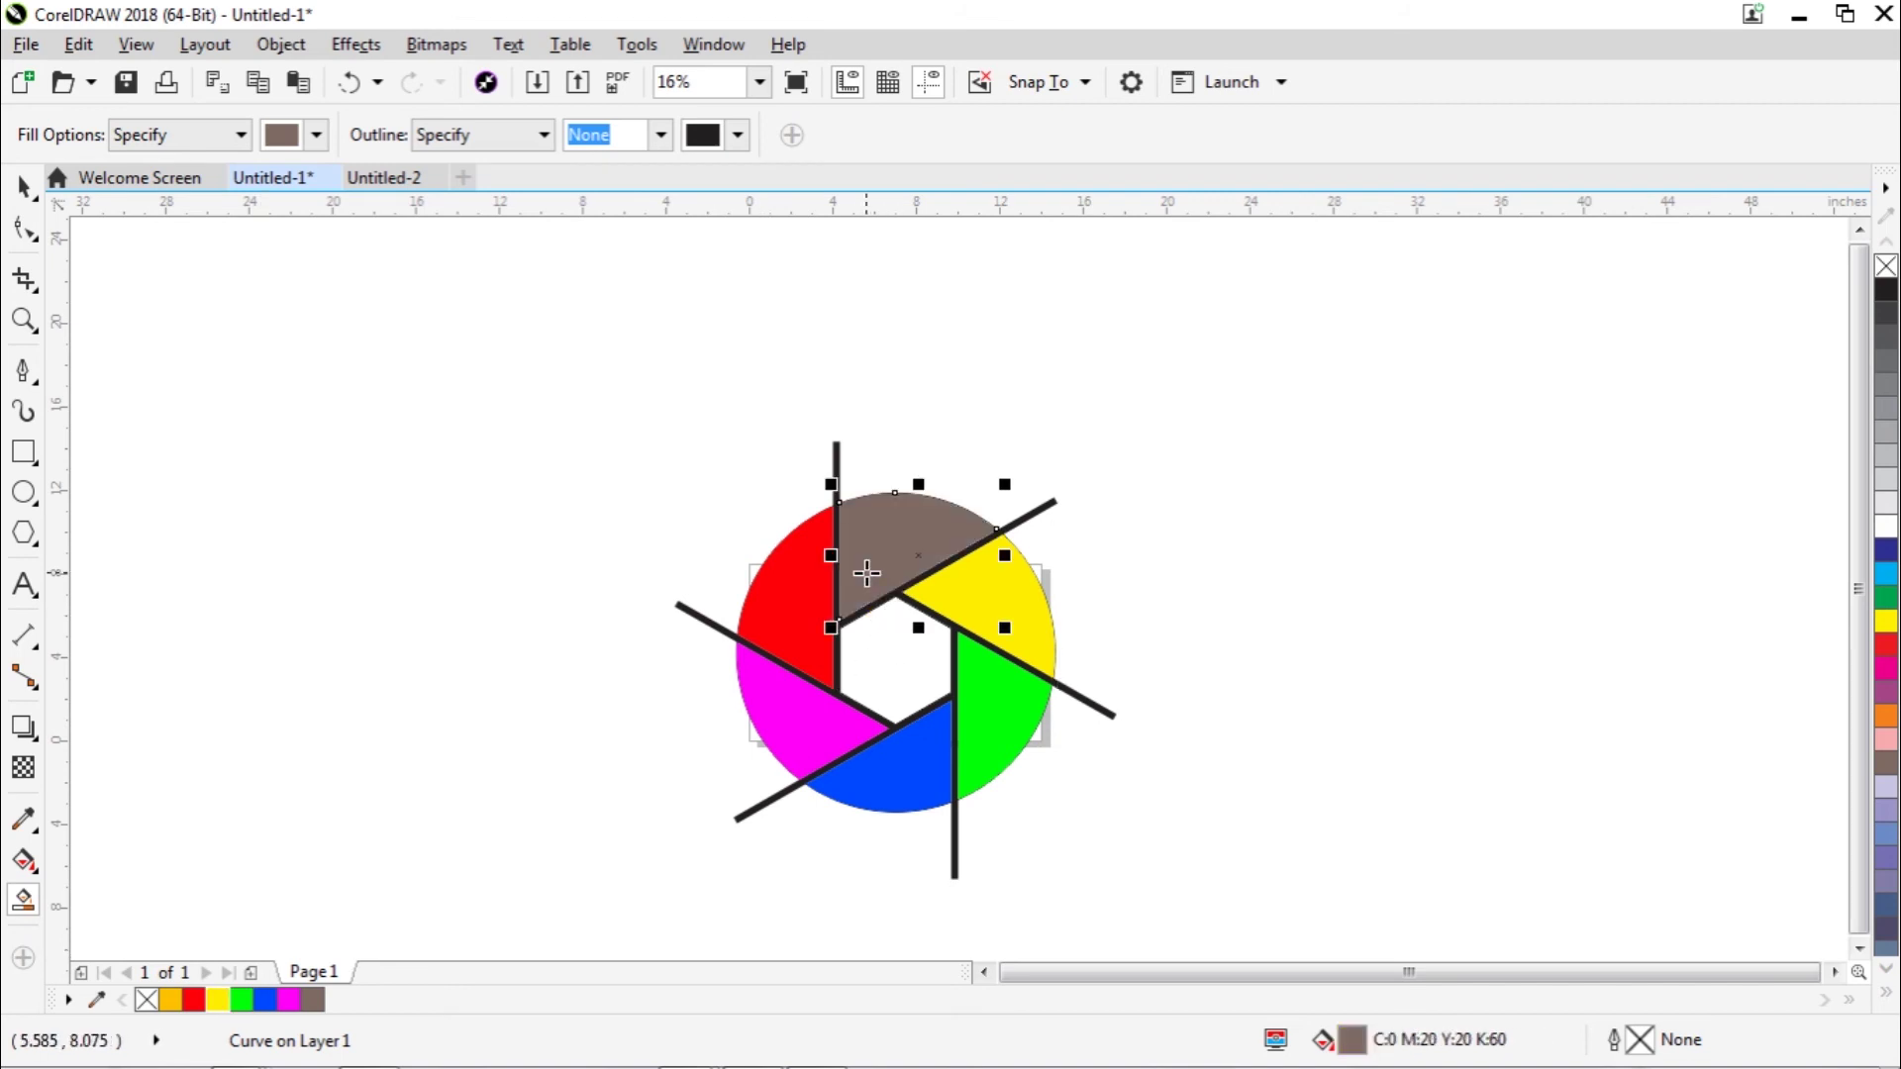
{"action": "left_click", "coordinate": [170, 1000]}
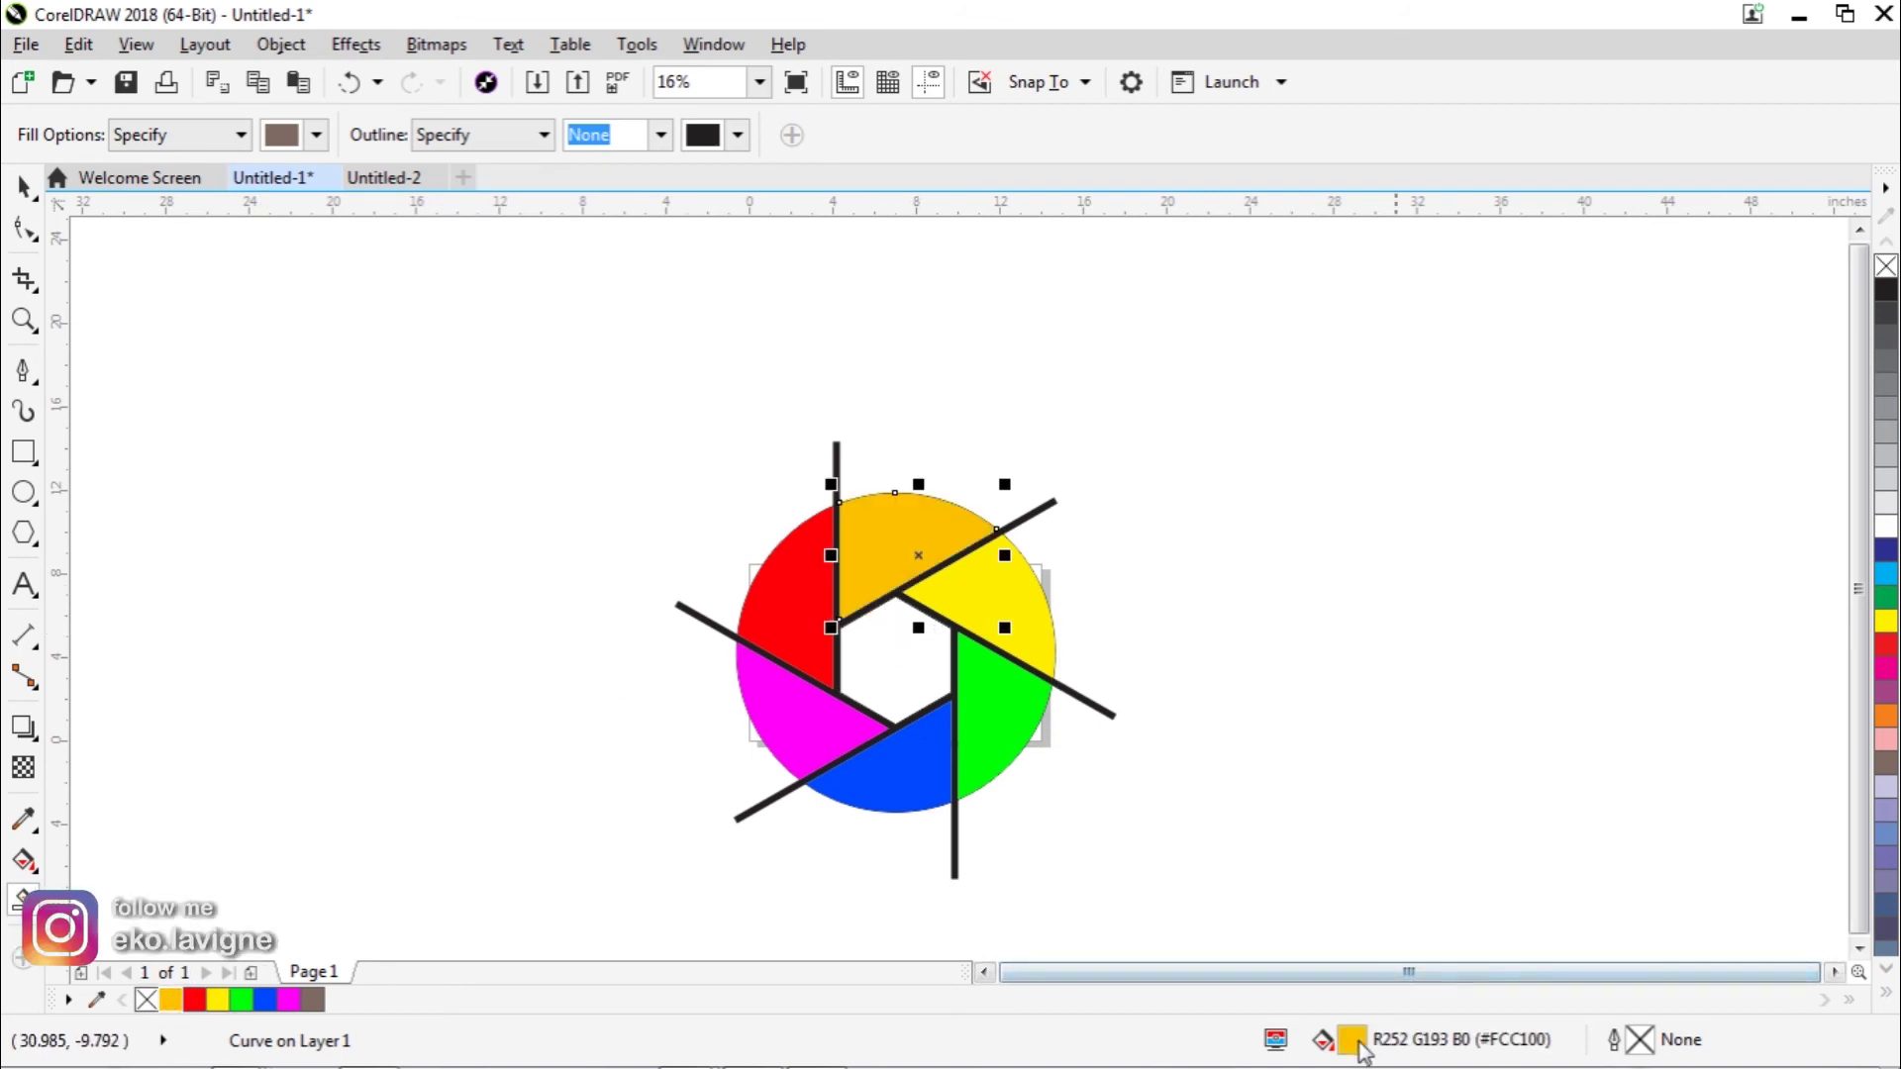
{"action": "double_click", "coordinate": [1358, 1045]}
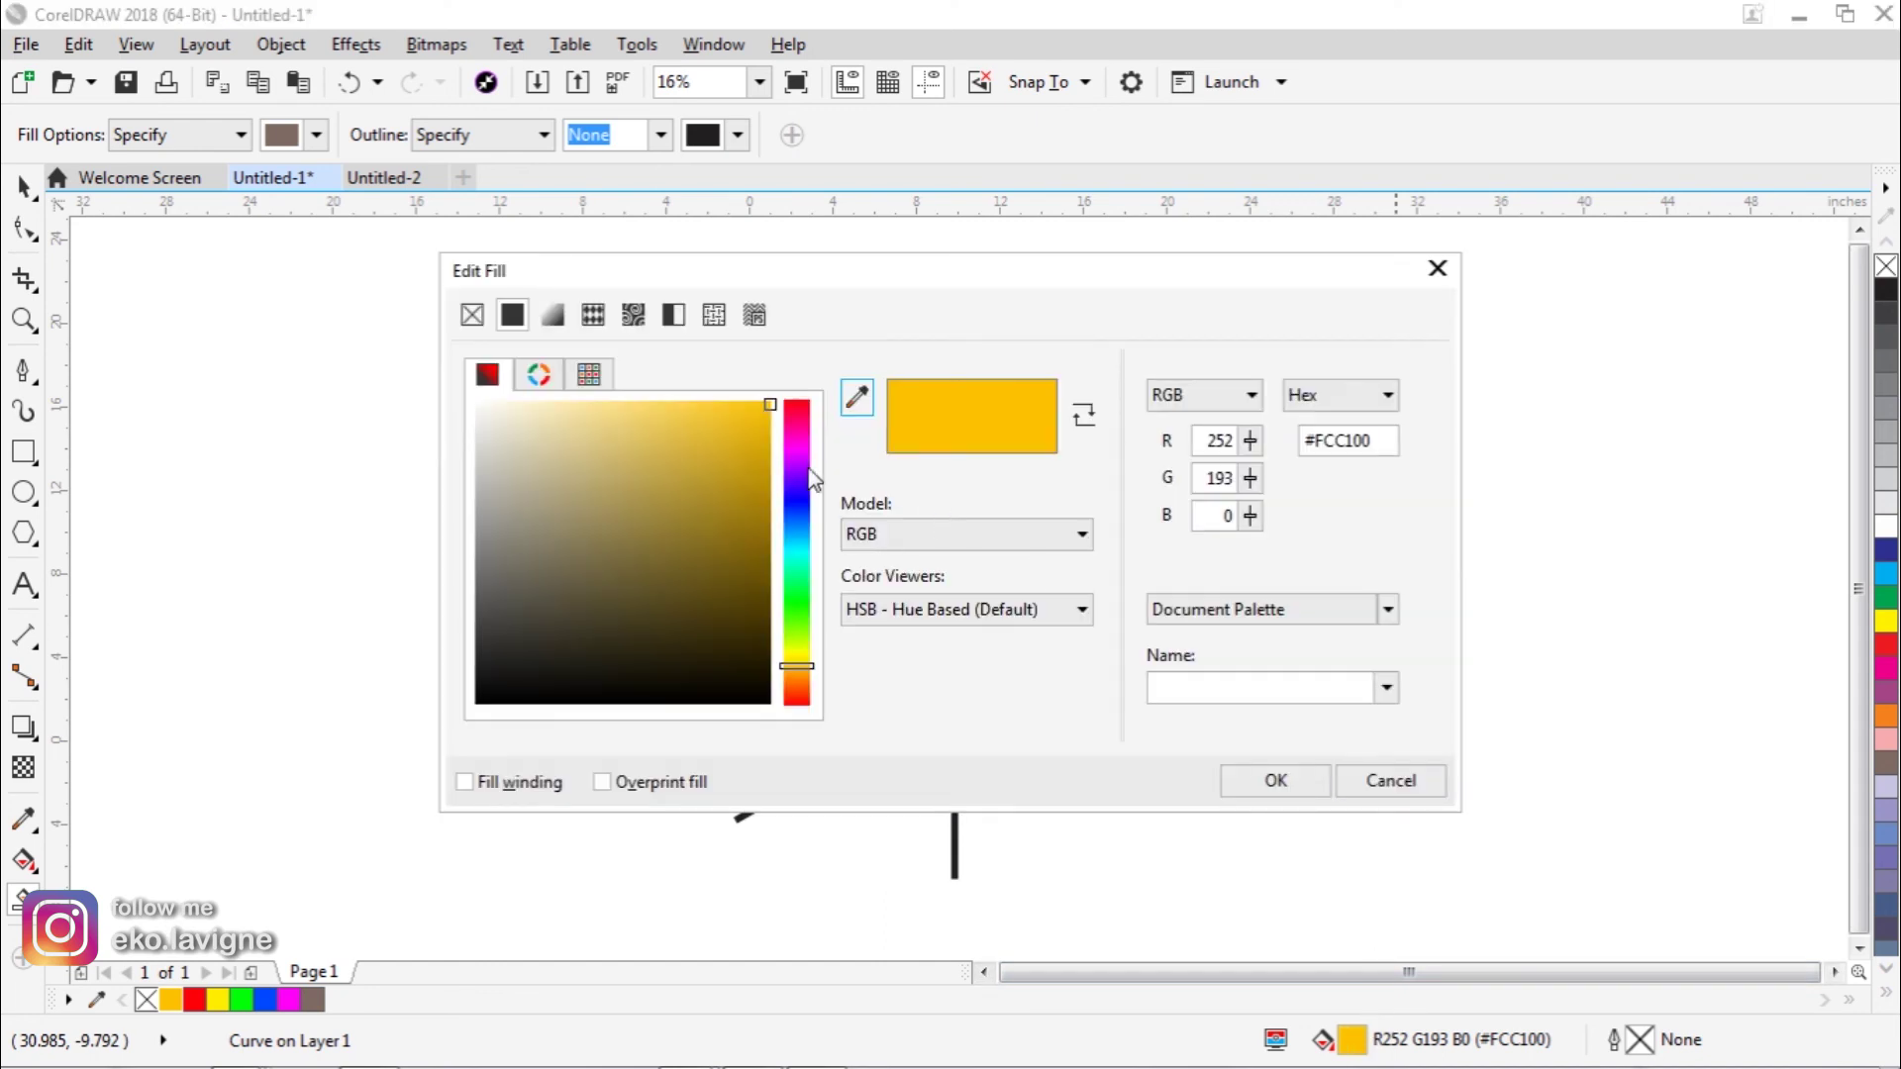
{"action": "left_click", "coordinate": [800, 660]}
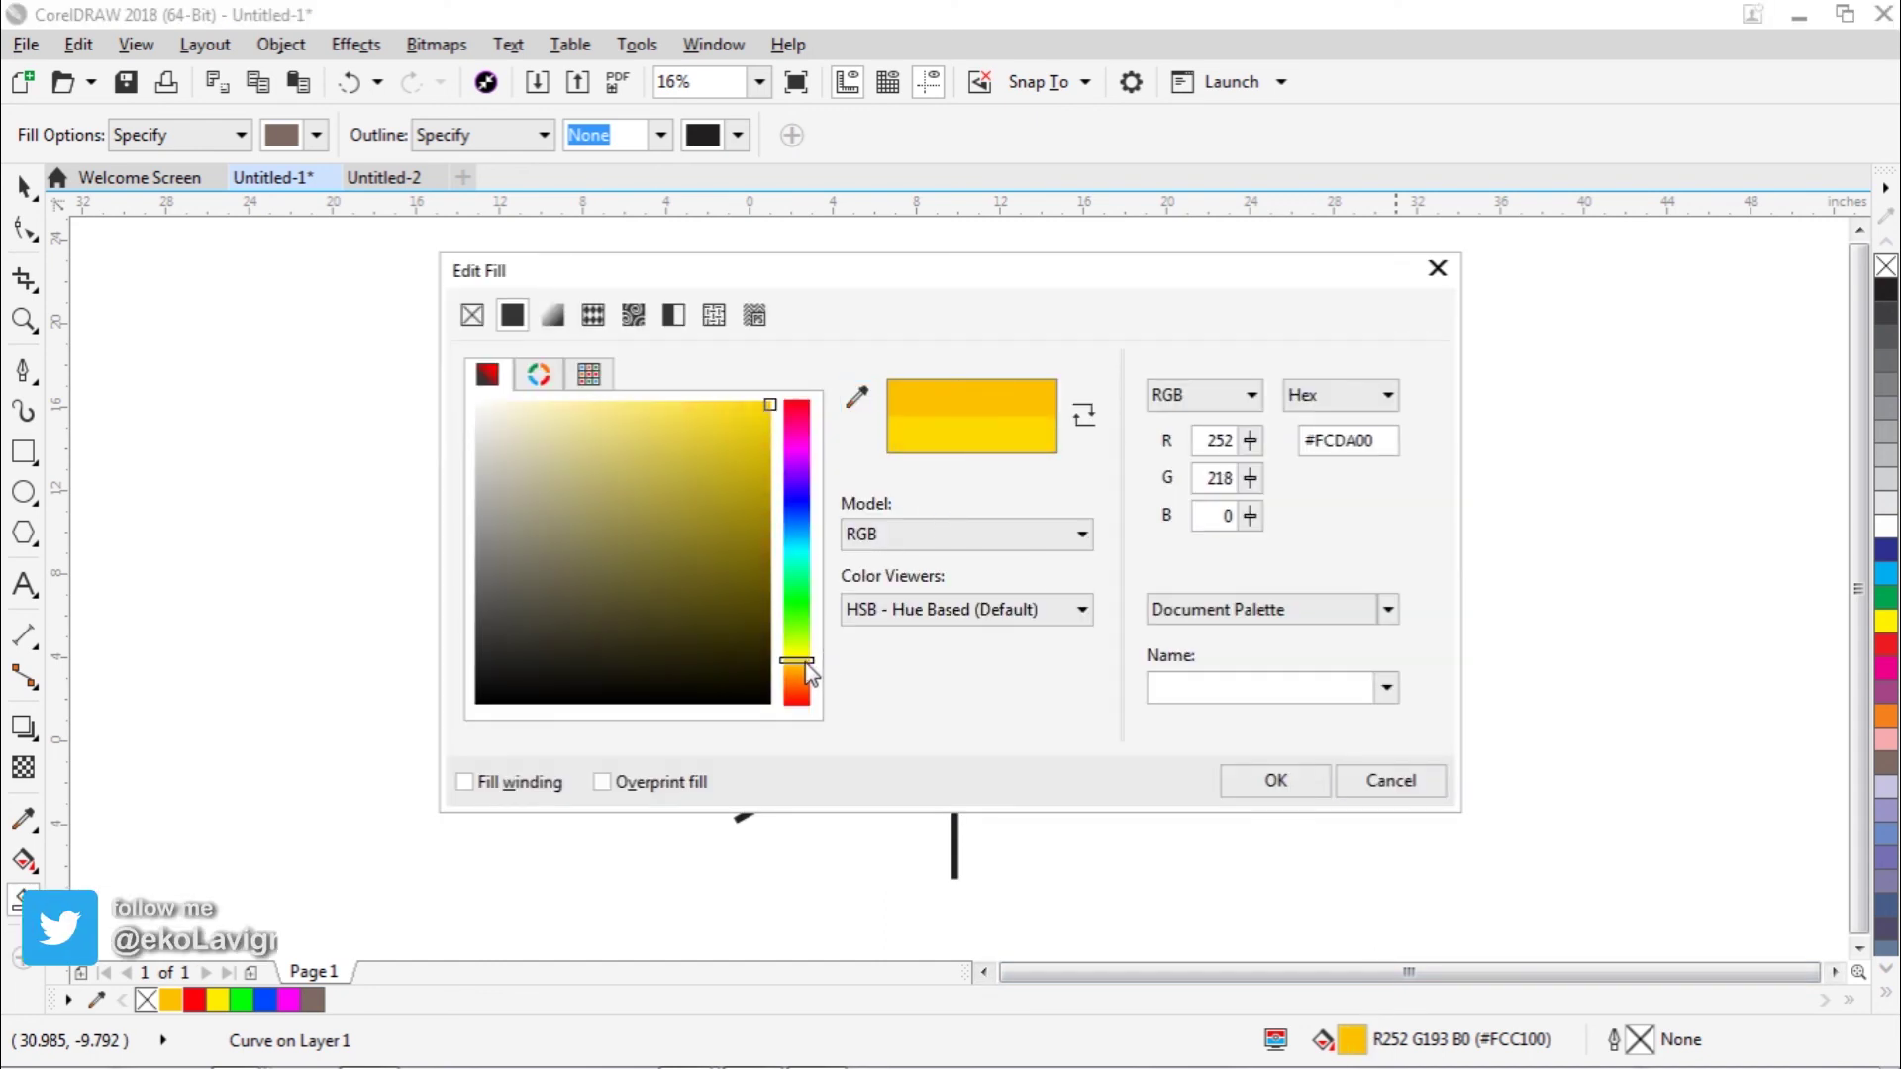
{"action": "left_click_drag", "start_coordinate": [805, 663], "coordinate": [806, 674]}
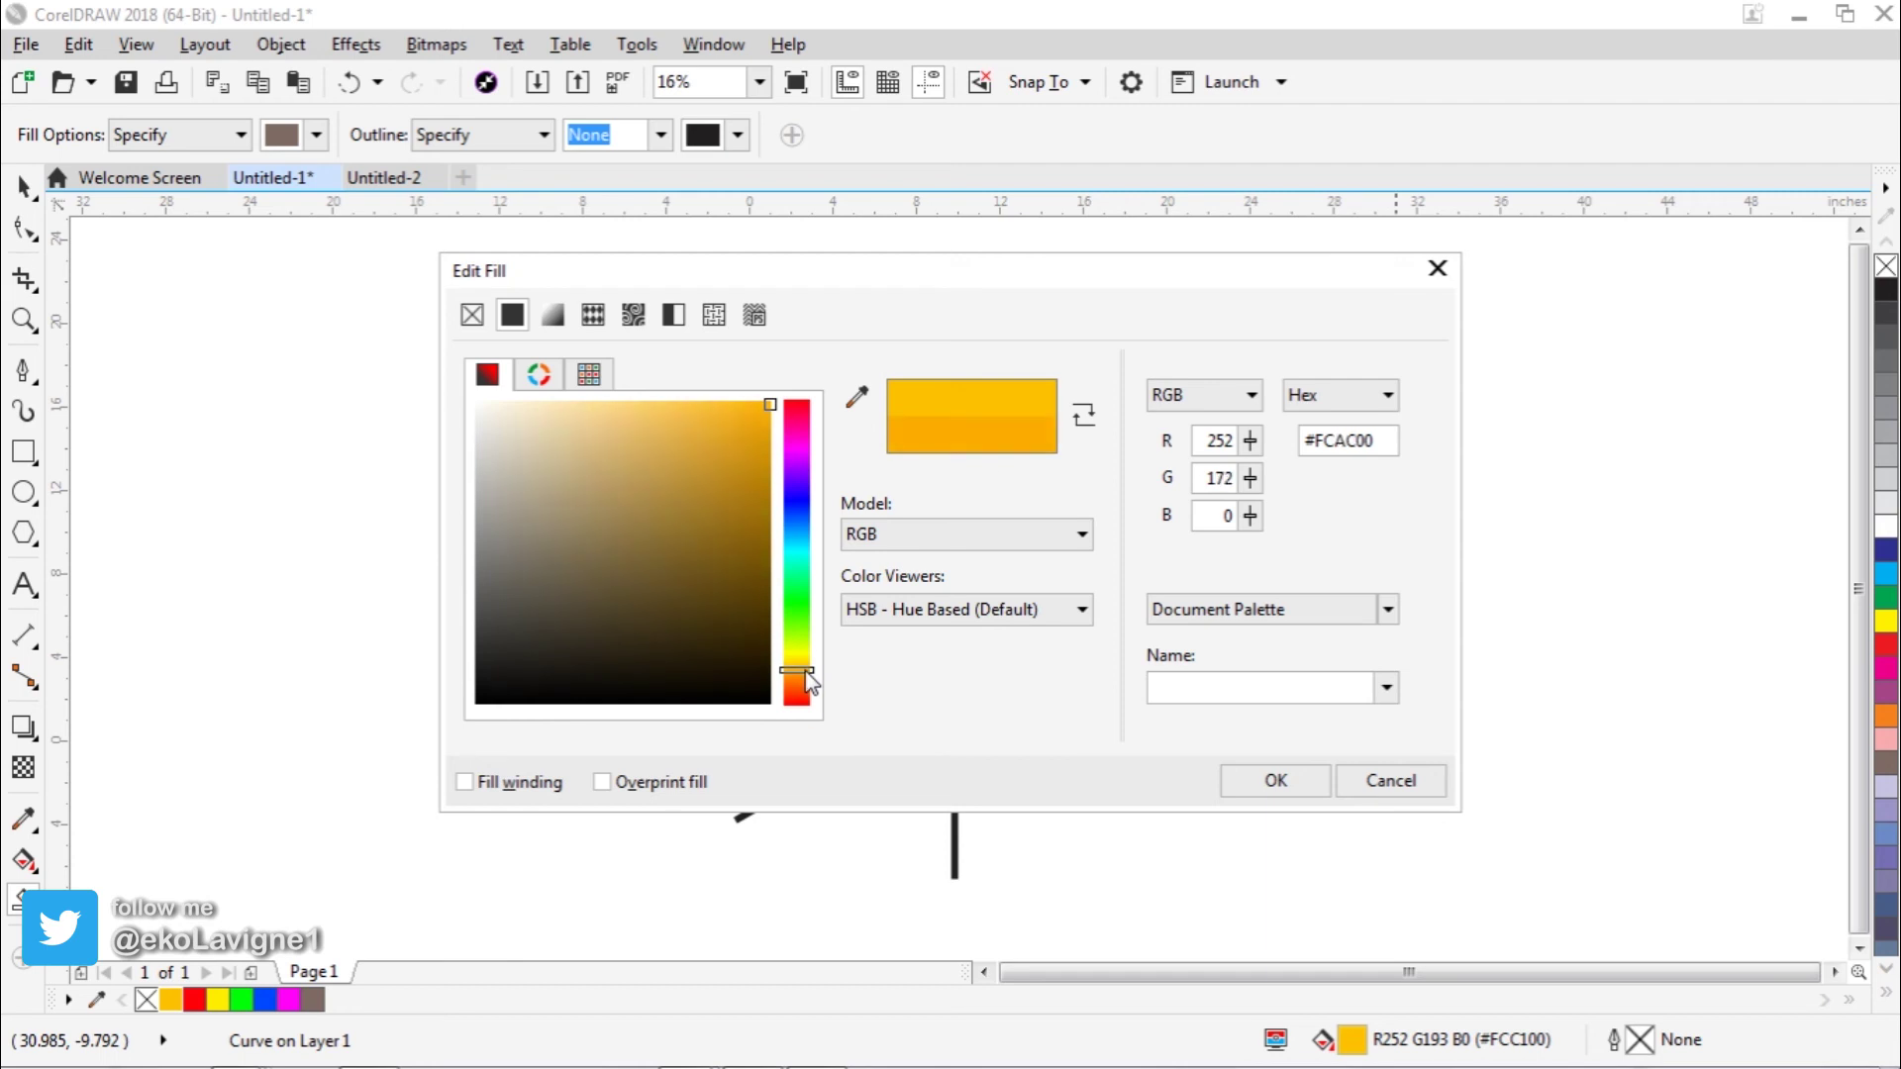
{"action": "left_click", "coordinate": [1276, 781]}
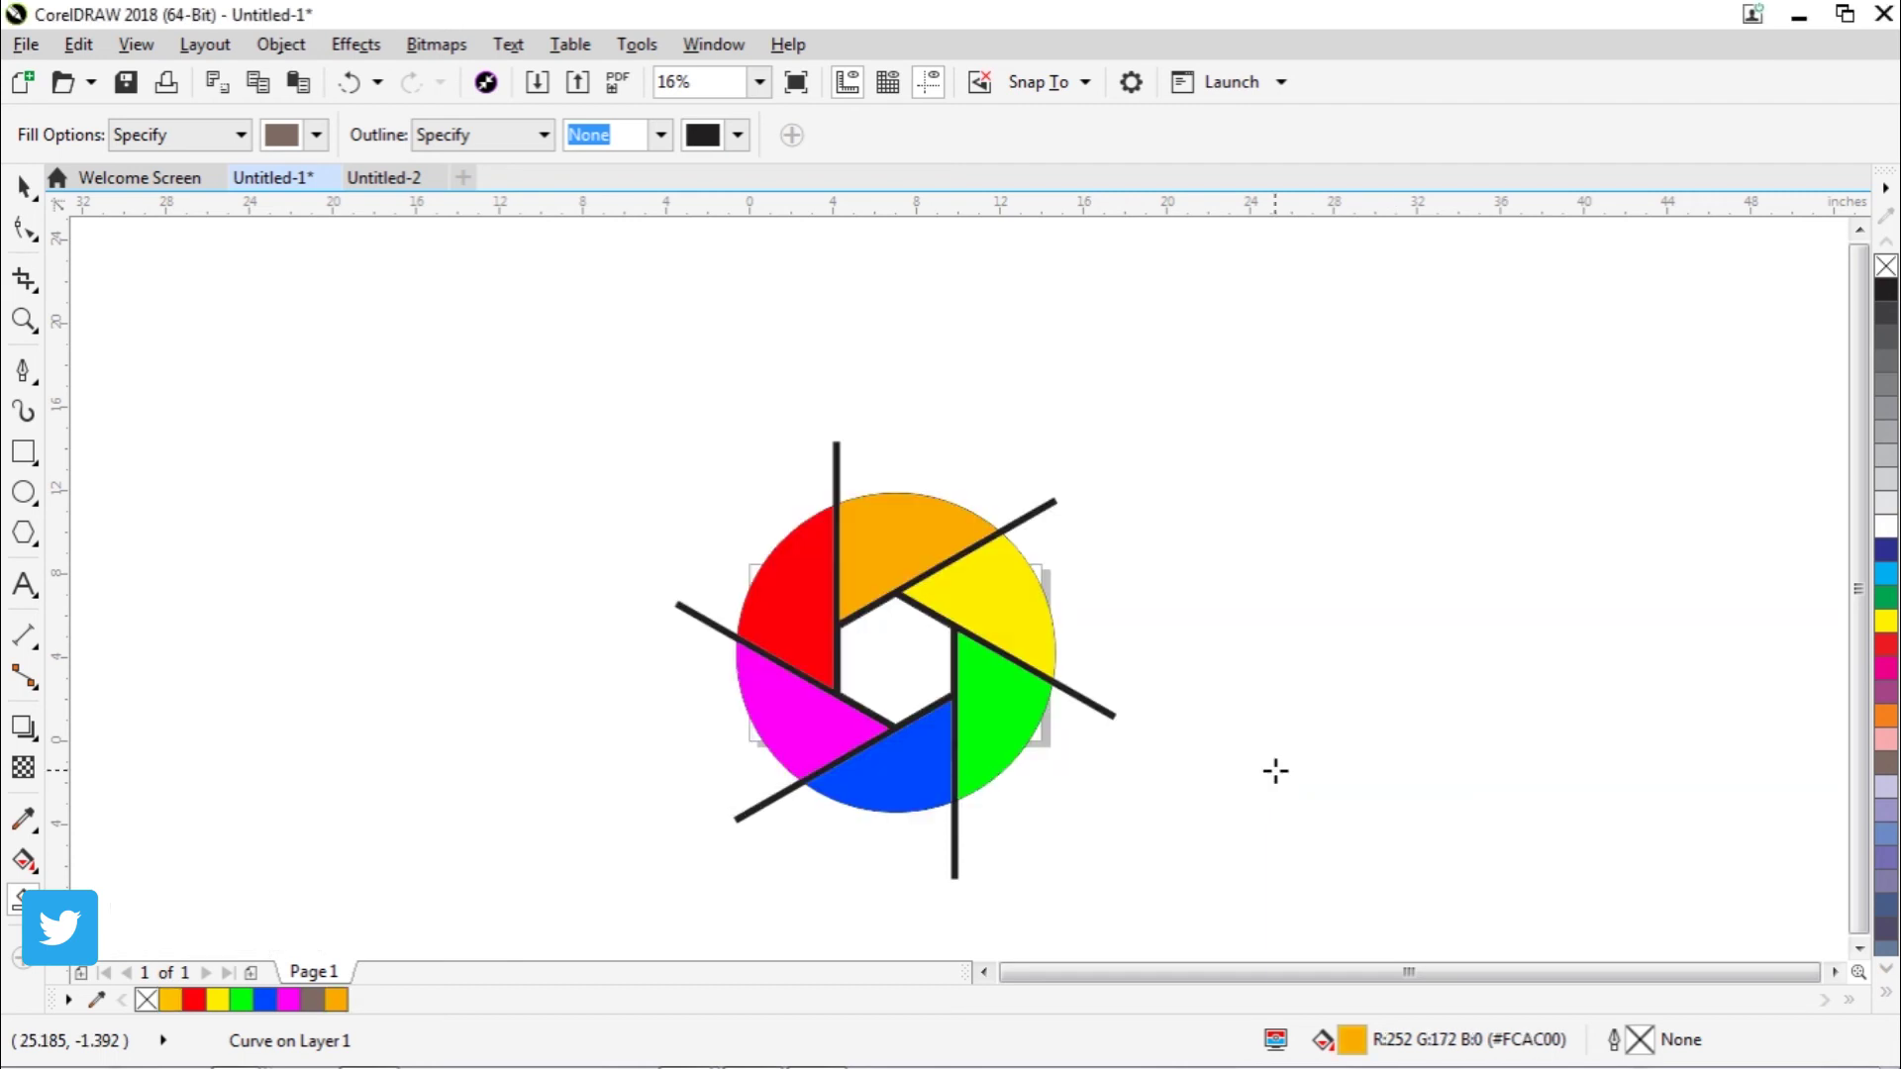
{"action": "left_click", "coordinate": [26, 190]}
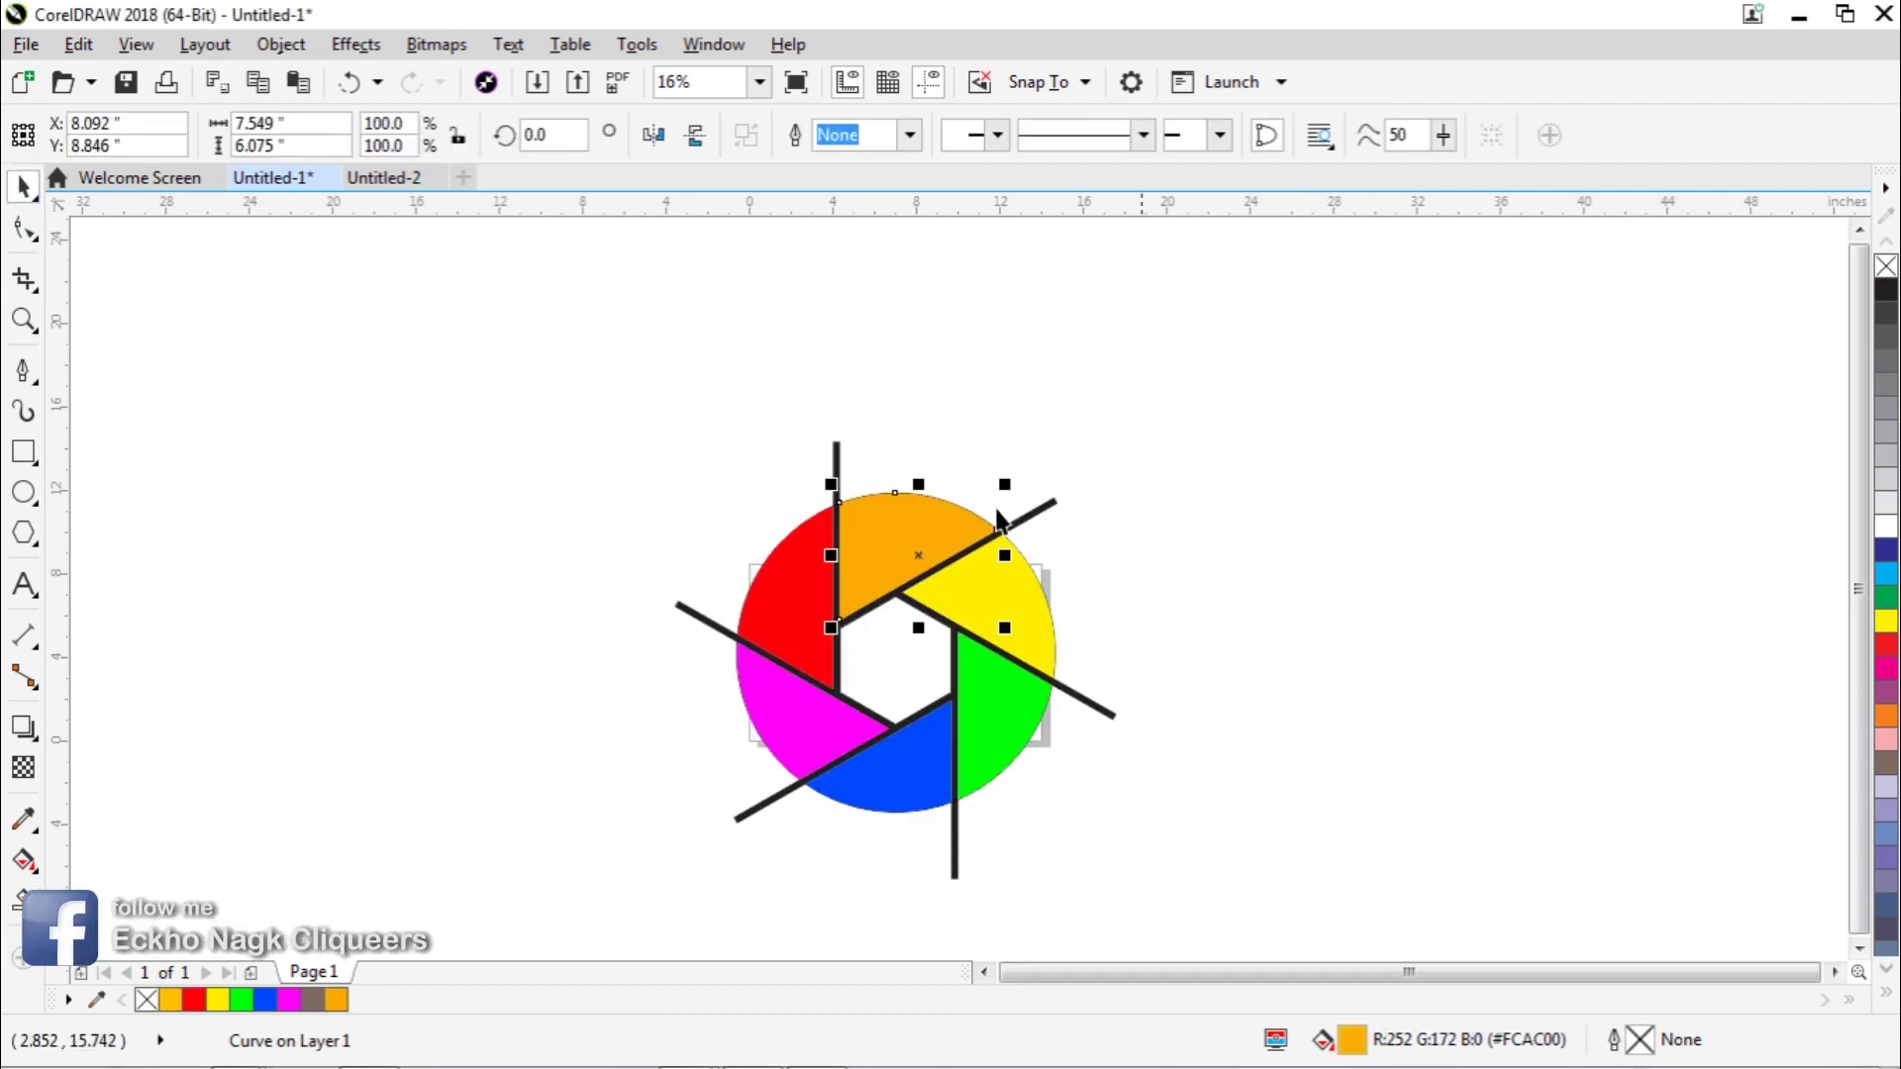
{"action": "left_click", "coordinate": [1204, 592]}
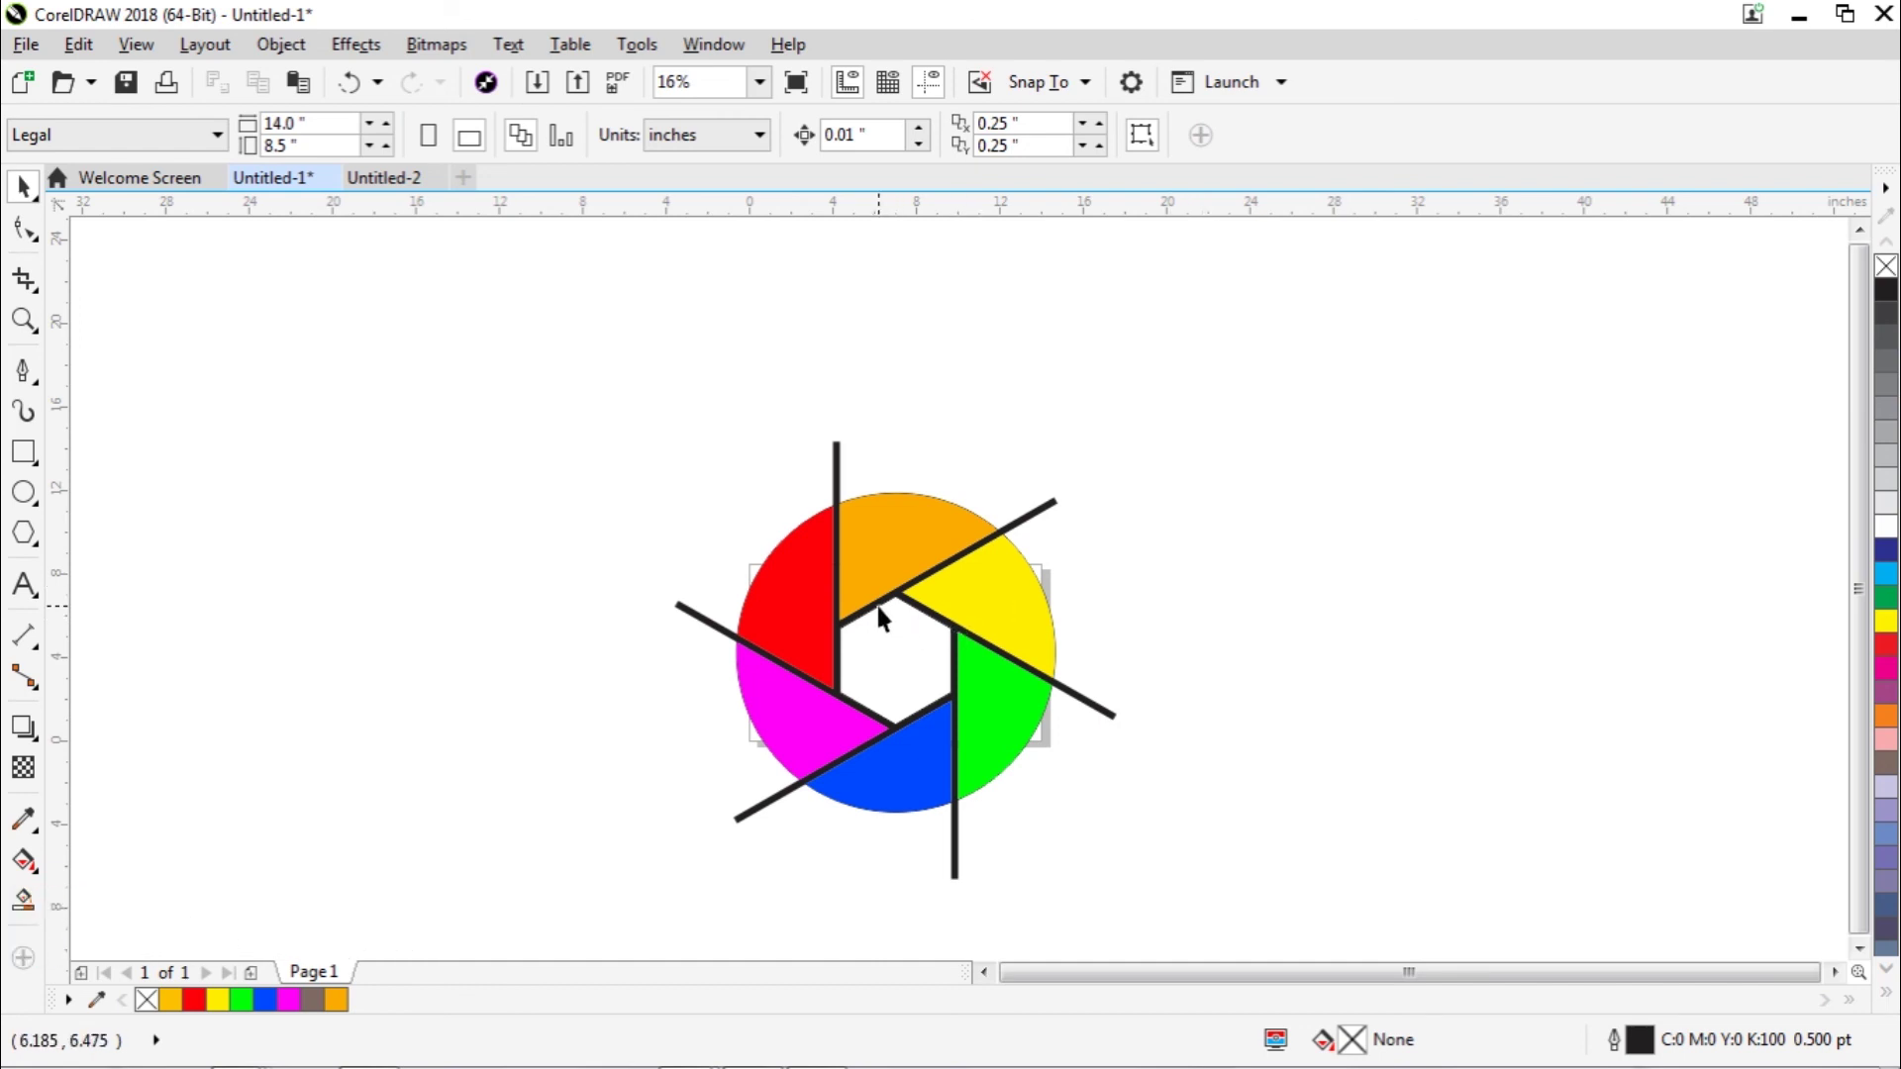
Step: Delete the three pairs of black bars, leaving the coloured sections in place
{"action": "left_click_drag", "start_coordinate": [877, 605], "coordinate": [1149, 738]}
{"action": "key", "text": "Delete"}
{"action": "key", "text": "Delete"}
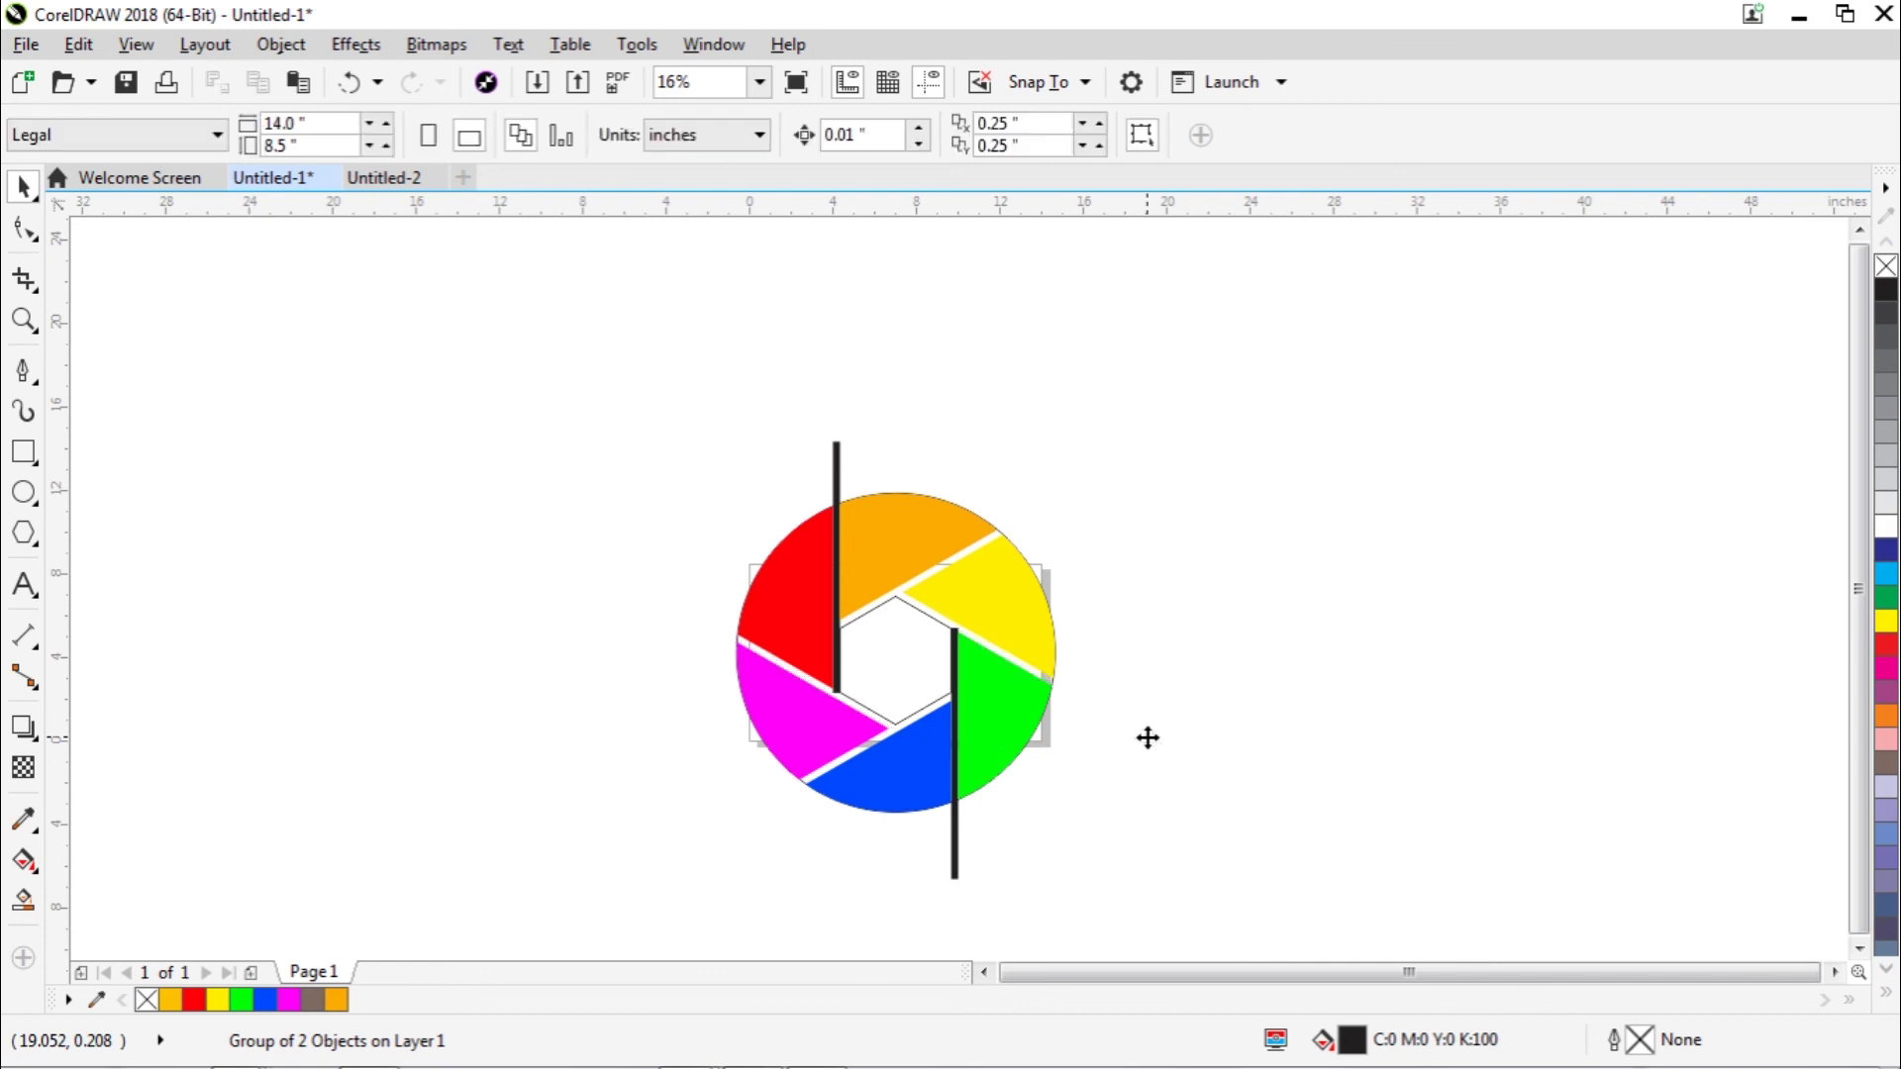
{"action": "left_click_drag", "start_coordinate": [953, 871], "coordinate": [1113, 843]}
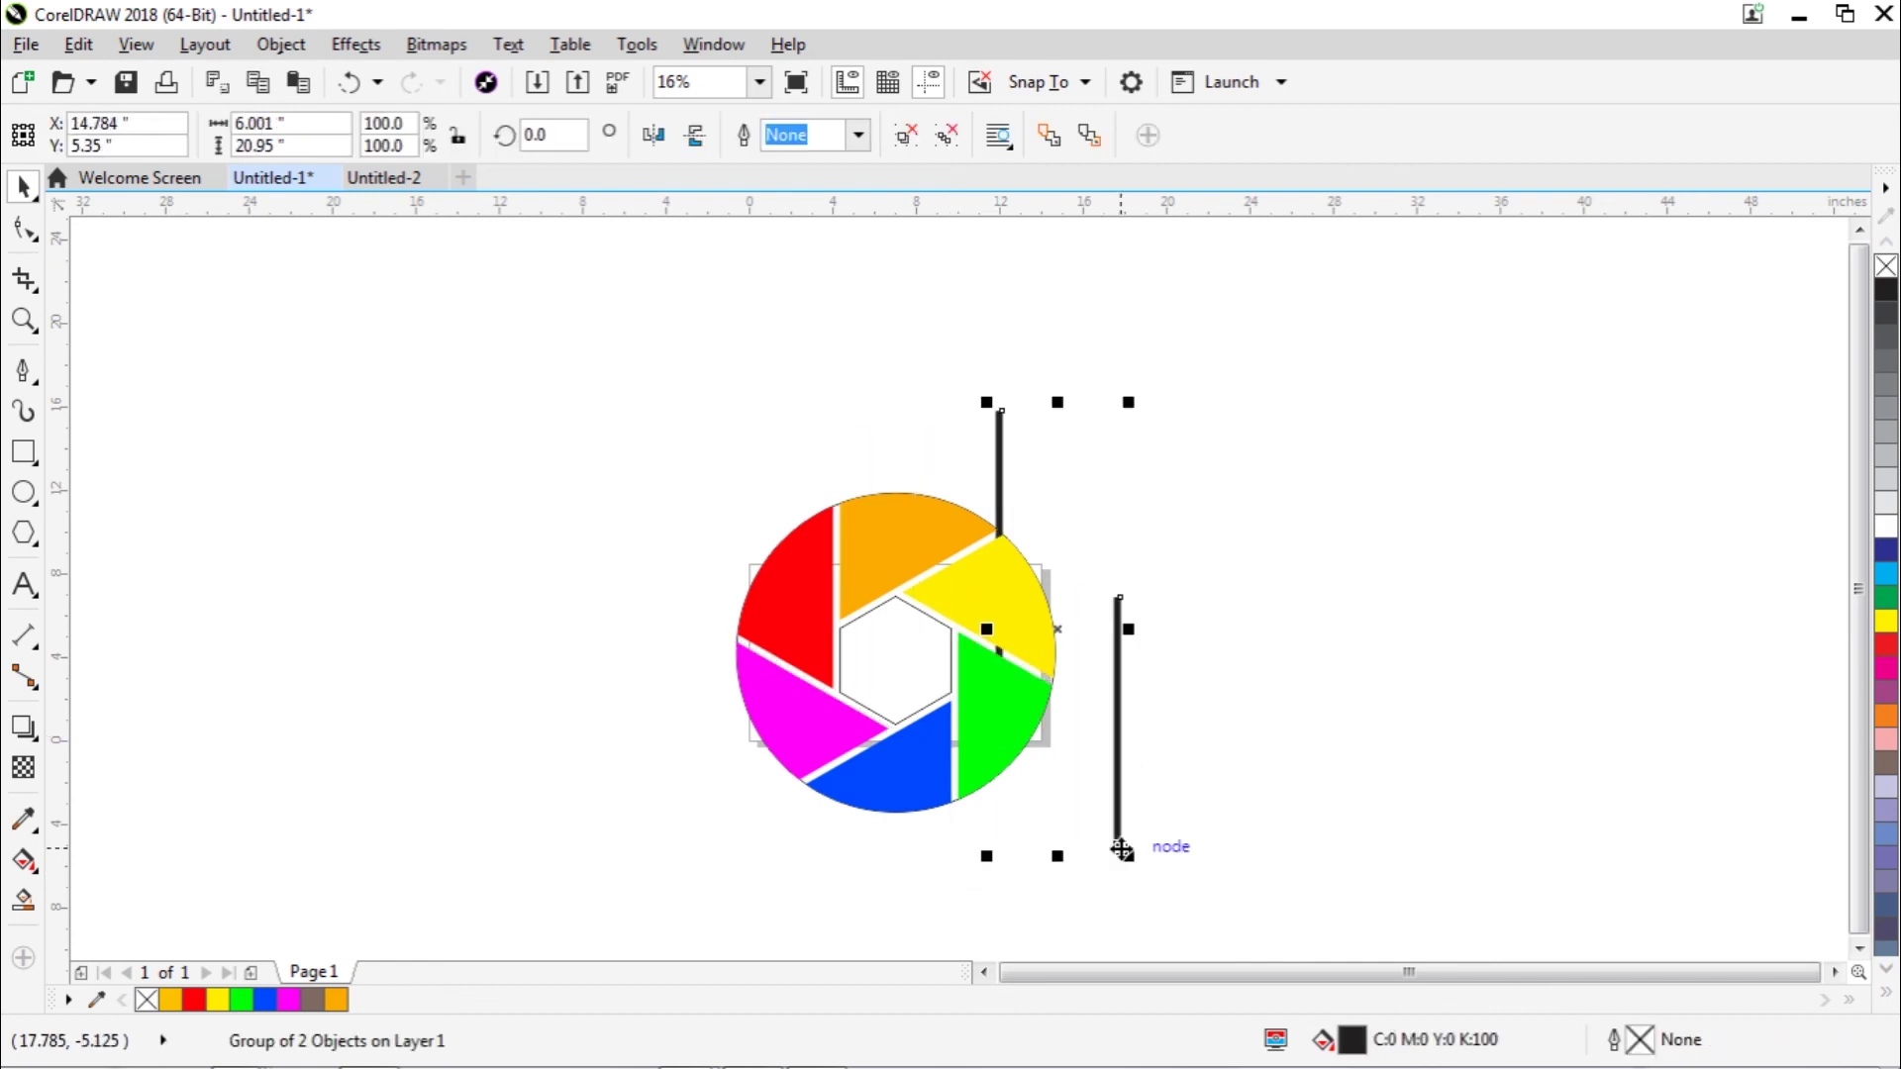
{"action": "key", "text": "Delete"}
Step: Delete the circle outline and the central hexagon outline from behind the coloured sections
{"action": "left_click_drag", "start_coordinate": [940, 668], "coordinate": [1263, 709]}
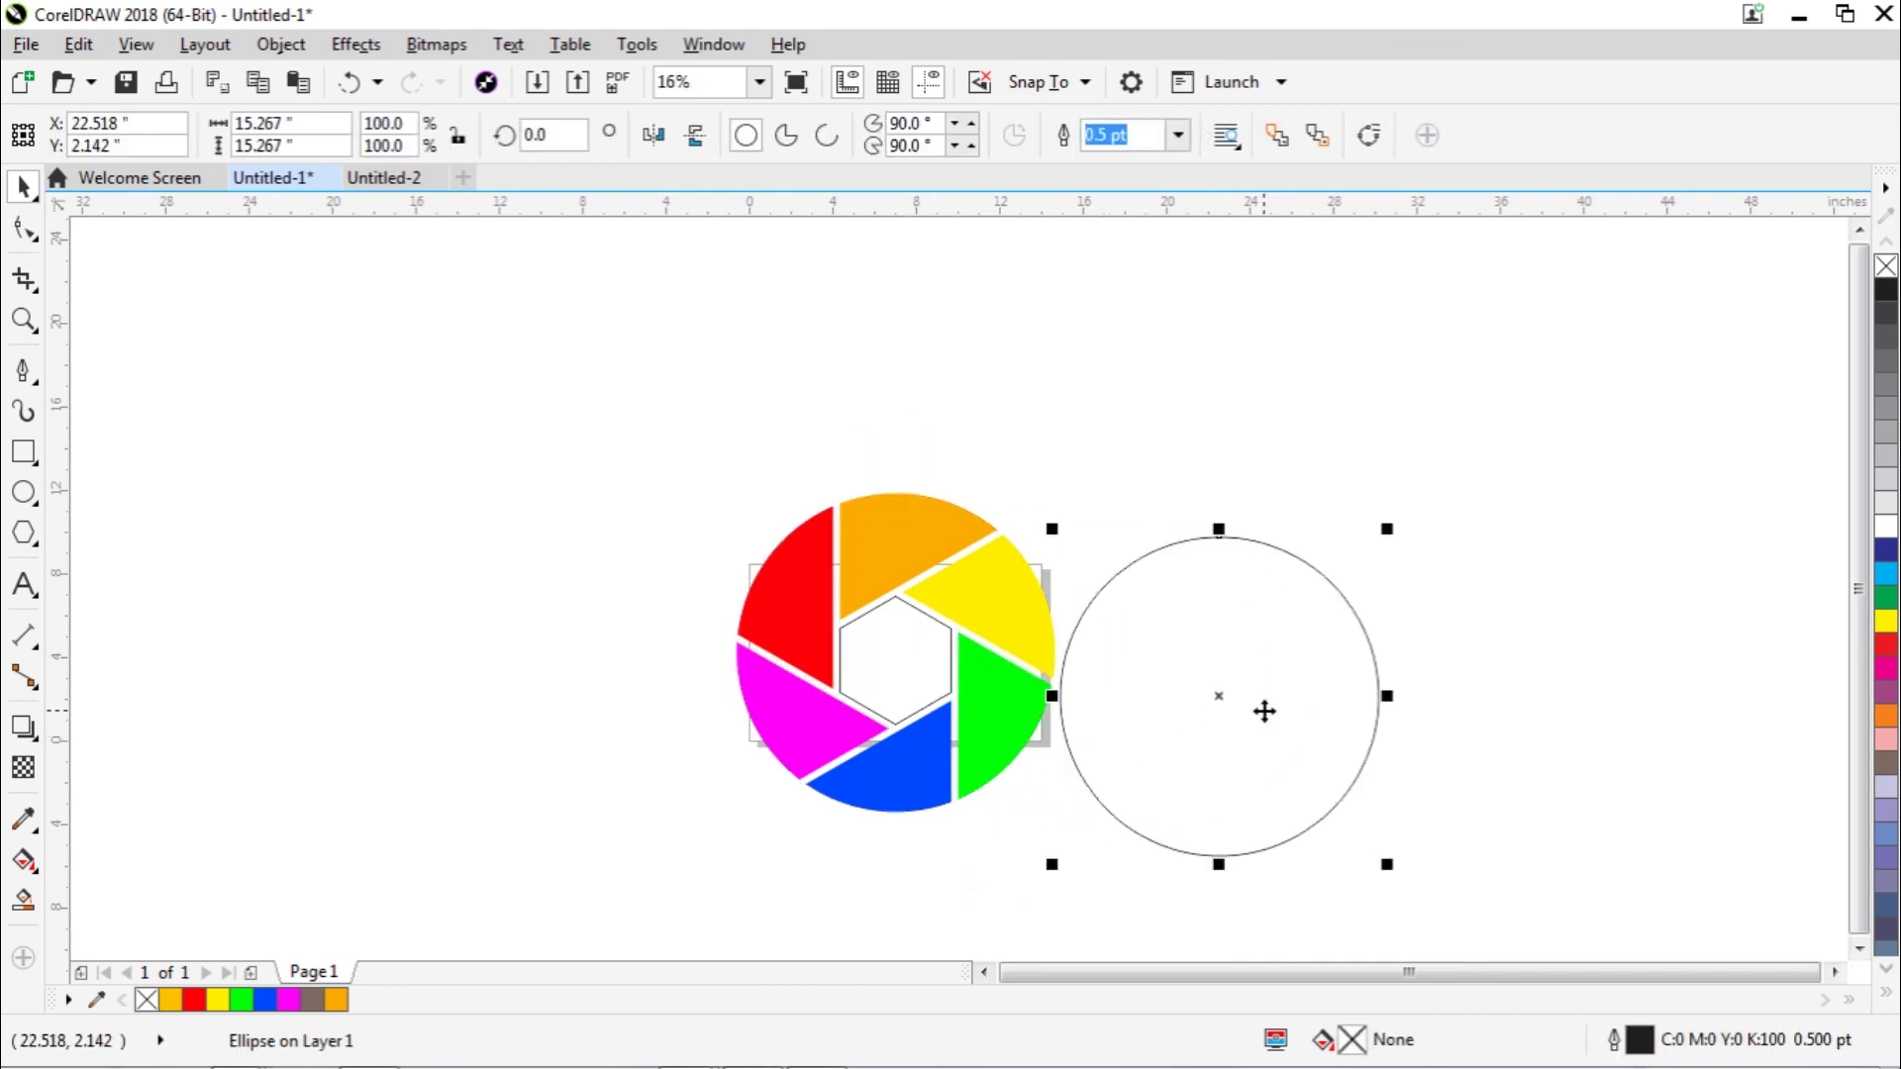
{"action": "key", "text": "Delete"}
{"action": "left_click_drag", "start_coordinate": [940, 642], "coordinate": [1319, 717]}
{"action": "key", "text": "Delete"}
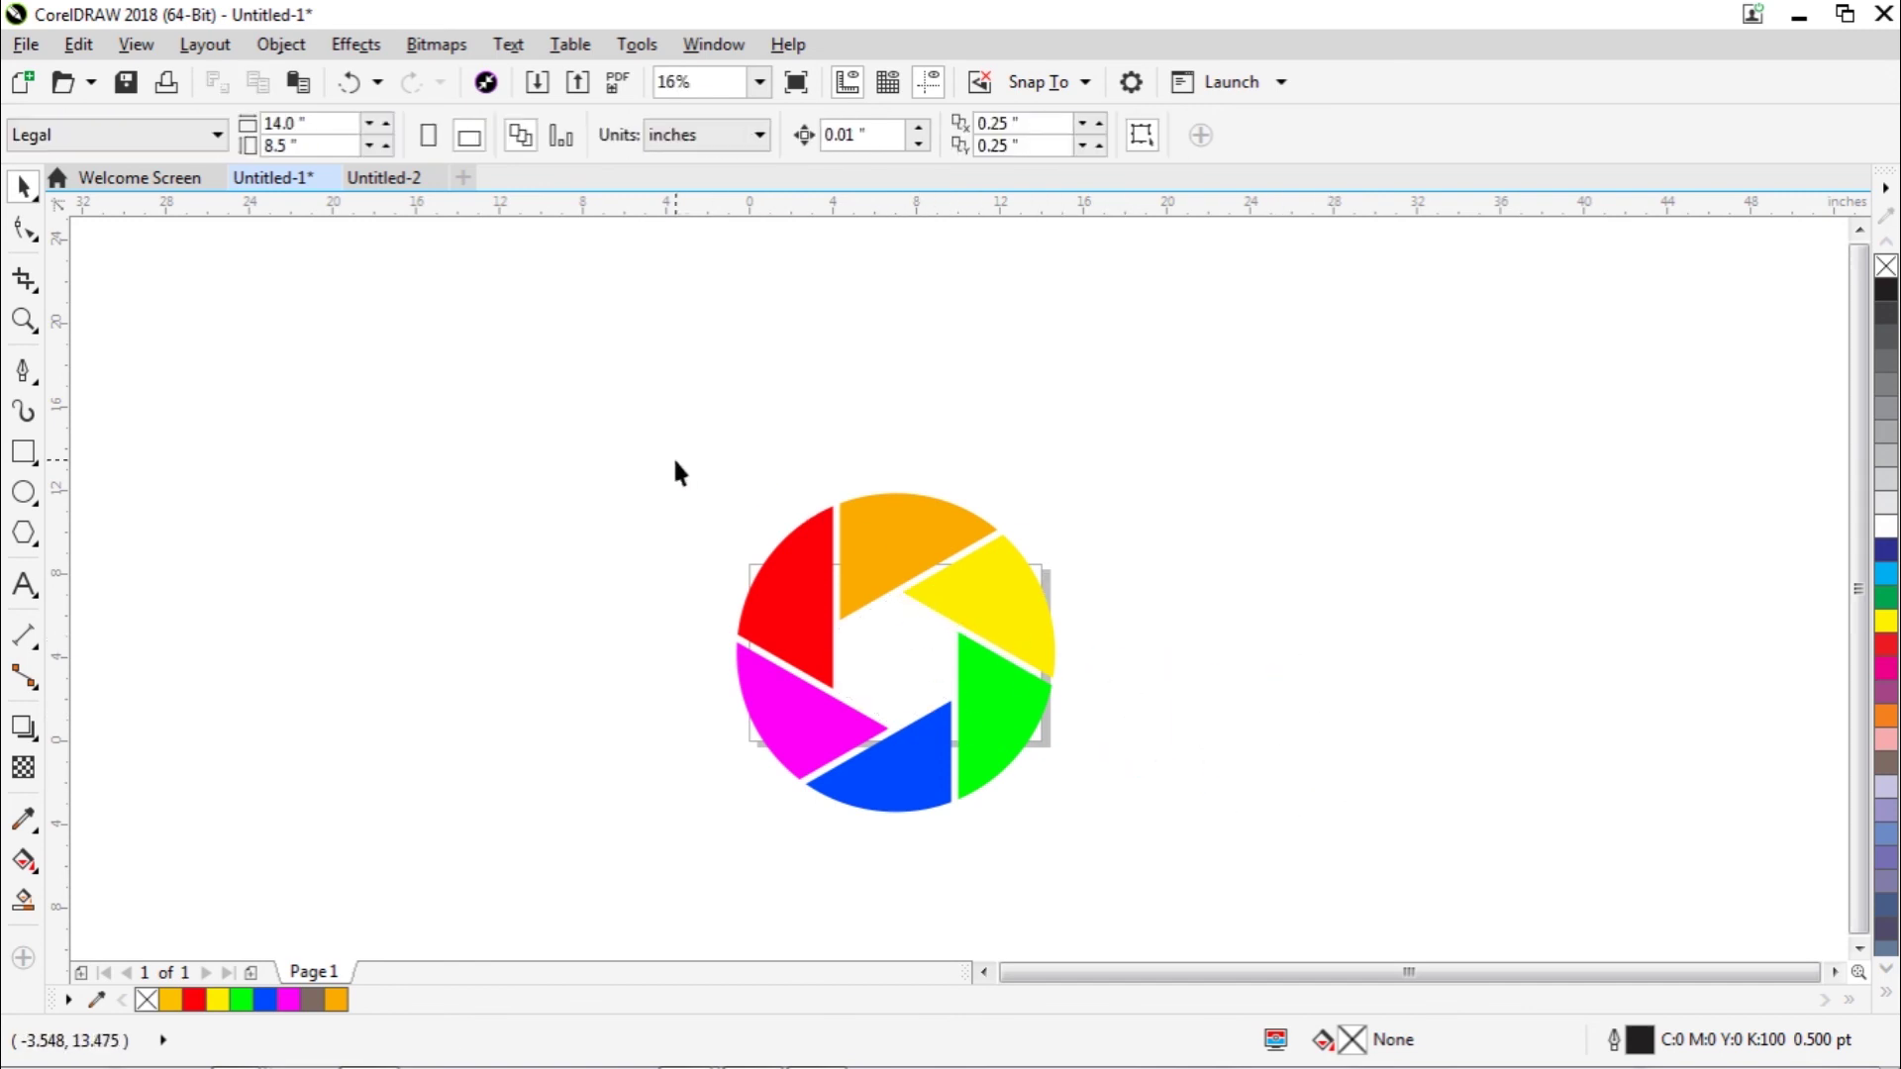
Step: Group the six coloured sections and set the group's rotation to 90°
{"action": "left_click_drag", "start_coordinate": [657, 436], "coordinate": [1159, 906]}
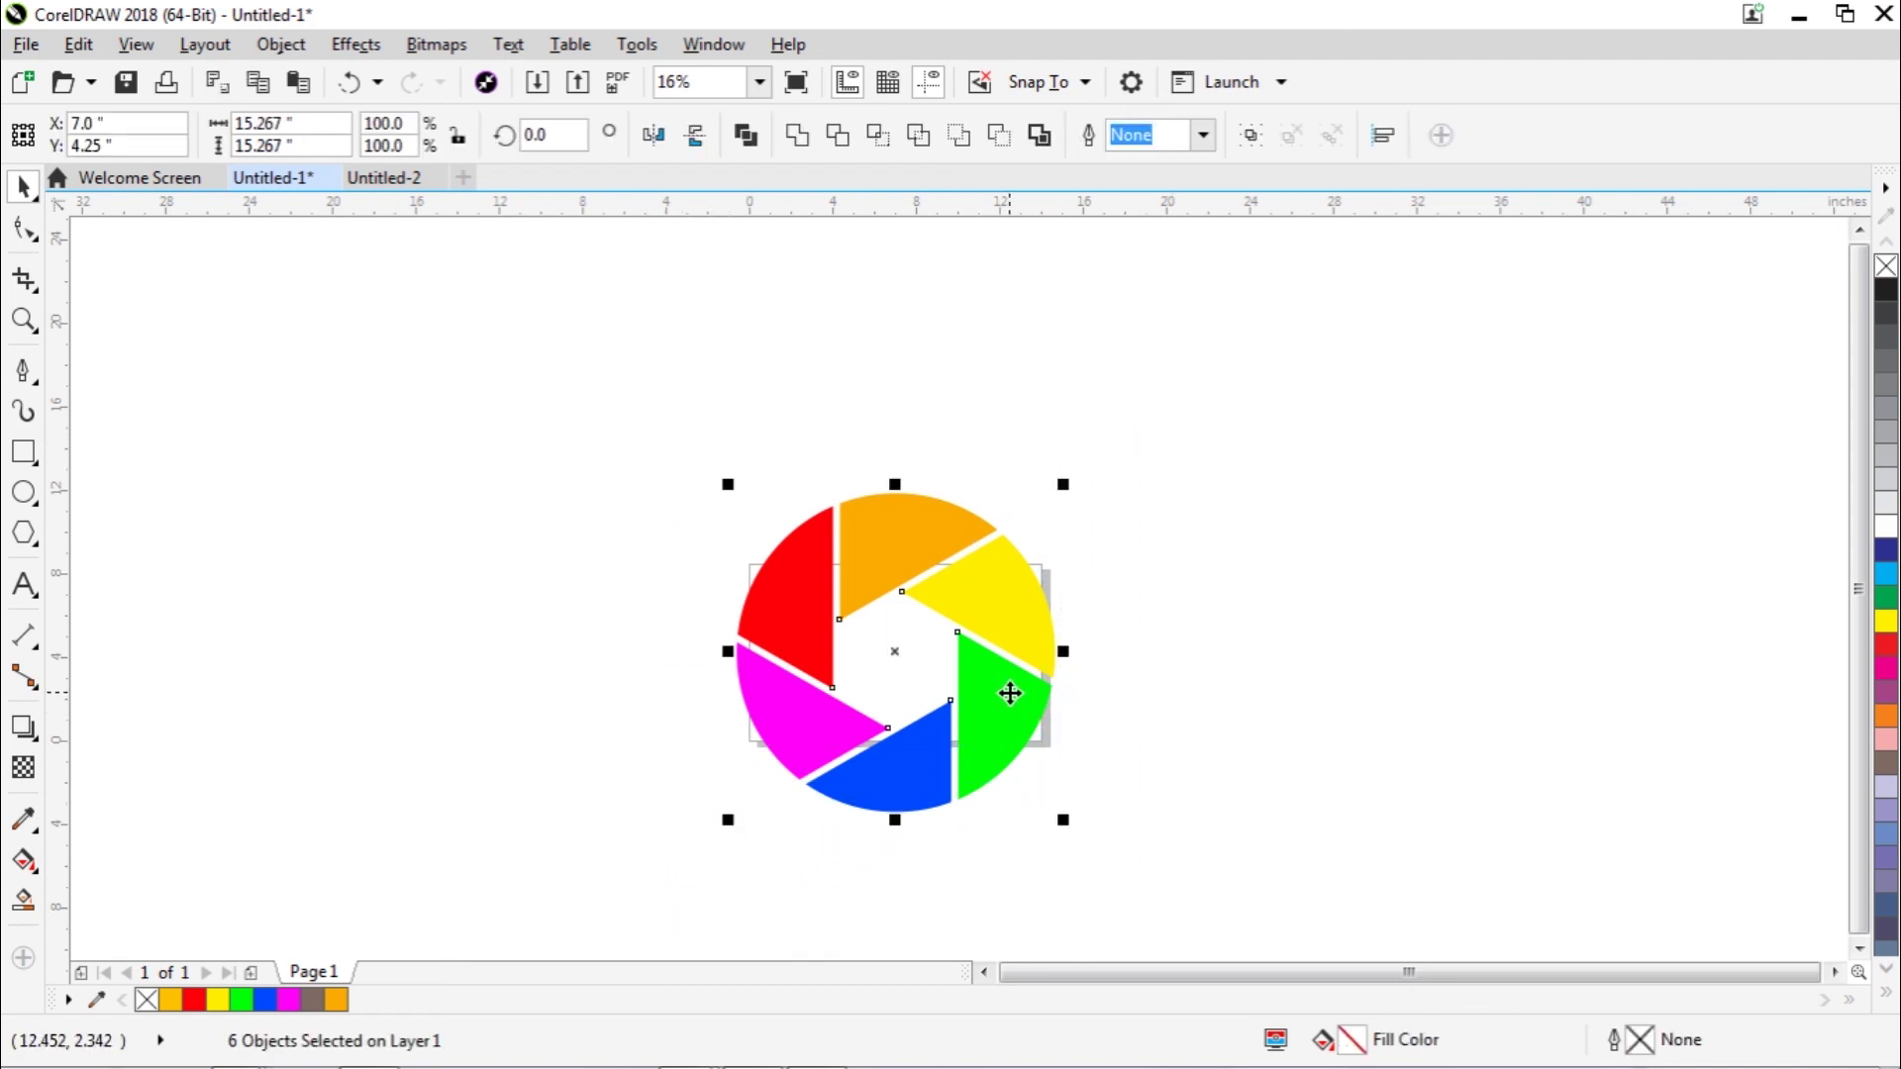
{"action": "right_click", "coordinate": [1007, 696]}
{"action": "left_click", "coordinate": [1084, 552]}
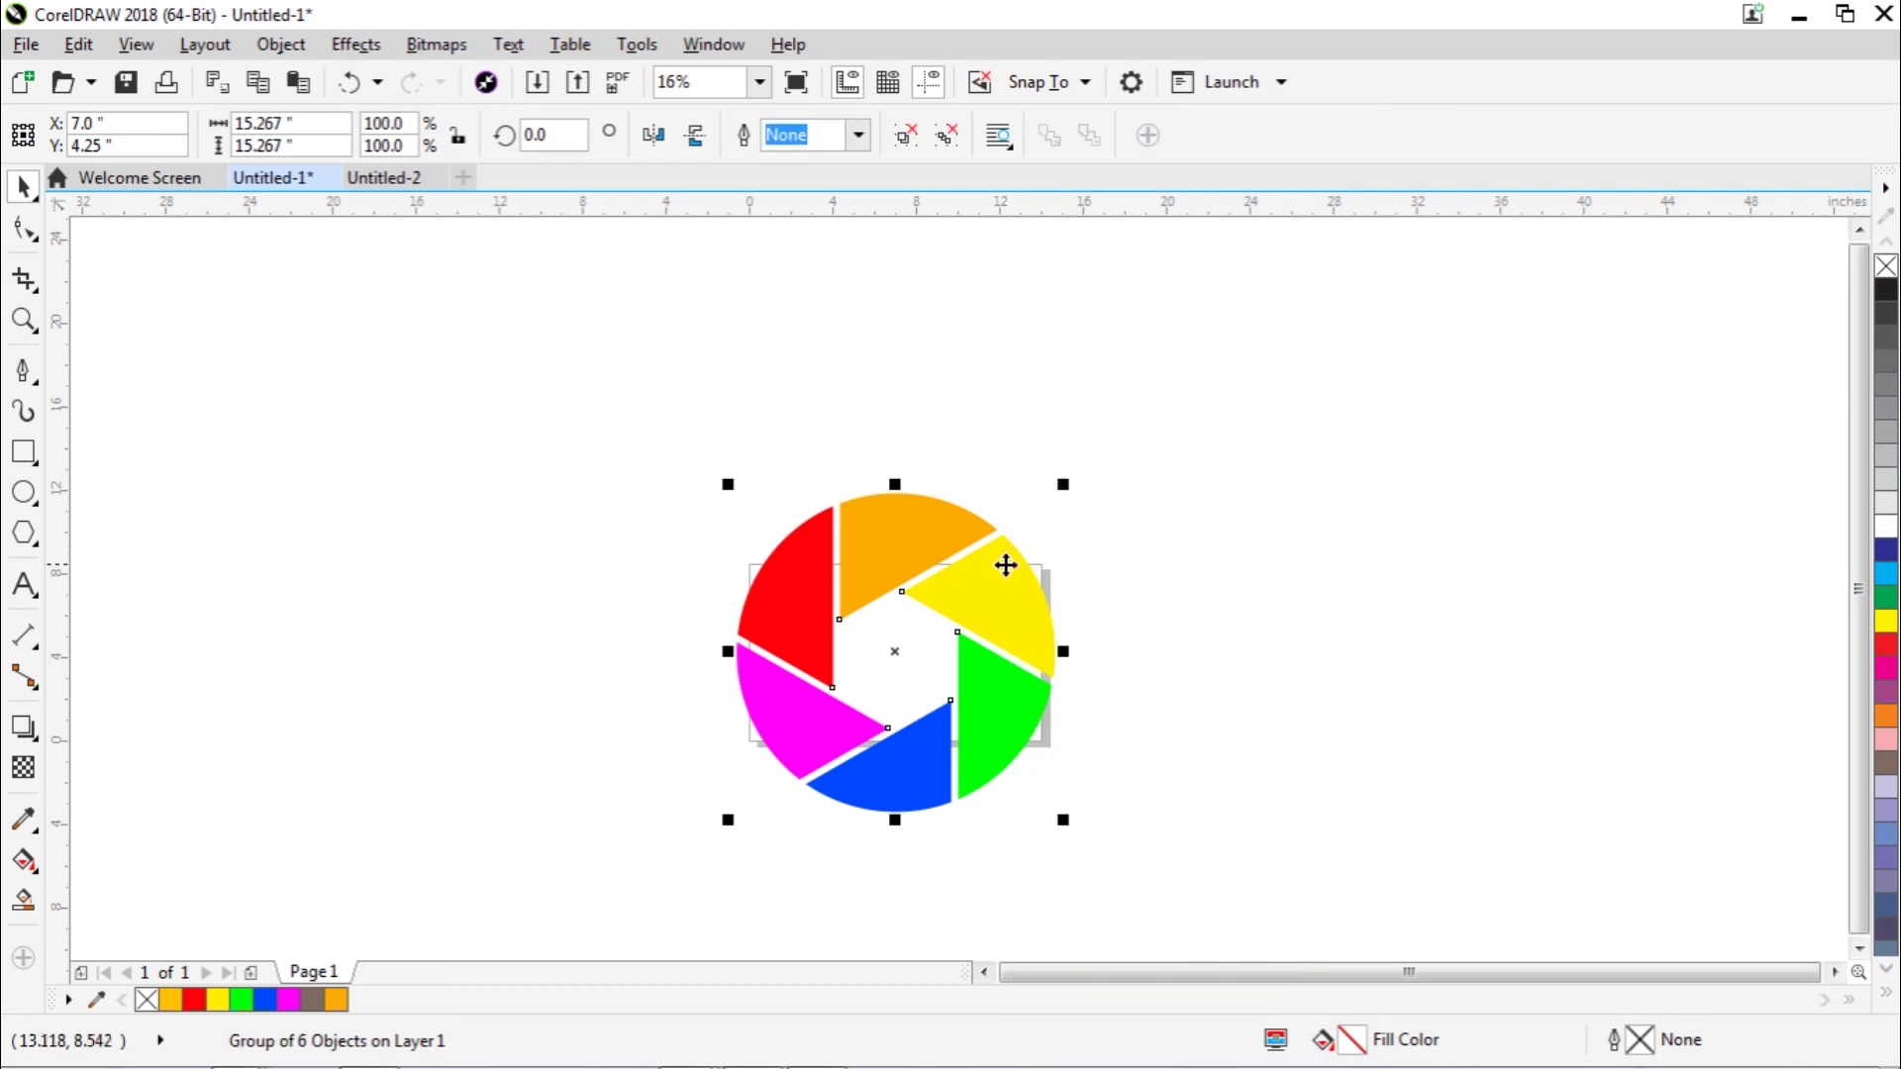
{"action": "double_click", "coordinate": [547, 131]}
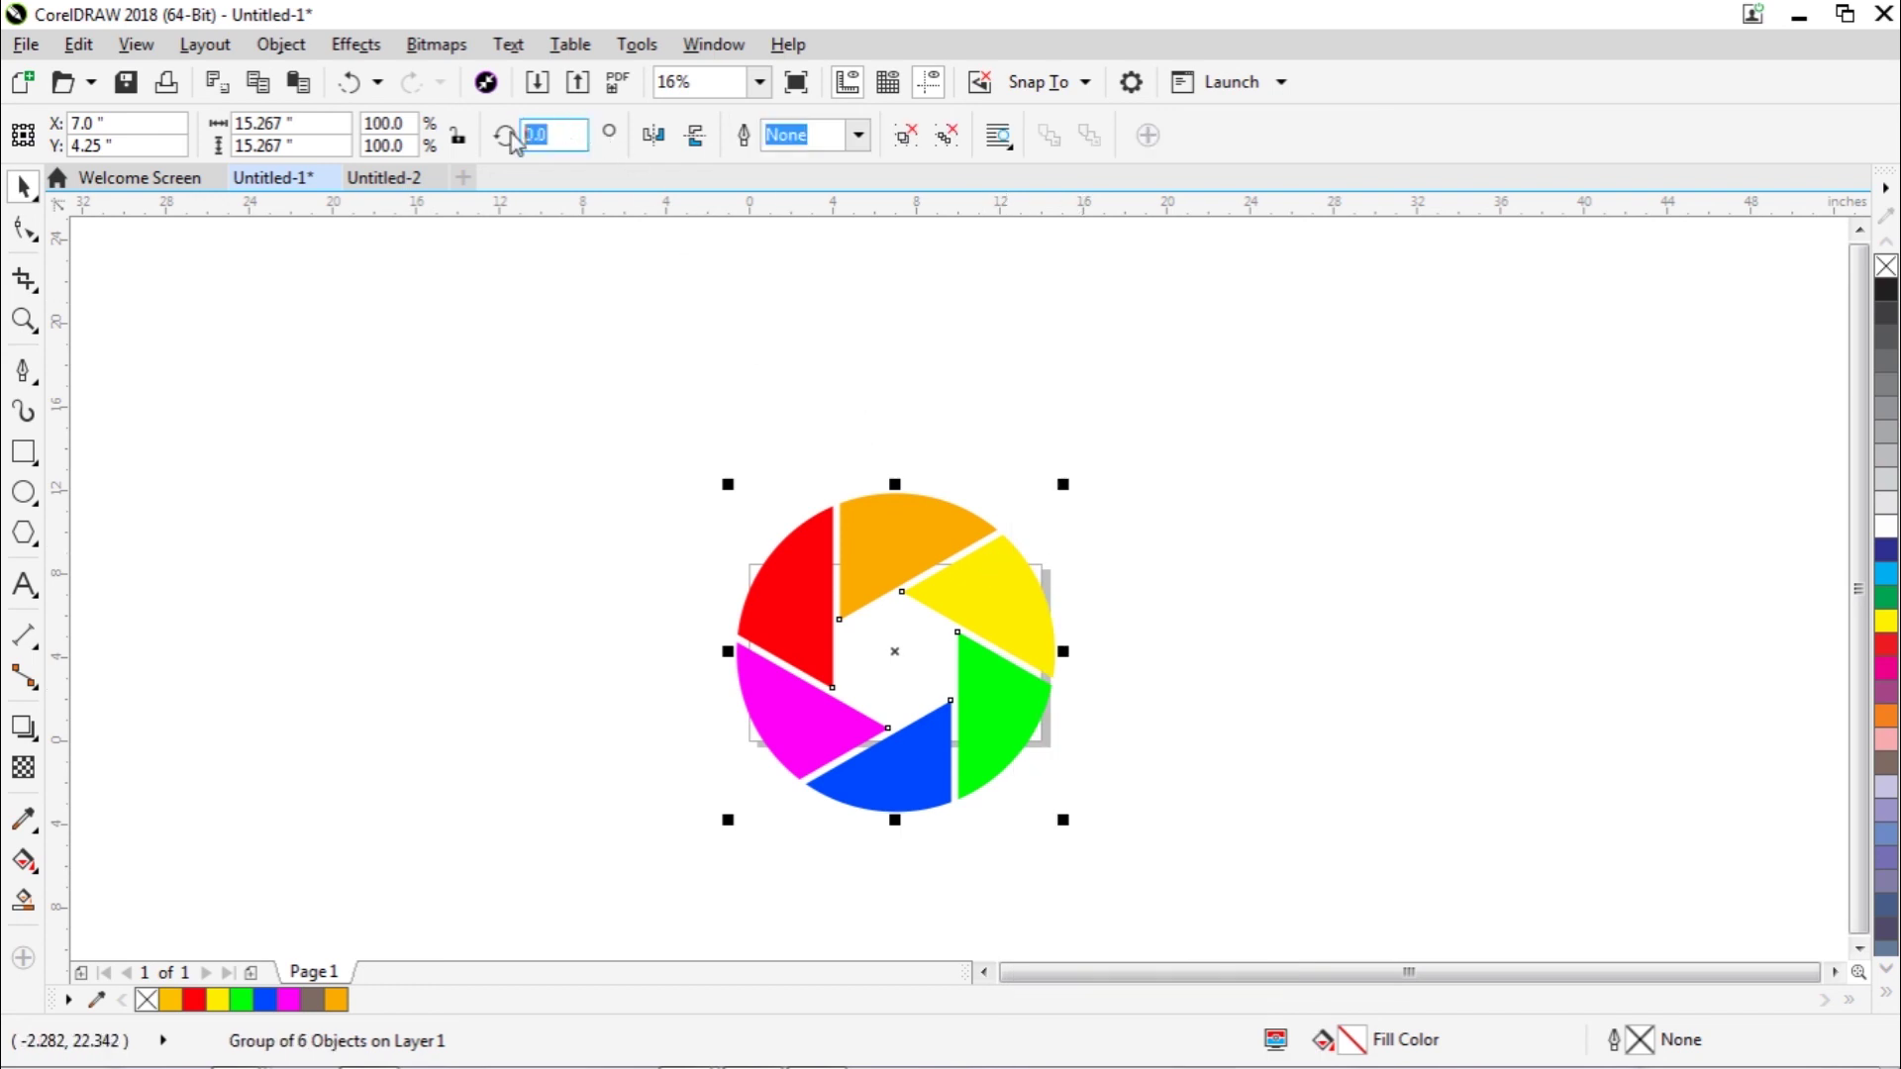
{"action": "type", "text": "90"}
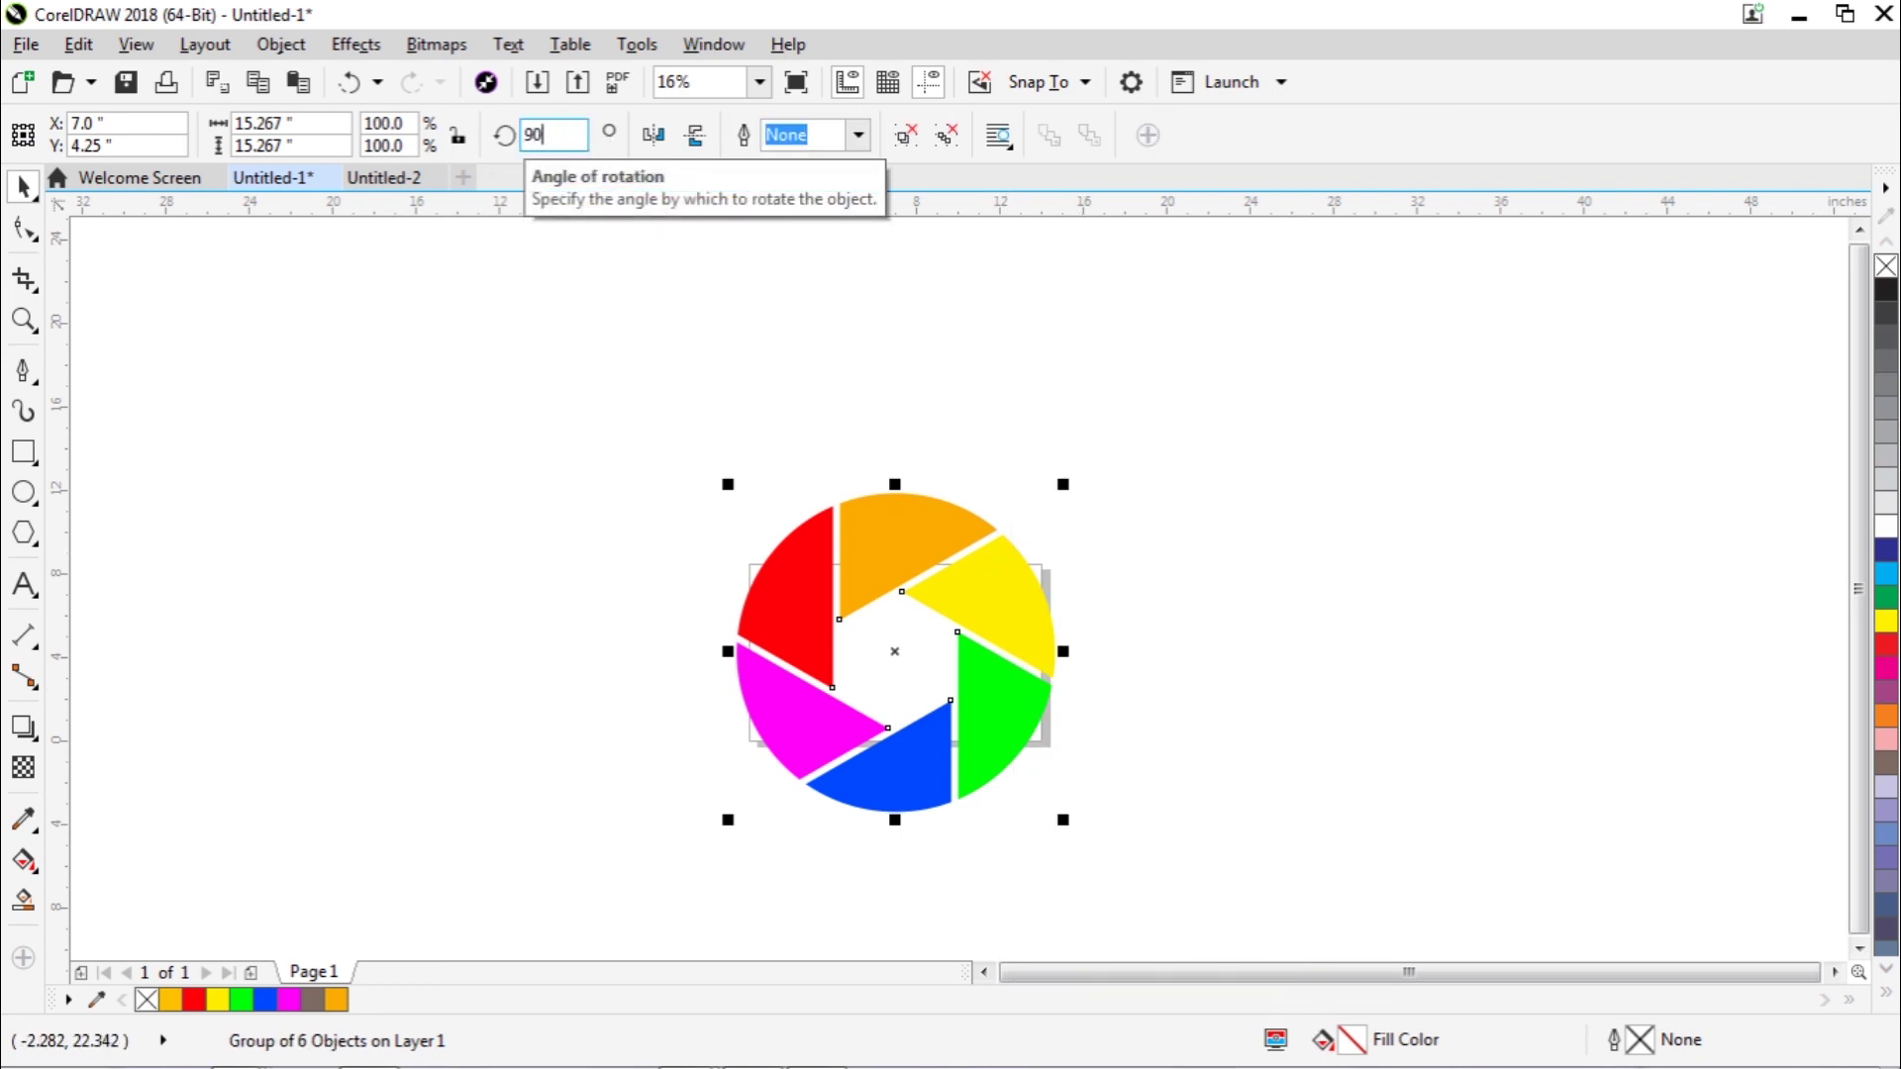
{"action": "key", "text": "Return"}
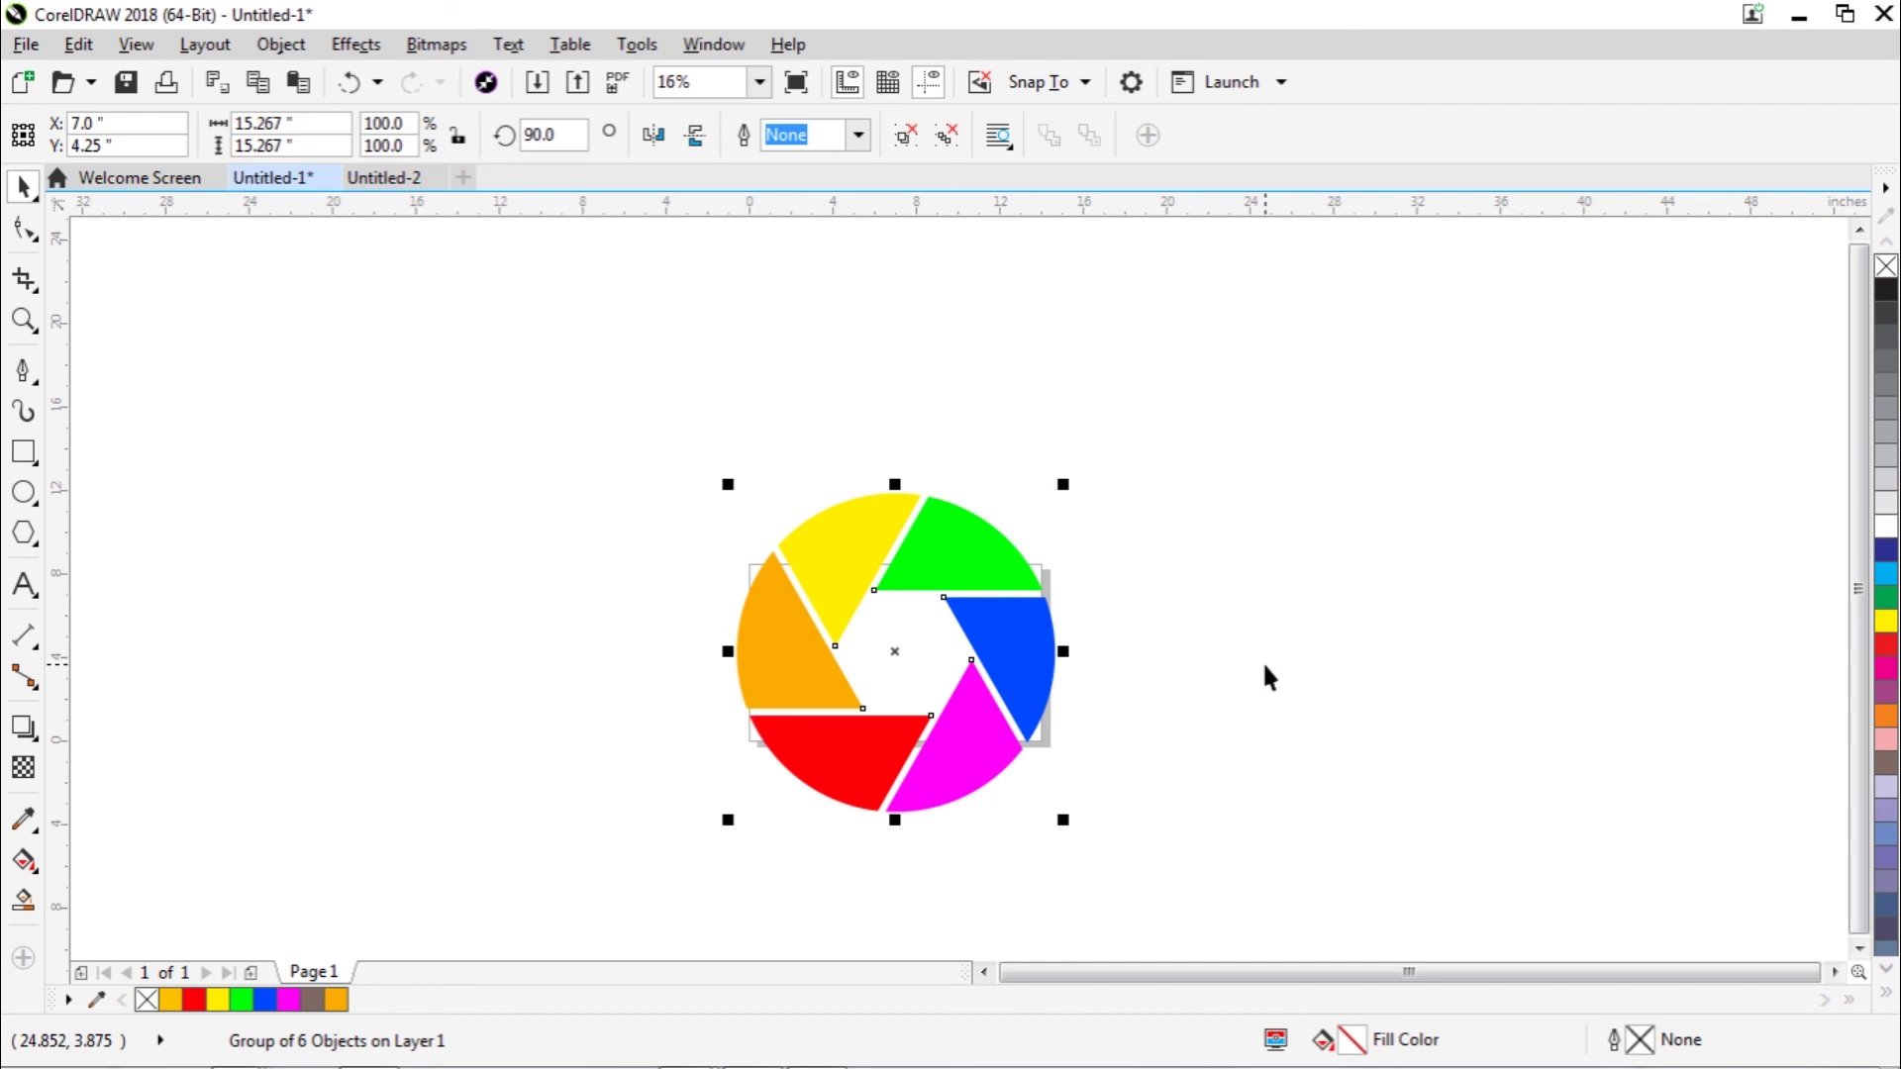
Step: Rotate the shutter group clockwise freehand to an angle of about 31.3° and deselect it
{"action": "left_click", "coordinate": [912, 656]}
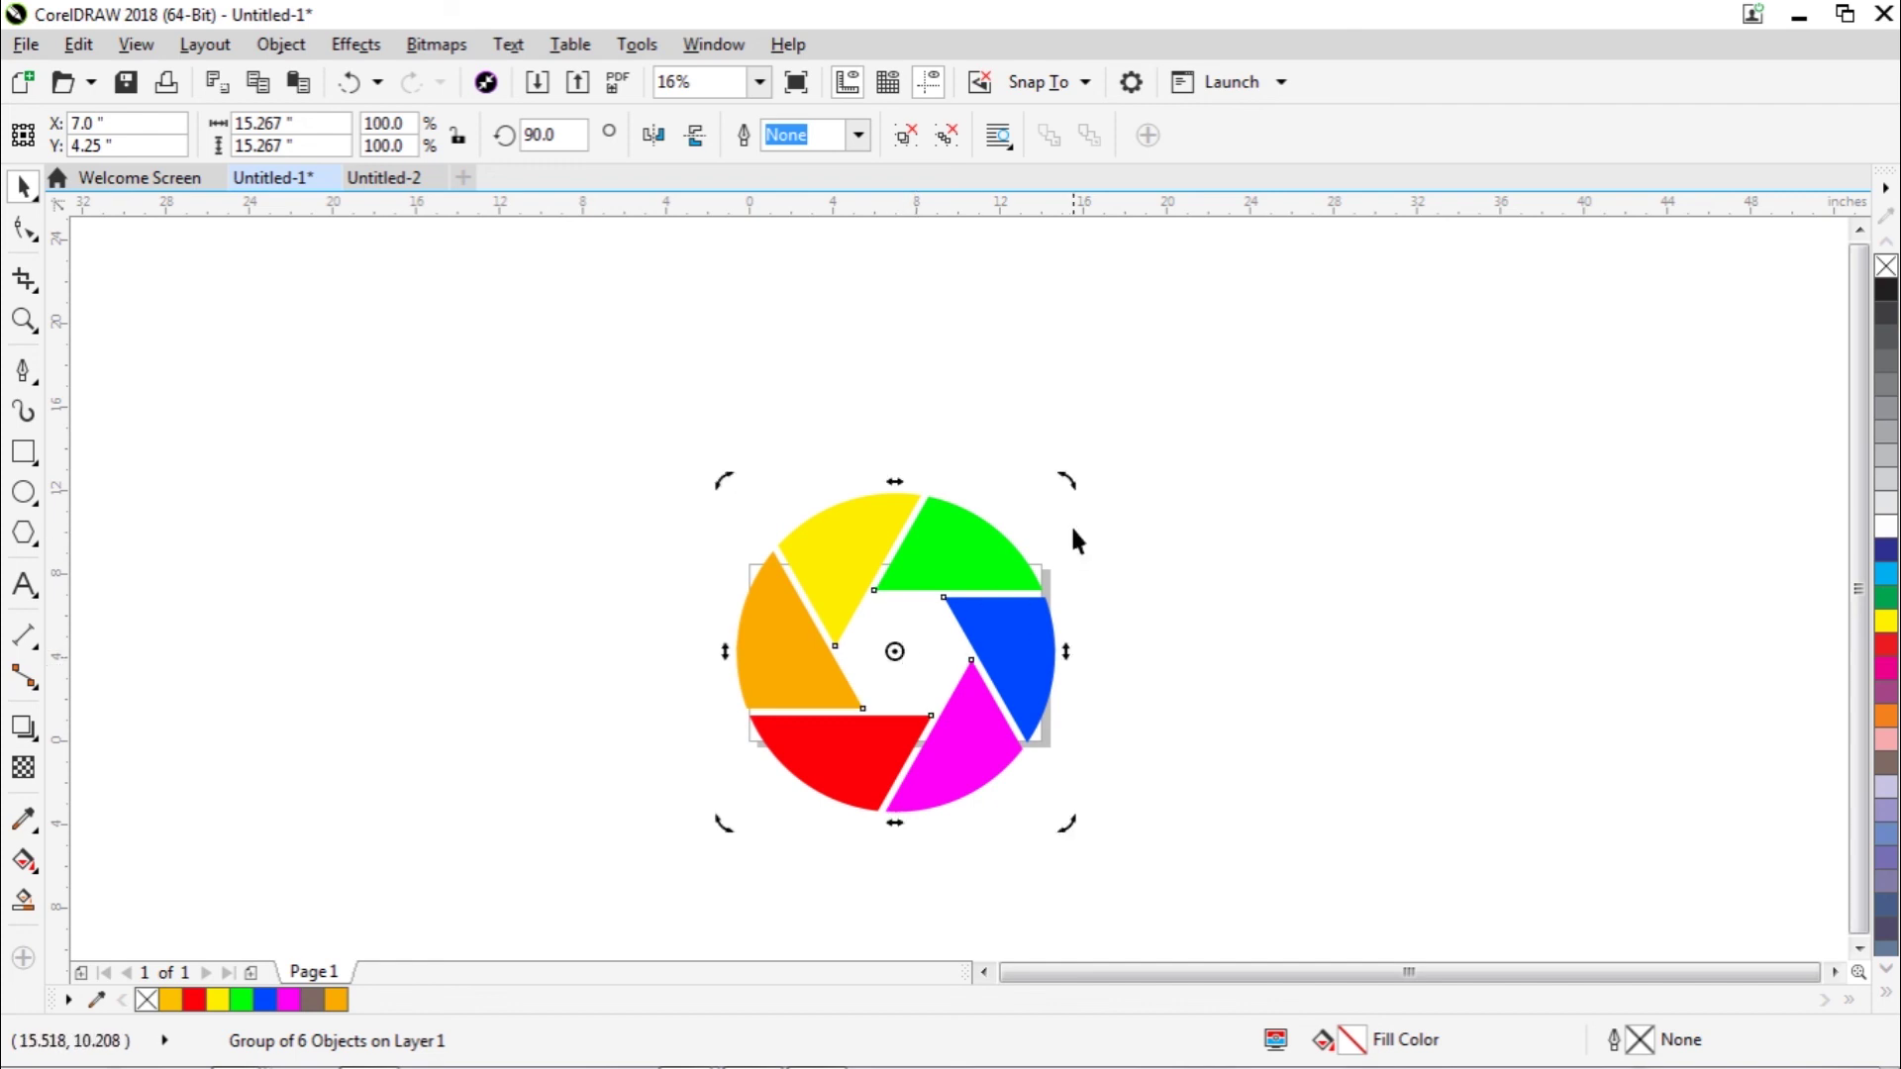
{"action": "left_click_drag", "start_coordinate": [1067, 483], "coordinate": [1164, 715]}
{"action": "left_click", "coordinate": [1202, 703]}
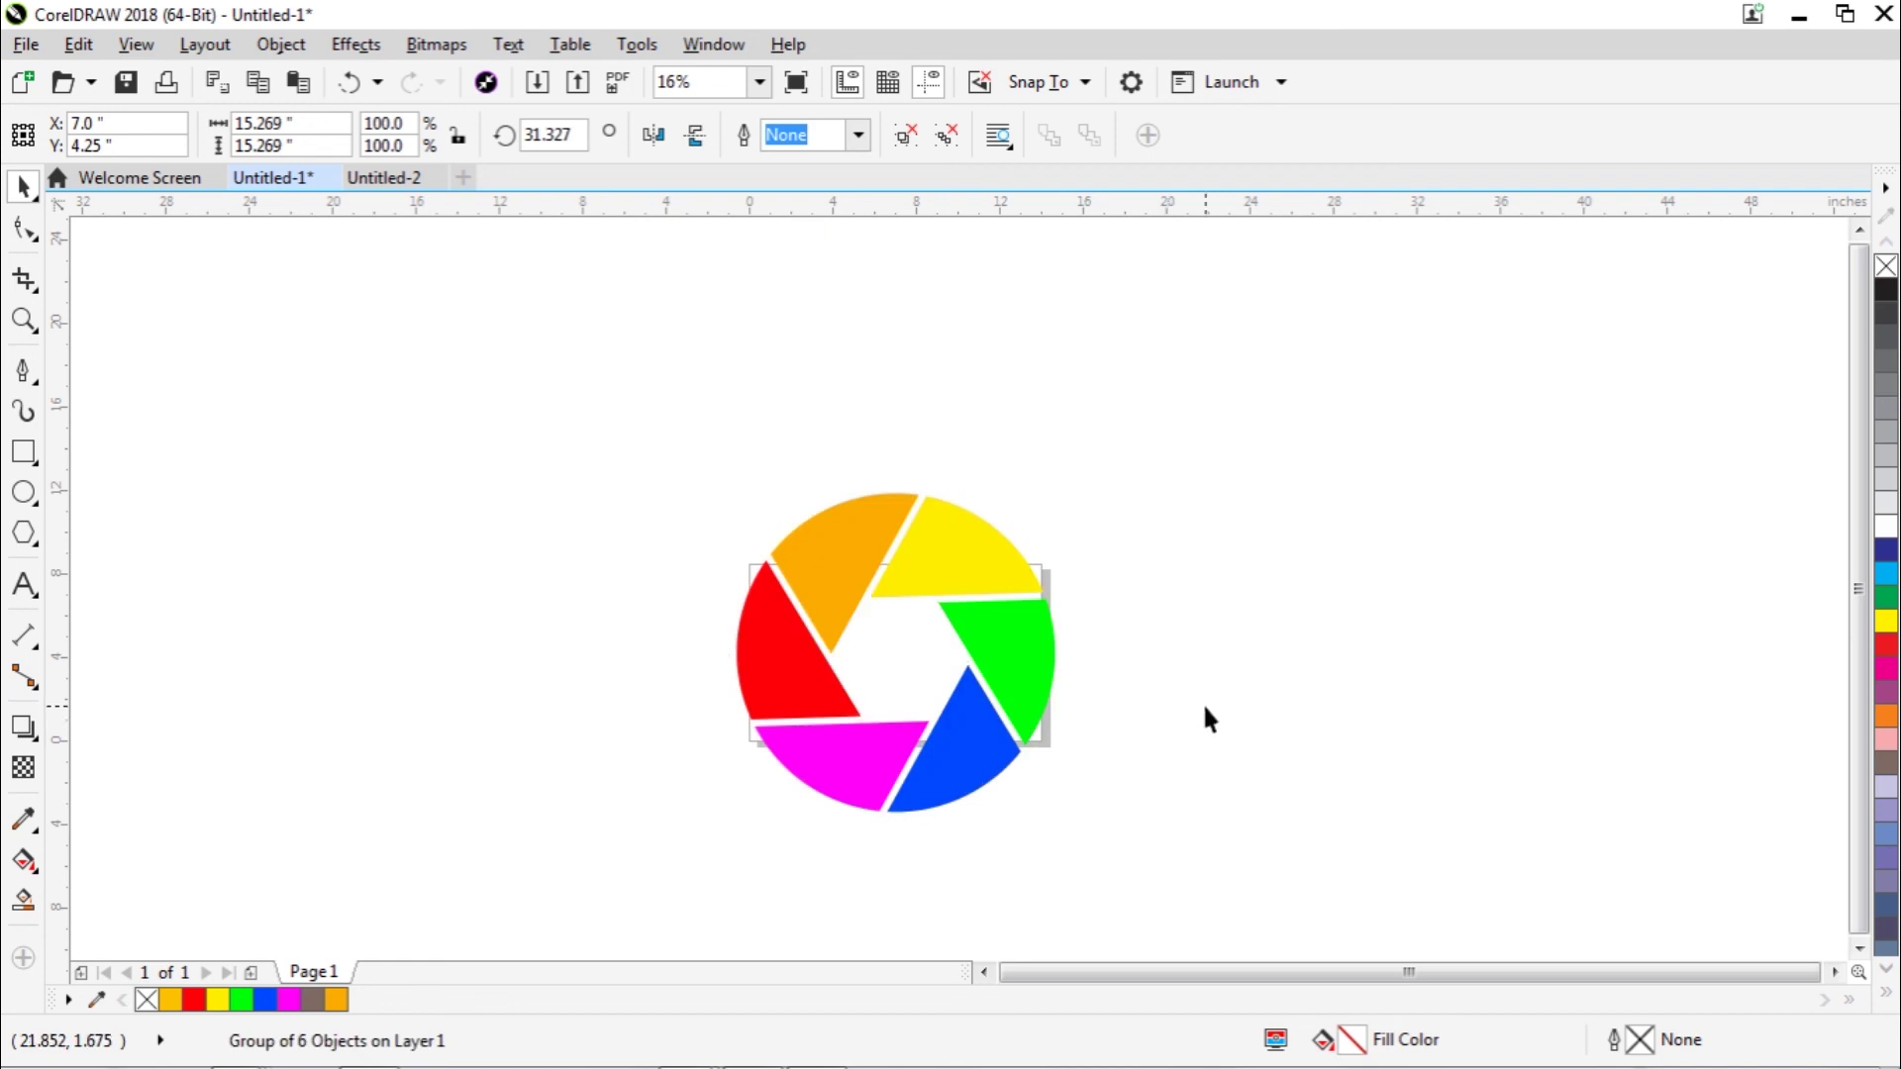